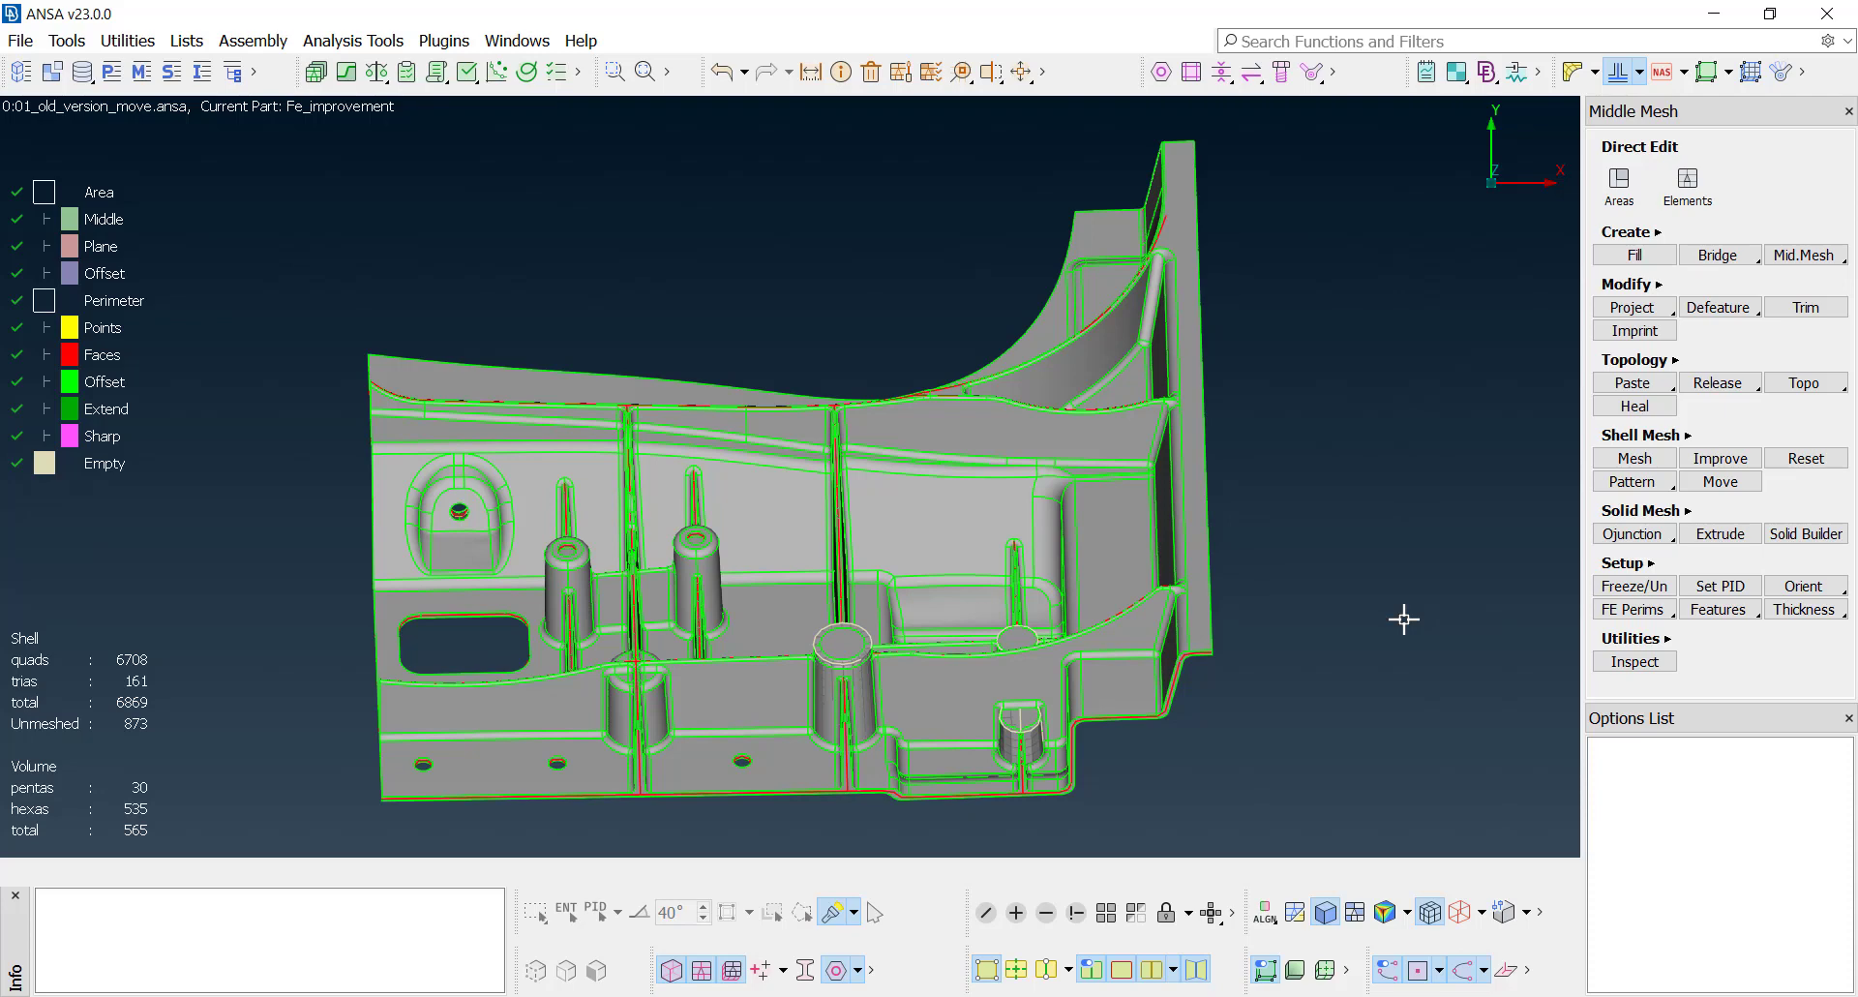
Step: Turn the old version's shell mesh display on, then back to plain geometry shading
{"action": "left_click", "coordinate": [994, 973]}
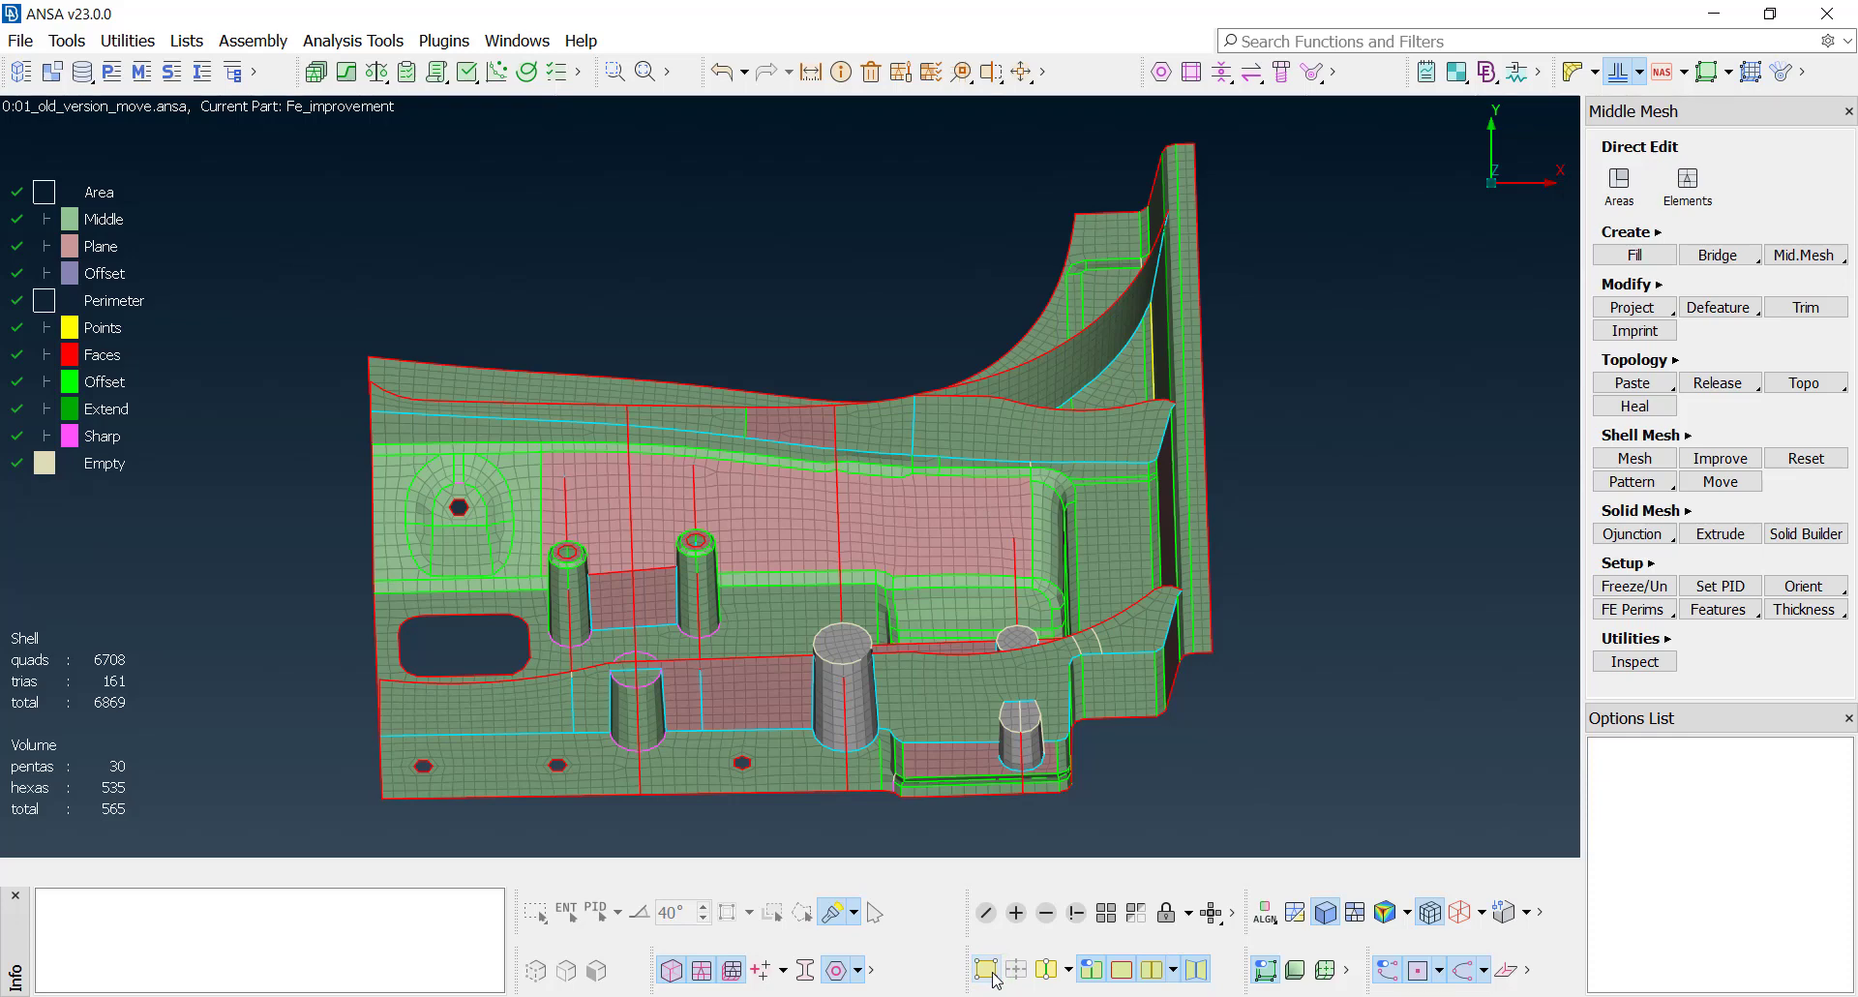
{"action": "left_click", "coordinate": [994, 977]}
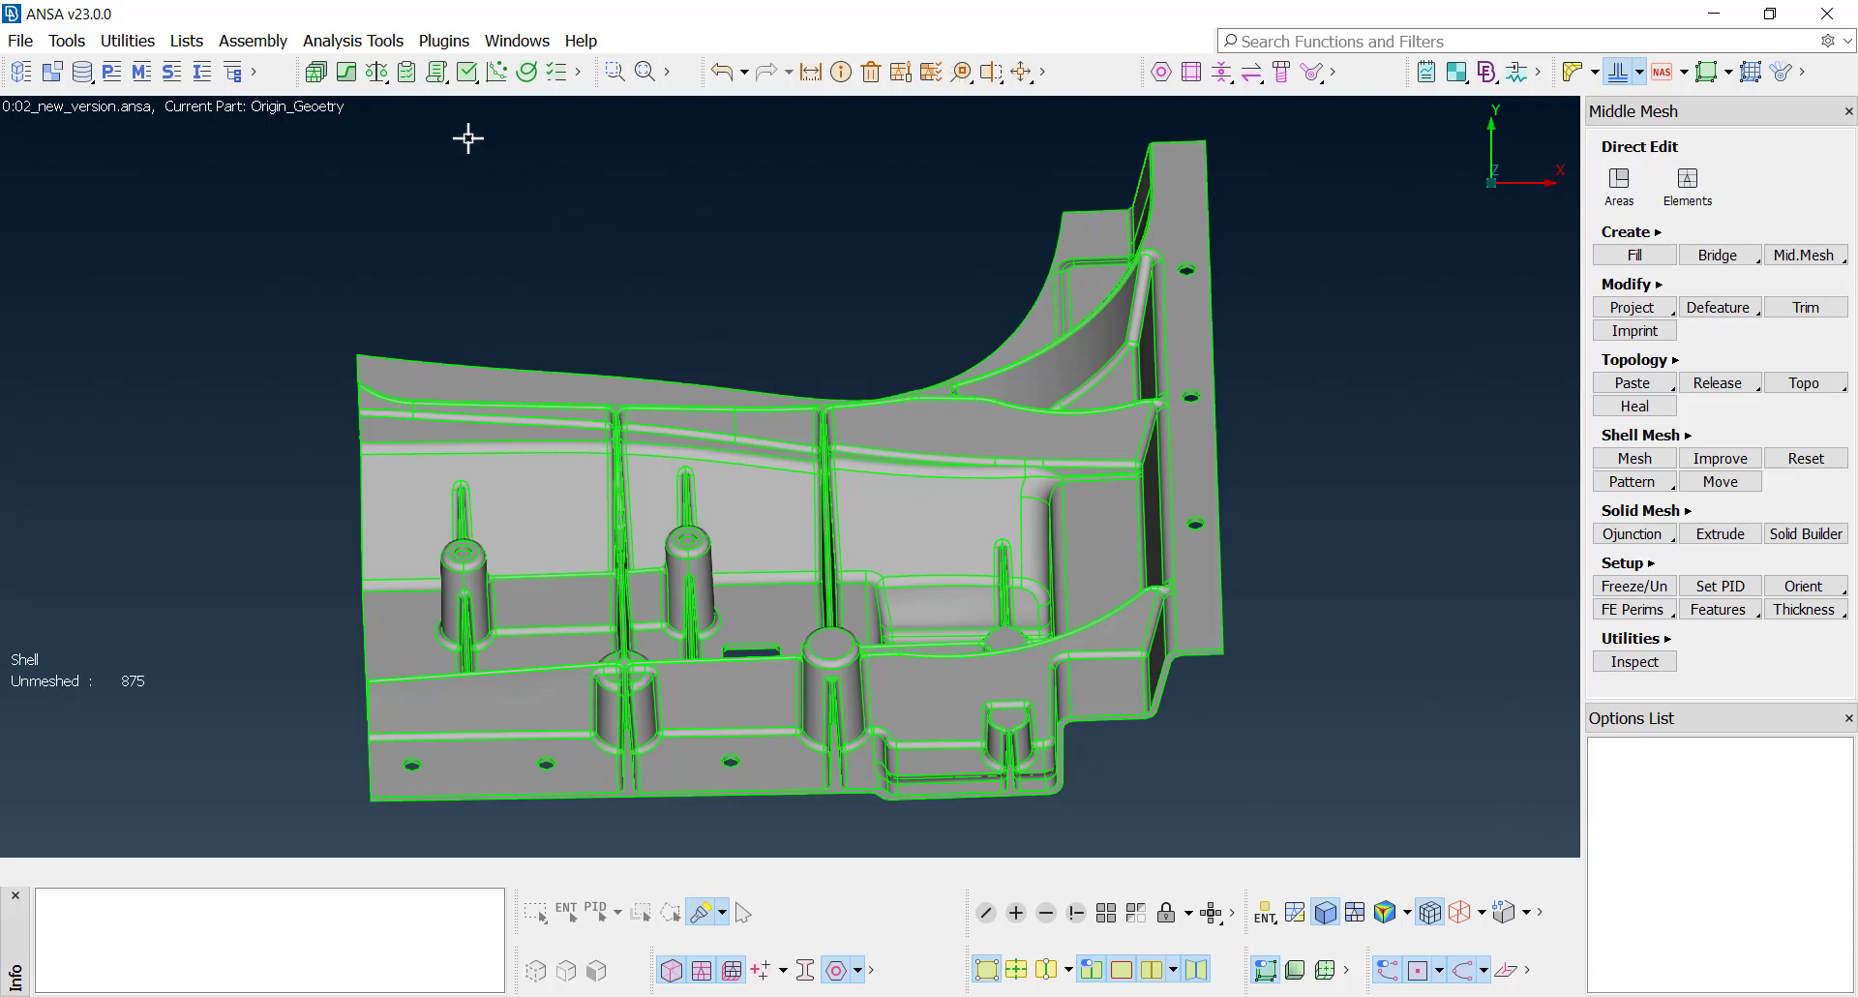
Step: Compare the new part against 01_old_version.ansa as Model 2 using the Casting Scenario
{"action": "left_click", "coordinate": [378, 72]}
{"action": "left_click", "coordinate": [398, 100]}
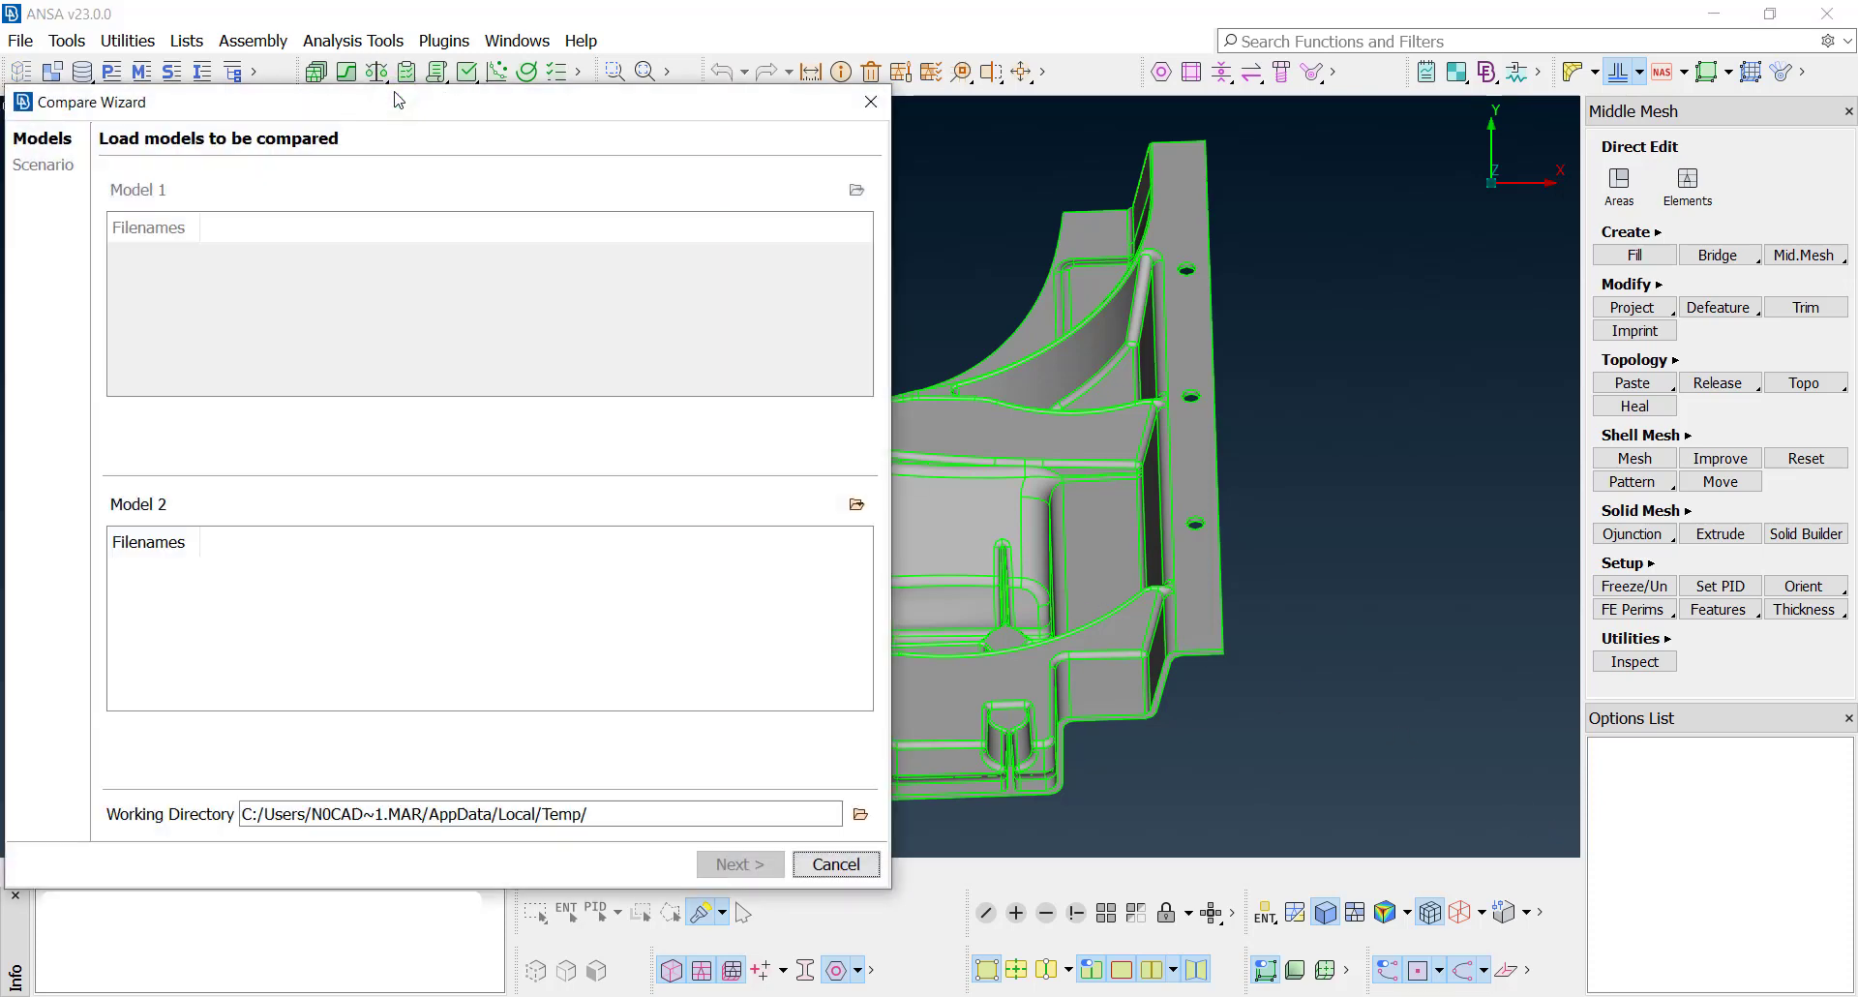
{"action": "left_click", "coordinate": [849, 510]}
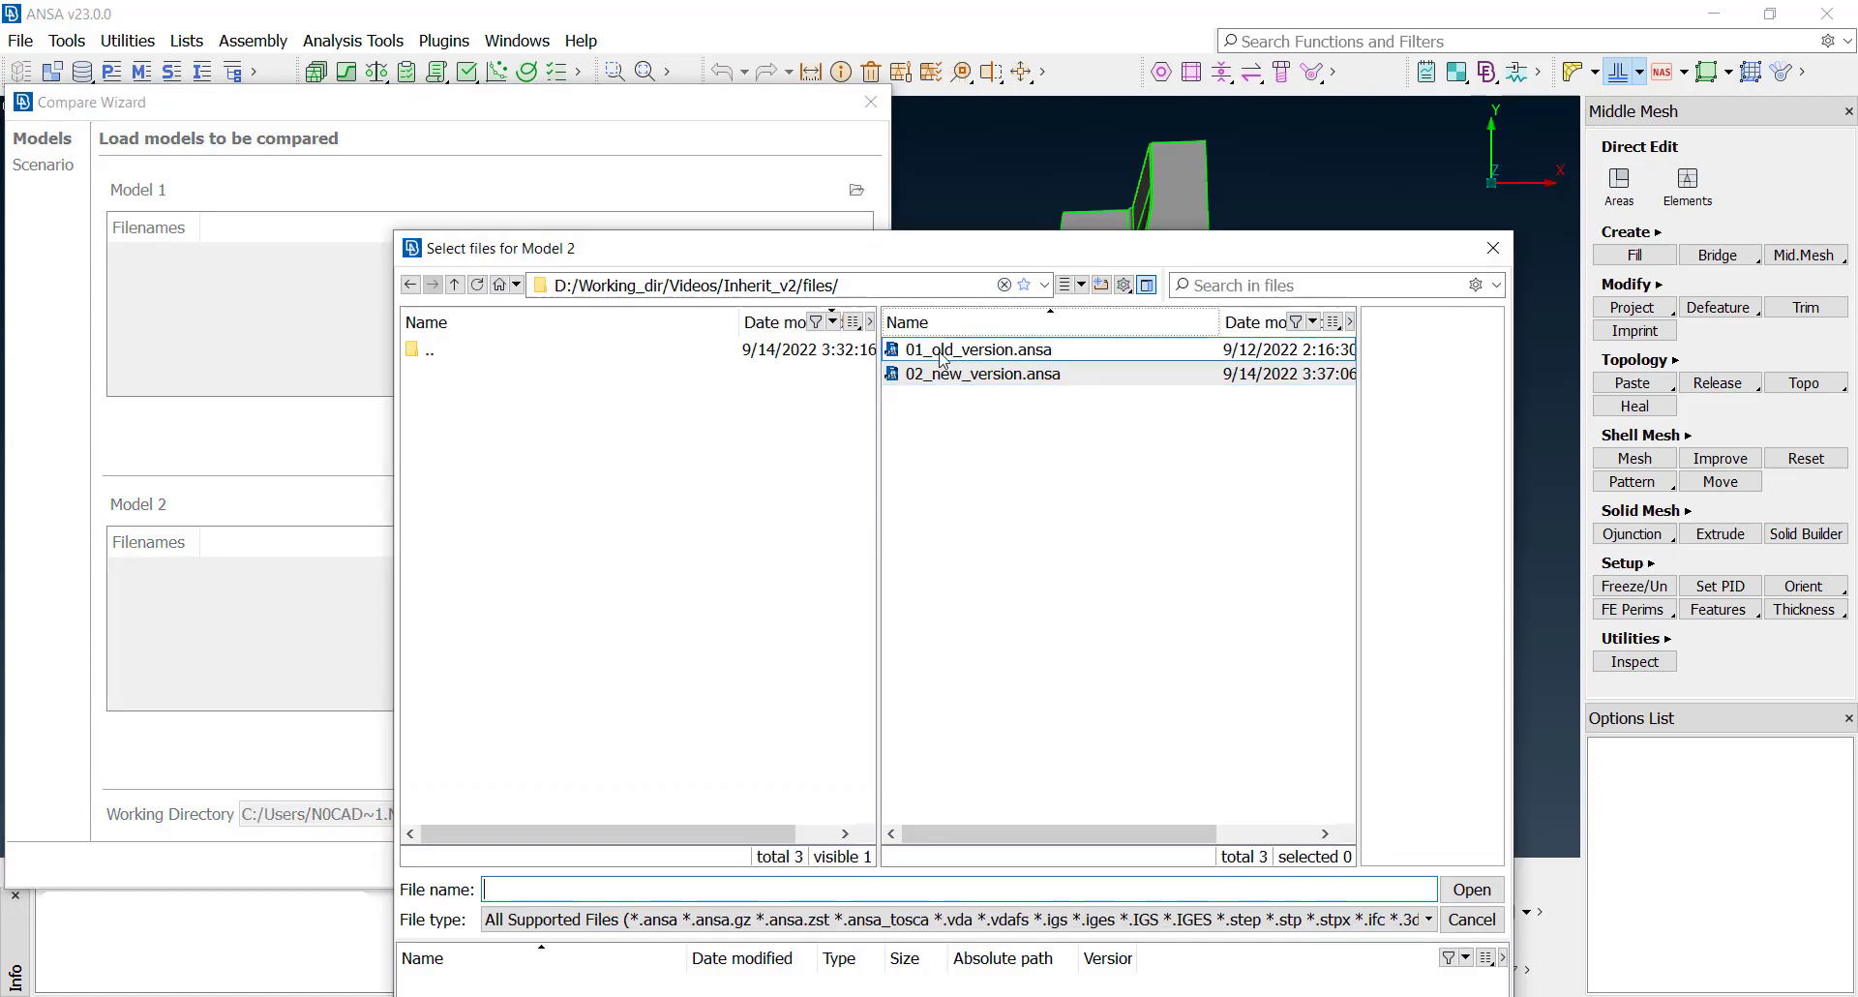
{"action": "double_click", "coordinate": [938, 349]}
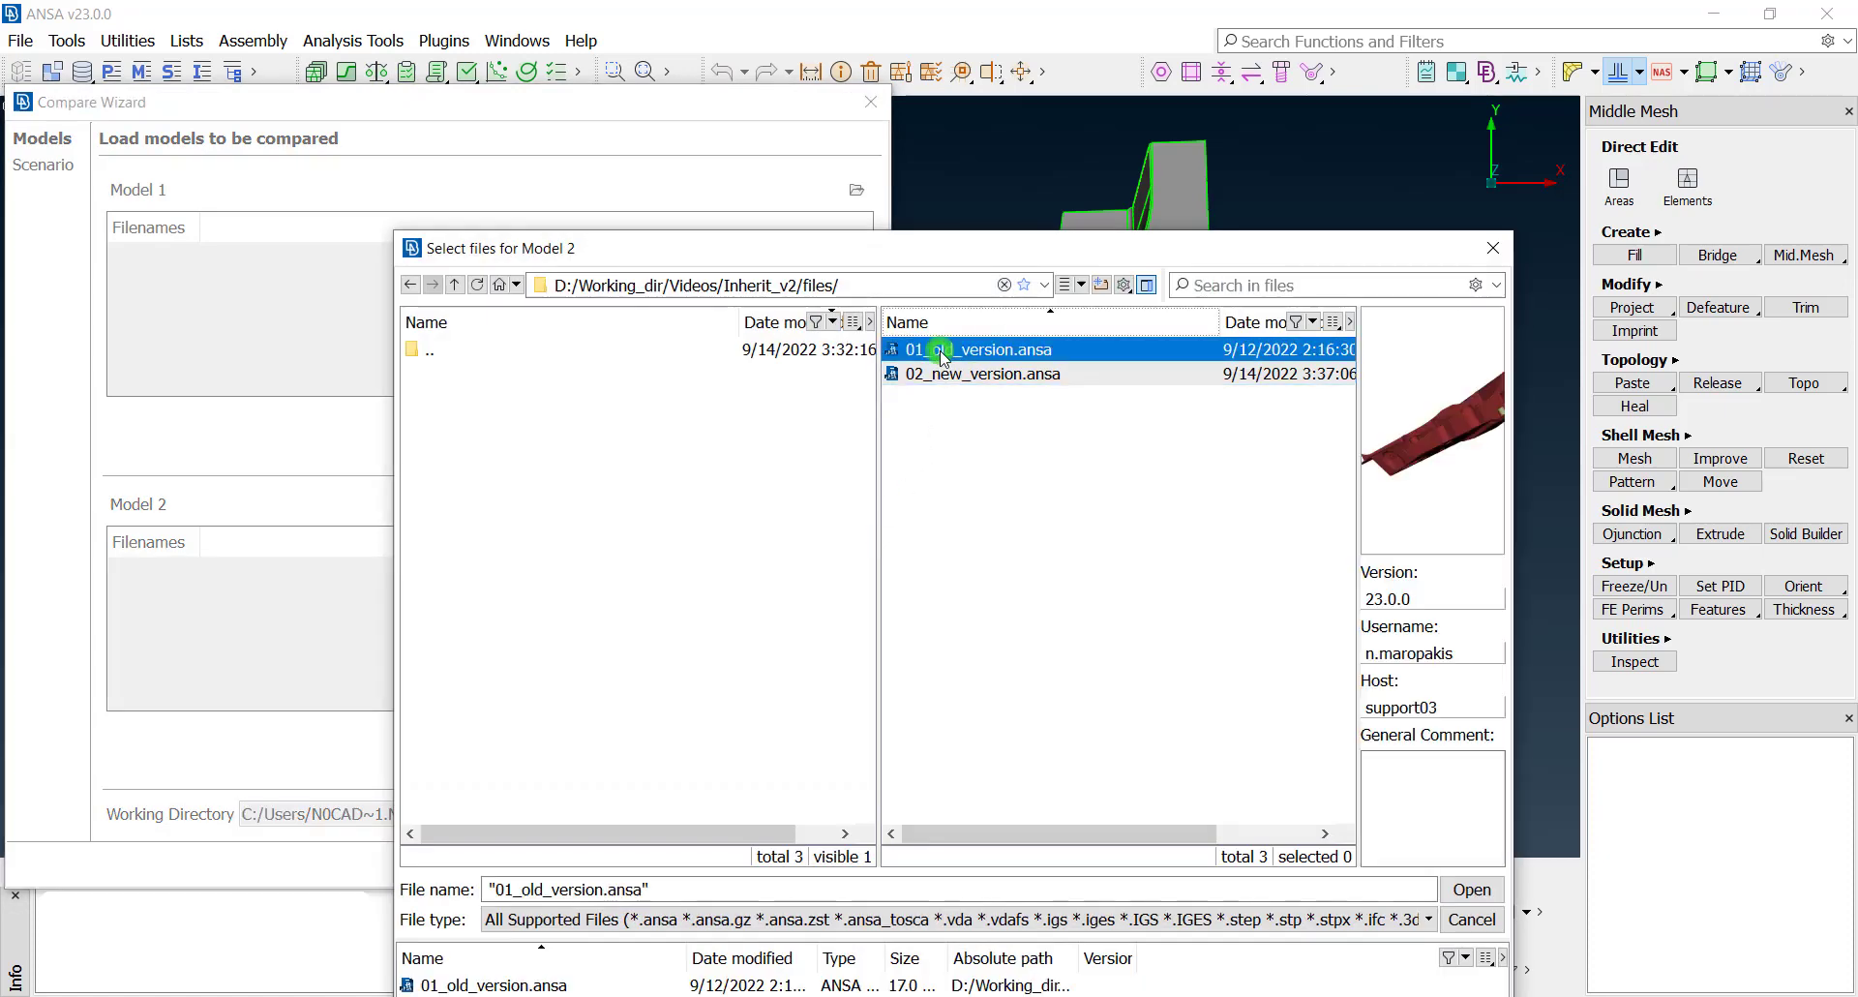
{"action": "left_click", "coordinate": [740, 863]}
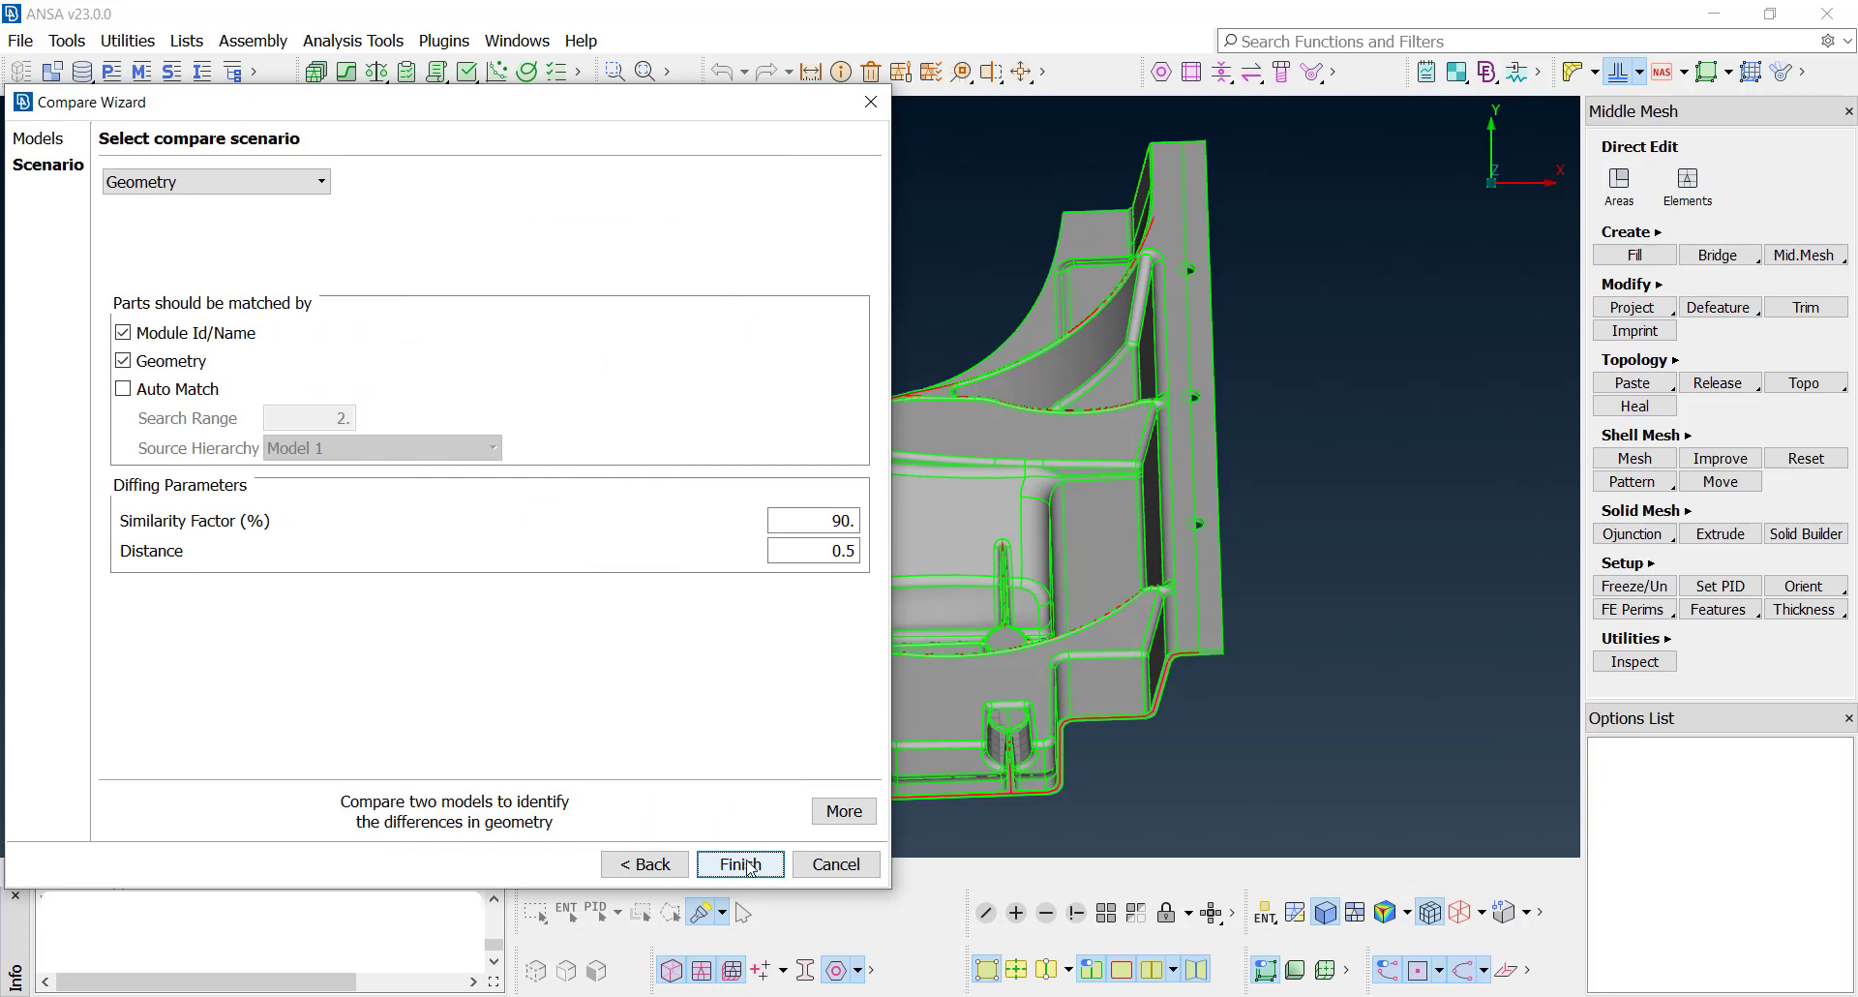
{"action": "left_click", "coordinate": [319, 184]}
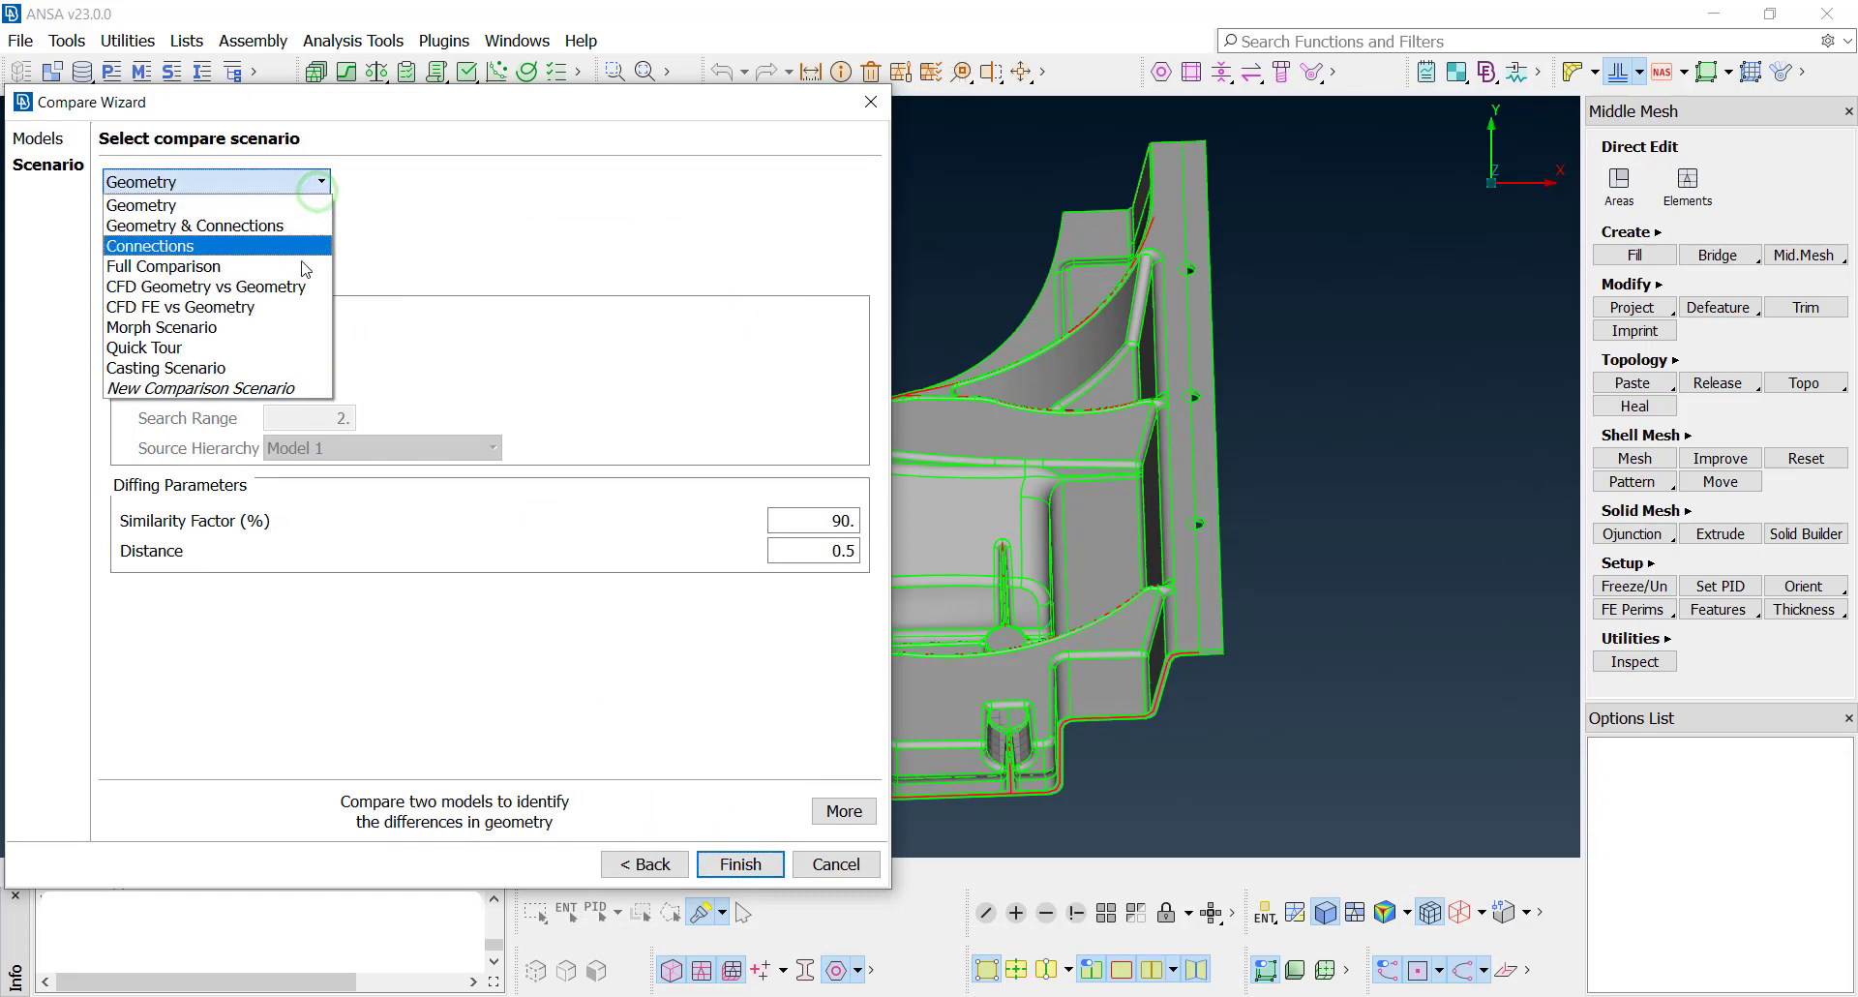
{"action": "left_click", "coordinate": [275, 368]}
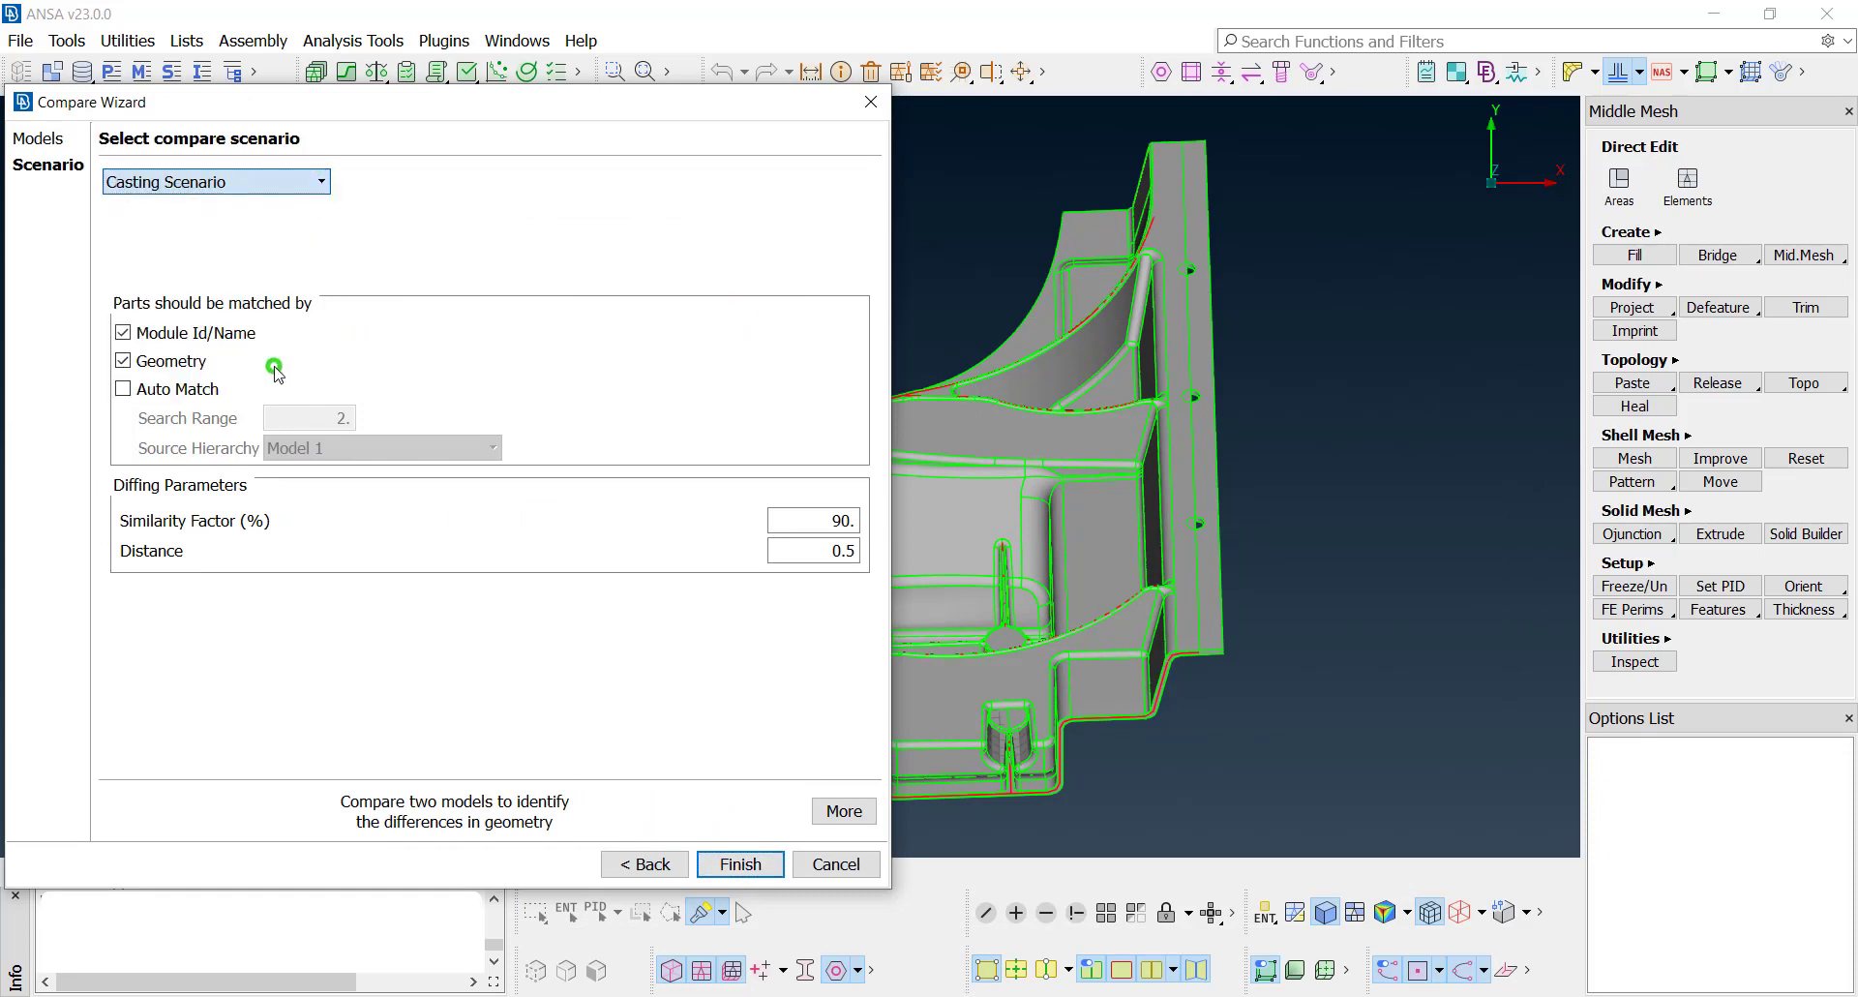
{"action": "left_click", "coordinate": [716, 869]}
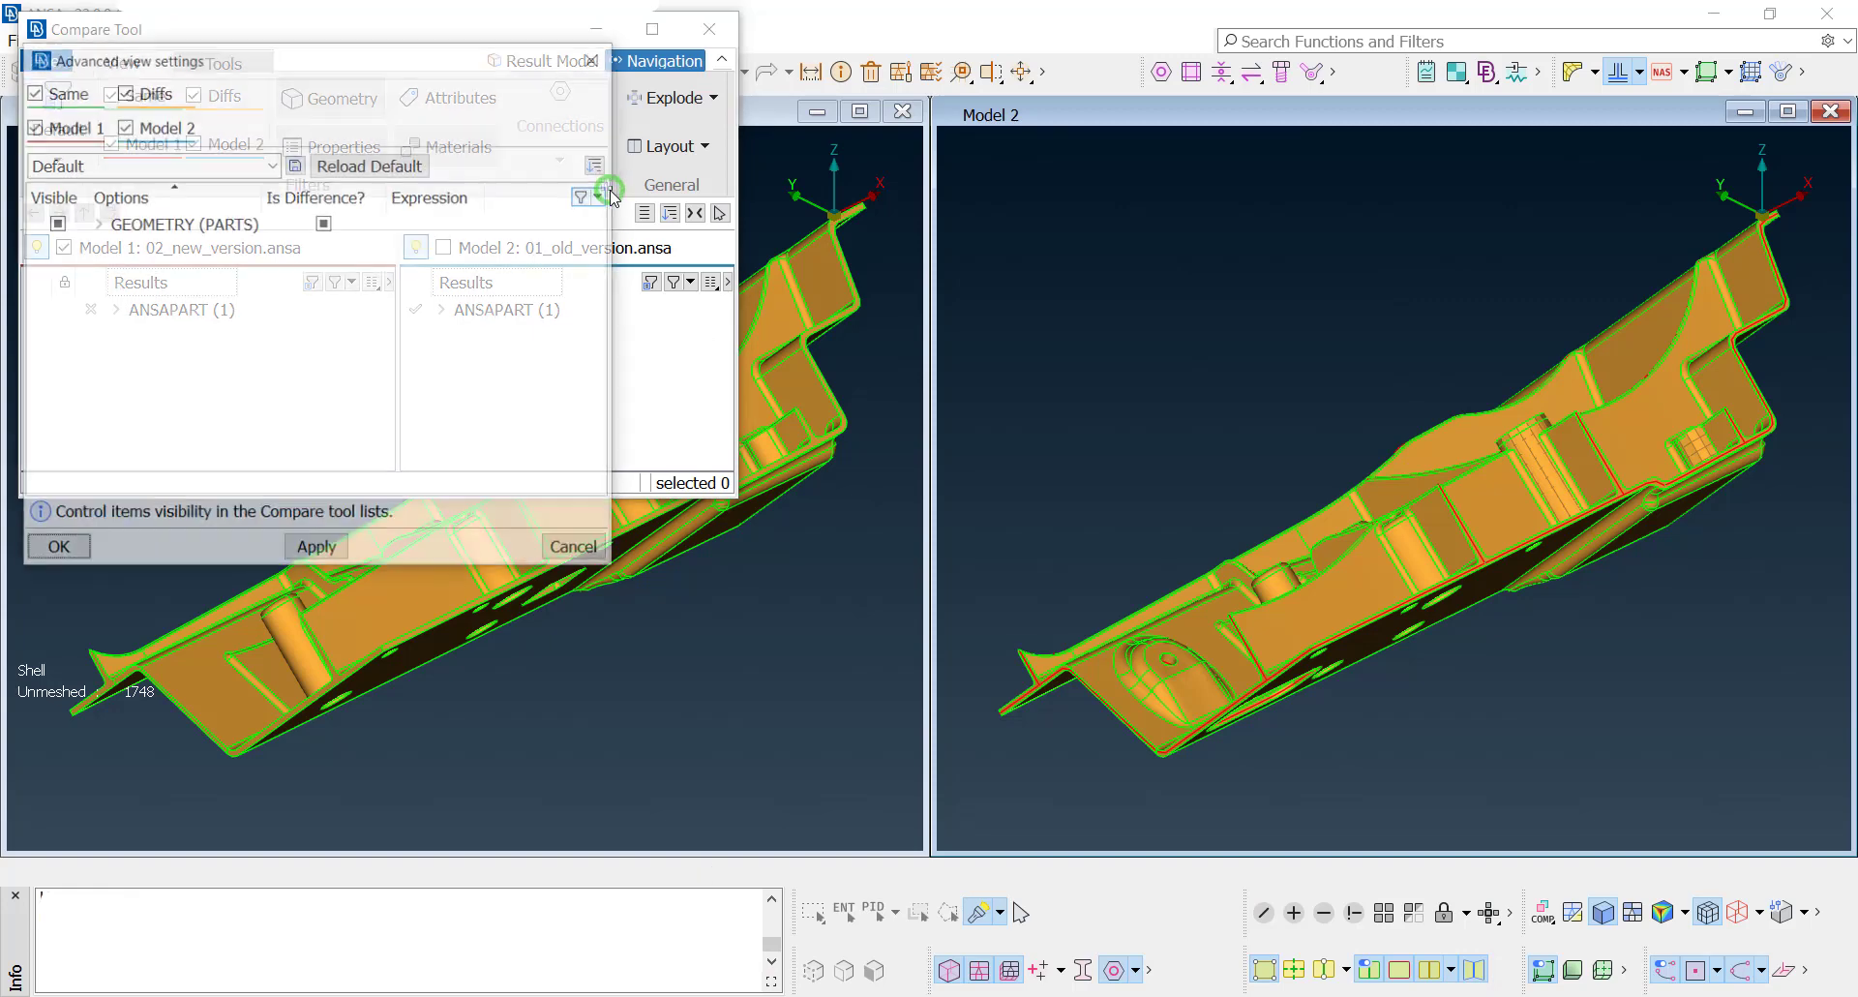
Step: Change the ANSAPART Geometry 'Differences > 10%' criterion to 5% in Advanced view settings
{"action": "left_click", "coordinate": [606, 184]}
{"action": "left_click", "coordinate": [95, 223]}
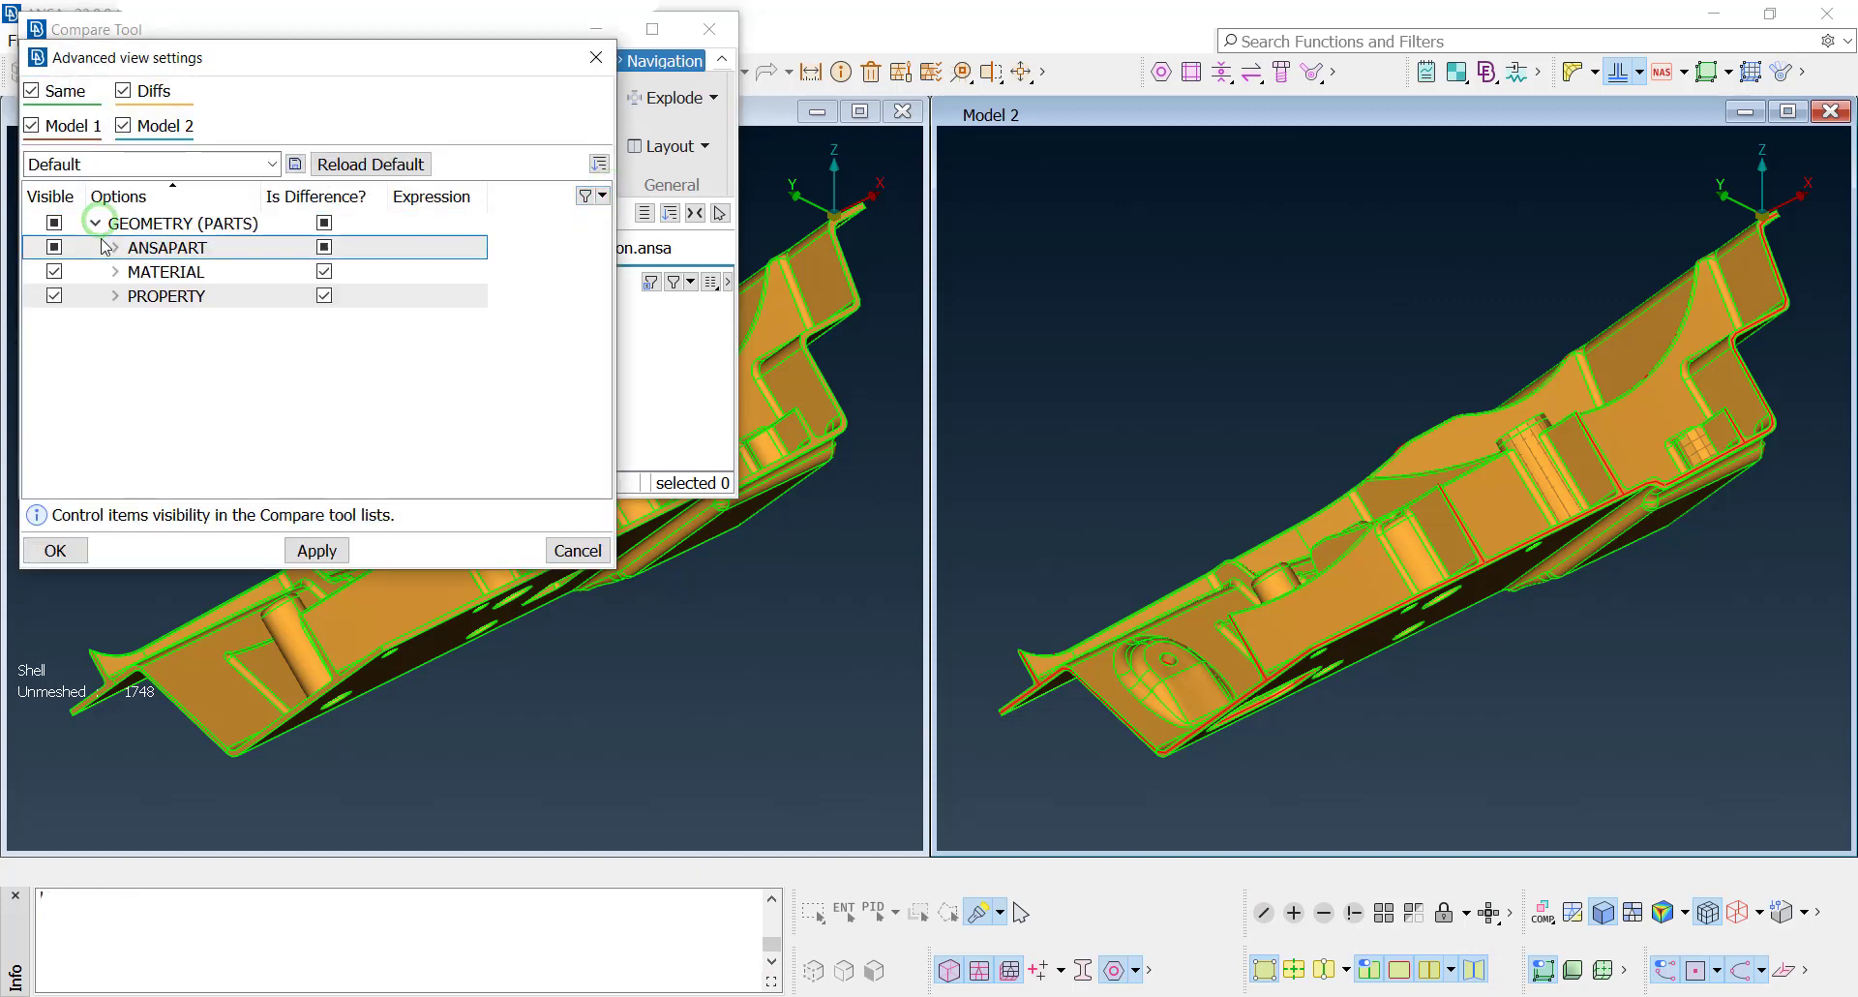
{"action": "left_click", "coordinate": [113, 247]}
{"action": "left_click", "coordinate": [133, 295]}
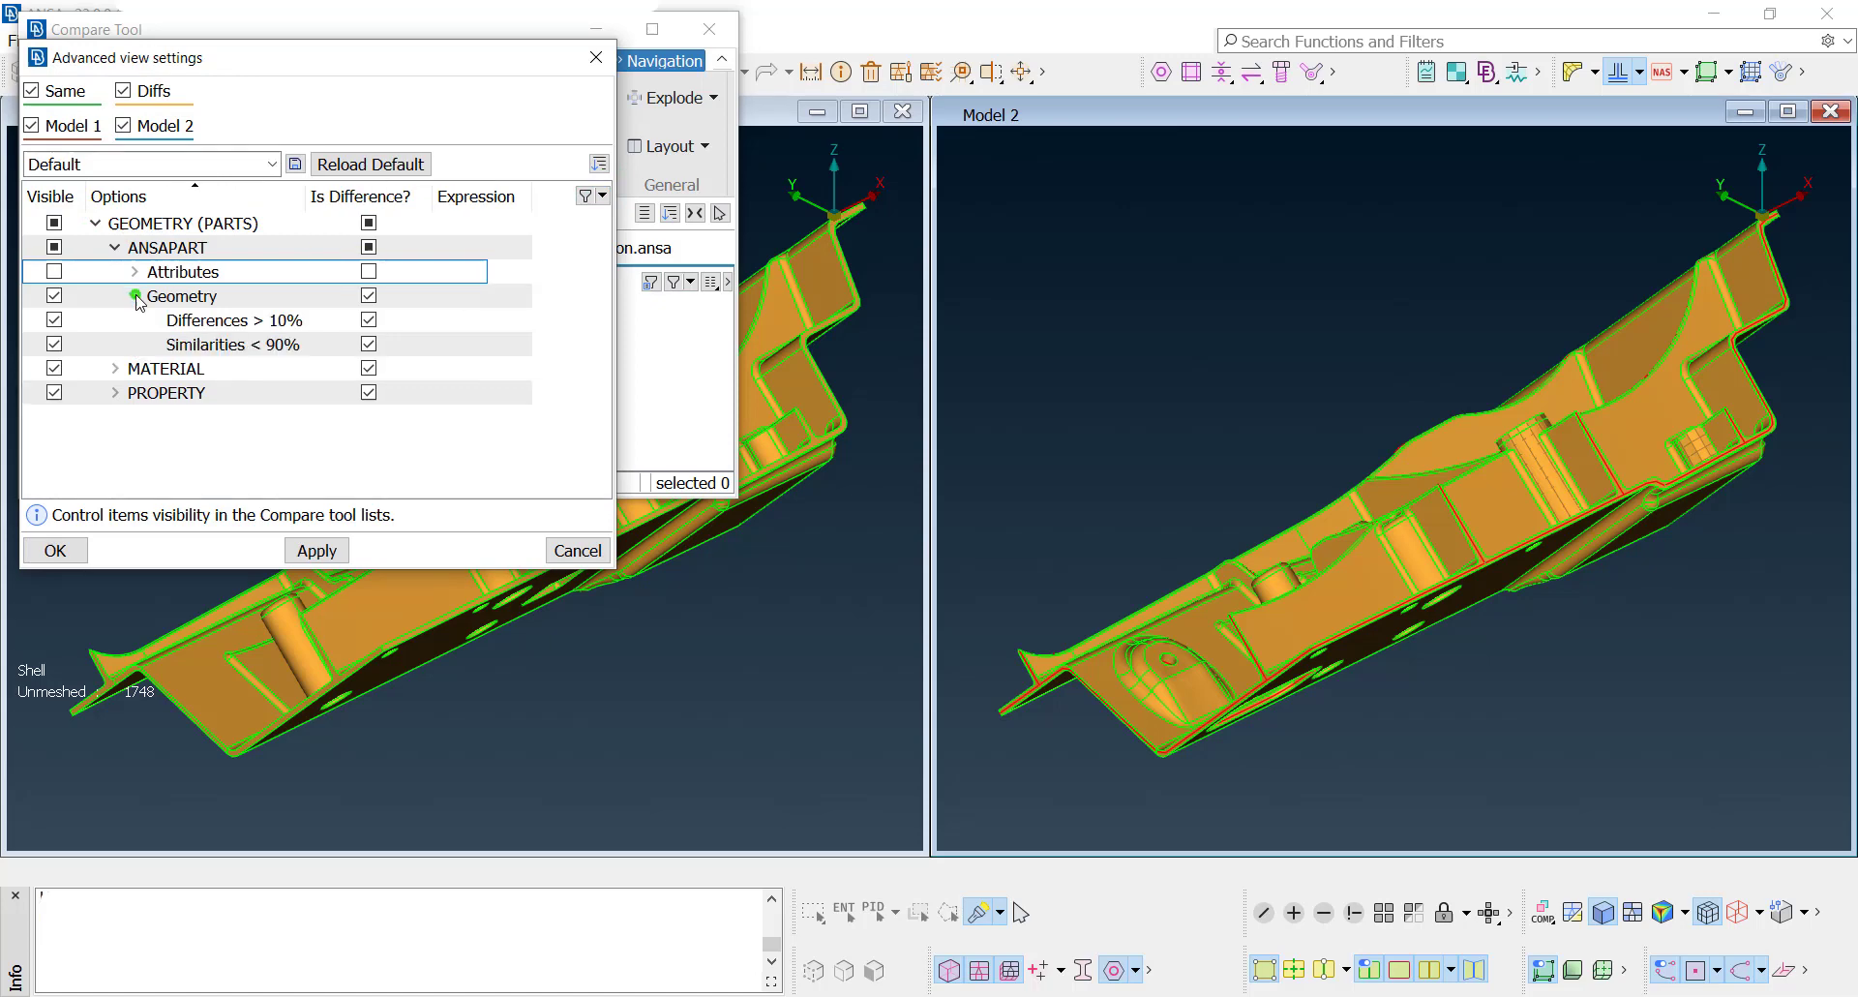
{"action": "left_click", "coordinate": [281, 321]}
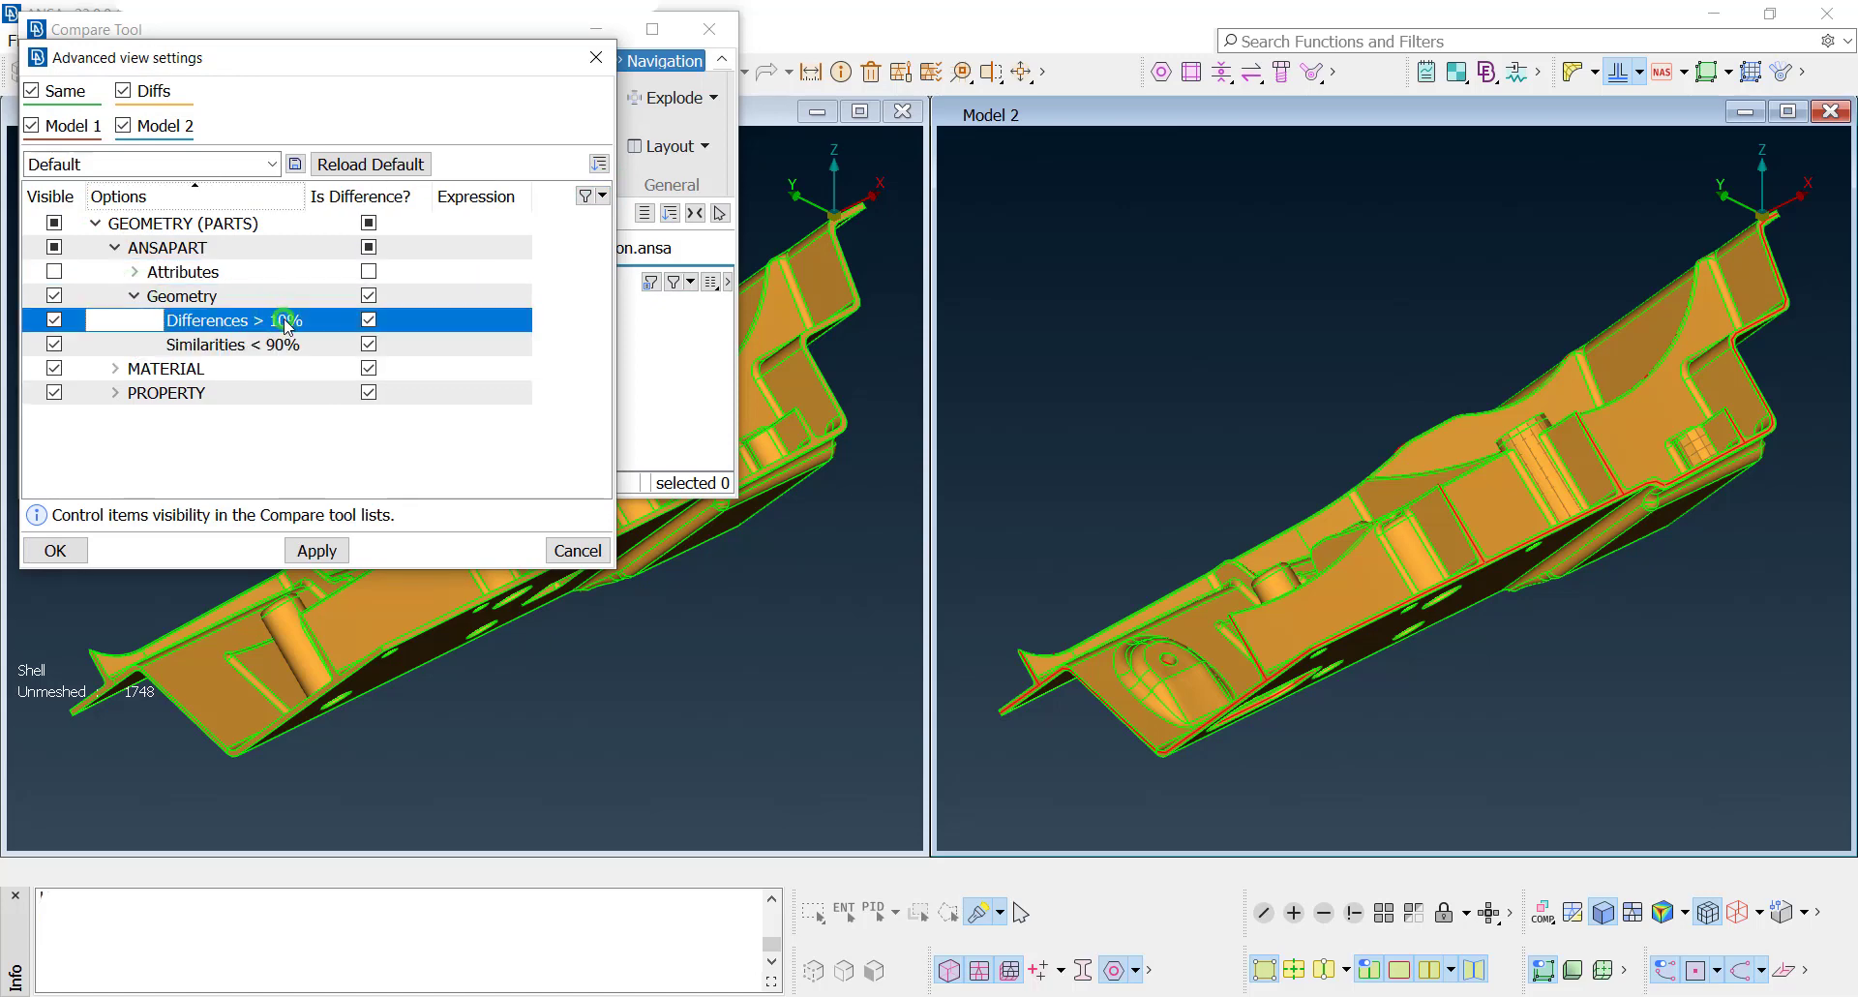
{"action": "left_click", "coordinate": [286, 322]}
{"action": "key", "text": "BackSpace"}
{"action": "key", "text": "BackSpace"}
{"action": "type", "text": "5"}
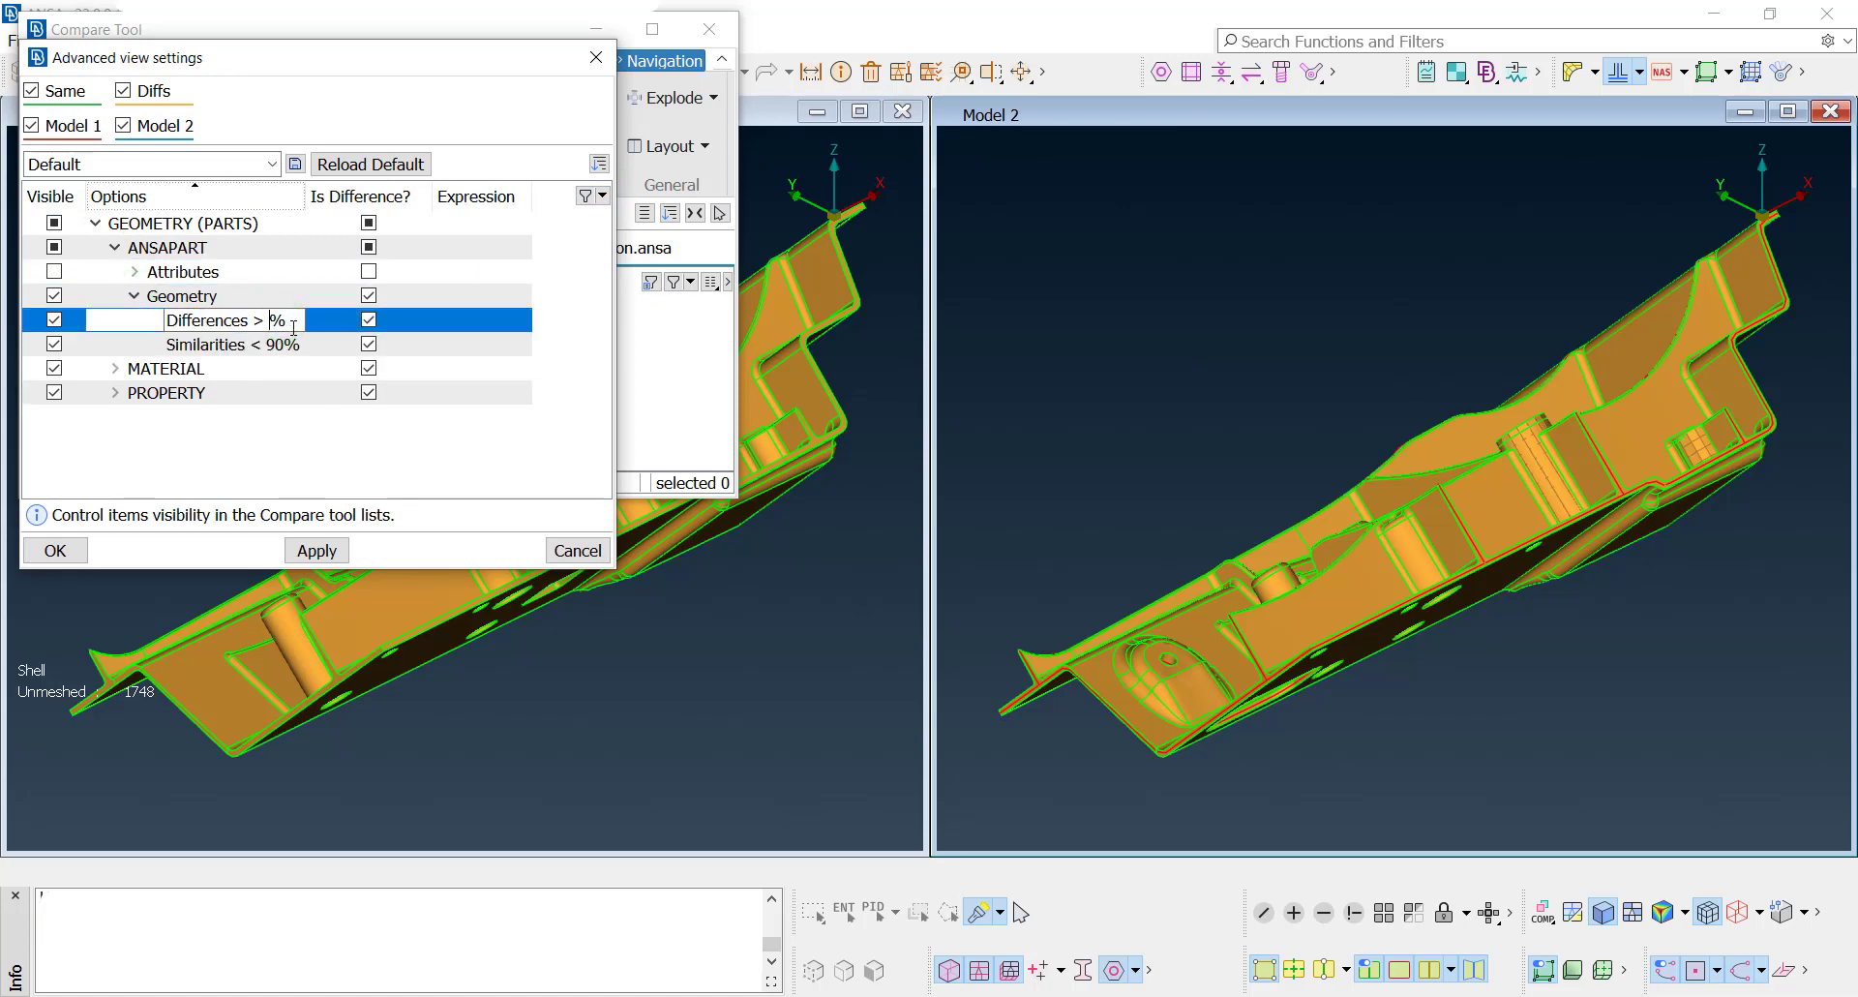
{"action": "key", "text": "Return"}
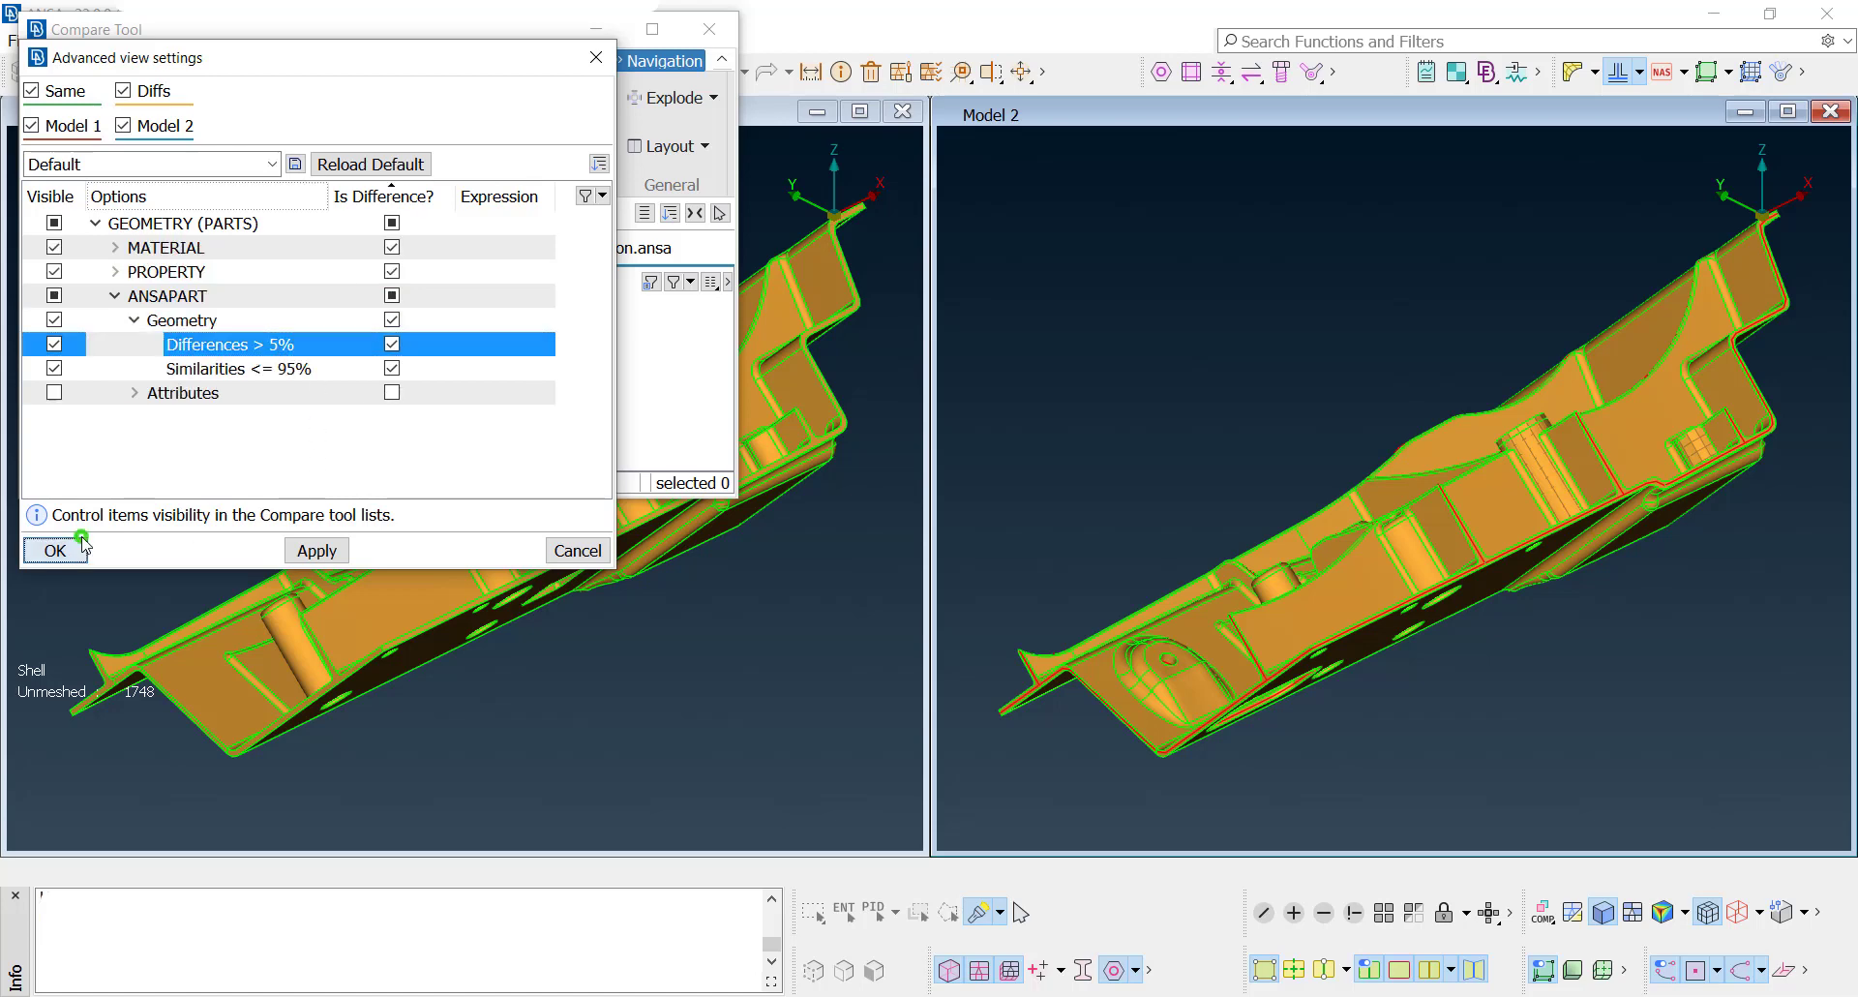
{"action": "left_click", "coordinate": [82, 538]}
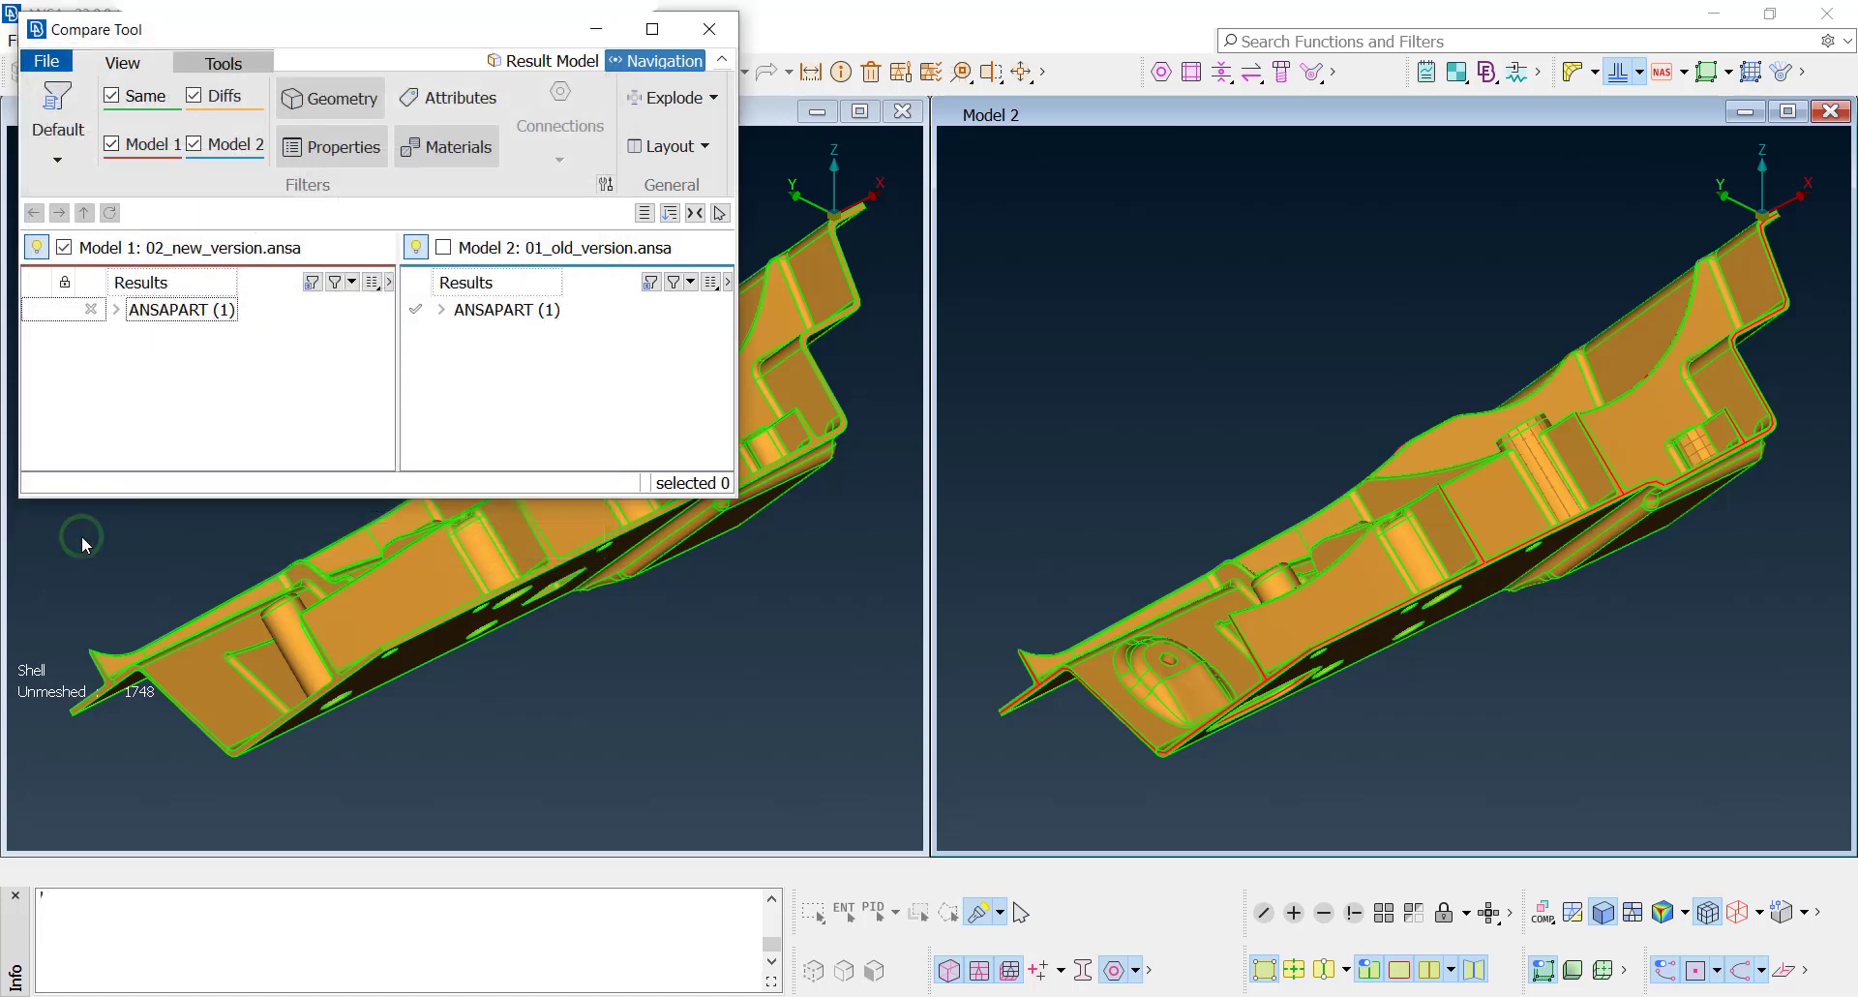
Step: Show the Result Model with red/blue differences, collapse the Compare Tool, and switch to top view
{"action": "left_click", "coordinate": [620, 69]}
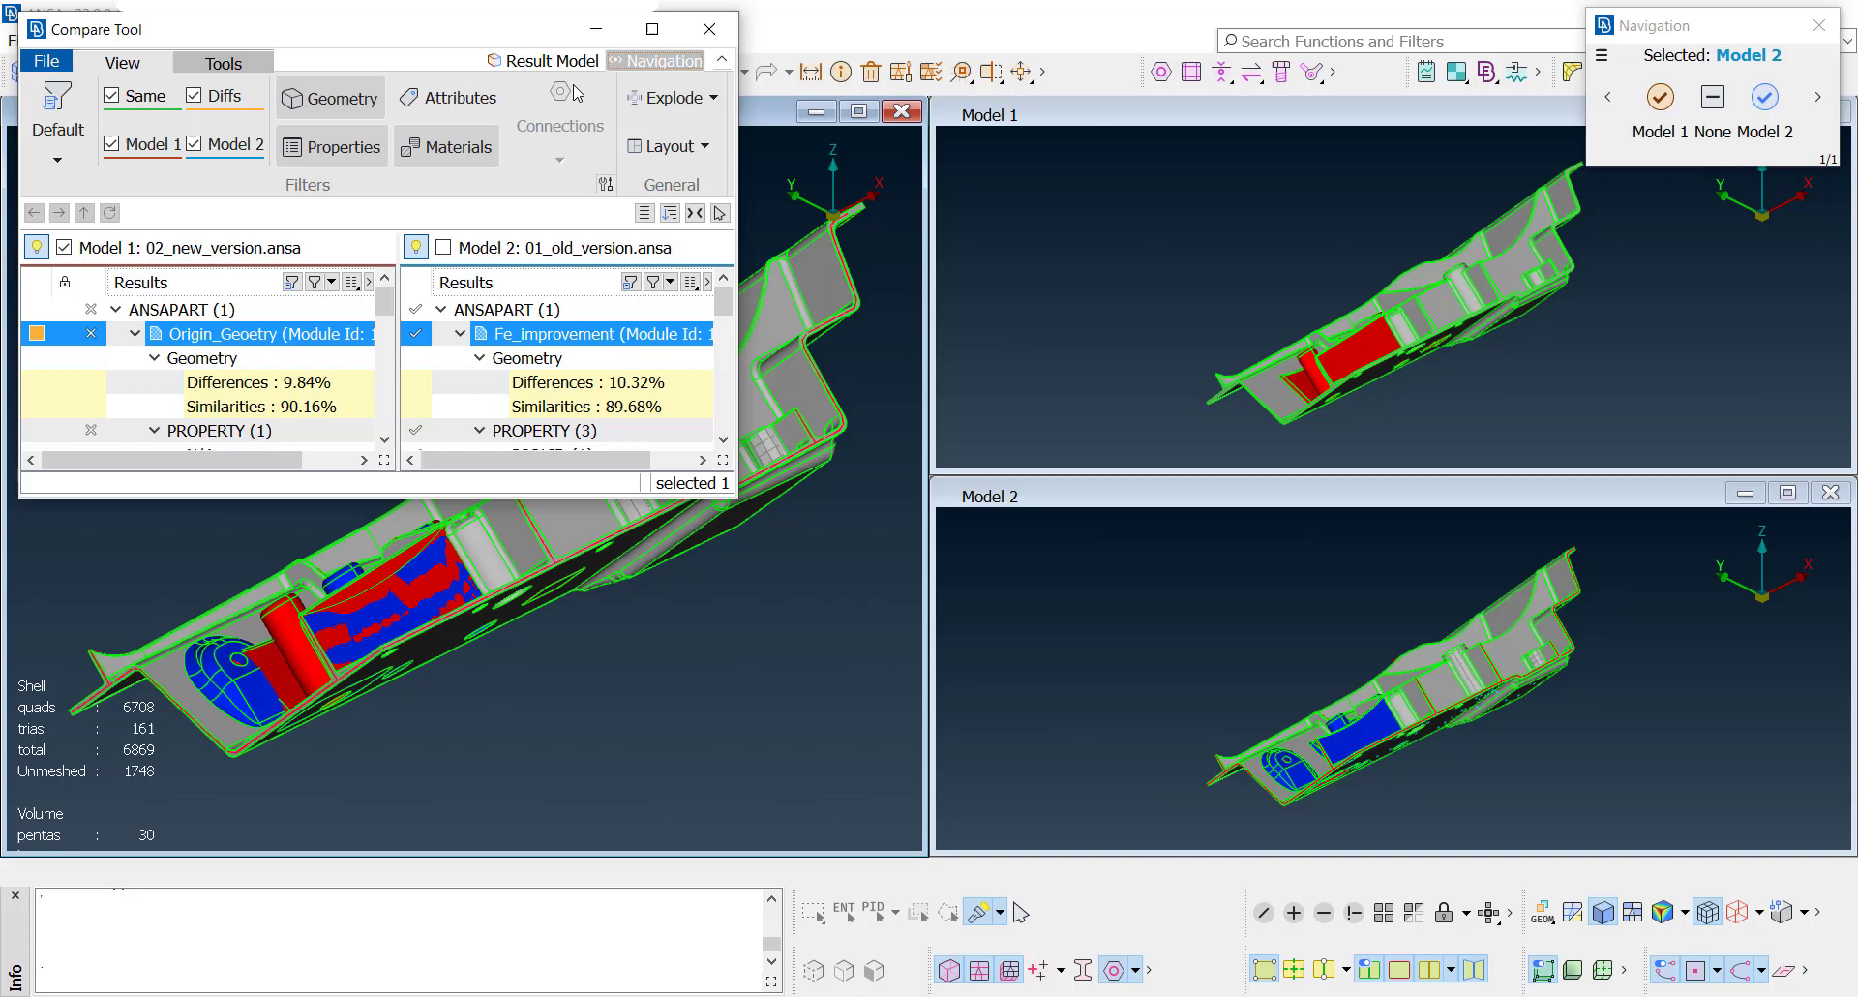
{"action": "double_click", "coordinate": [540, 35]}
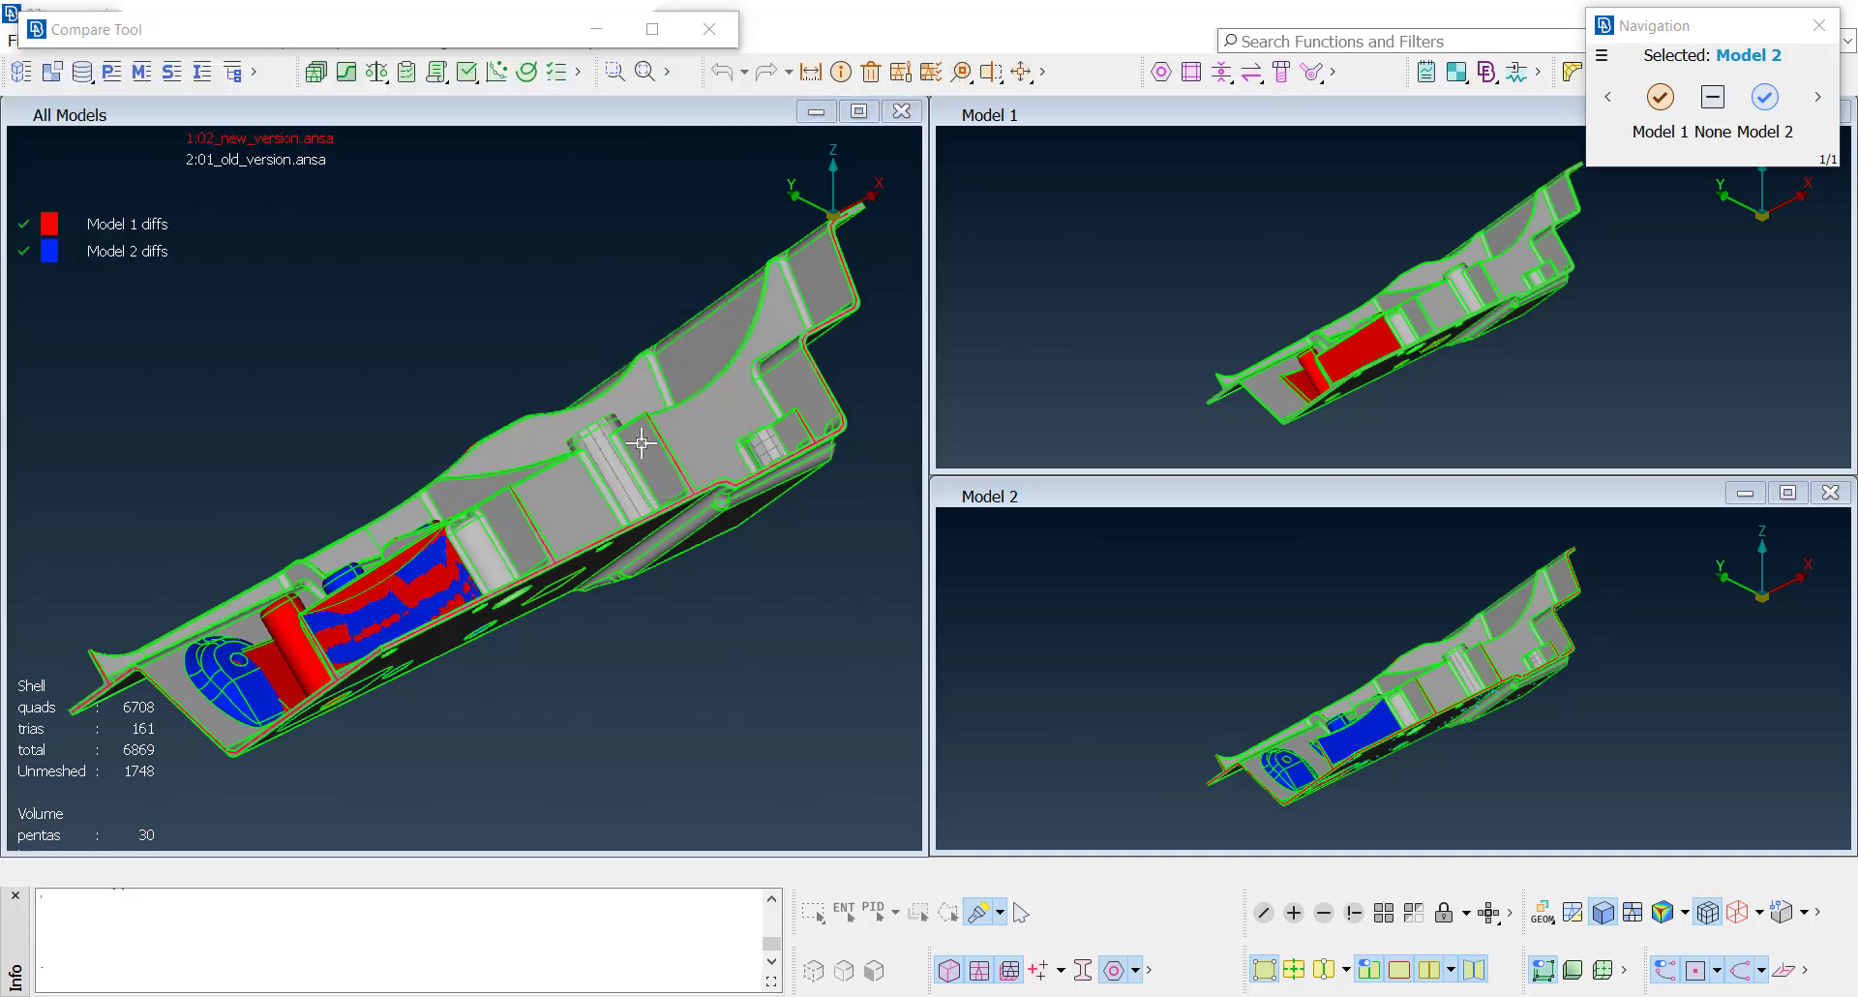
{"action": "key", "text": "F1"}
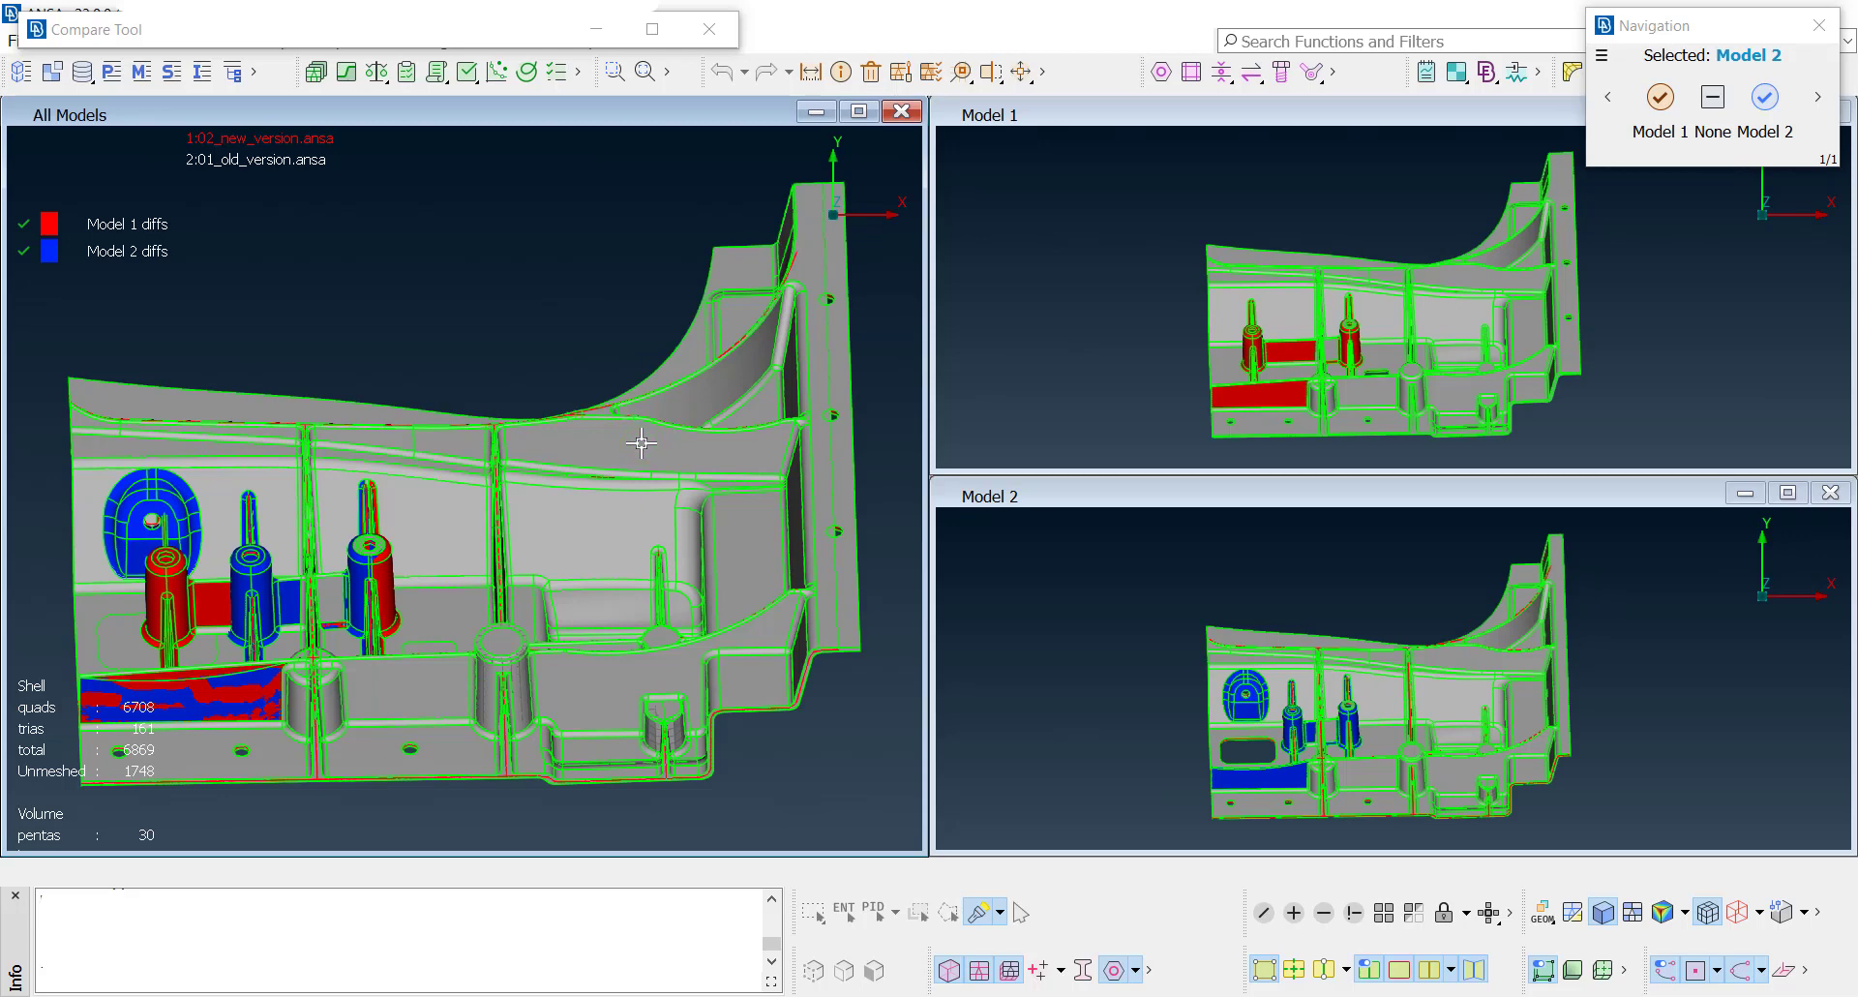
Step: Zoom in and out across the part to inspect the red and blue difference regions
{"action": "scroll", "coordinate": [860, 532], "scroll_direction": "up", "scroll_amount": 5}
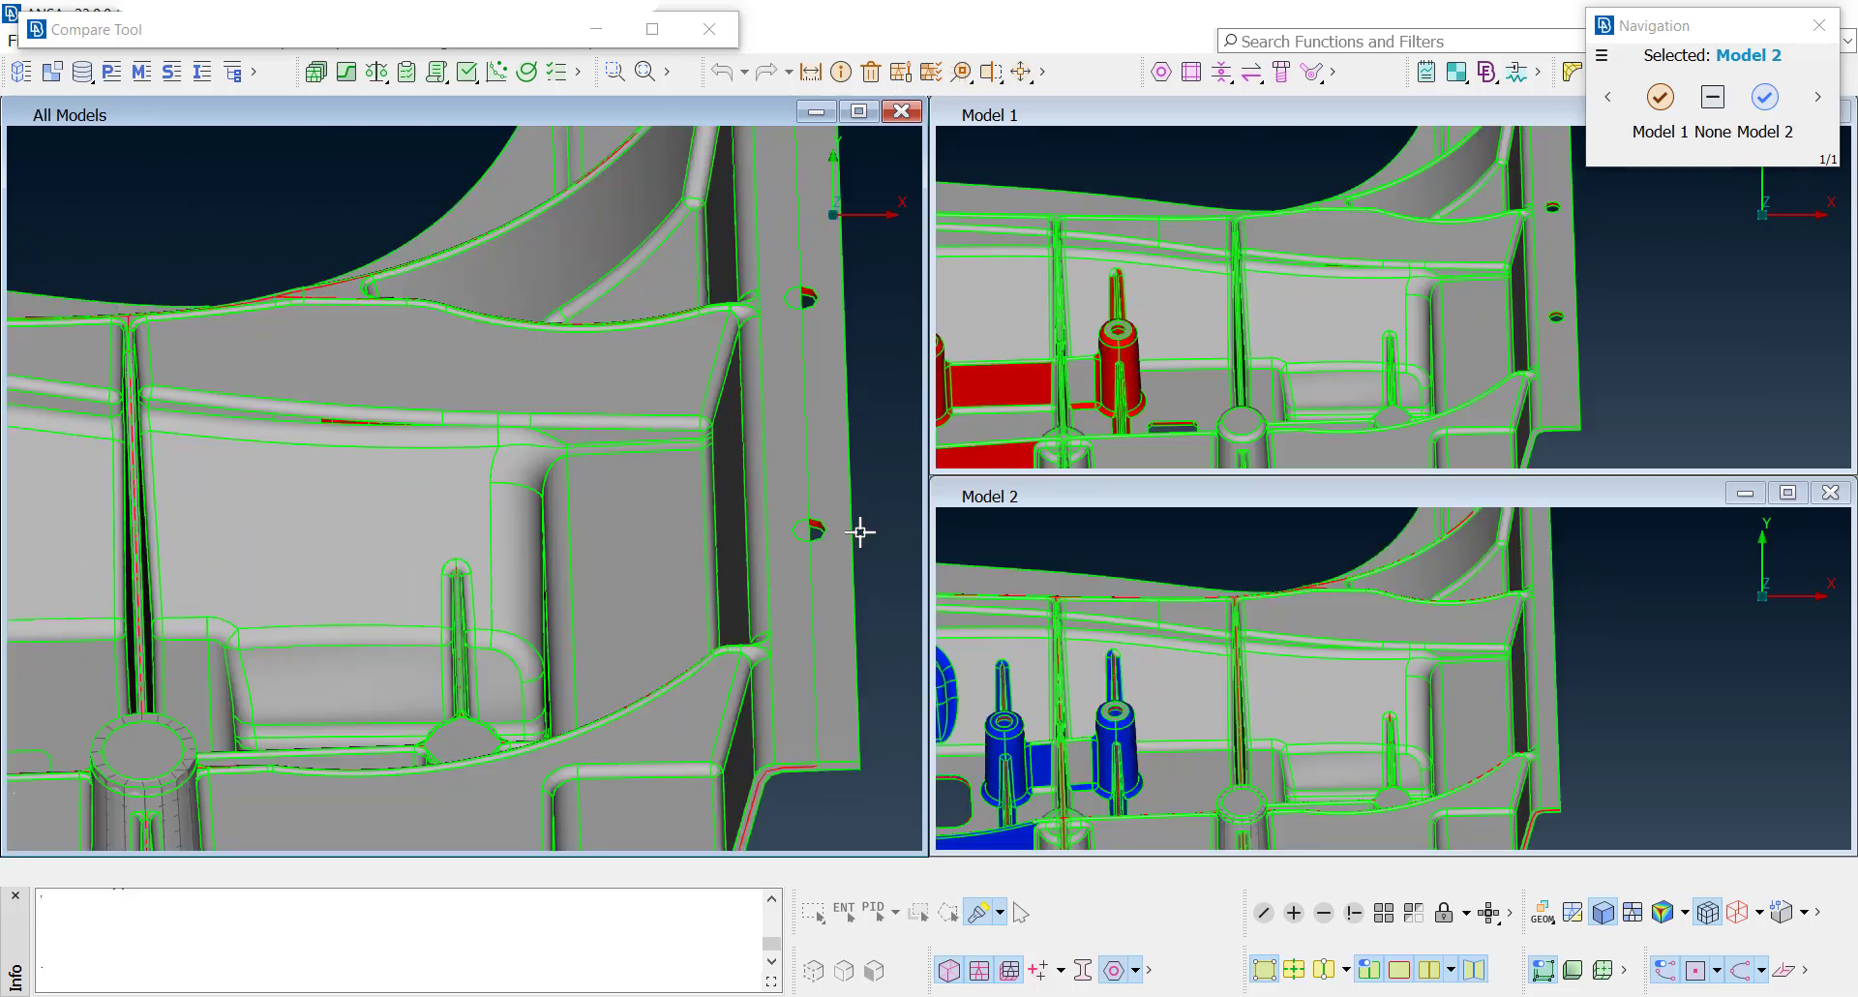
{"action": "scroll", "coordinate": [861, 531], "scroll_direction": "up", "scroll_amount": 3}
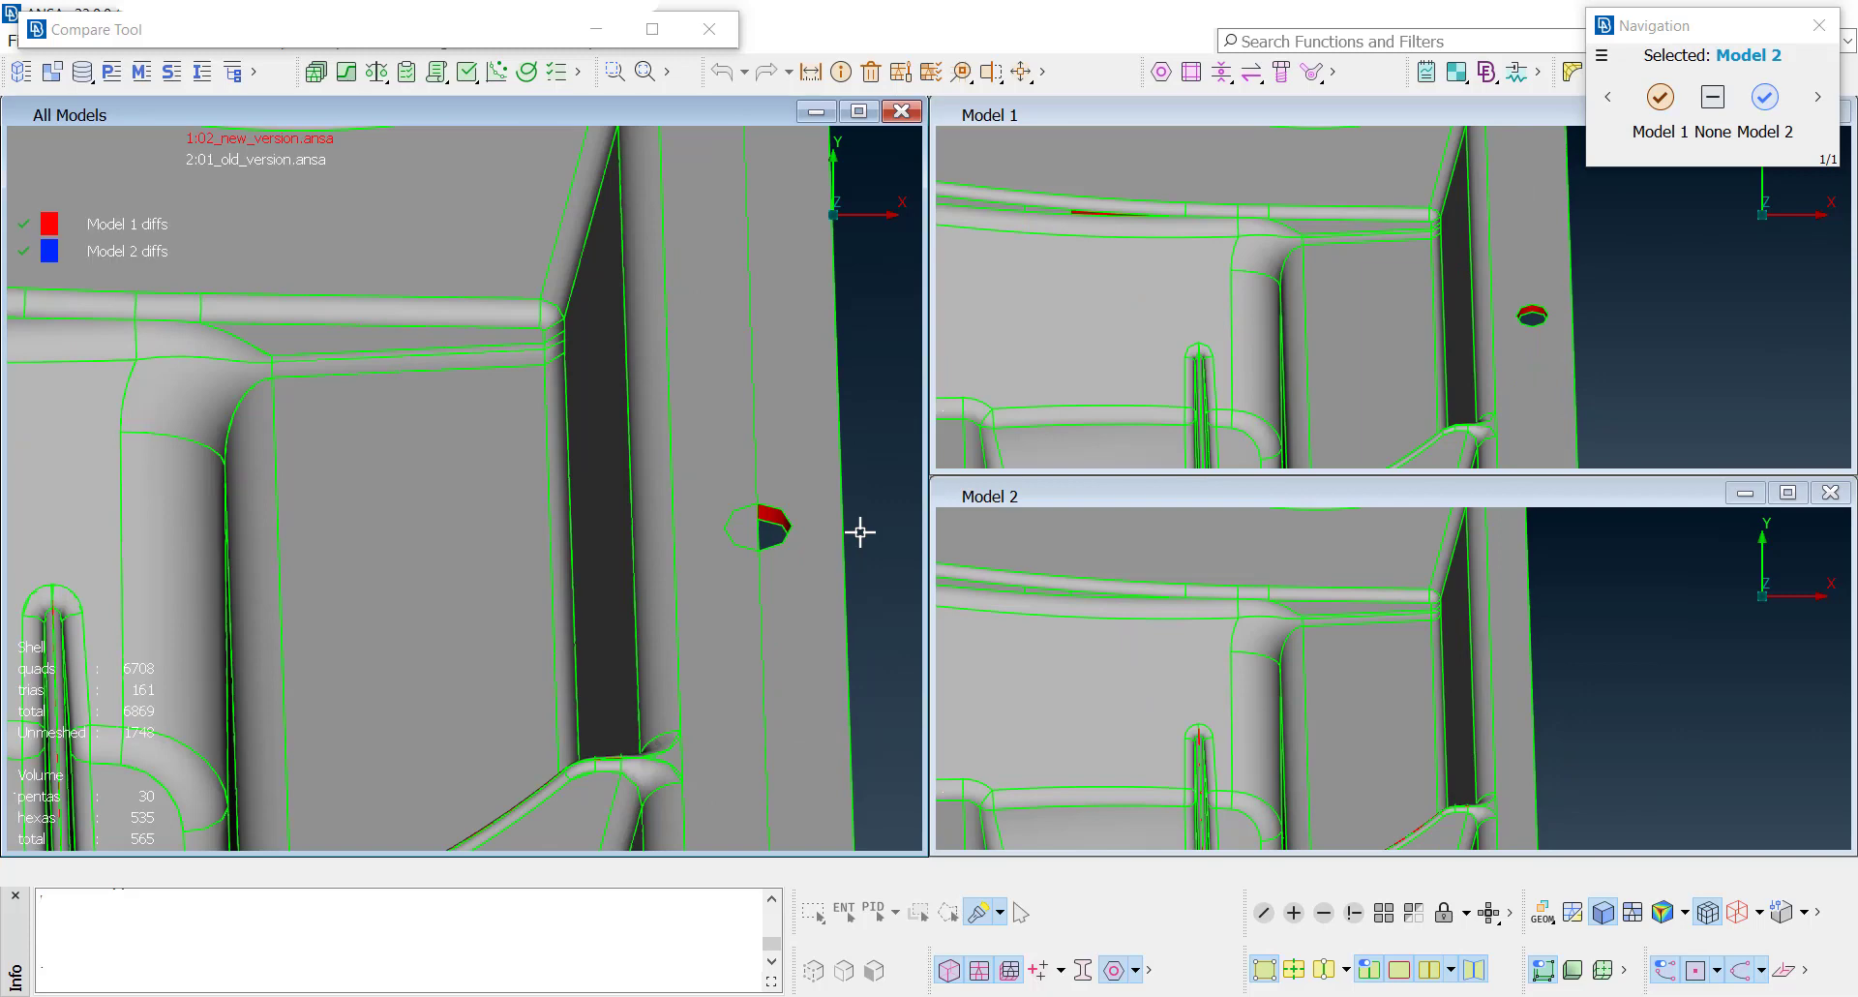
{"action": "scroll", "coordinate": [860, 531], "scroll_direction": "down", "scroll_amount": 4}
{"action": "scroll", "coordinate": [860, 531], "scroll_direction": "down", "scroll_amount": 4}
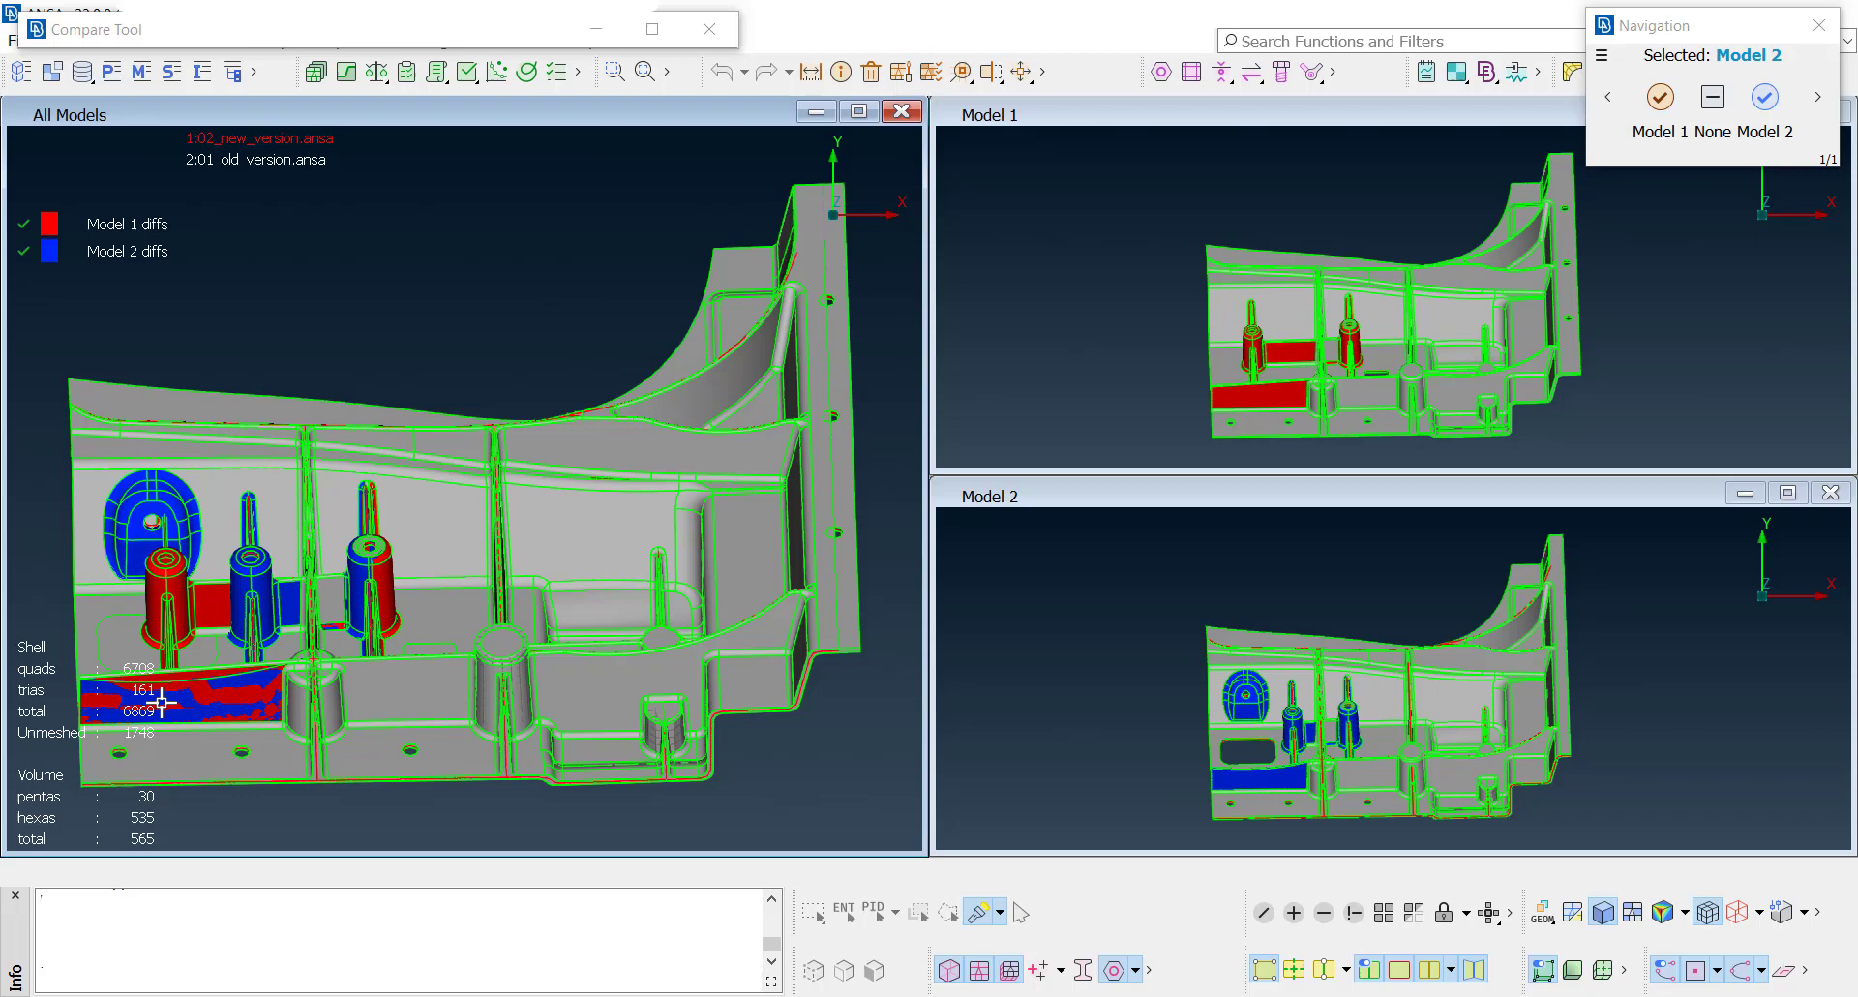
{"action": "scroll", "coordinate": [161, 703], "scroll_direction": "up", "scroll_amount": 2}
{"action": "scroll", "coordinate": [161, 703], "scroll_direction": "up", "scroll_amount": 3}
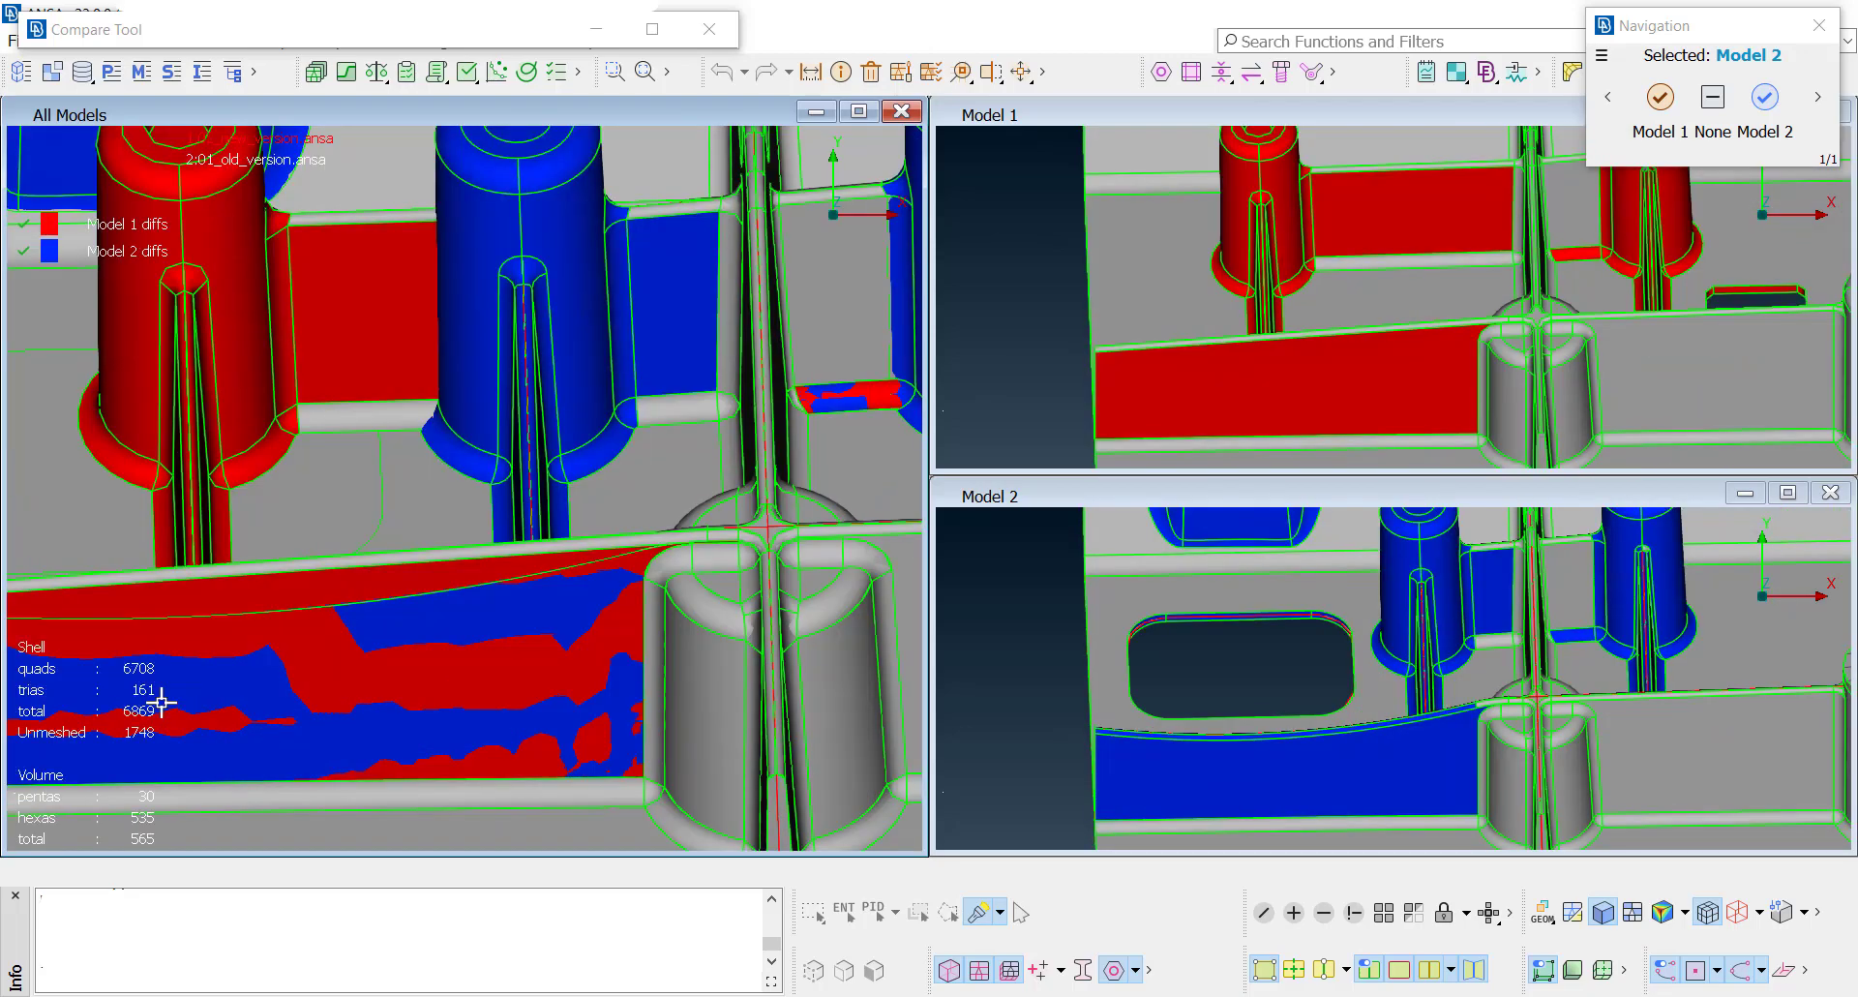
{"action": "scroll", "coordinate": [161, 703], "scroll_direction": "down", "scroll_amount": 5}
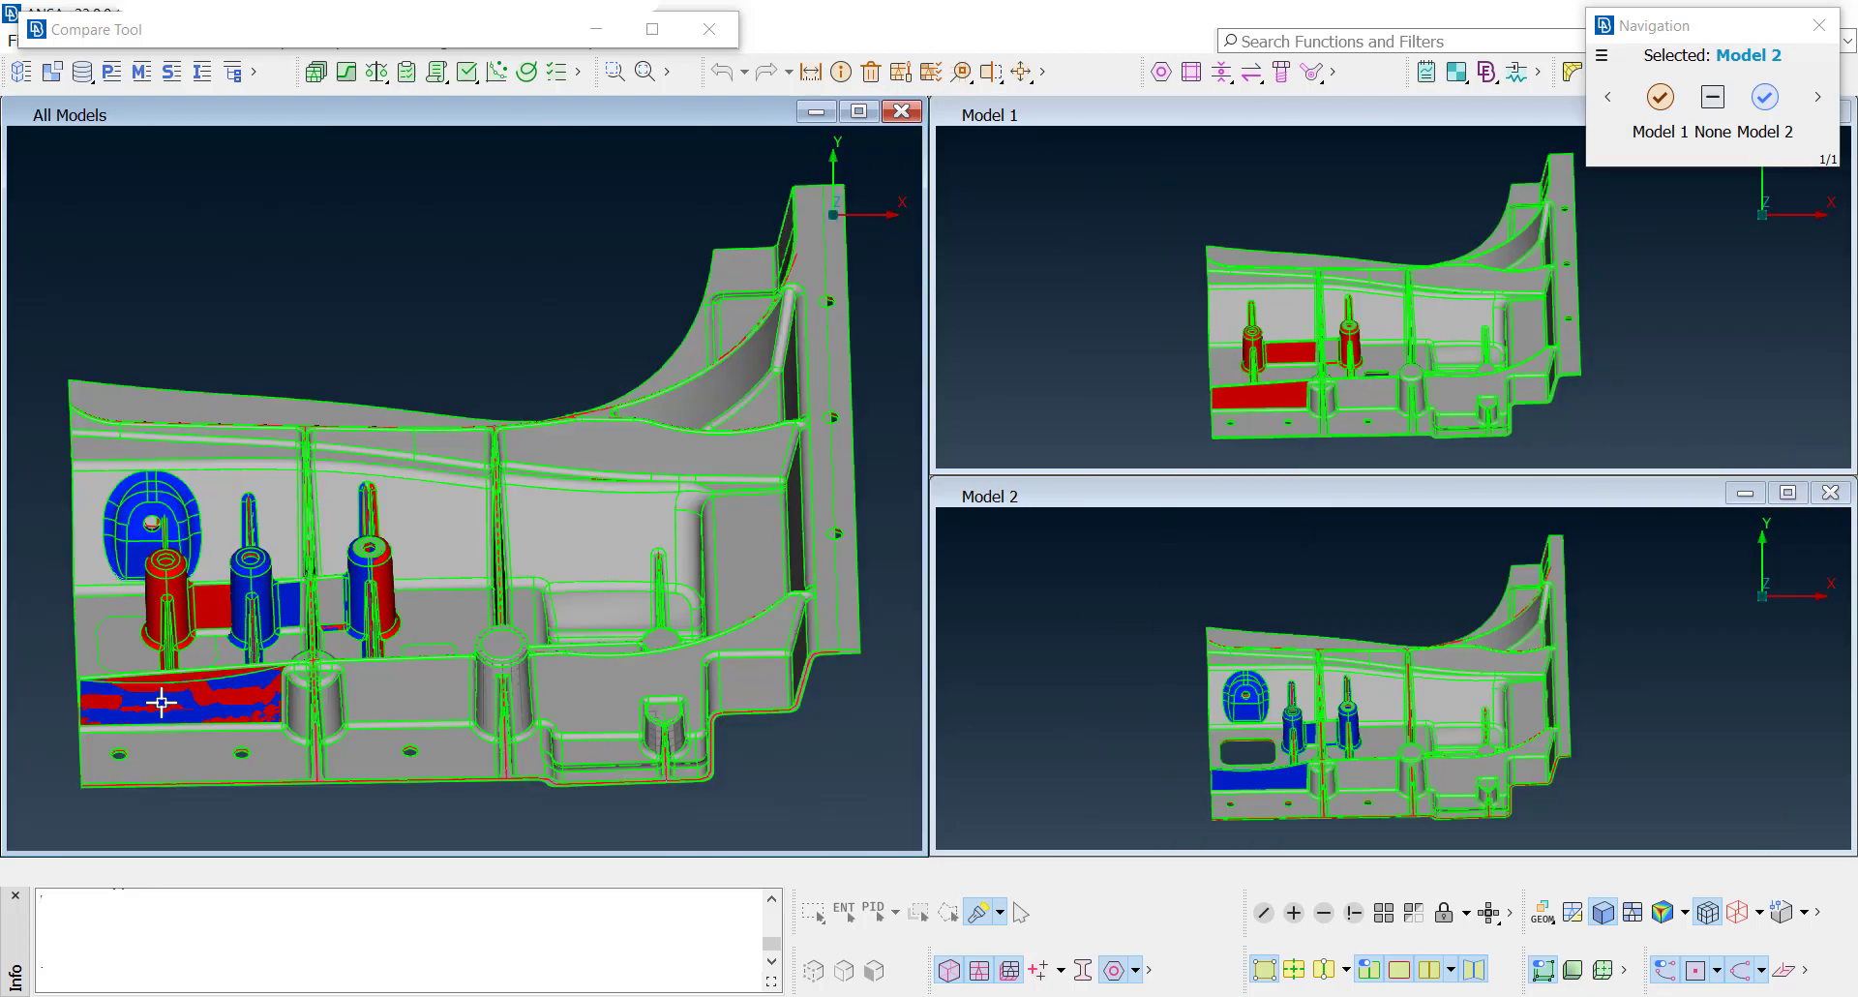
{"action": "scroll", "coordinate": [97, 584], "scroll_direction": "up", "scroll_amount": 3}
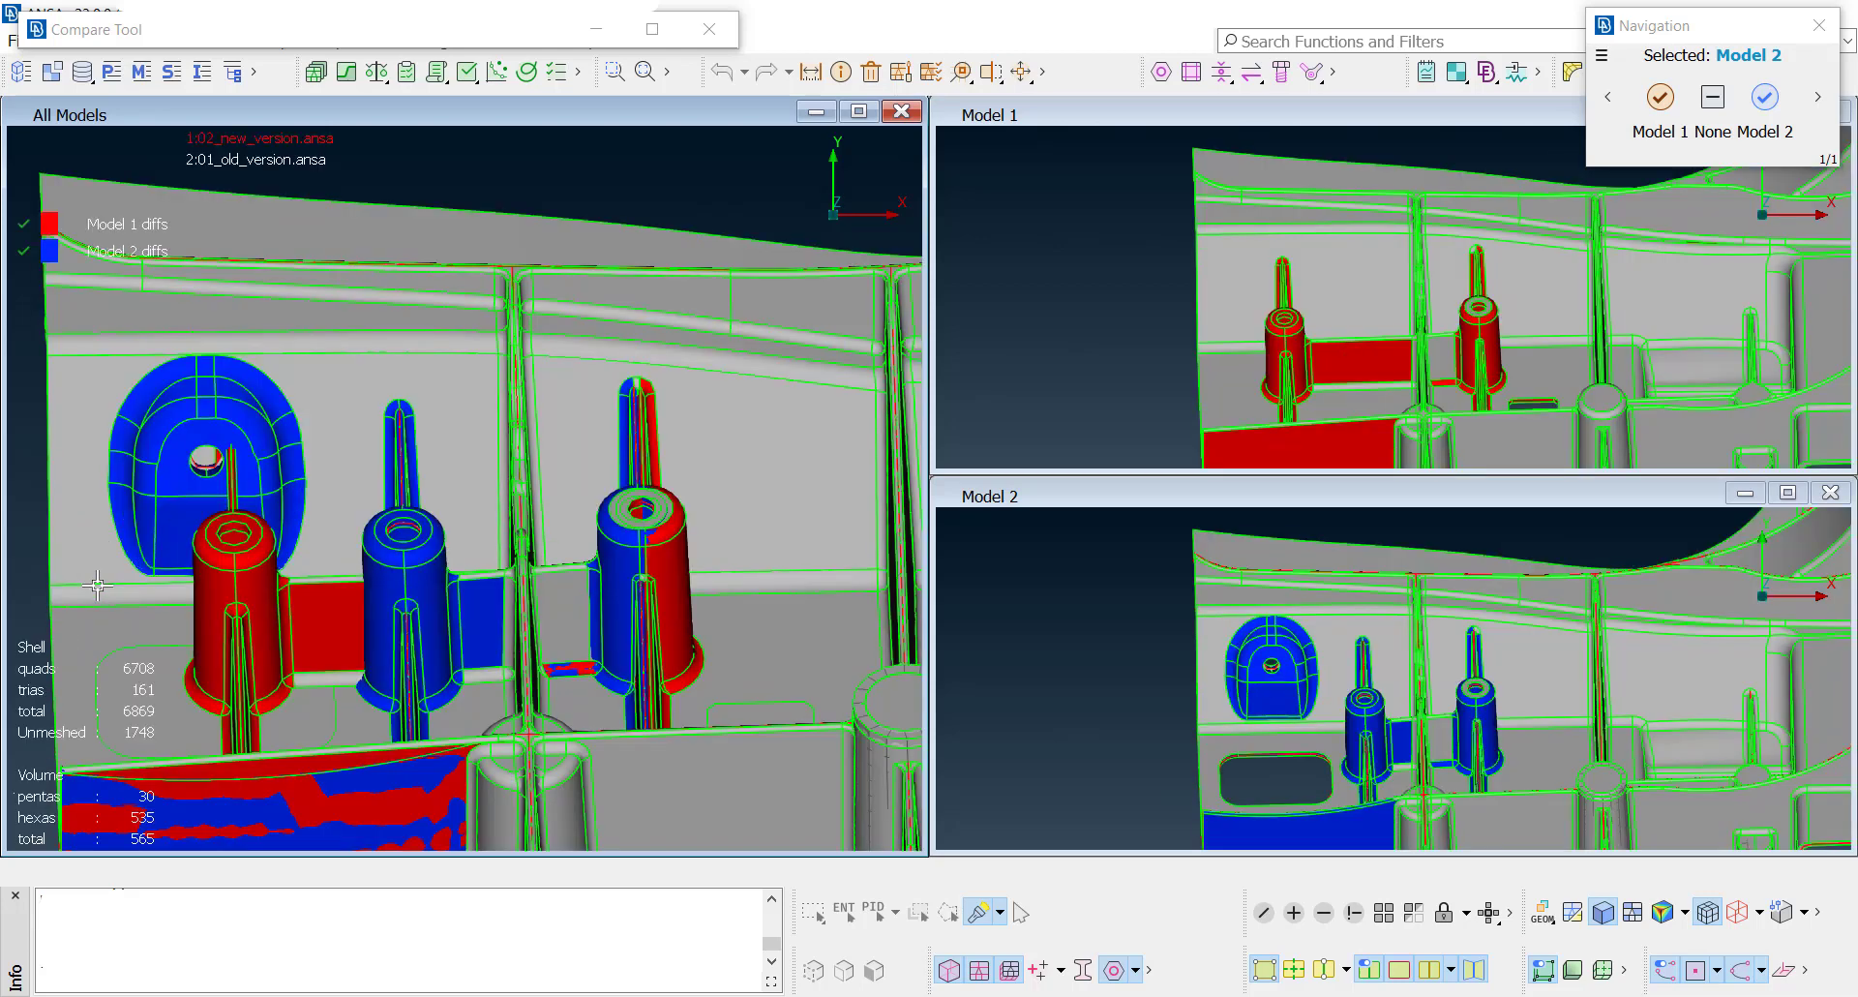
{"action": "scroll", "coordinate": [98, 585], "scroll_direction": "down", "scroll_amount": 3}
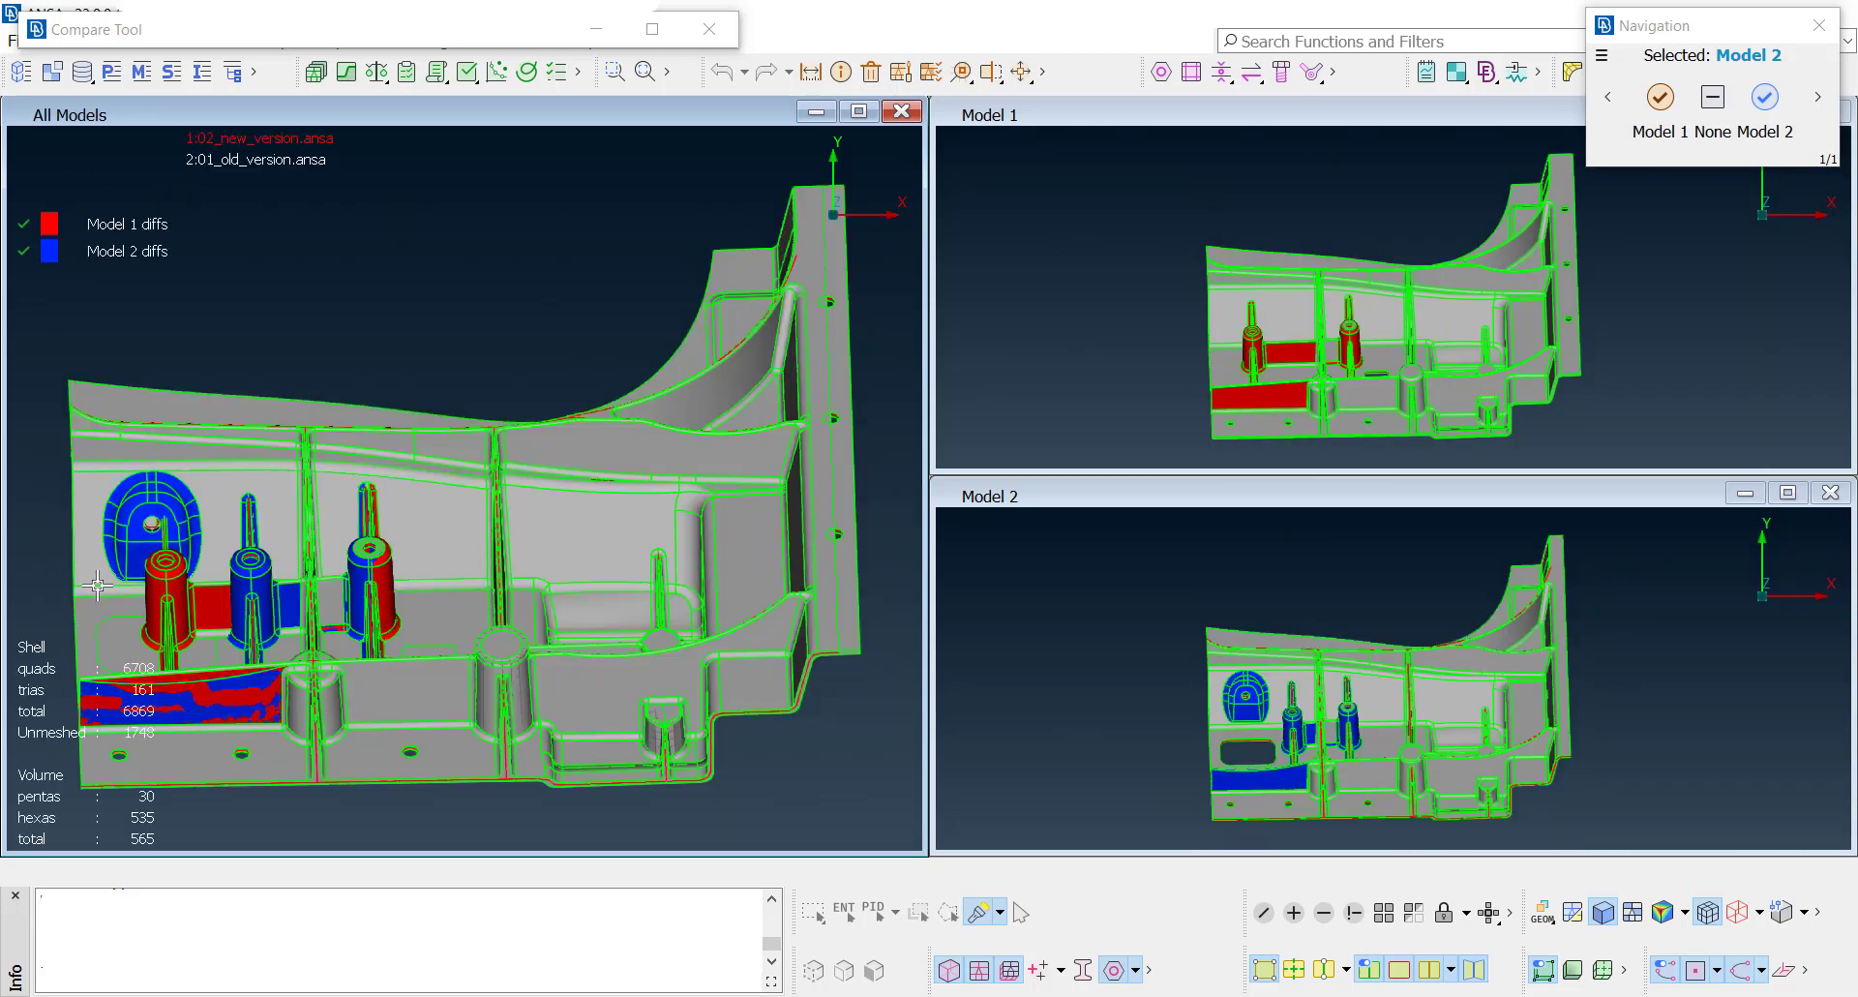
Step: Close the Compare Tool, confirm leaving it, and return to top view
{"action": "left_click", "coordinate": [709, 29]}
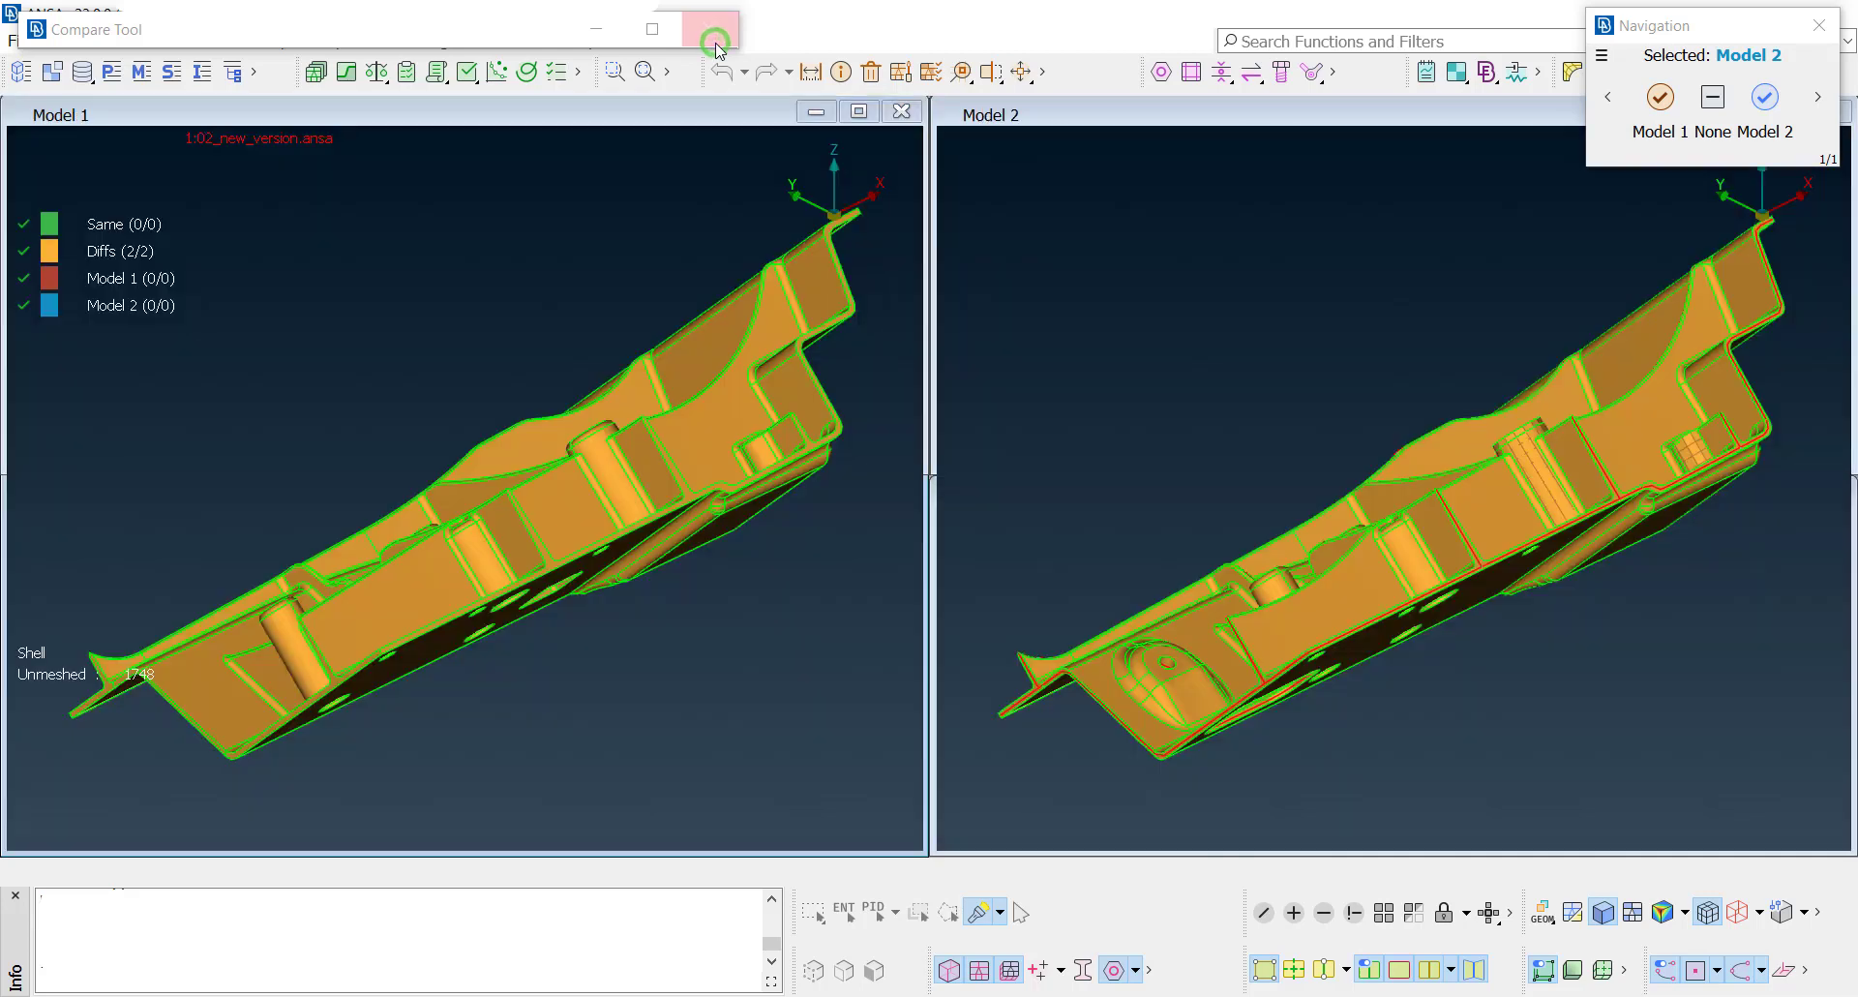
{"action": "left_click", "coordinate": [677, 181]}
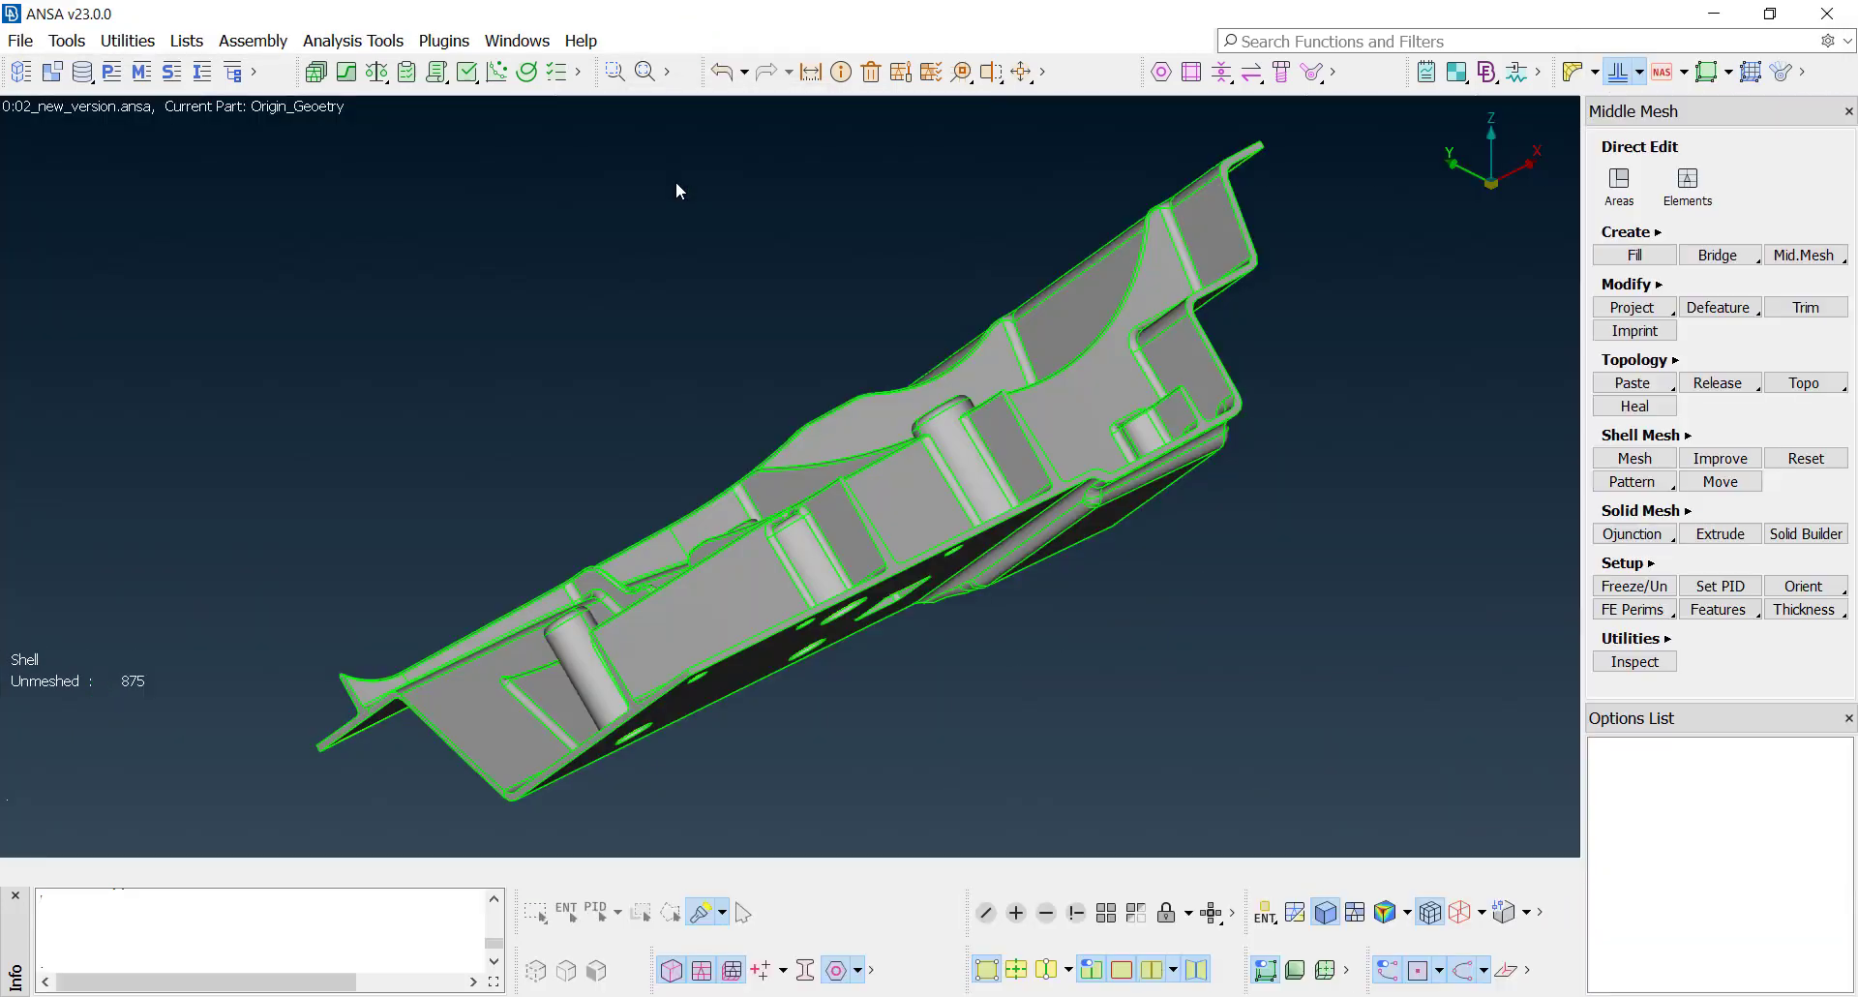
{"action": "key", "text": "F1"}
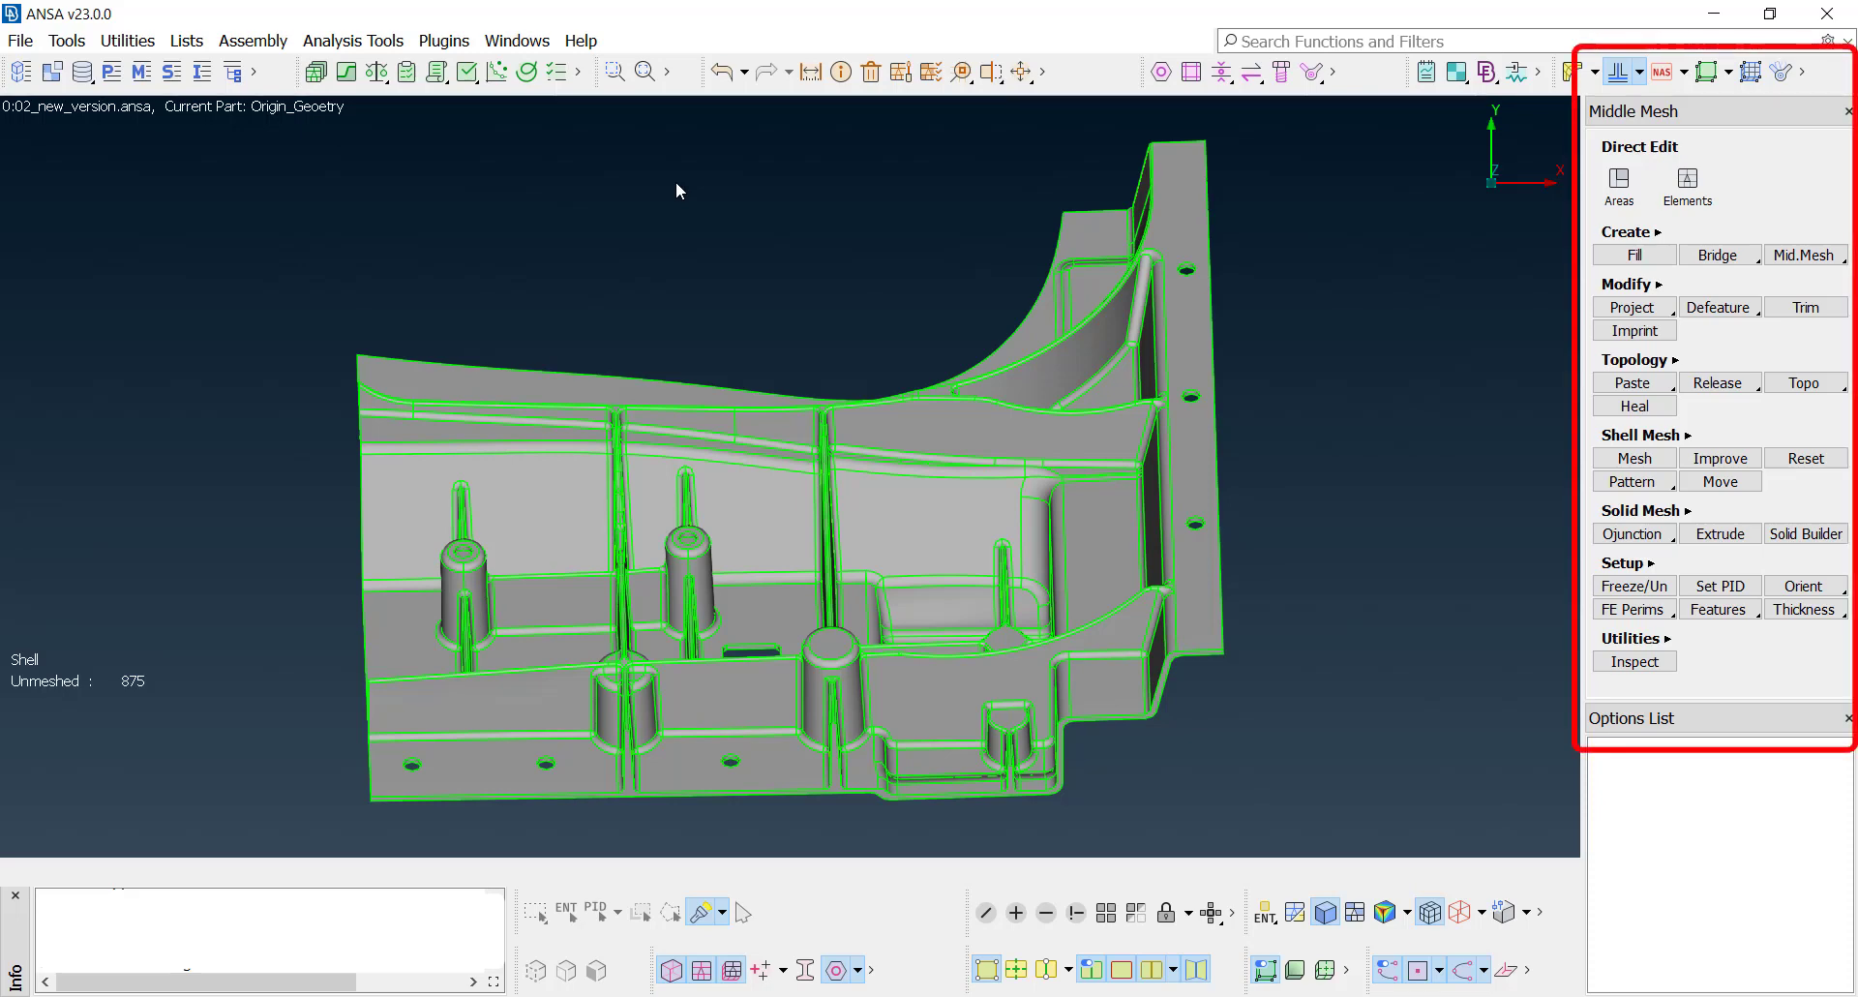
Step: Set Mid.Mesh Auto Generate to minimum thickness 1 and target element length 5
{"action": "left_click", "coordinate": [1803, 254]}
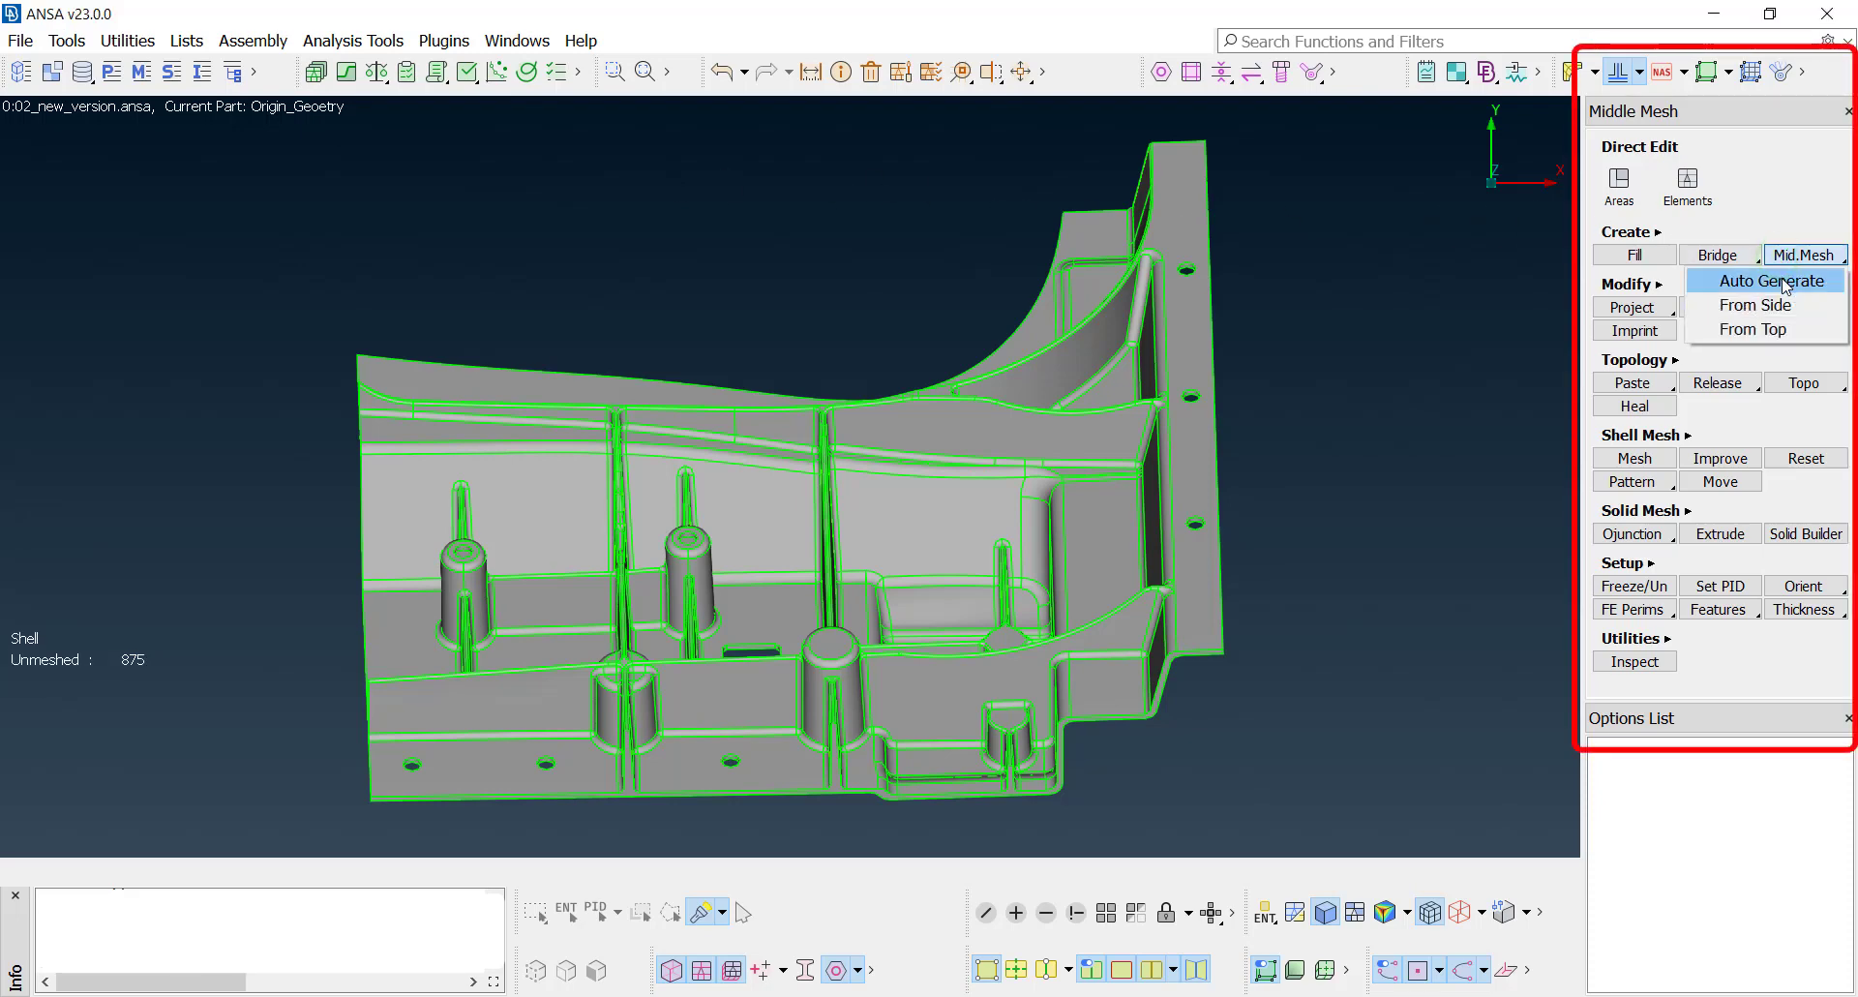
{"action": "left_click", "coordinate": [1785, 282]}
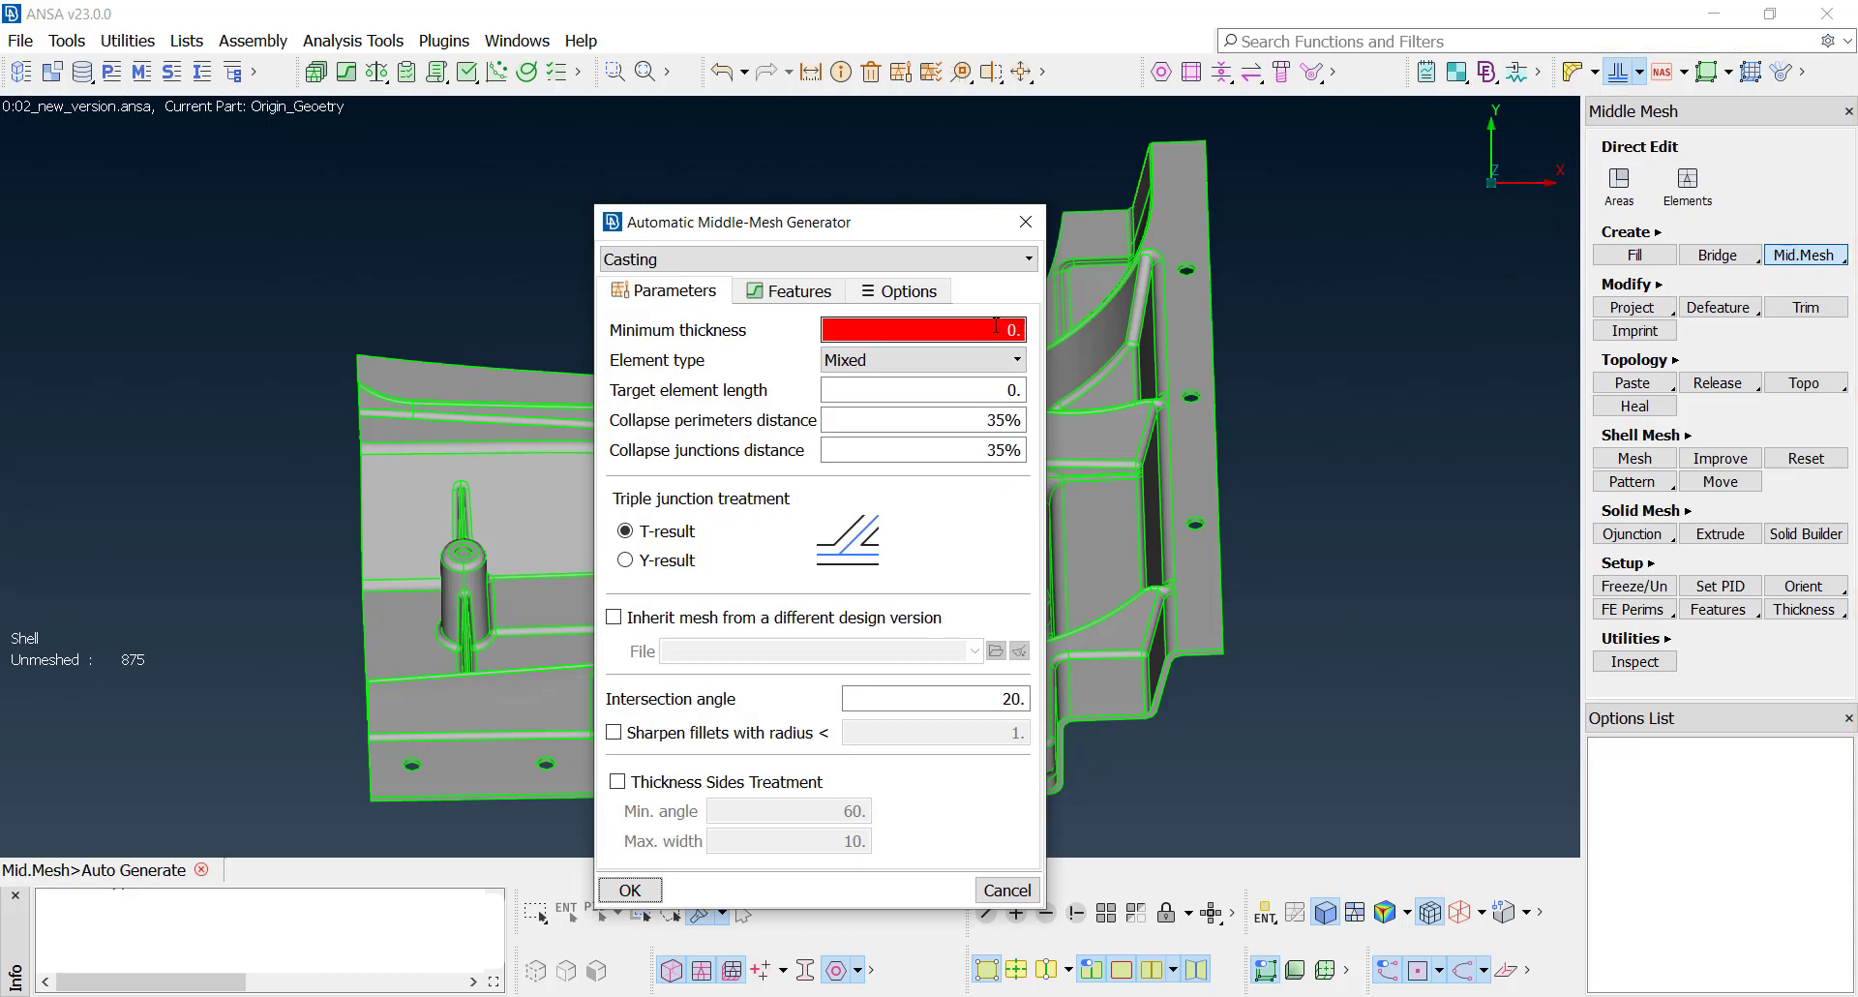
{"action": "double_click", "coordinate": [993, 326]}
{"action": "type", "text": "1"}
{"action": "double_click", "coordinate": [984, 387]}
{"action": "type", "text": "5"}
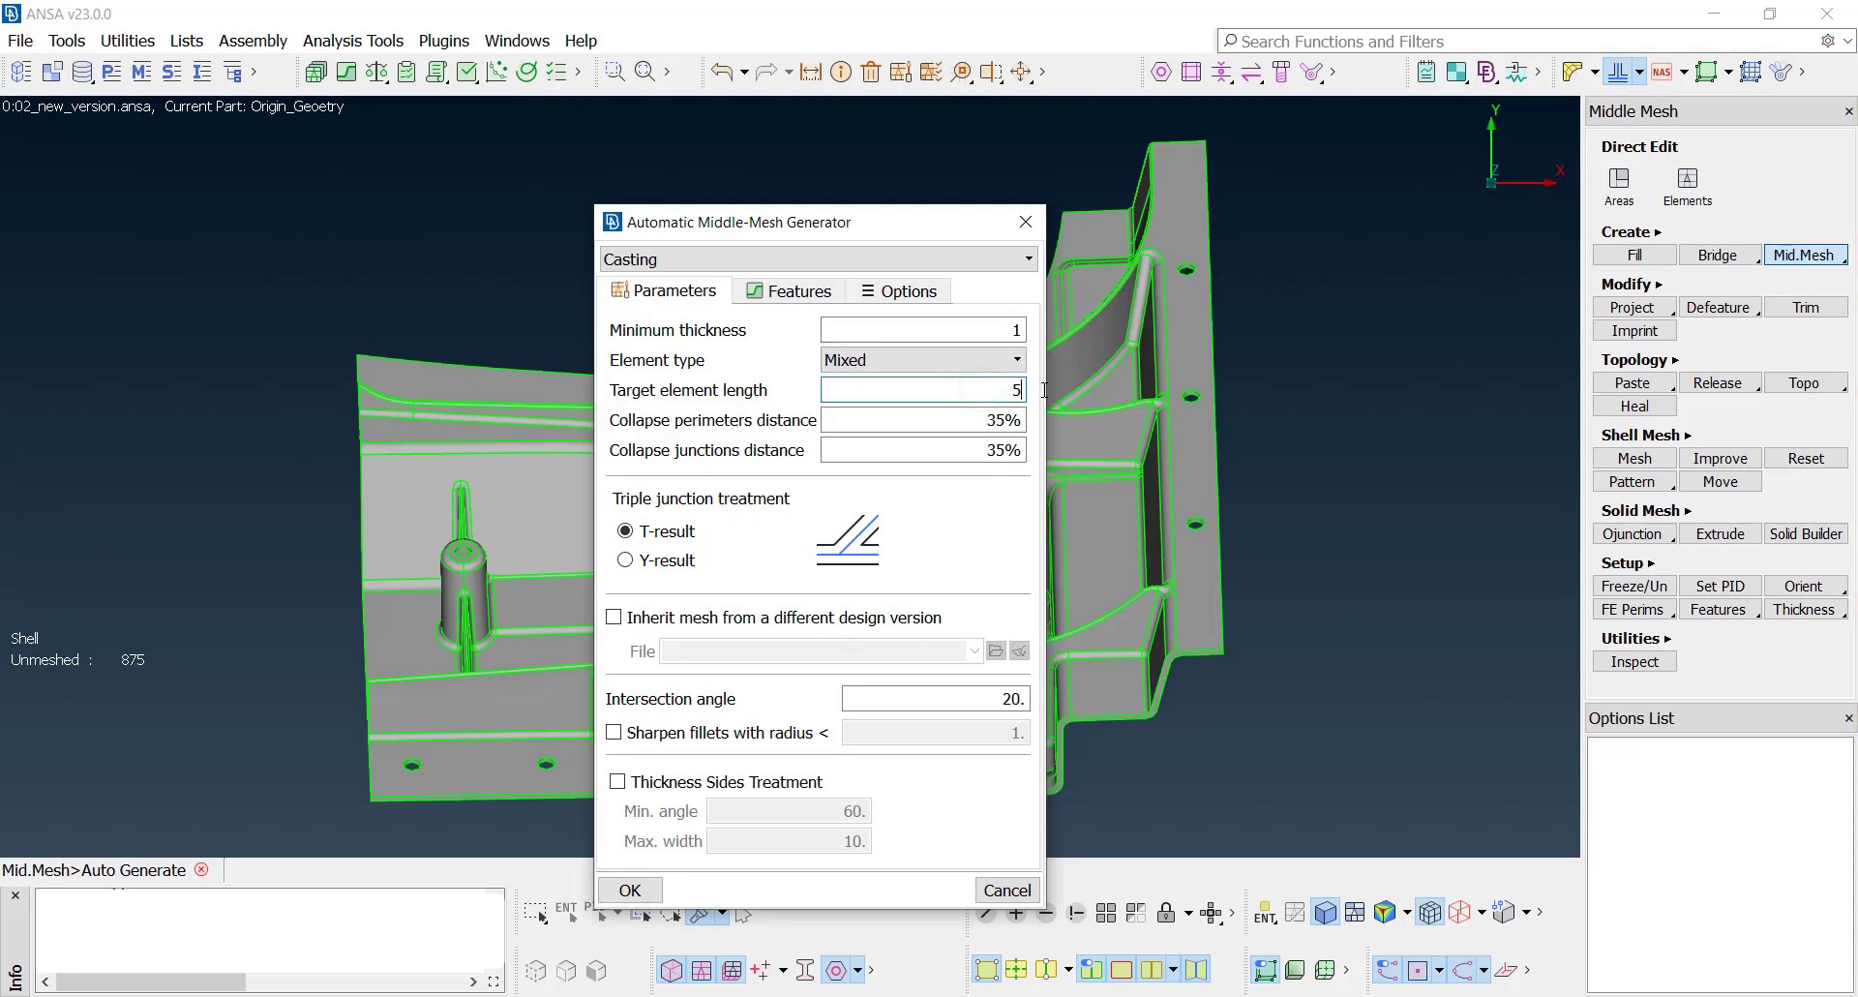
Step: Inherit the mesh from 01_old_version.ansa, review hole recognition settings, and generate the middle mesh
{"action": "left_click", "coordinate": [685, 617]}
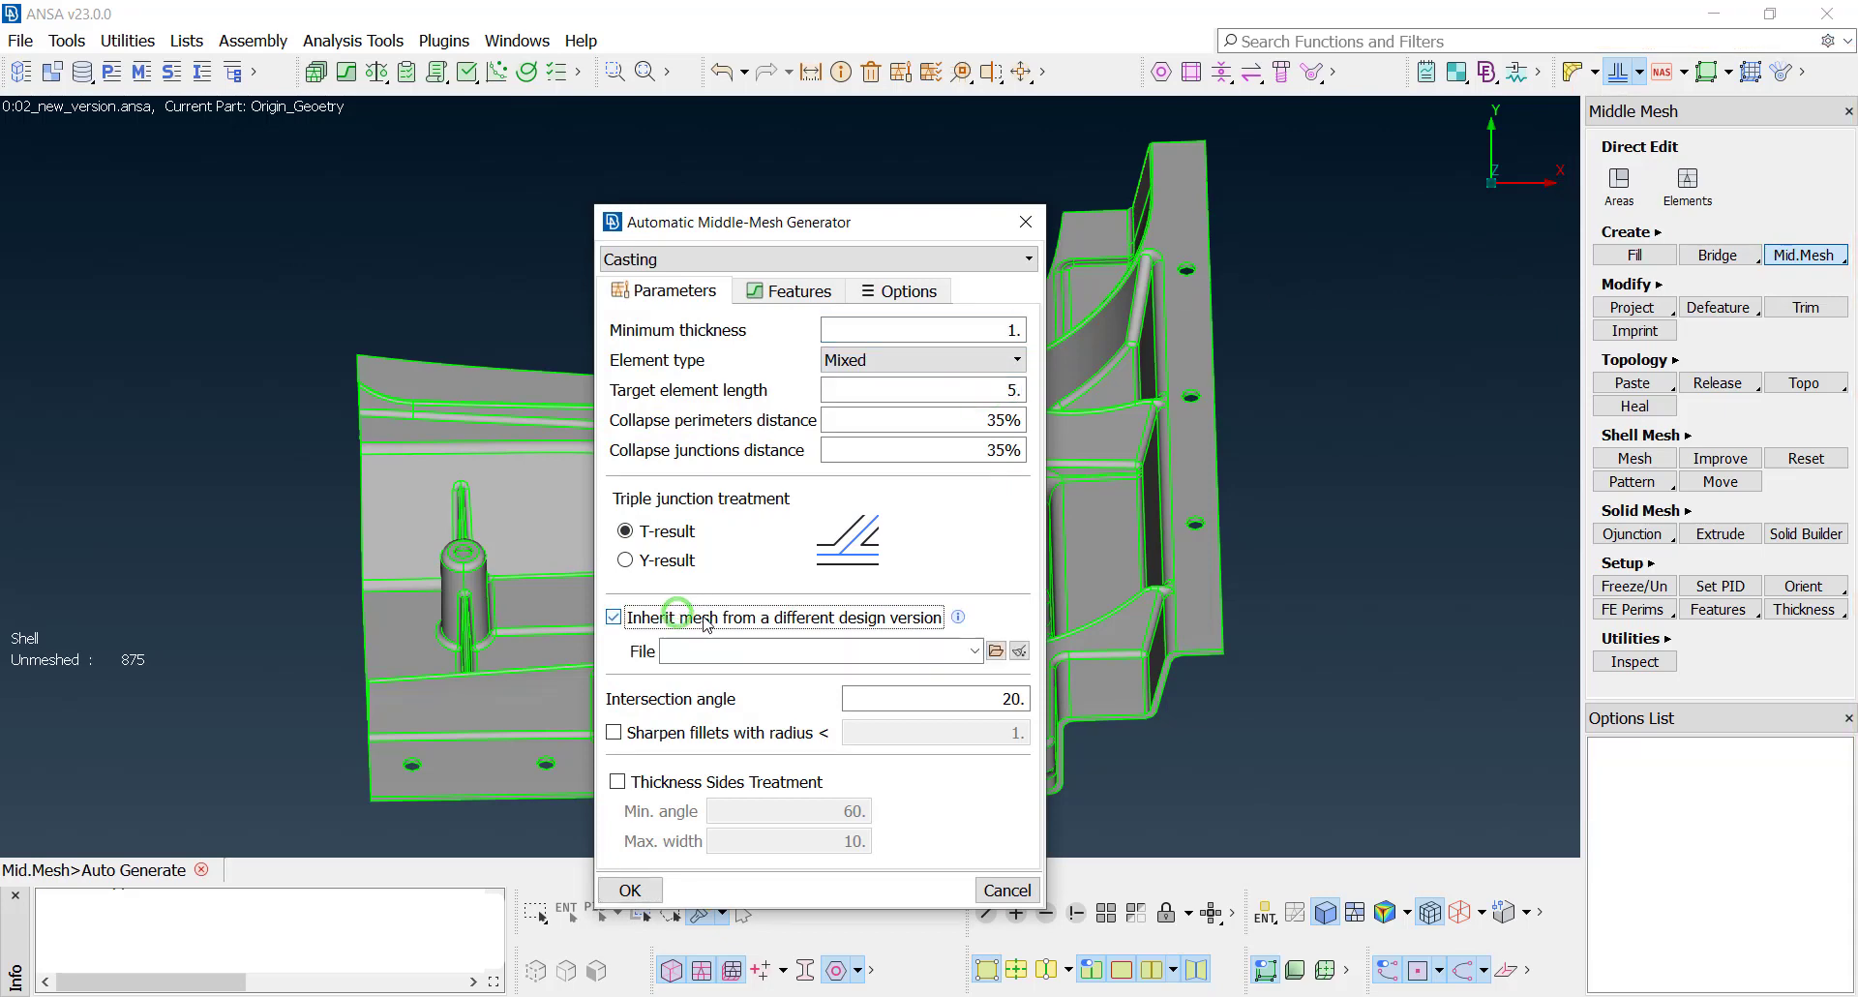
{"action": "left_click", "coordinate": [996, 652]}
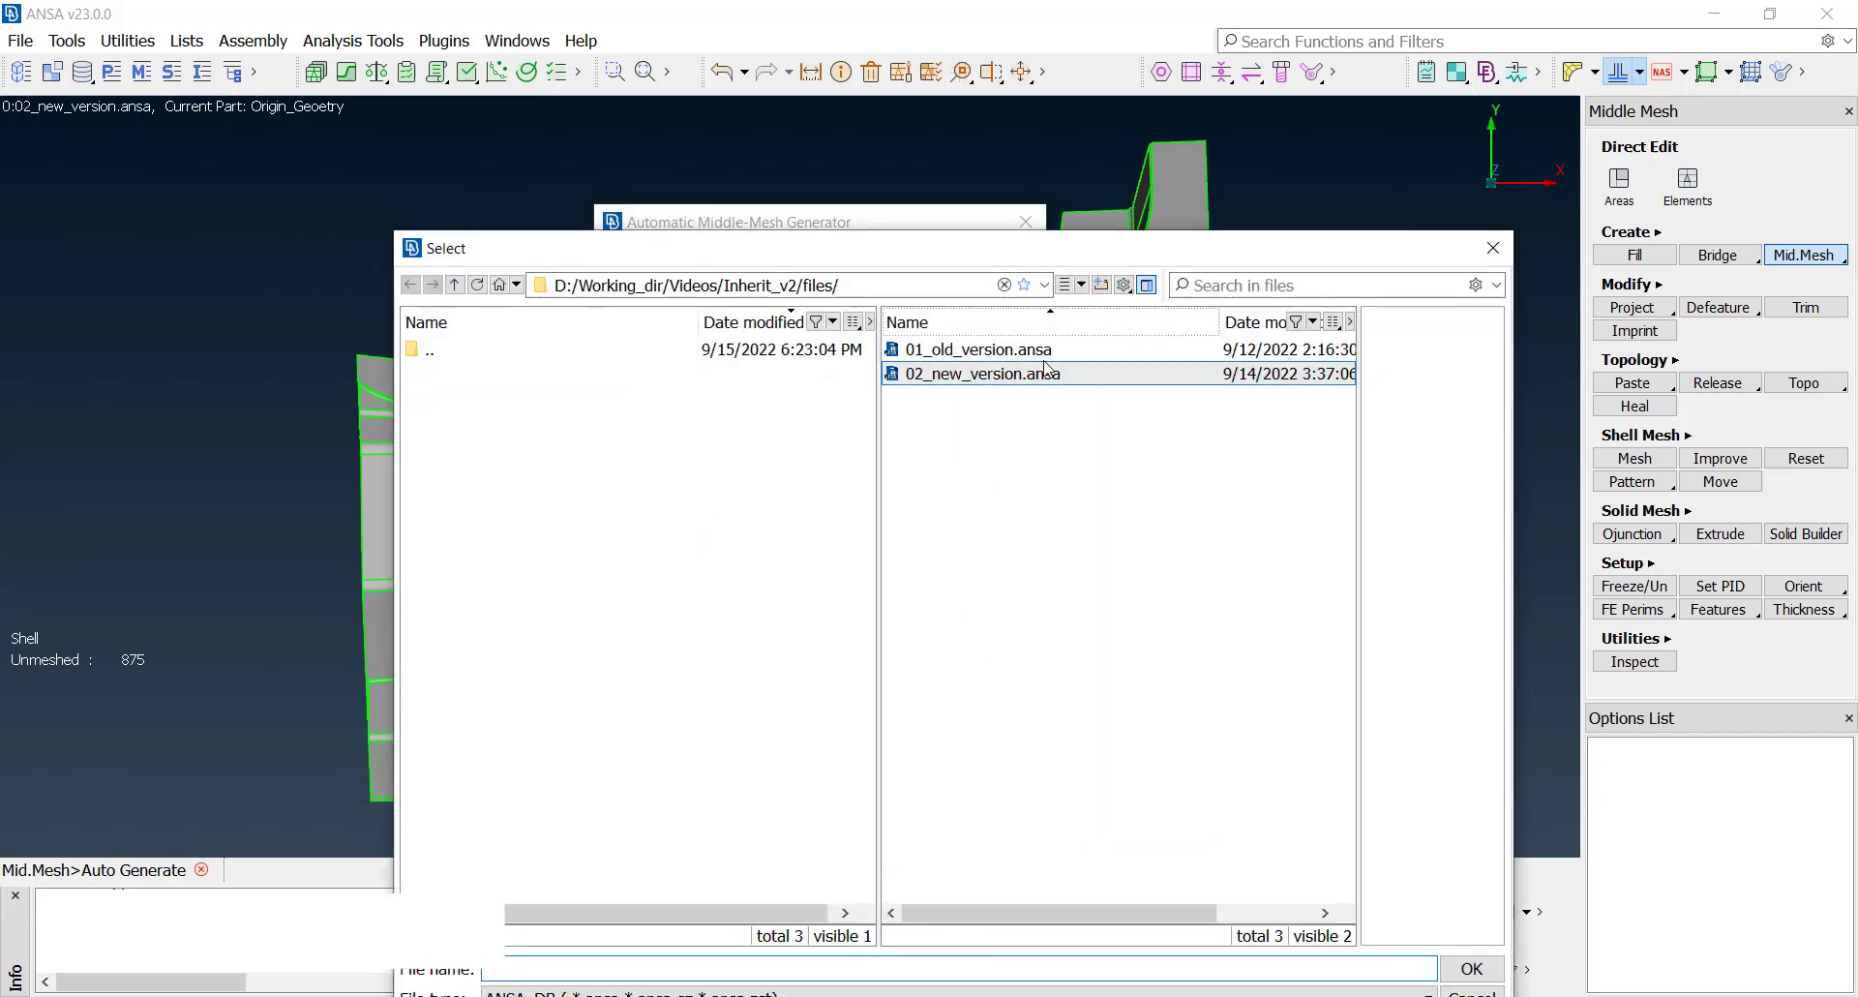
{"action": "left_click", "coordinate": [1044, 352]}
{"action": "double_click", "coordinate": [1045, 352]}
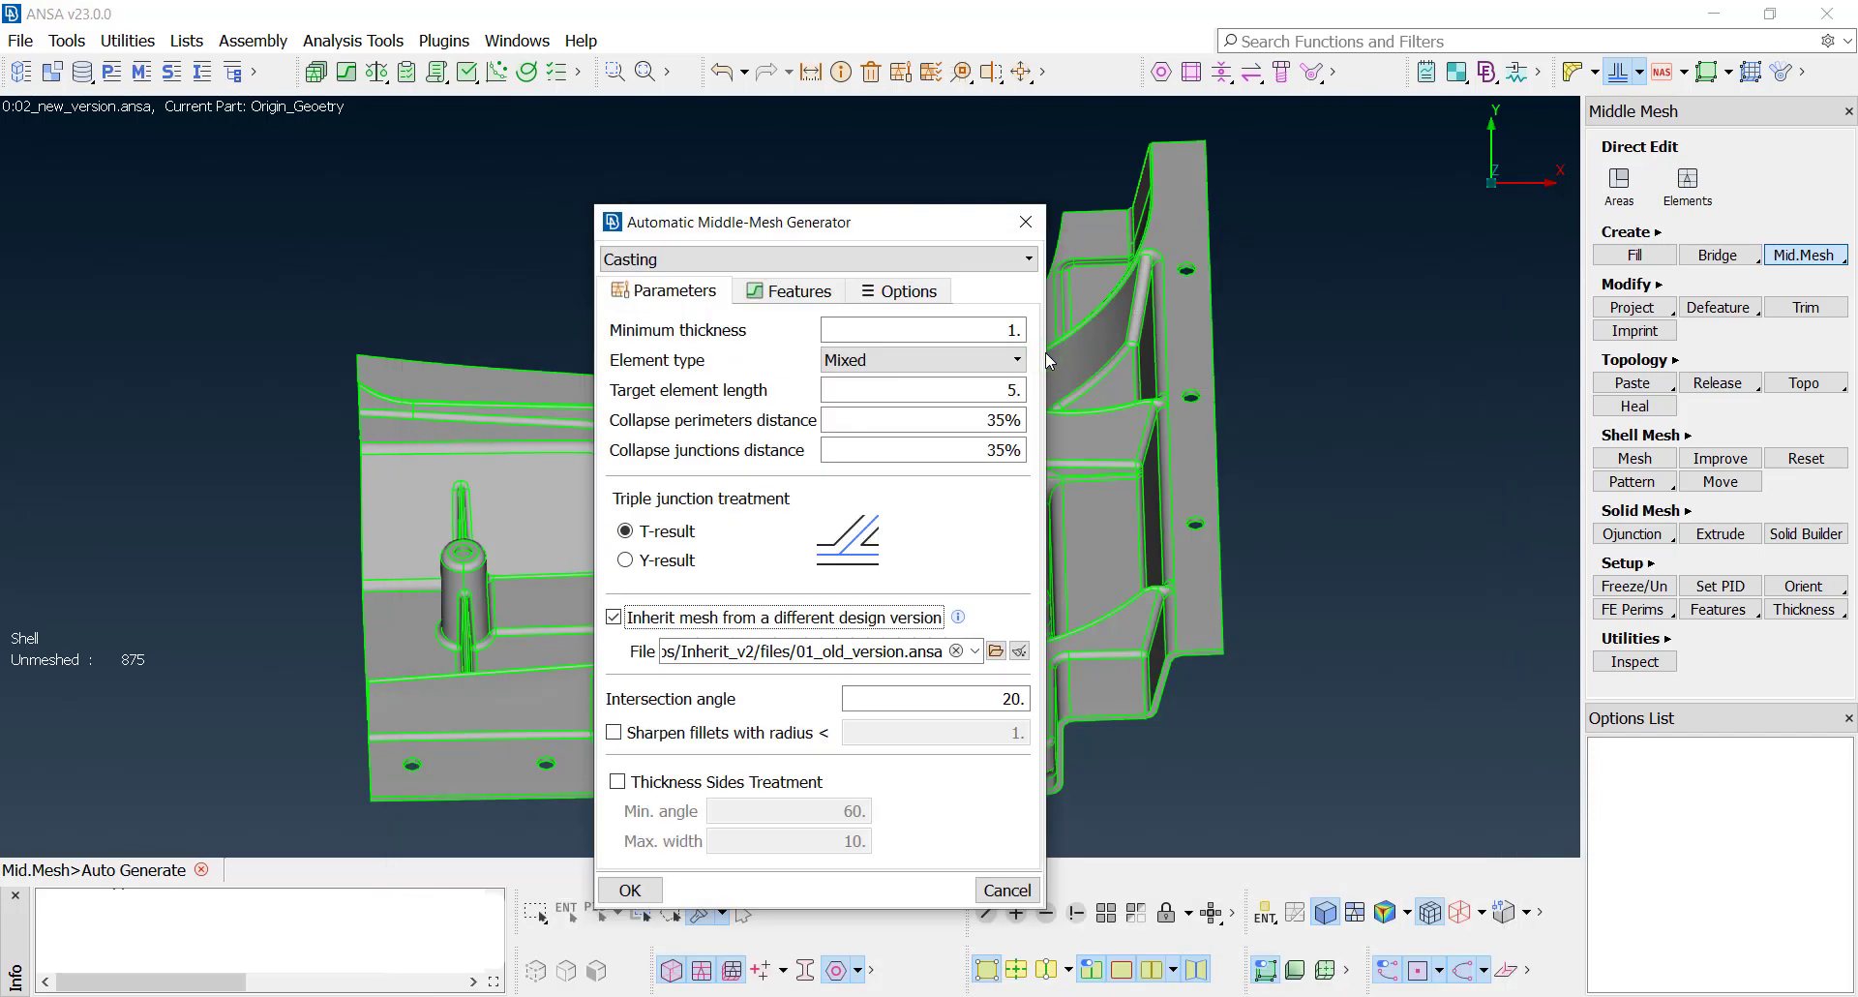
{"action": "left_click", "coordinate": [788, 292]}
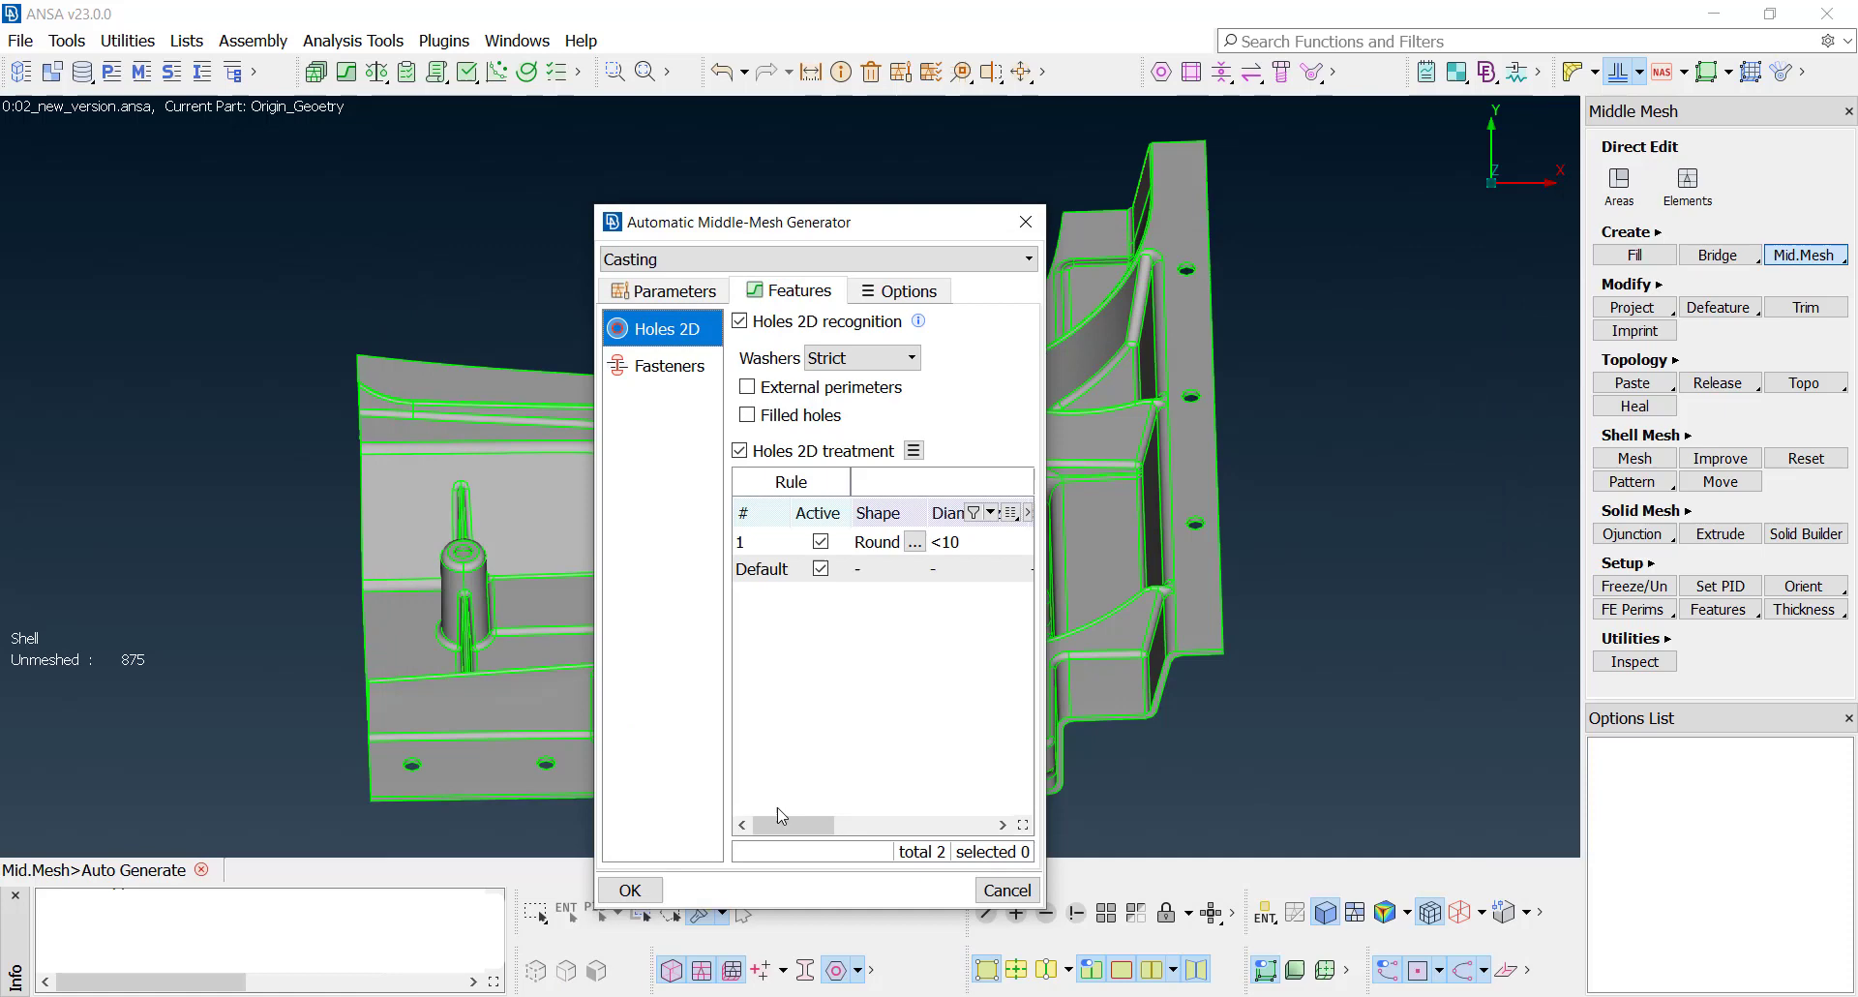
{"action": "left_click_drag", "start_coordinate": [782, 823], "coordinate": [982, 828]}
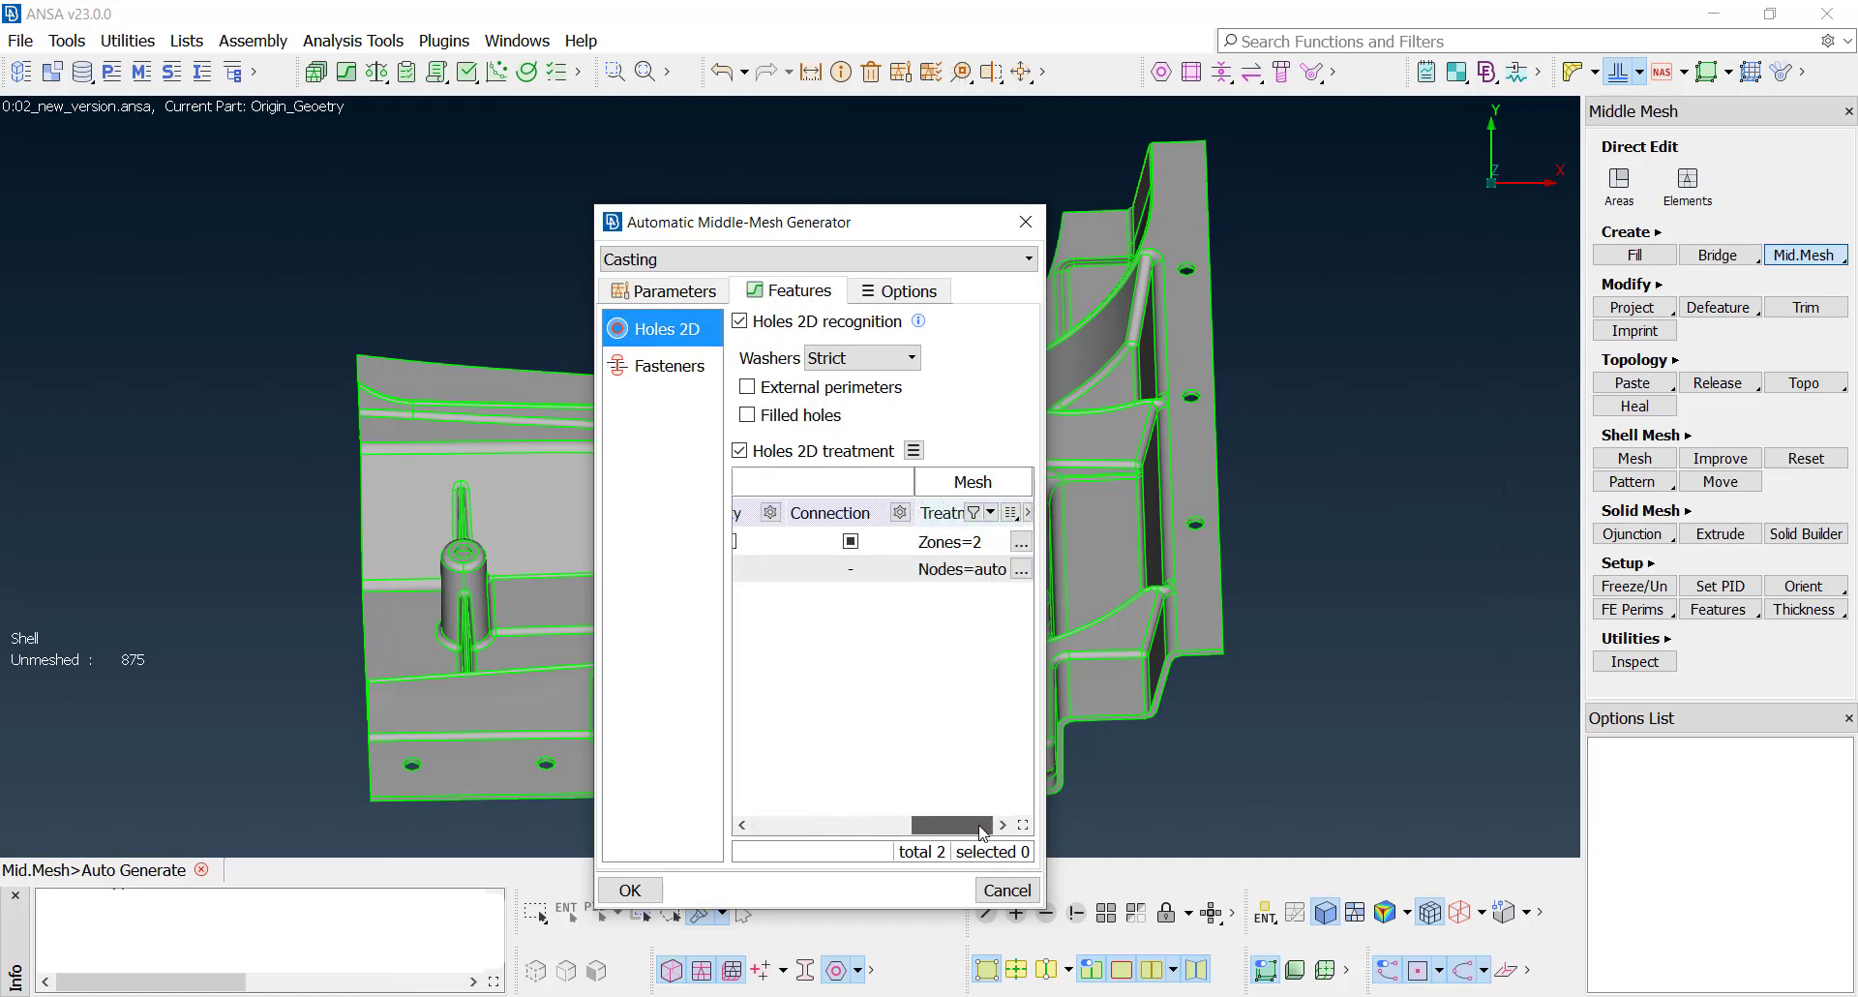
{"action": "left_click", "coordinate": [672, 291]}
{"action": "left_click", "coordinate": [641, 885]}
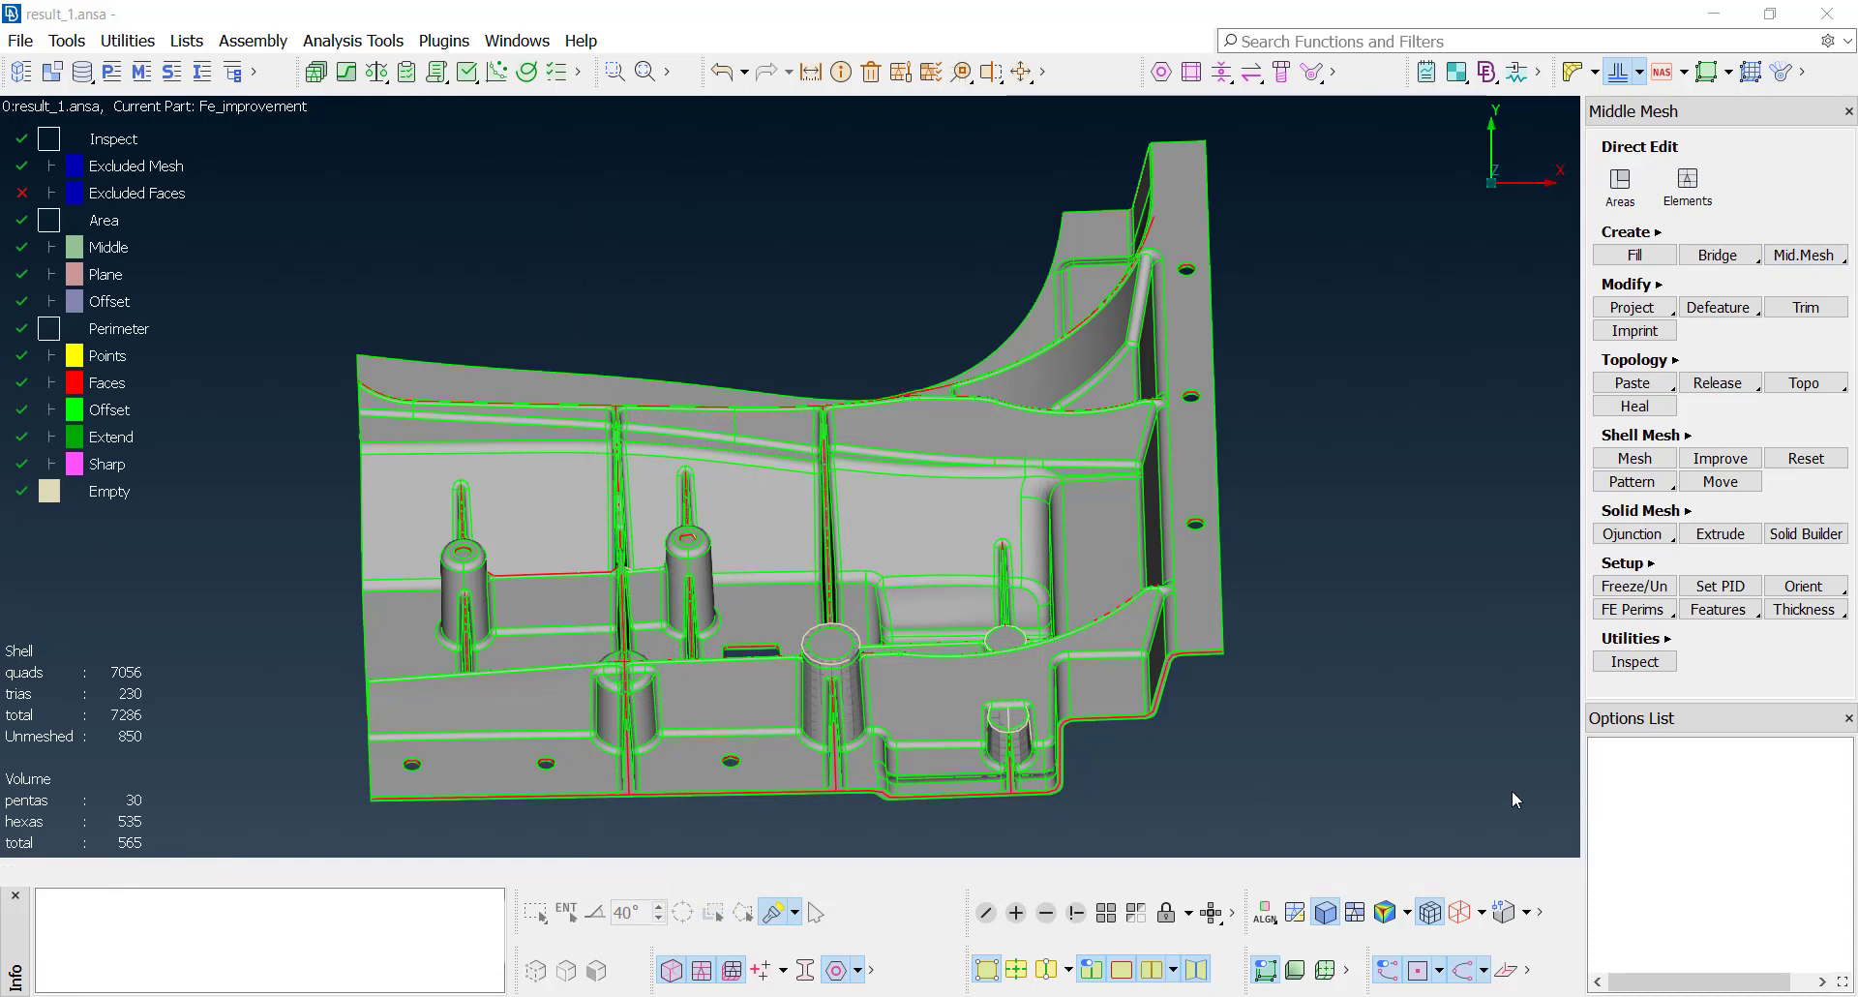
Step: Colour the finished middle mesh by Inspect area type: middle, plane, offset, excluded
{"action": "left_click", "coordinate": [986, 968]}
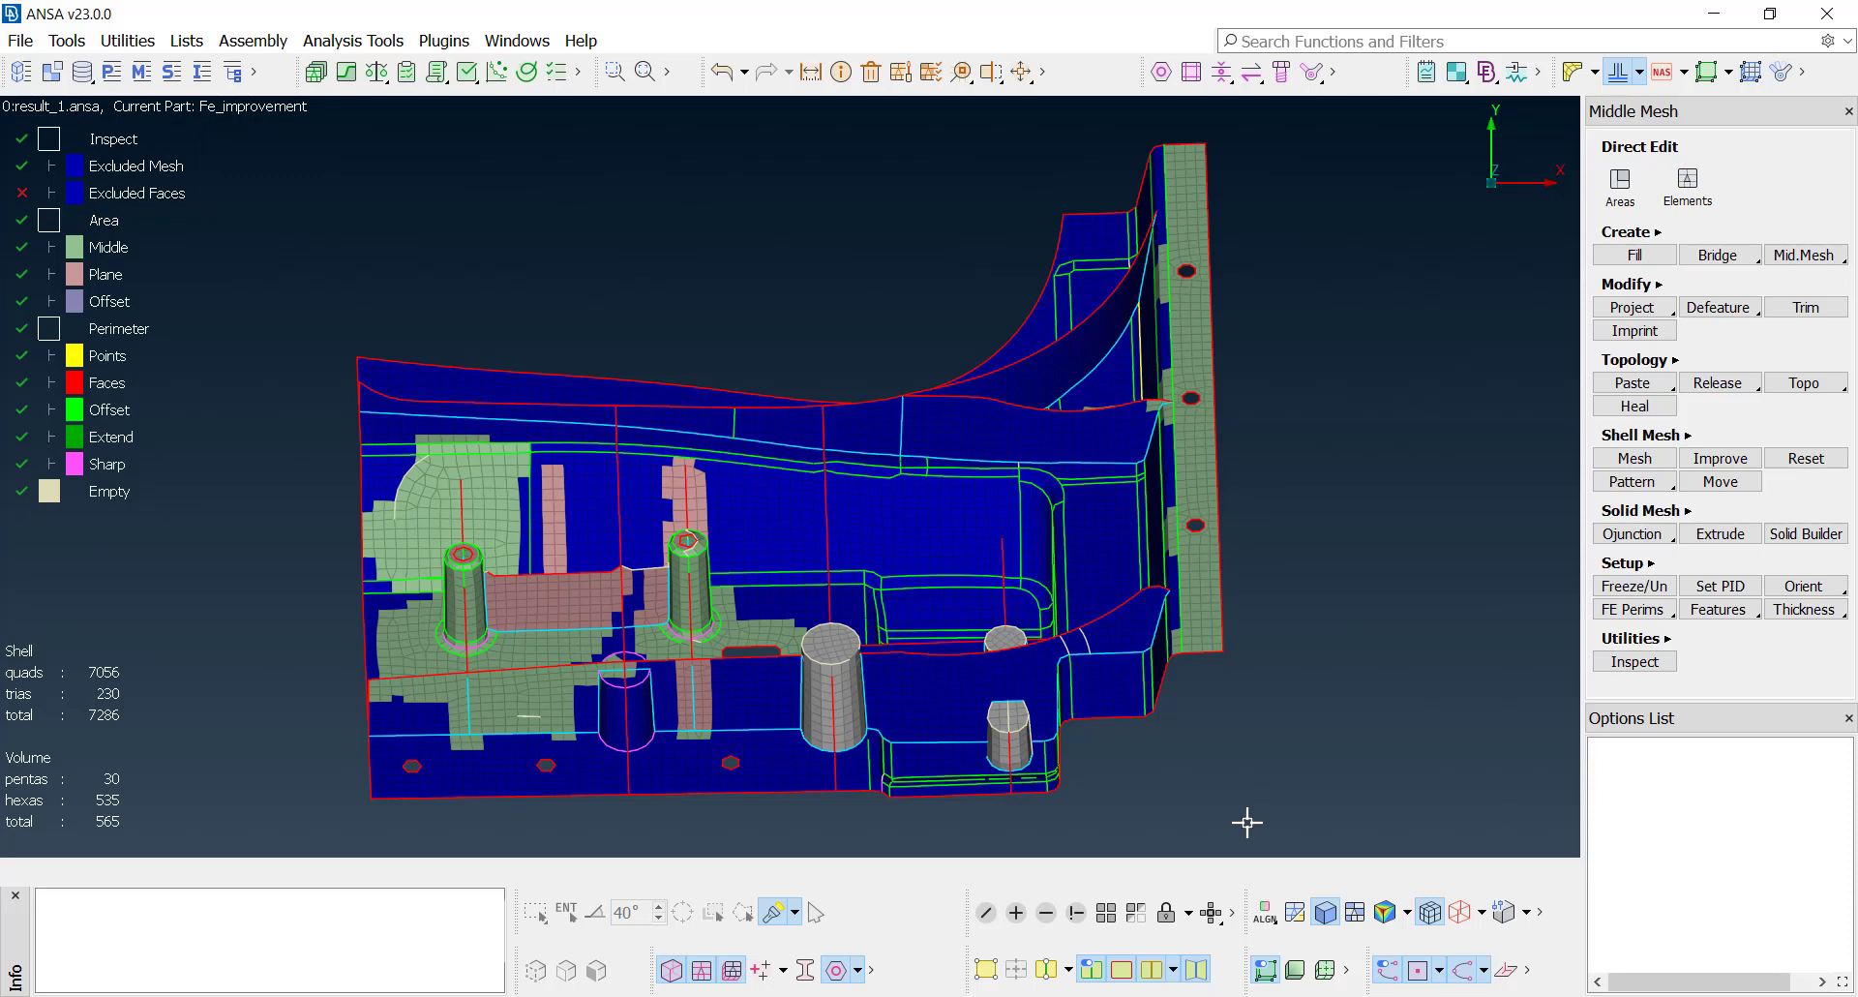
Step: Activate Direct Edit > Areas, pick the right flange hole's area, and rotate around it
{"action": "left_click", "coordinate": [1619, 186]}
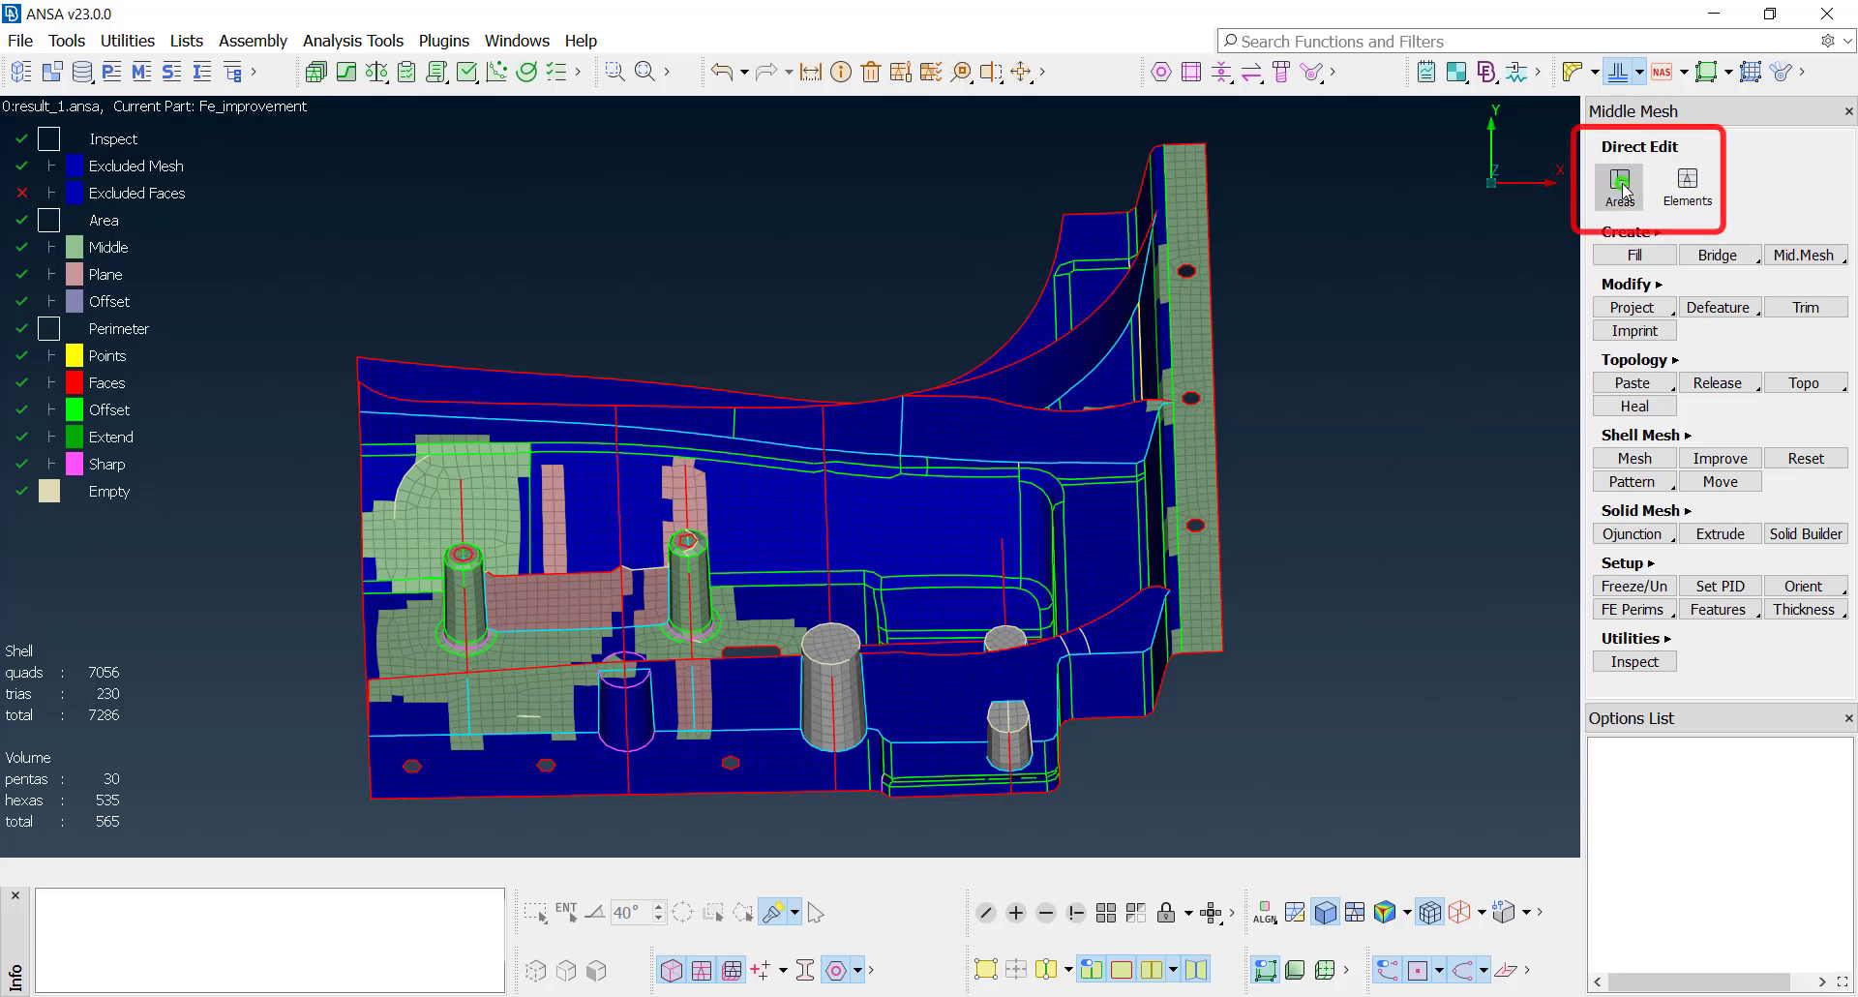
{"action": "scroll", "coordinate": [1228, 499], "scroll_direction": "up", "scroll_amount": 5}
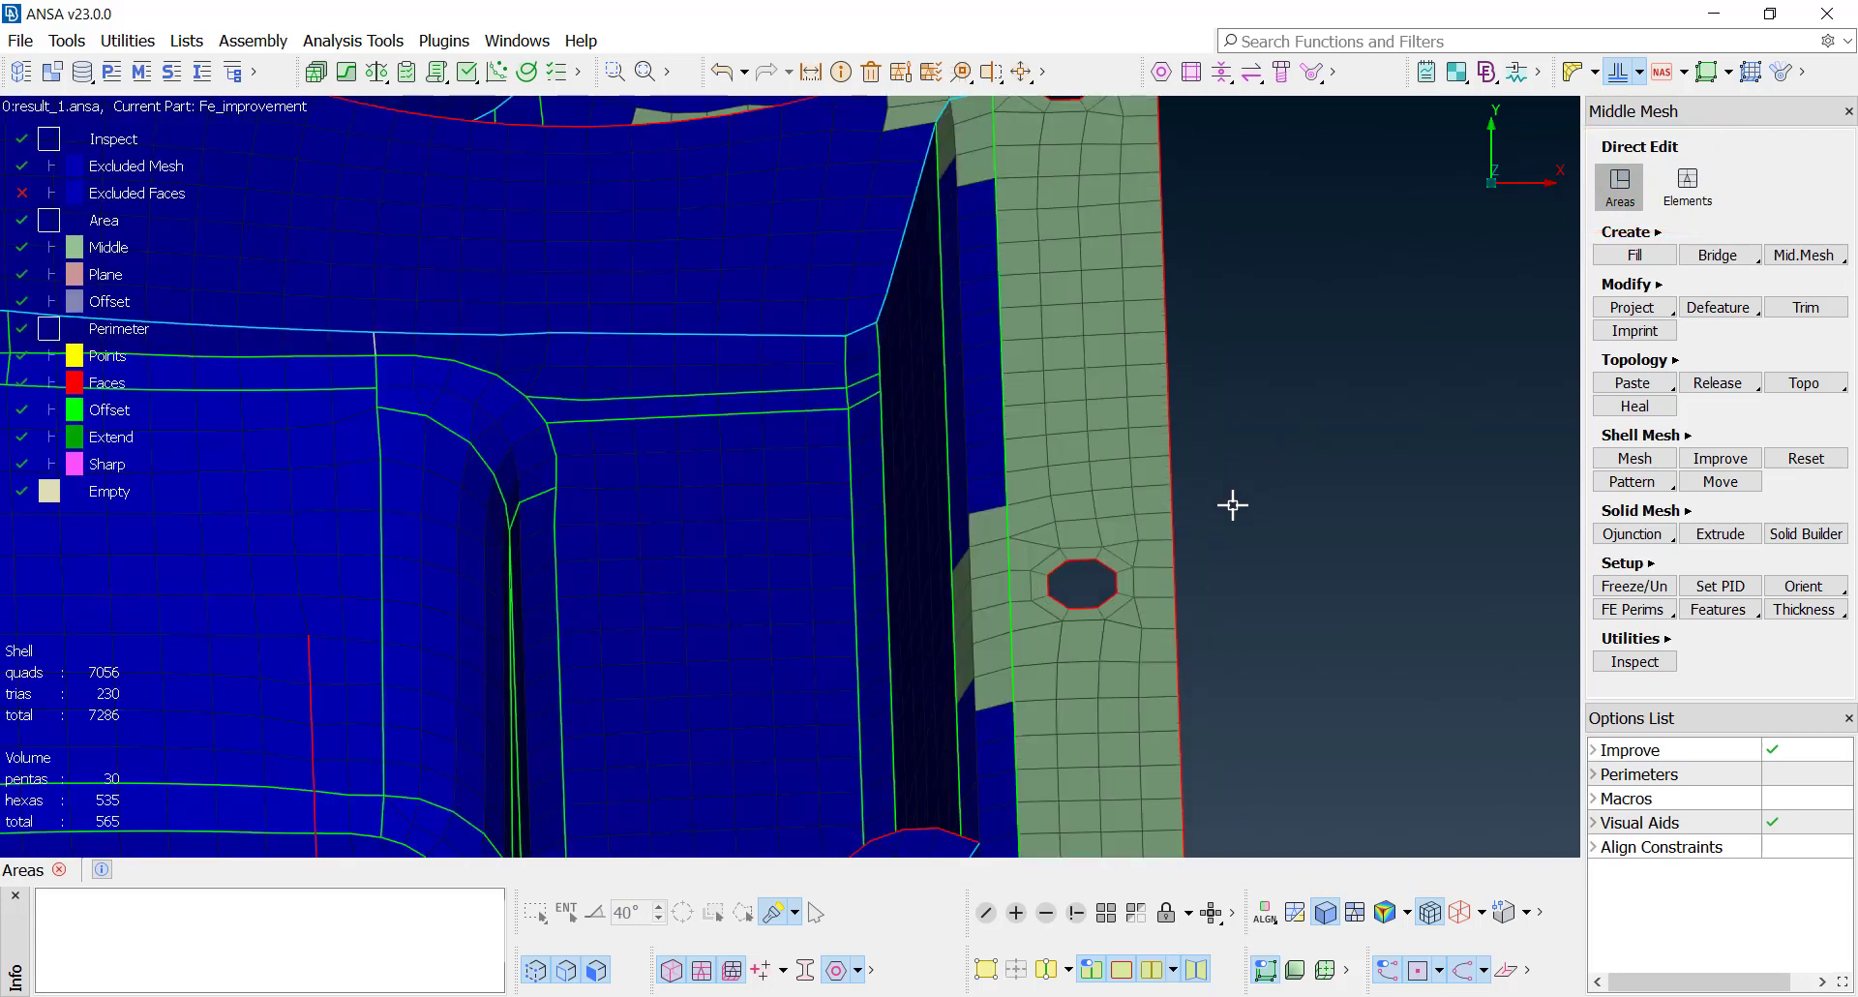
{"action": "left_click", "coordinate": [1098, 571]}
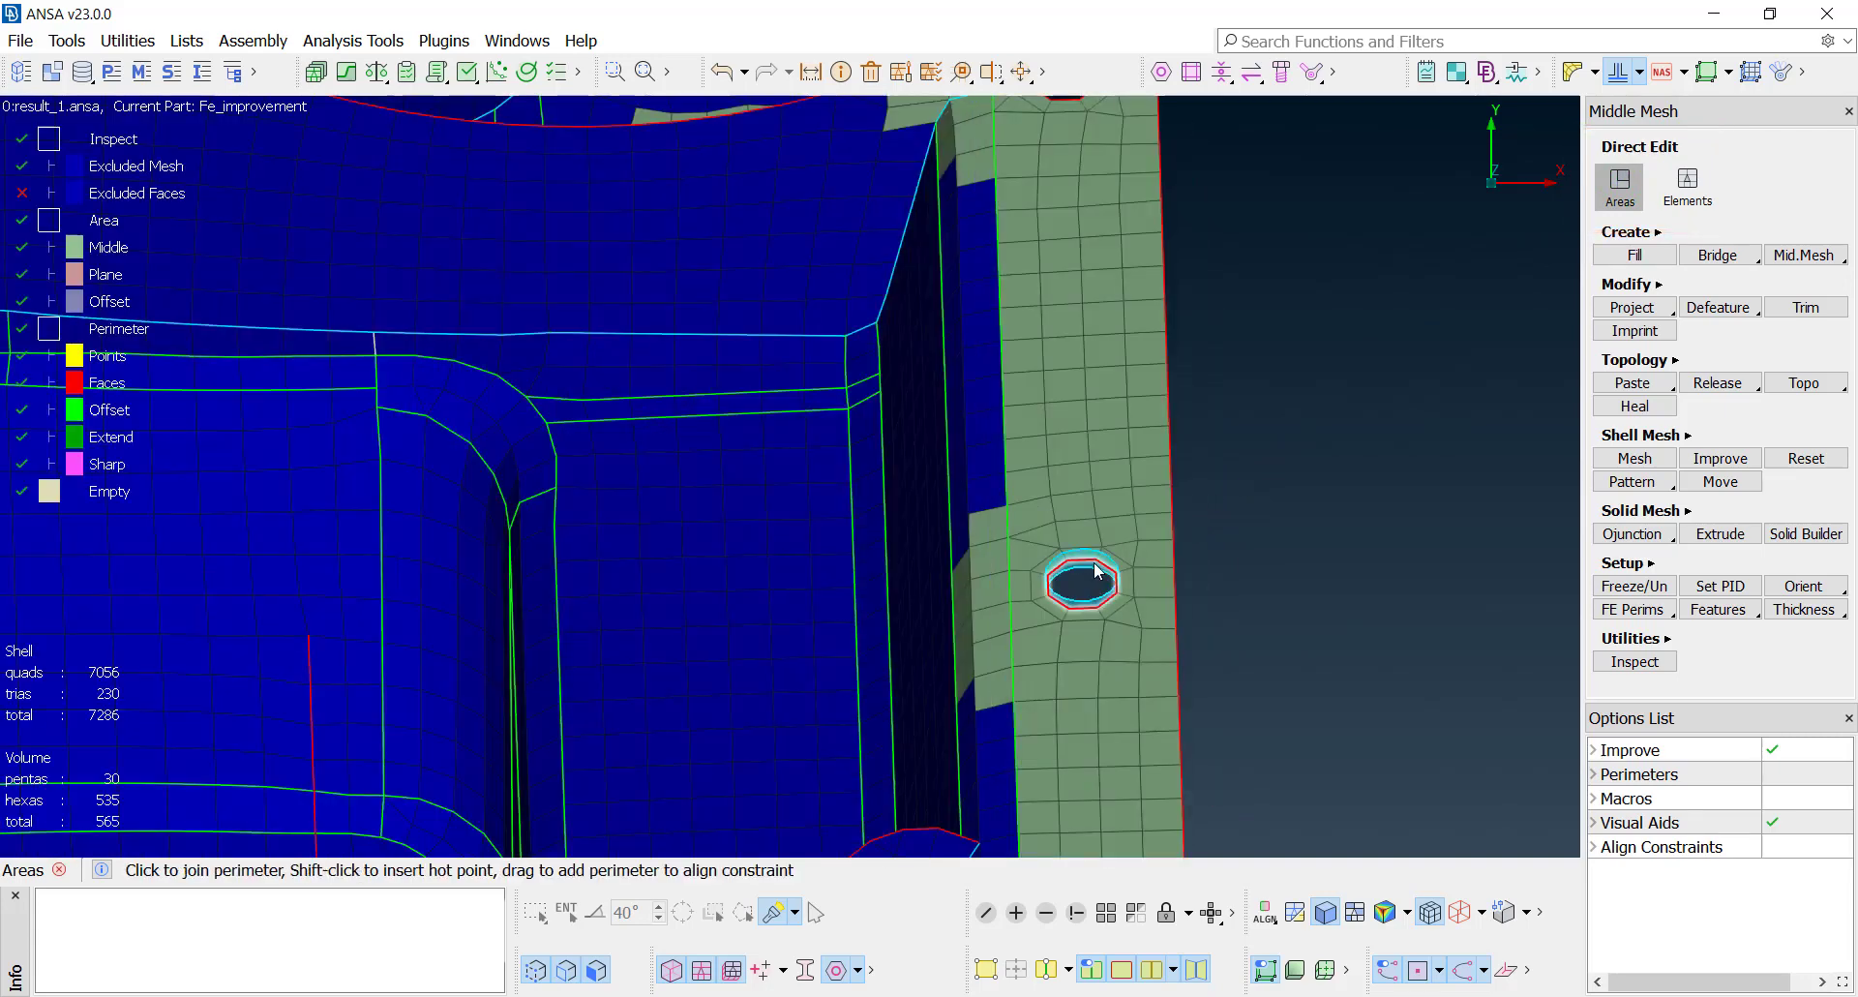
{"action": "left_click_drag", "start_coordinate": [1098, 571], "coordinate": [1143, 520], "text": "ctrl"}
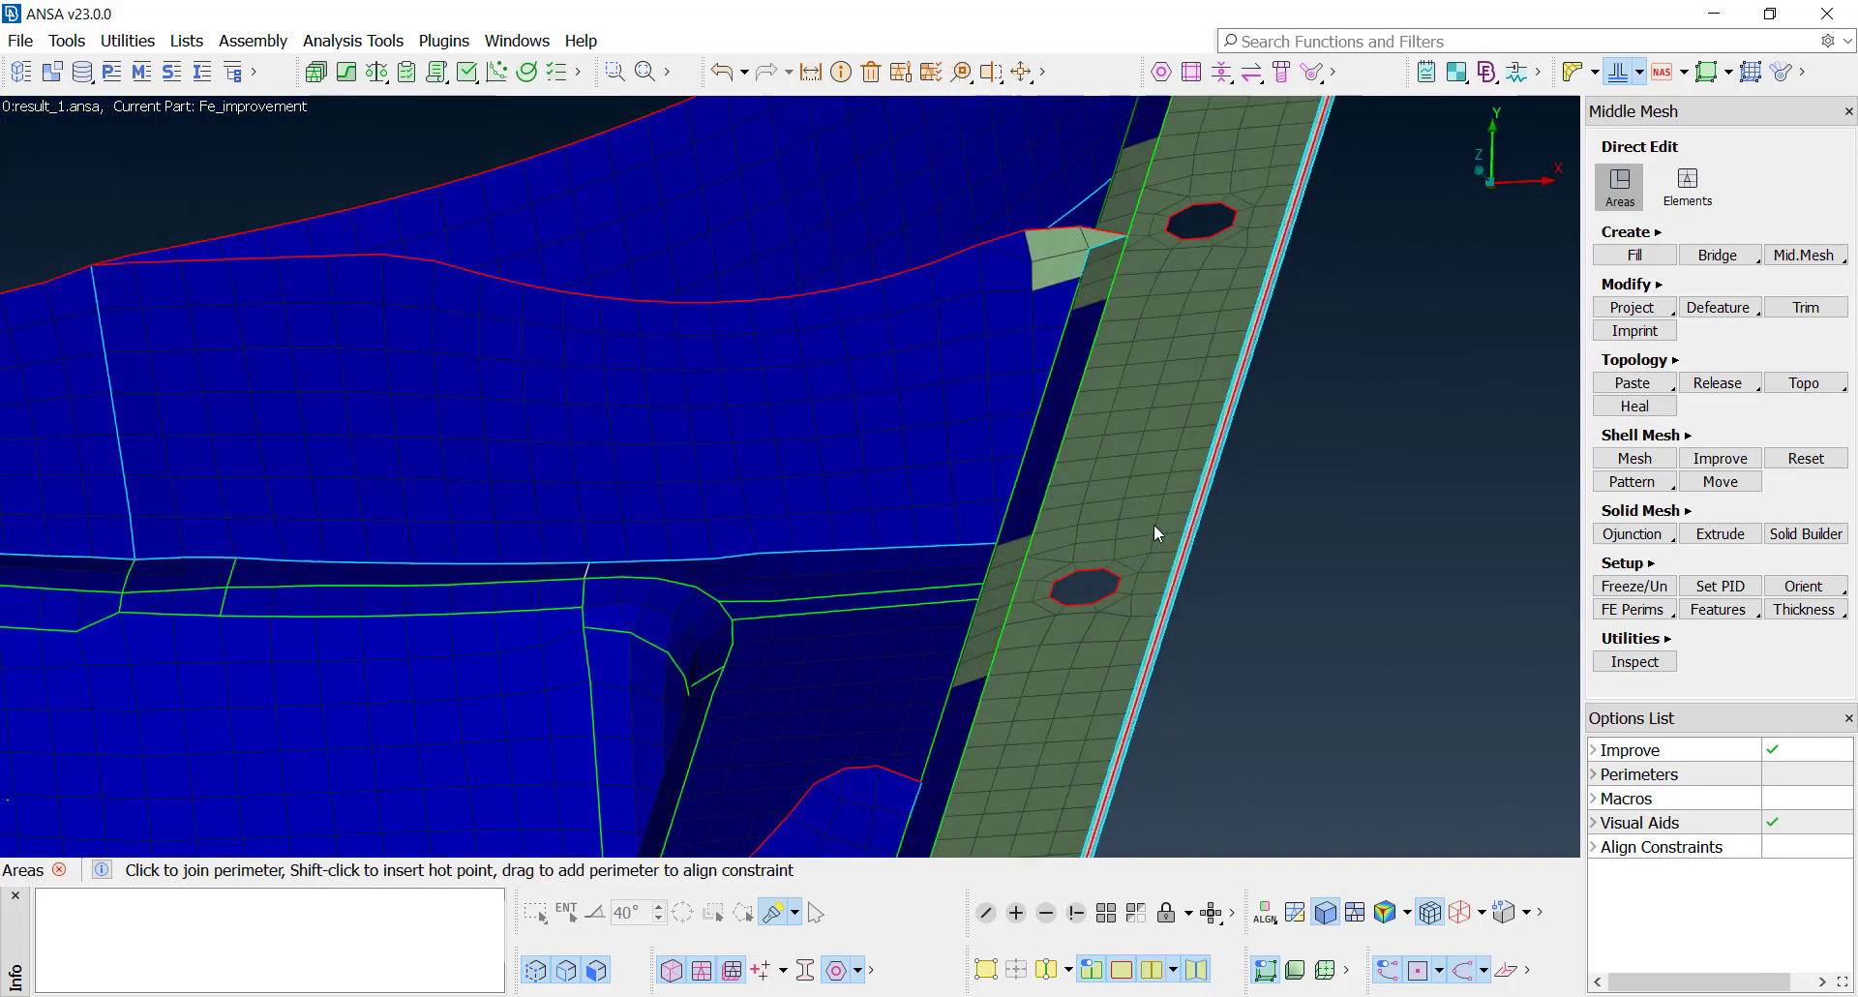
{"action": "left_click_drag", "start_coordinate": [1140, 515], "coordinate": [1190, 548], "text": "ctrl"}
Step: Exclude the right flange face and a box-selected shell region from inspection
{"action": "right_click", "coordinate": [1099, 484]}
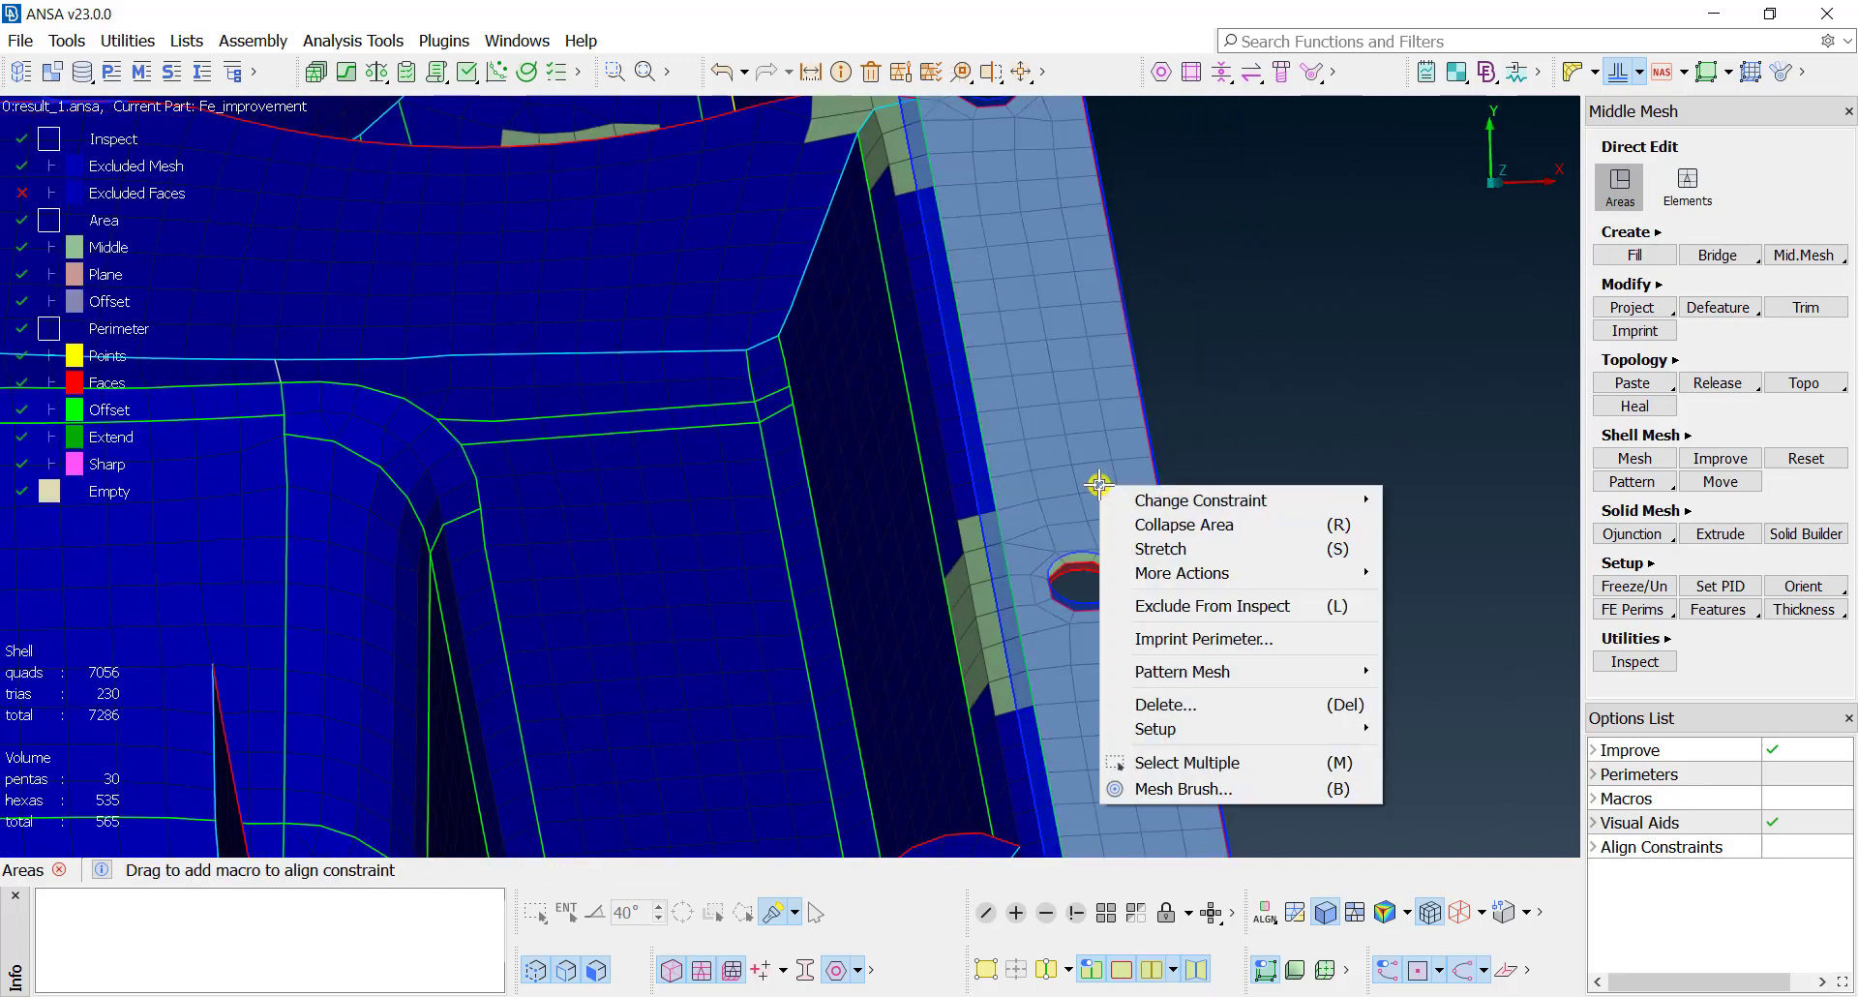
{"action": "left_click", "coordinate": [1219, 606]}
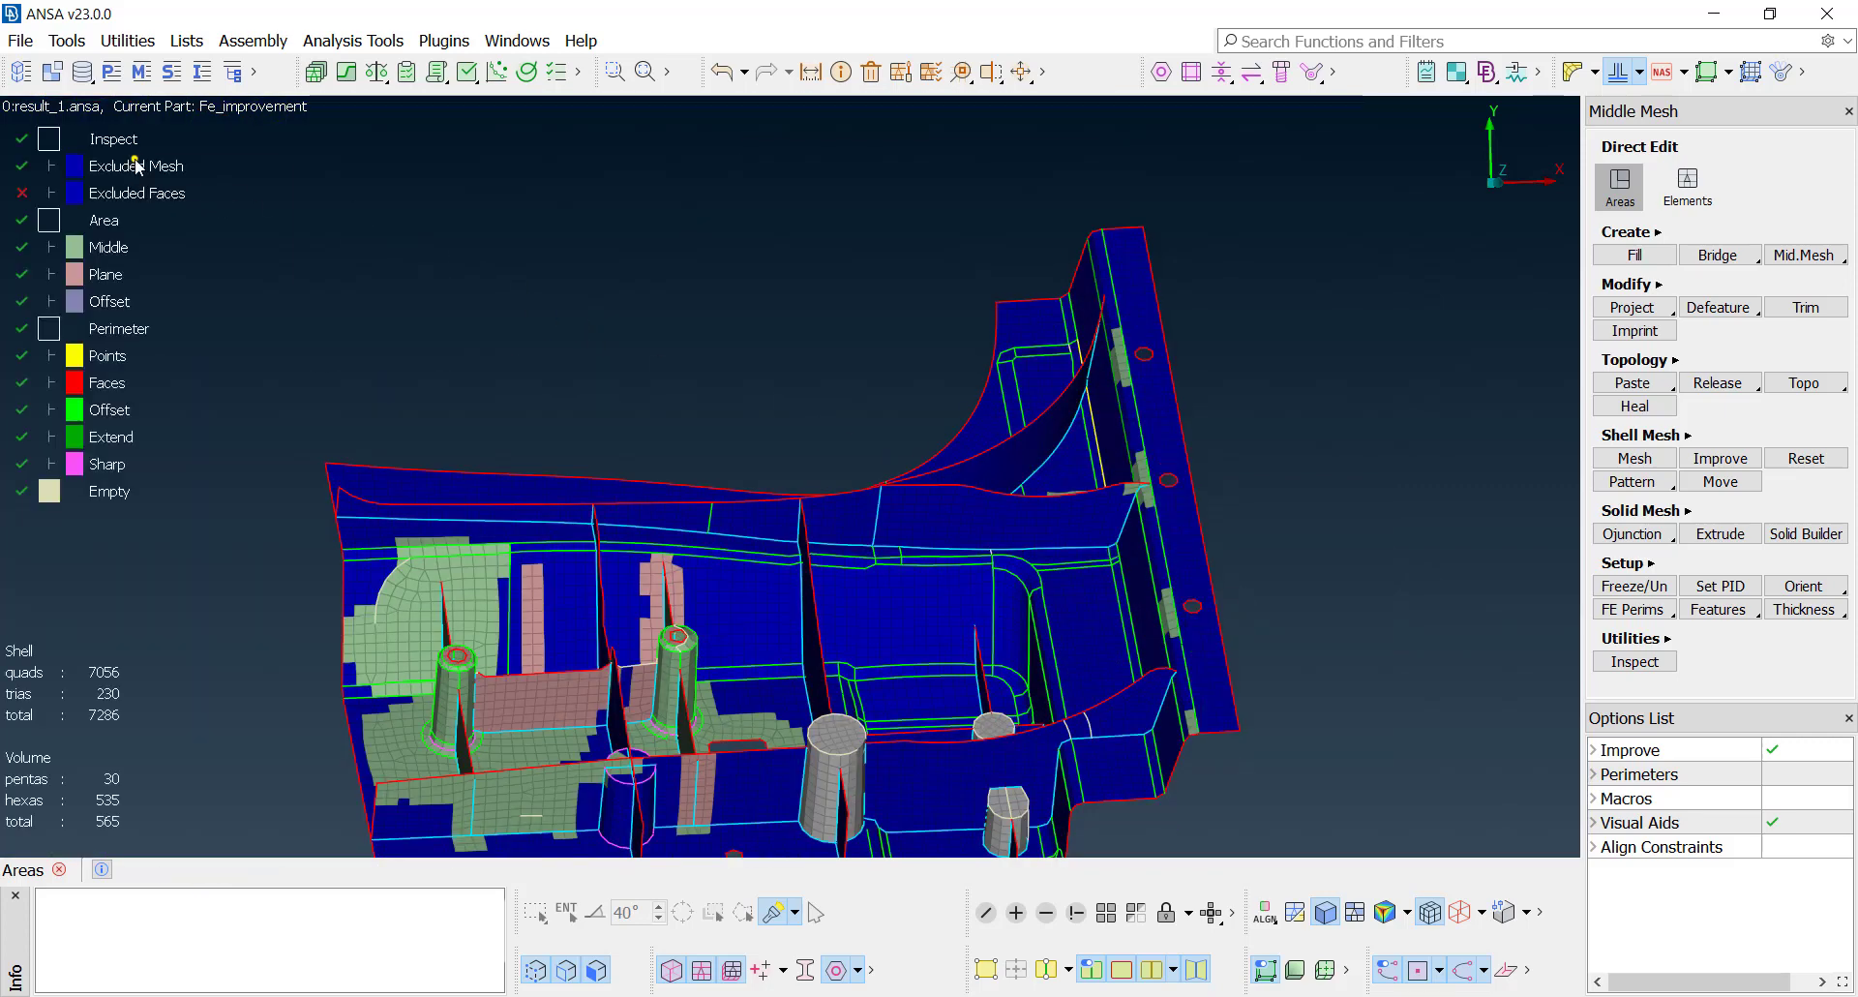
{"action": "right_click", "coordinate": [138, 166]}
{"action": "left_click", "coordinate": [205, 248]}
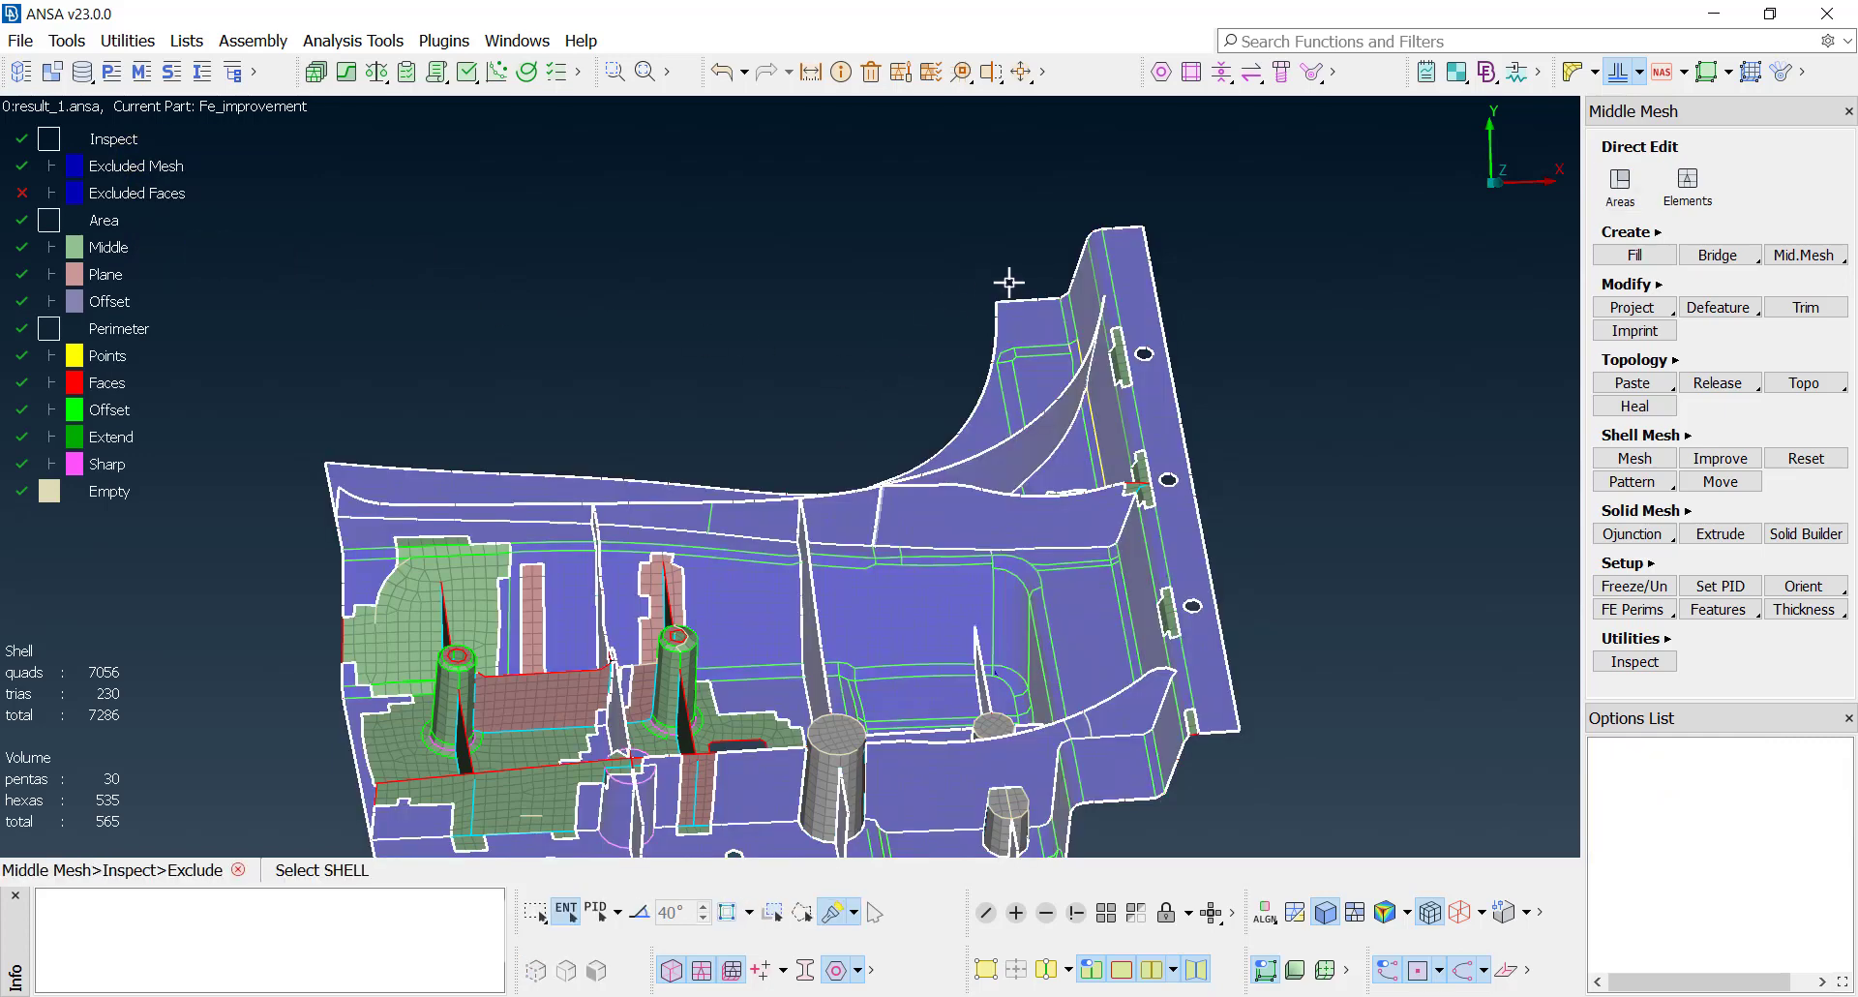
{"action": "left_click_drag", "start_coordinate": [1149, 552], "coordinate": [1219, 779]}
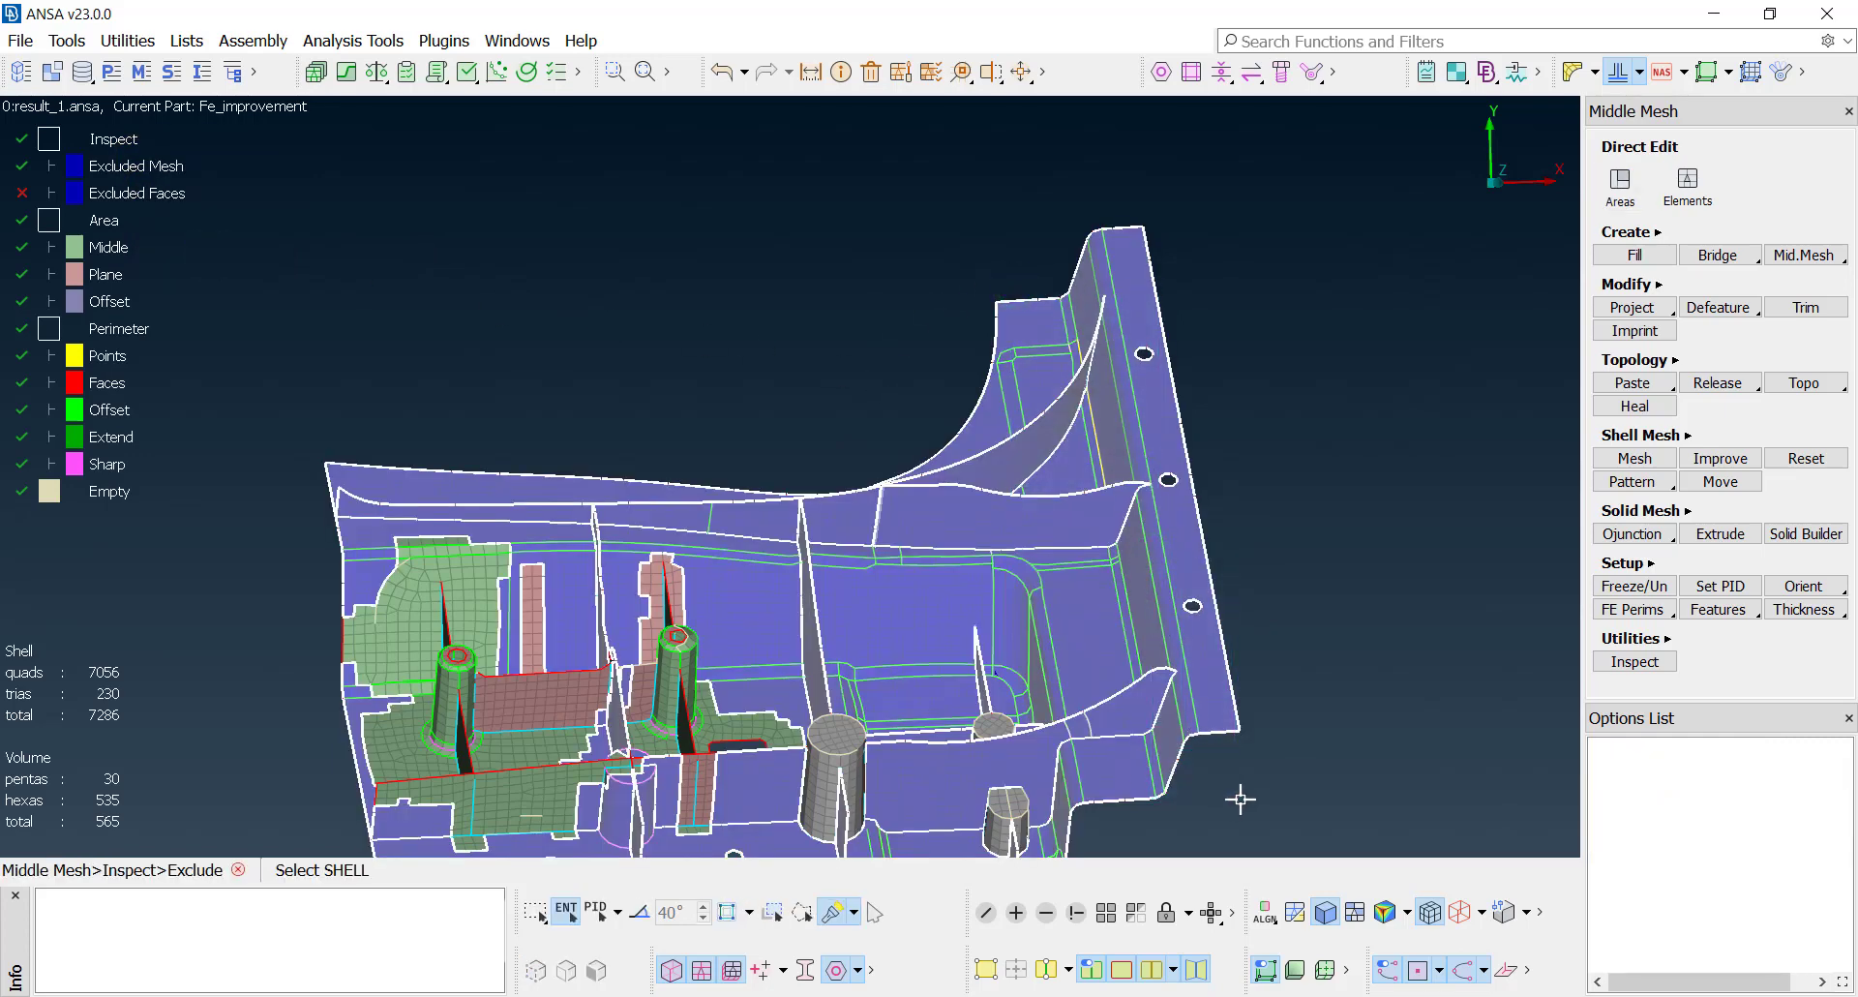
{"action": "middle_click", "coordinate": [1240, 798]}
{"action": "key", "text": "Up"}
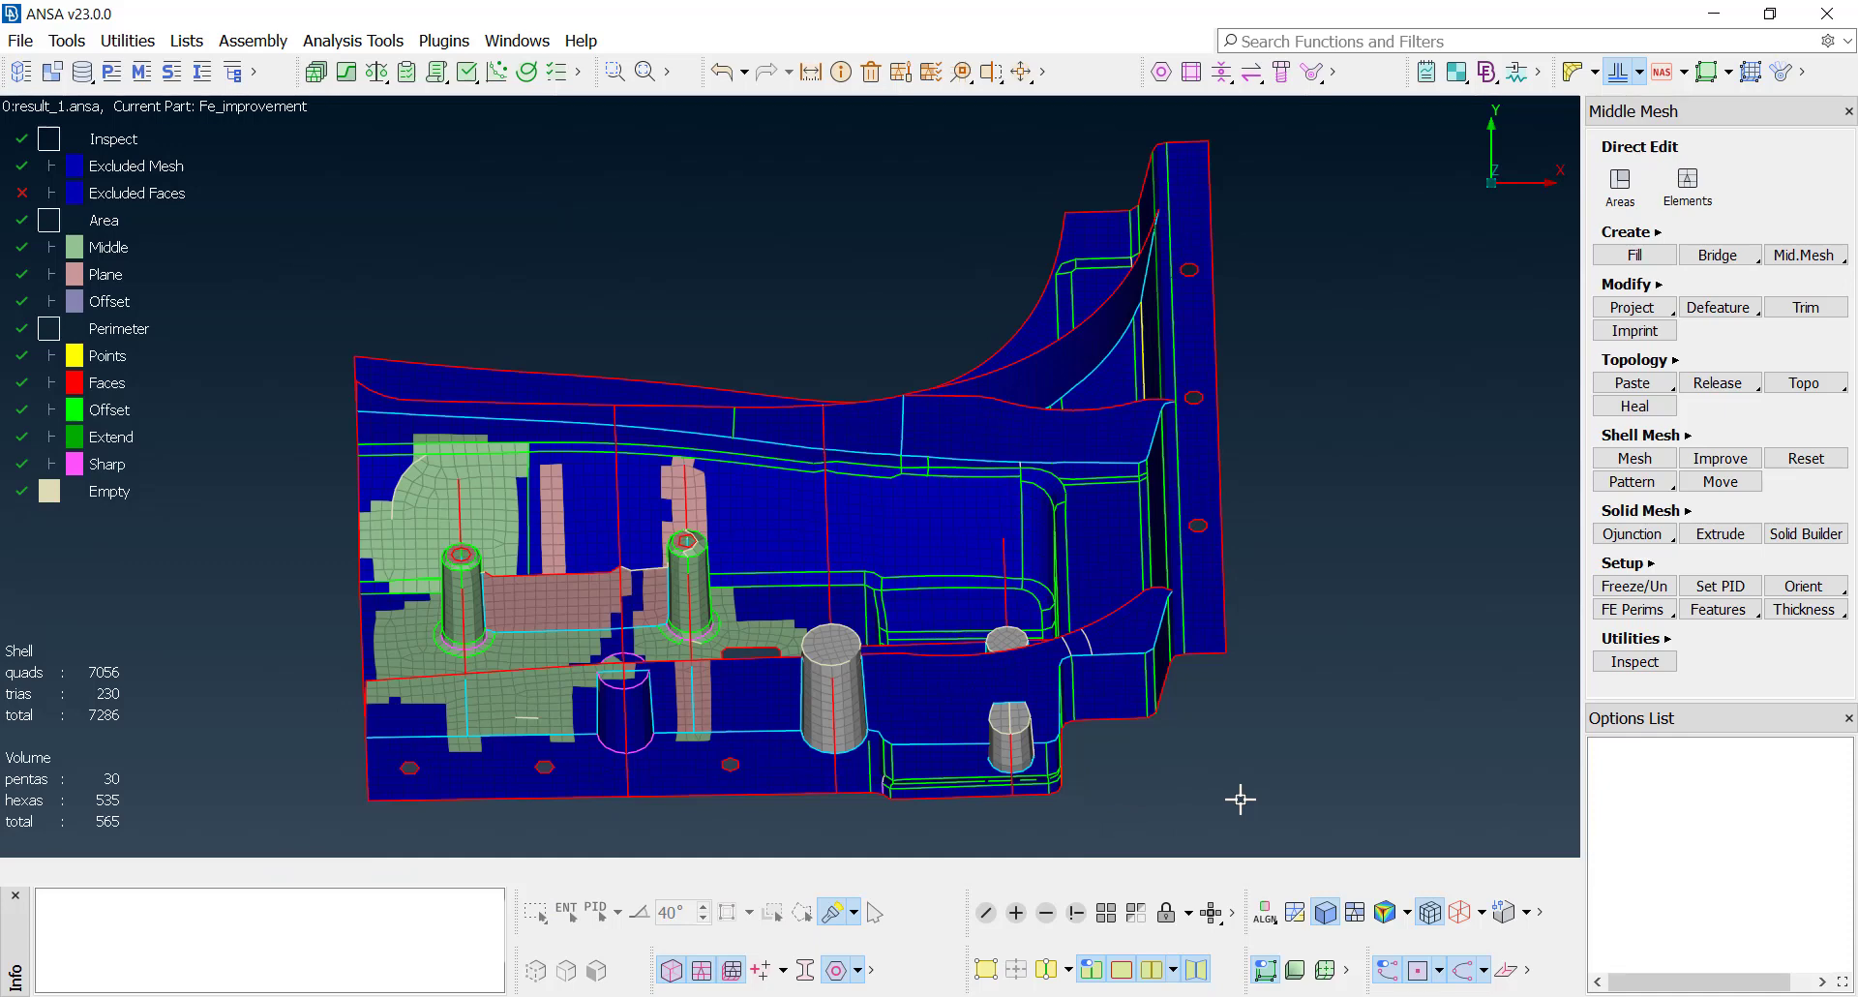
Step: Sharpen the square hole's chamfered corners with the align-constraint tool
{"action": "left_click", "coordinate": [1619, 184]}
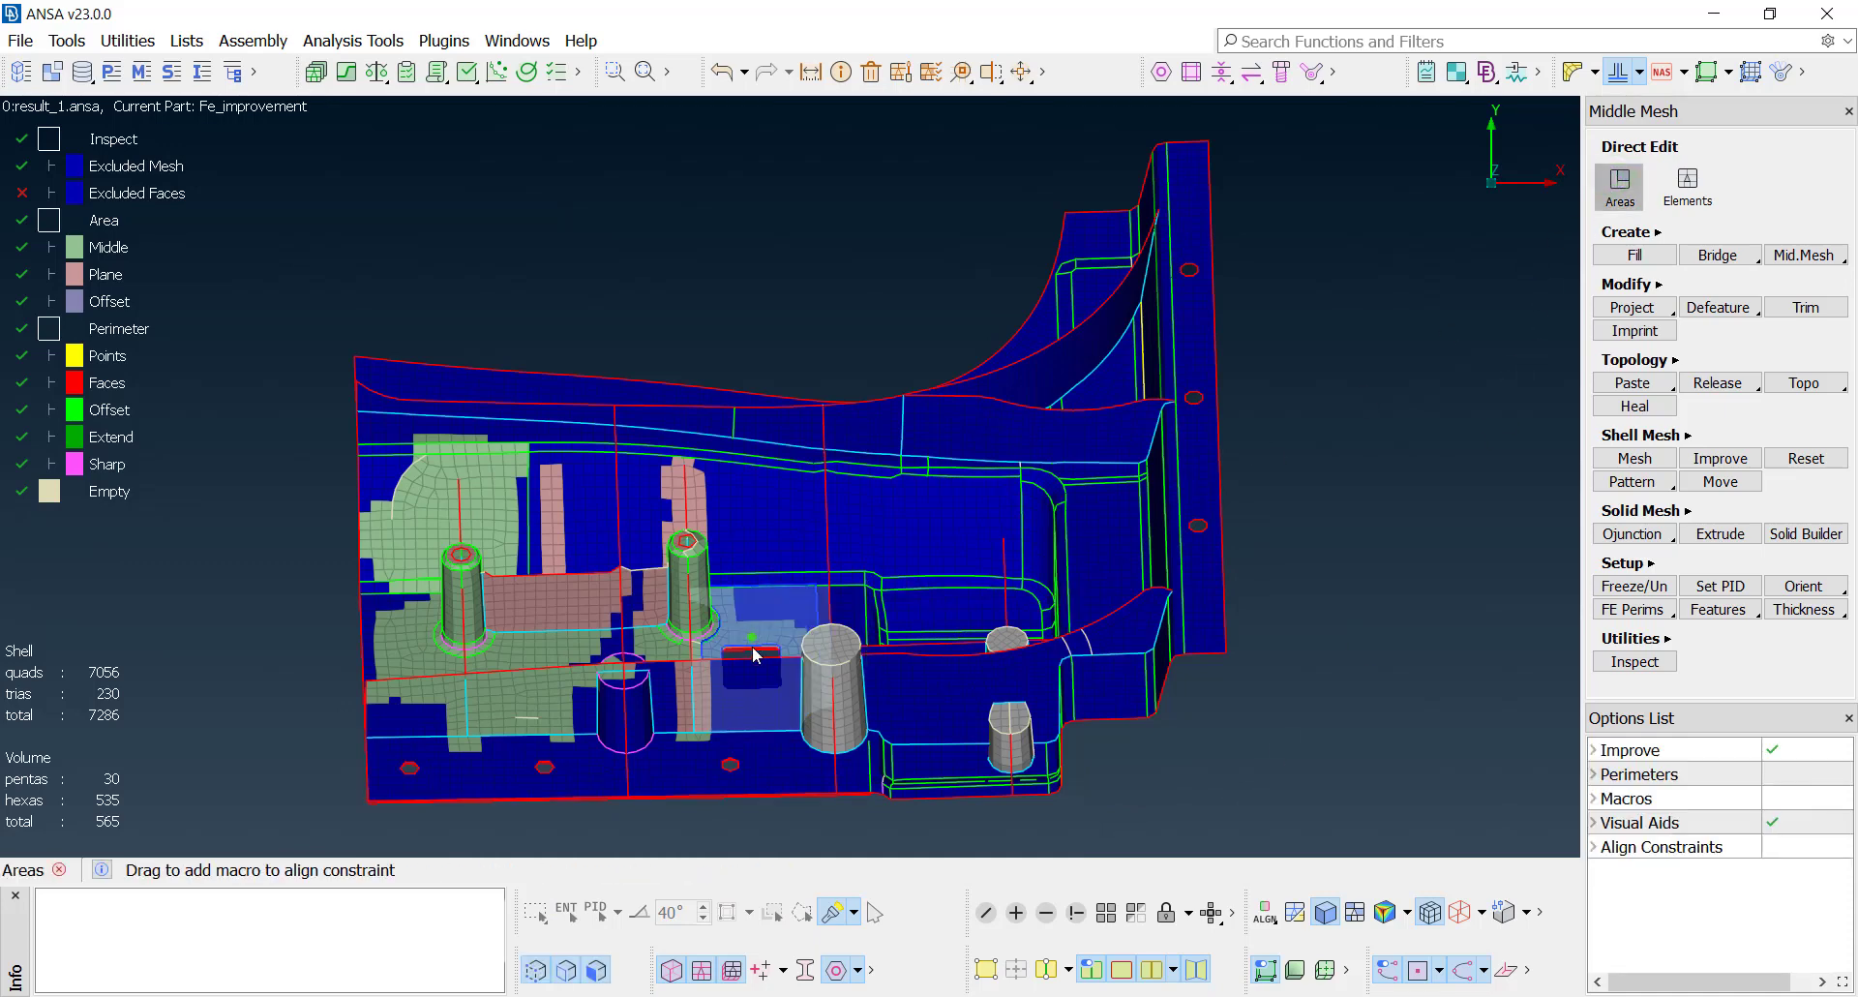
{"action": "key", "text": "Up"}
{"action": "scroll", "coordinate": [743, 742], "scroll_direction": "up", "scroll_amount": 3}
{"action": "scroll", "coordinate": [746, 714], "scroll_direction": "up", "scroll_amount": 3}
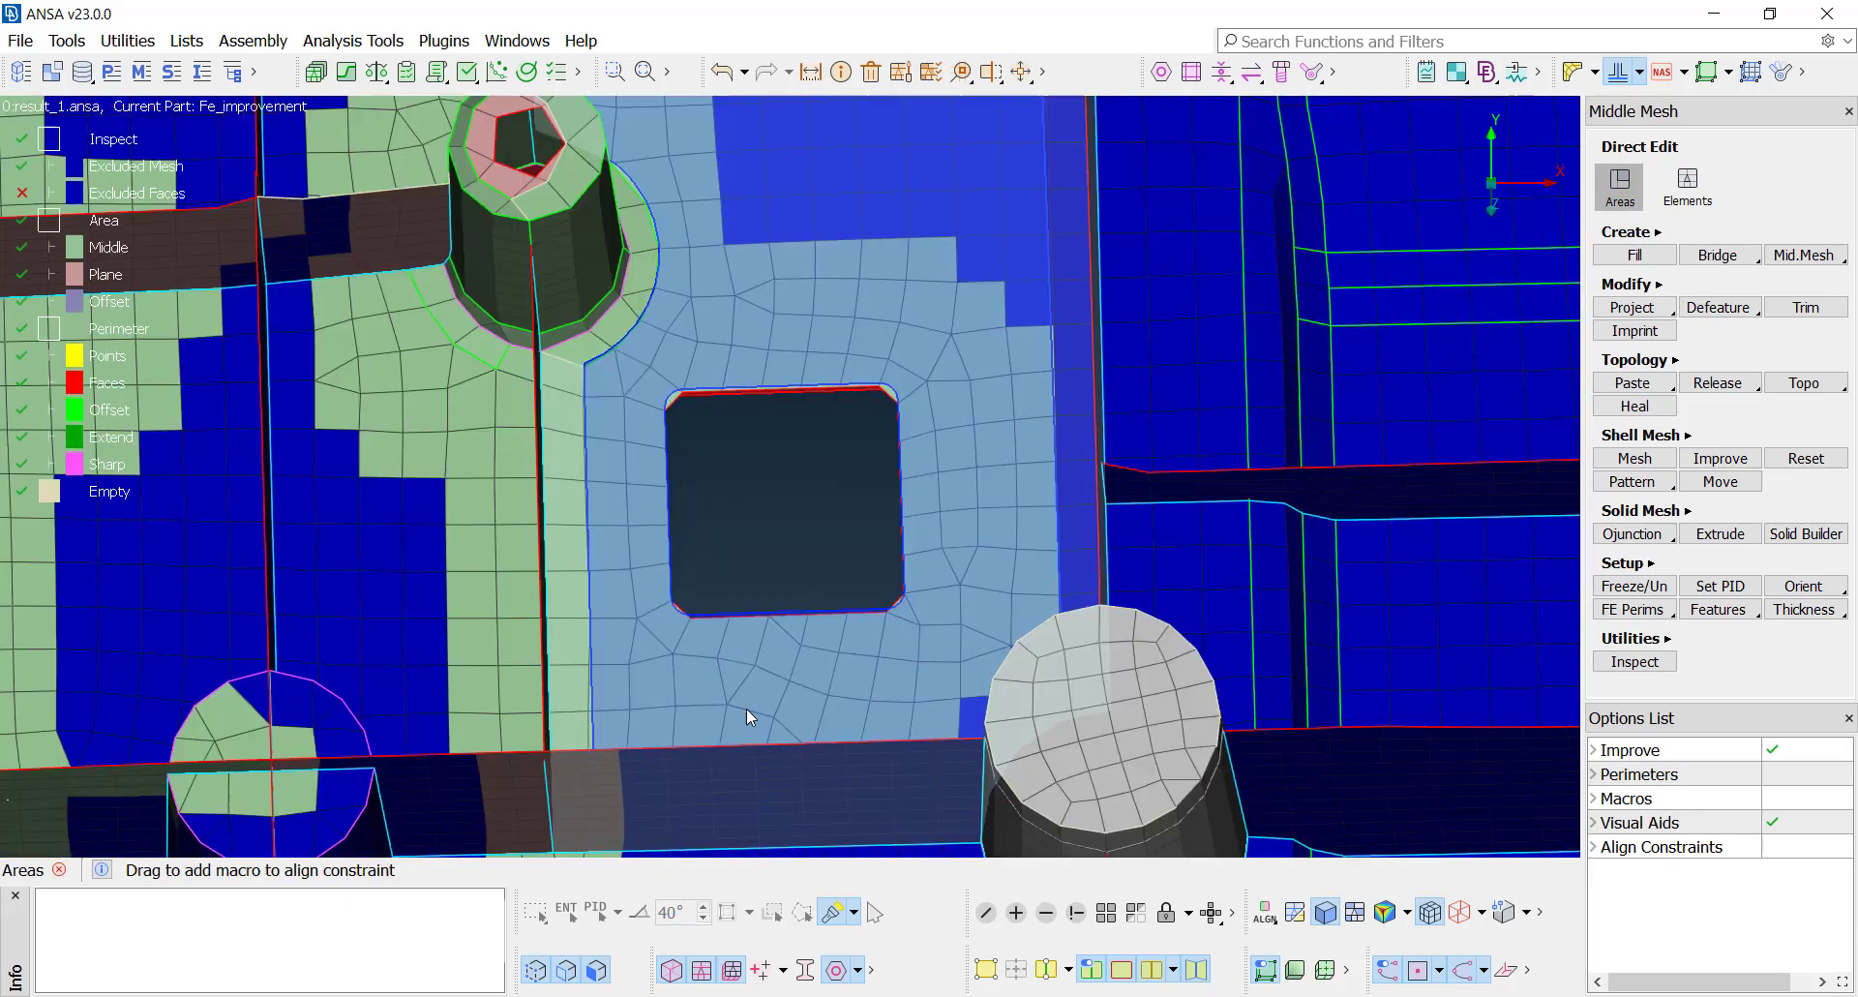
{"action": "left_click", "coordinate": [1043, 975]}
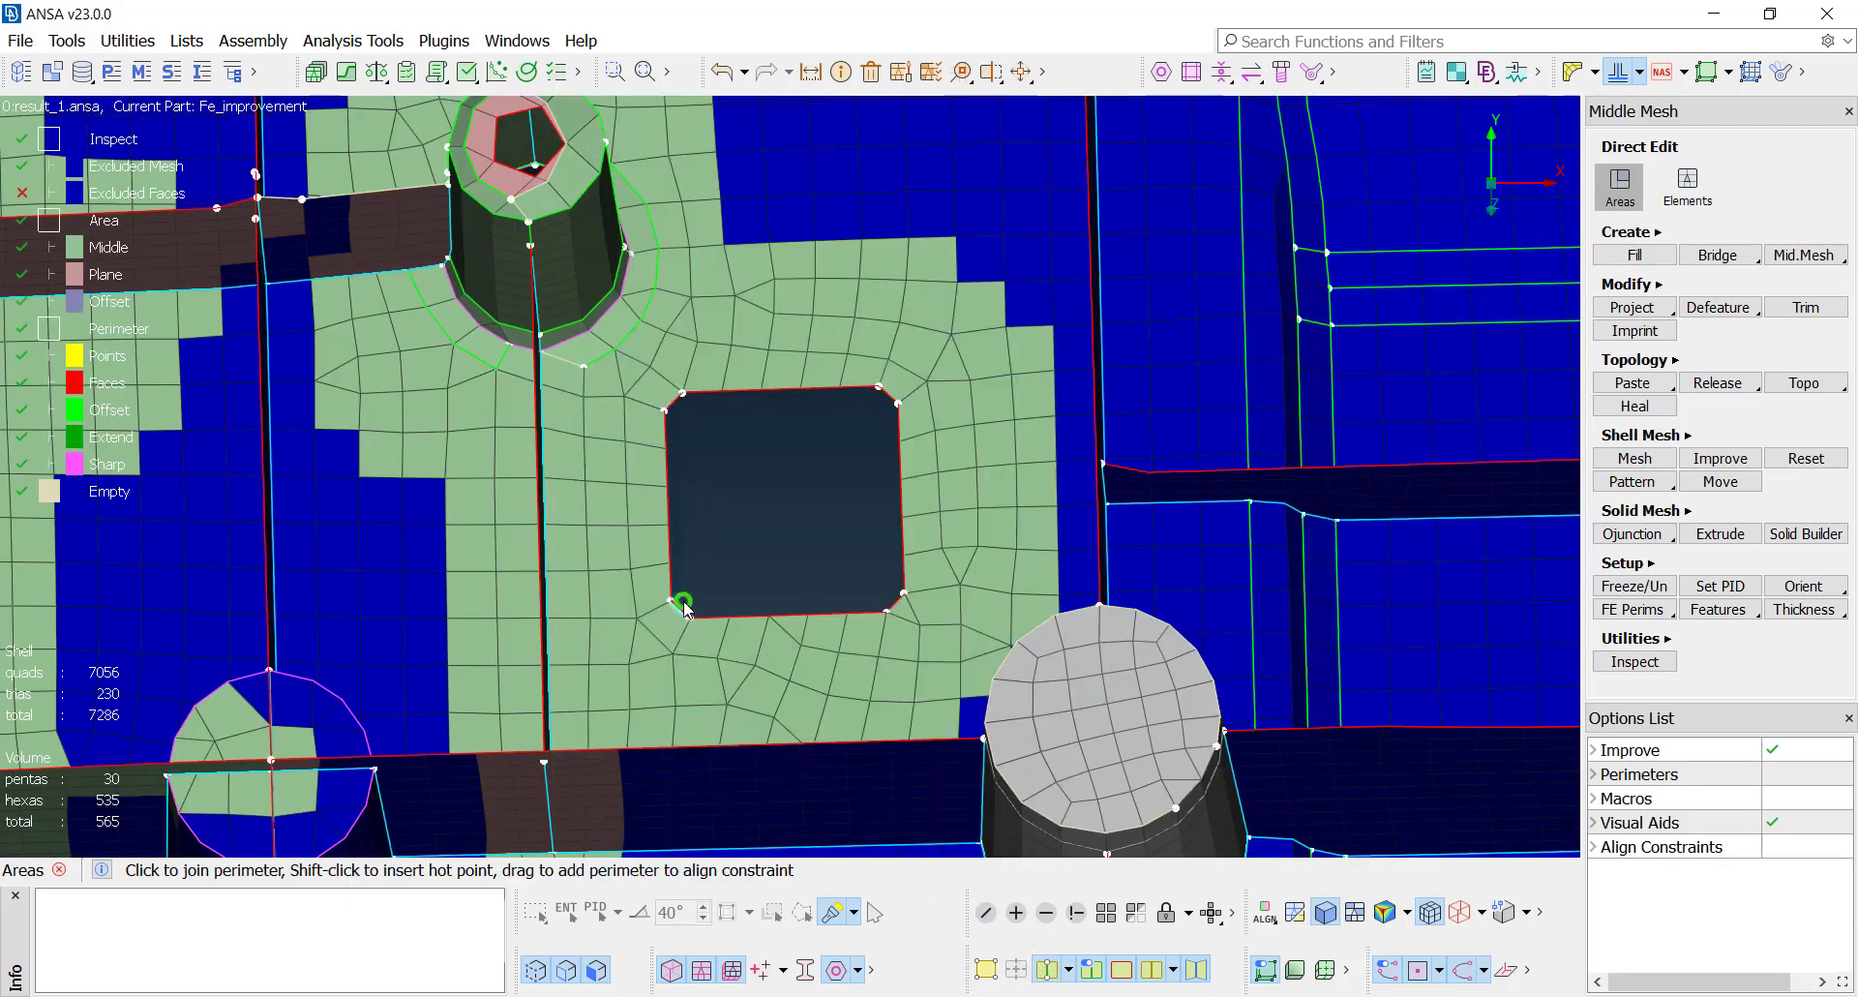
{"action": "left_click_drag", "start_coordinate": [684, 608], "coordinate": [735, 616]}
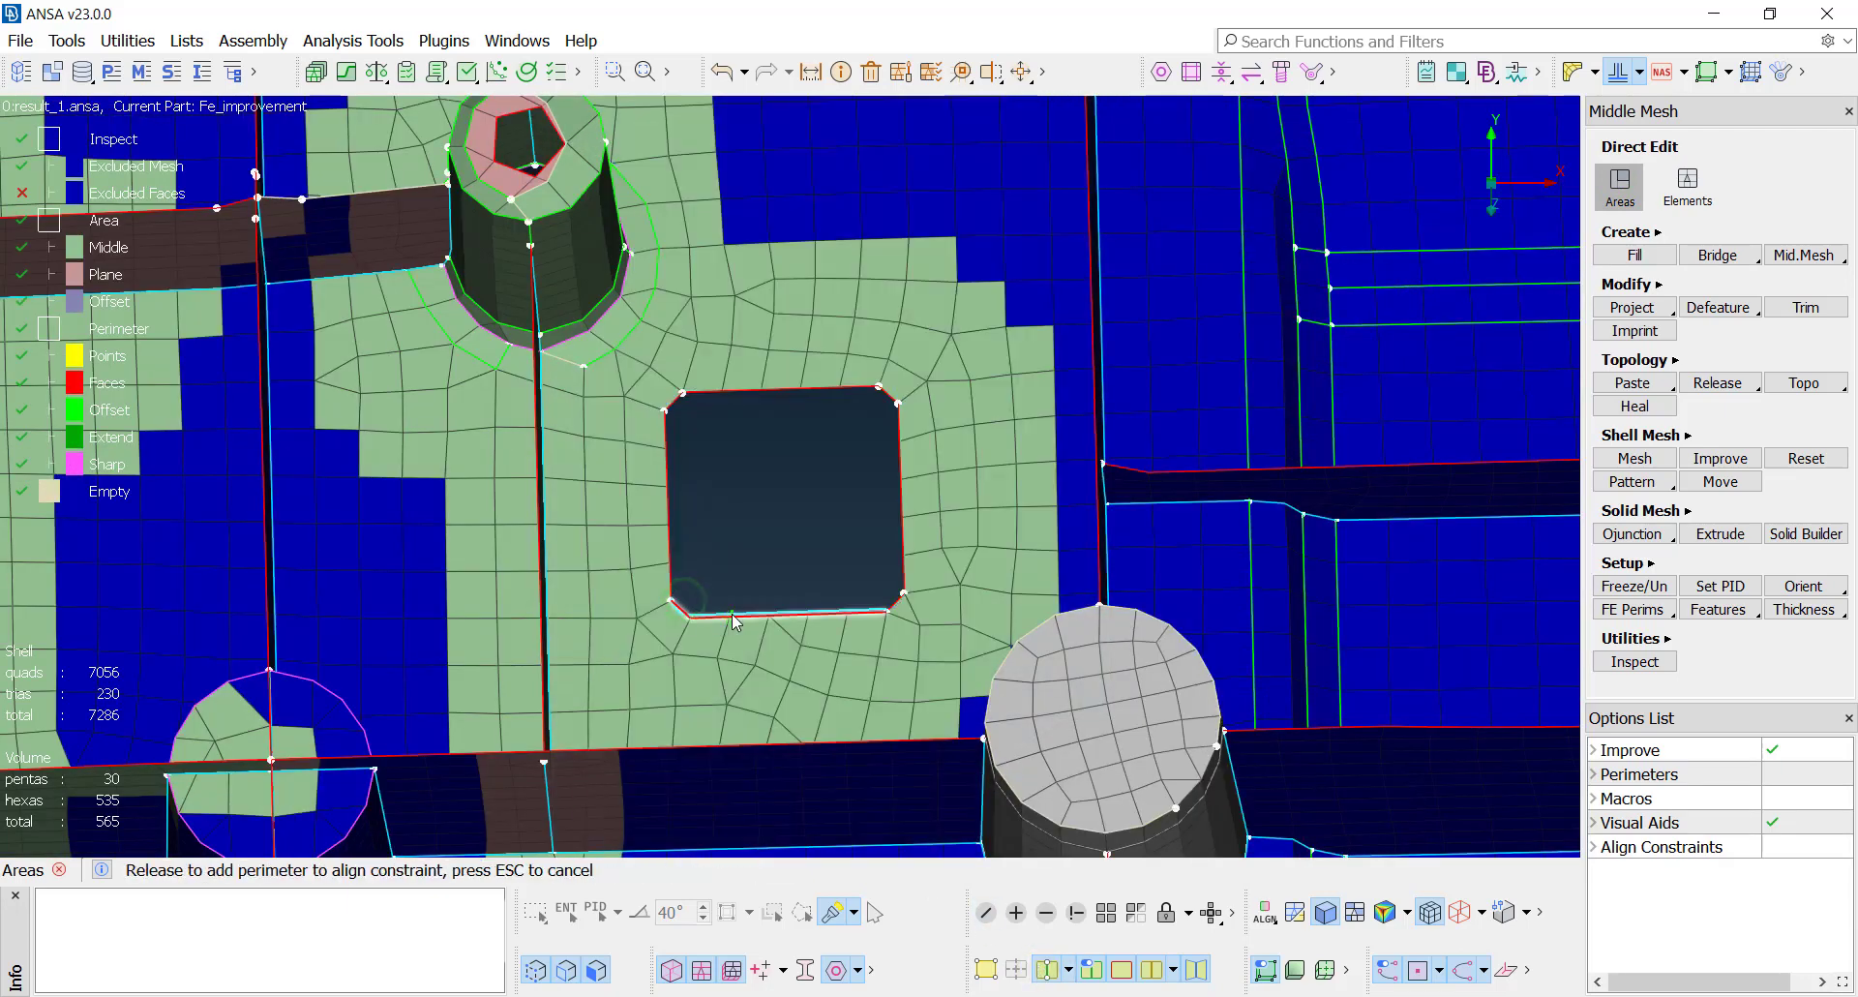
{"action": "left_click", "coordinate": [896, 605]}
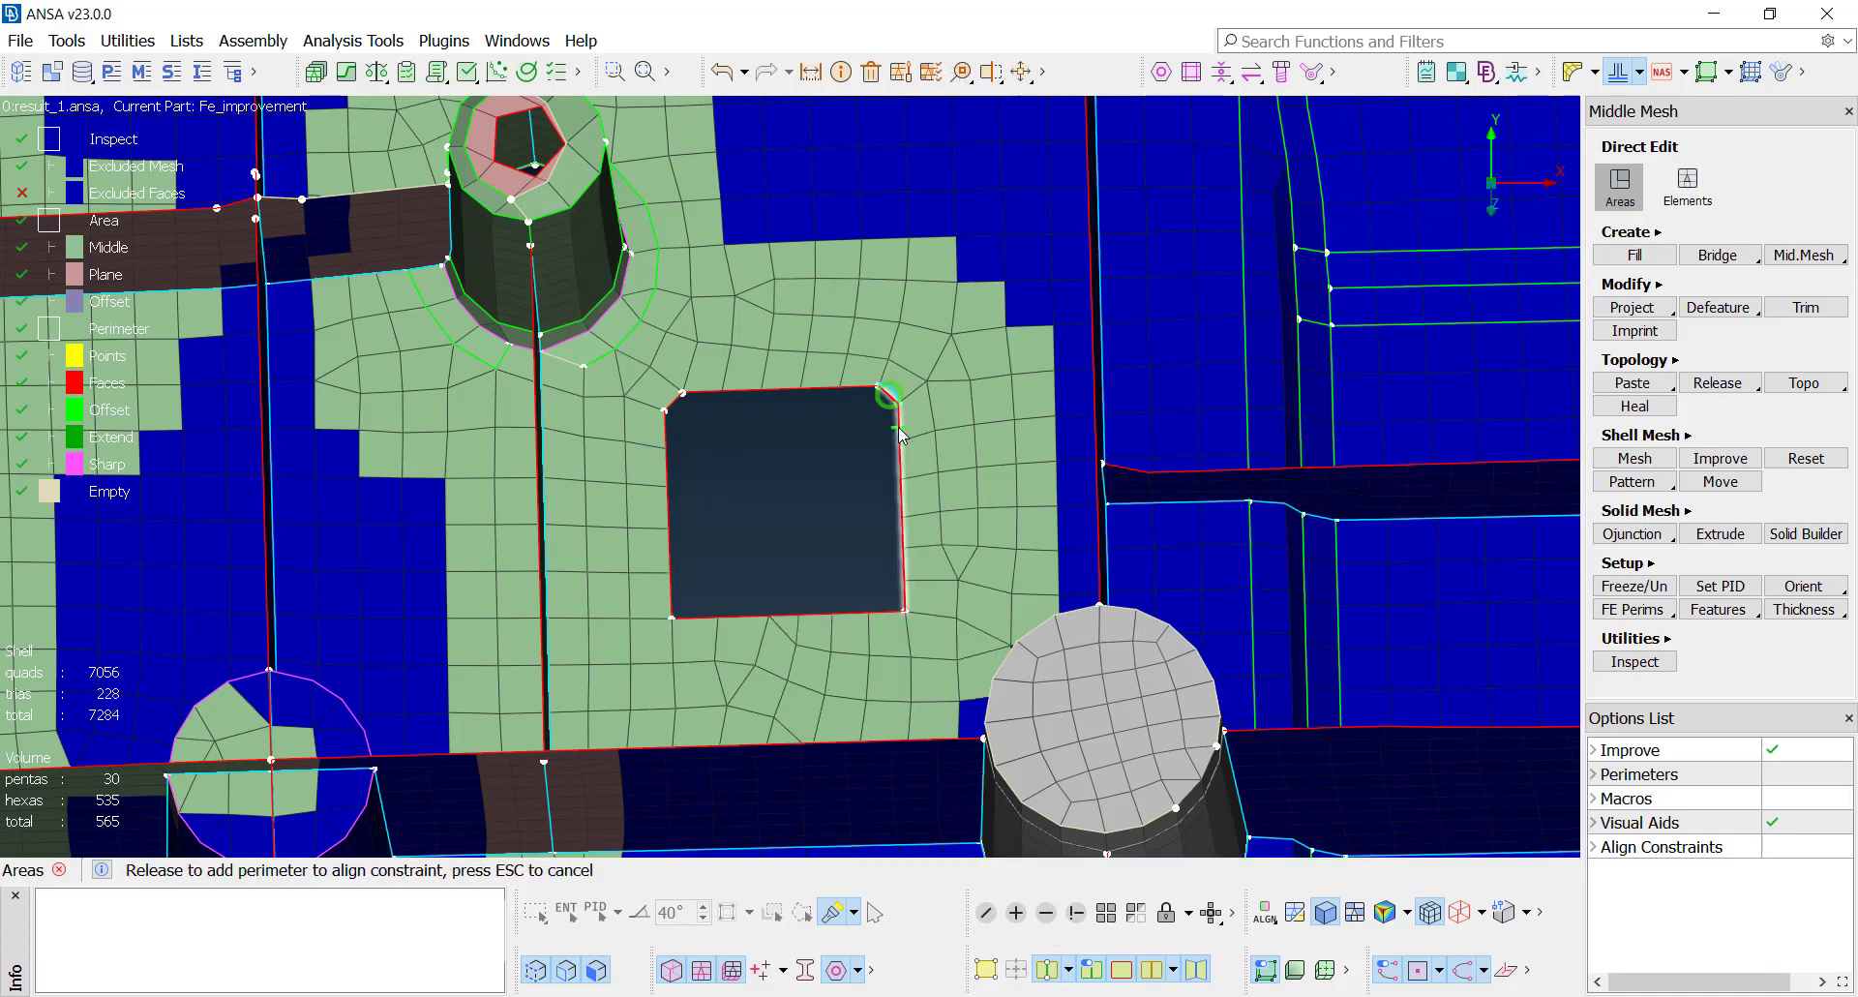
{"action": "left_click_drag", "start_coordinate": [892, 402], "coordinate": [721, 395]}
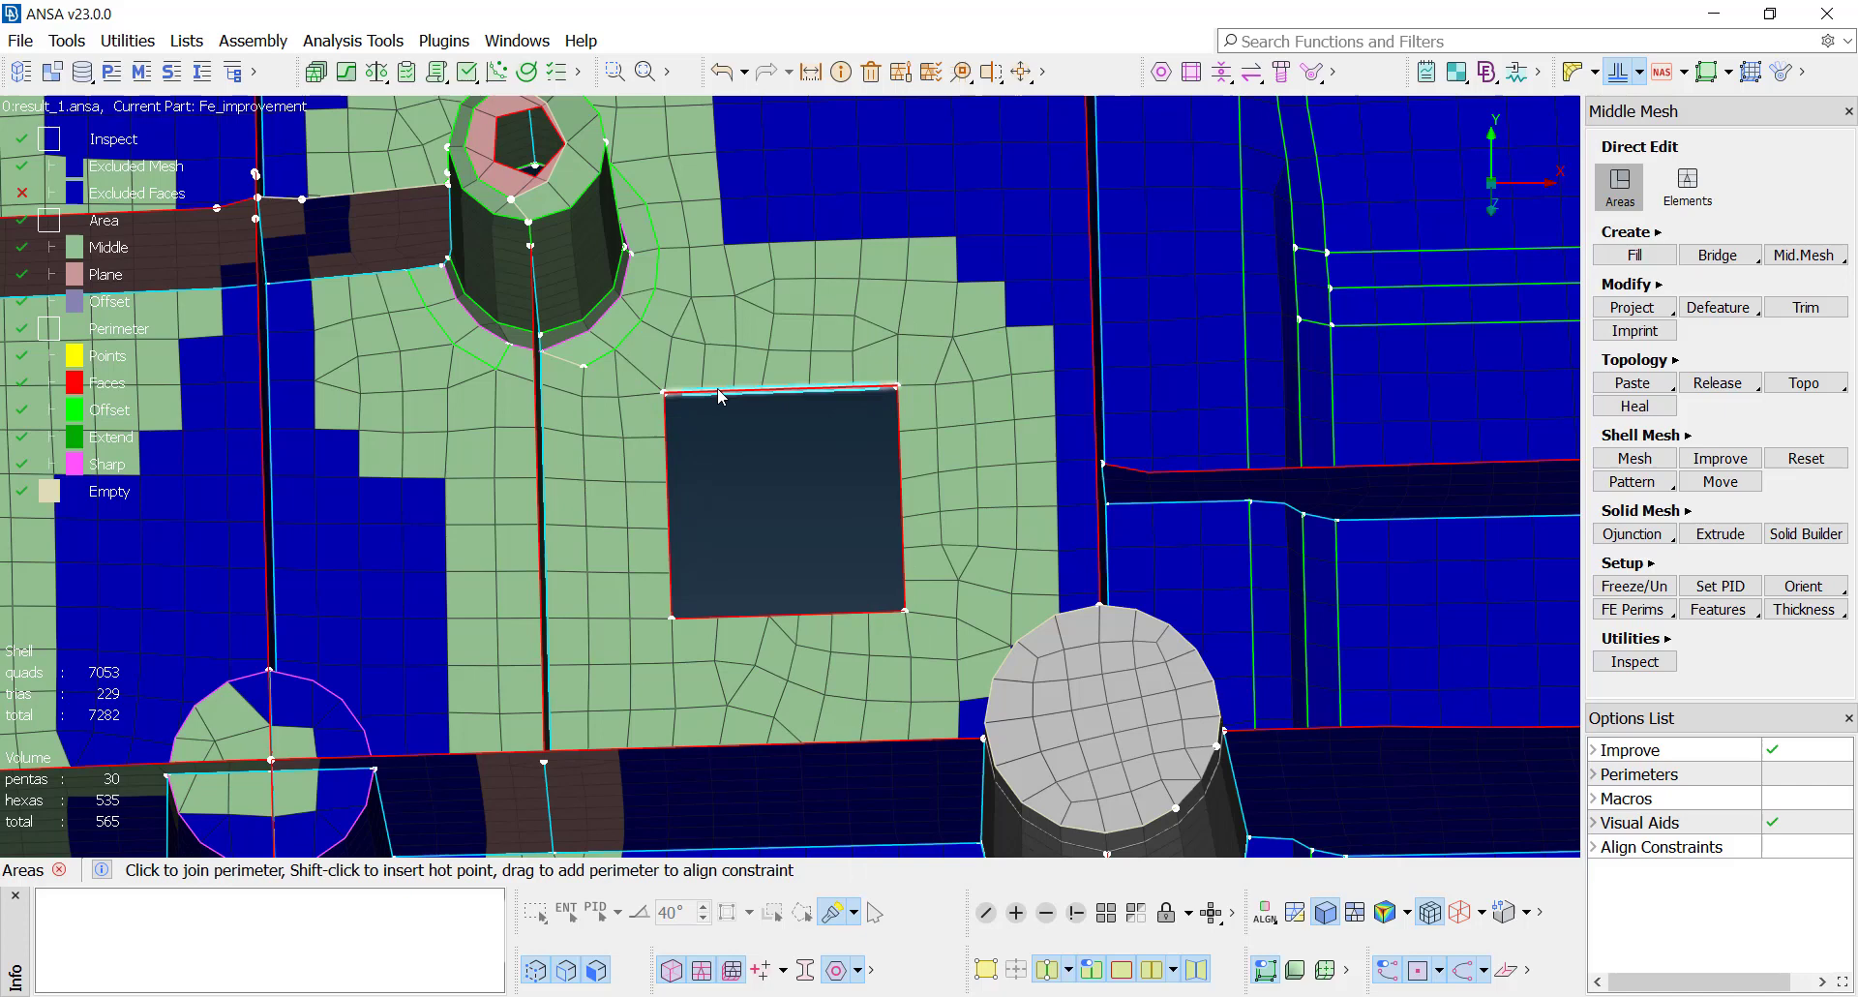
Step: Brush-reconstruct the mesh right of and below the hole, and move the tria to the top edge
{"action": "key", "text": "b"}
{"action": "mouse_move", "coordinate": [935, 456]}
{"action": "left_mouse_down"}
{"action": "mouse_move", "coordinate": [872, 706]}
{"action": "mouse_move", "coordinate": [565, 556]}
{"action": "mouse_move", "coordinate": [897, 320]}
{"action": "mouse_move", "coordinate": [970, 624]}
{"action": "left_mouse_up"}
{"action": "left_click", "coordinate": [970, 624]}
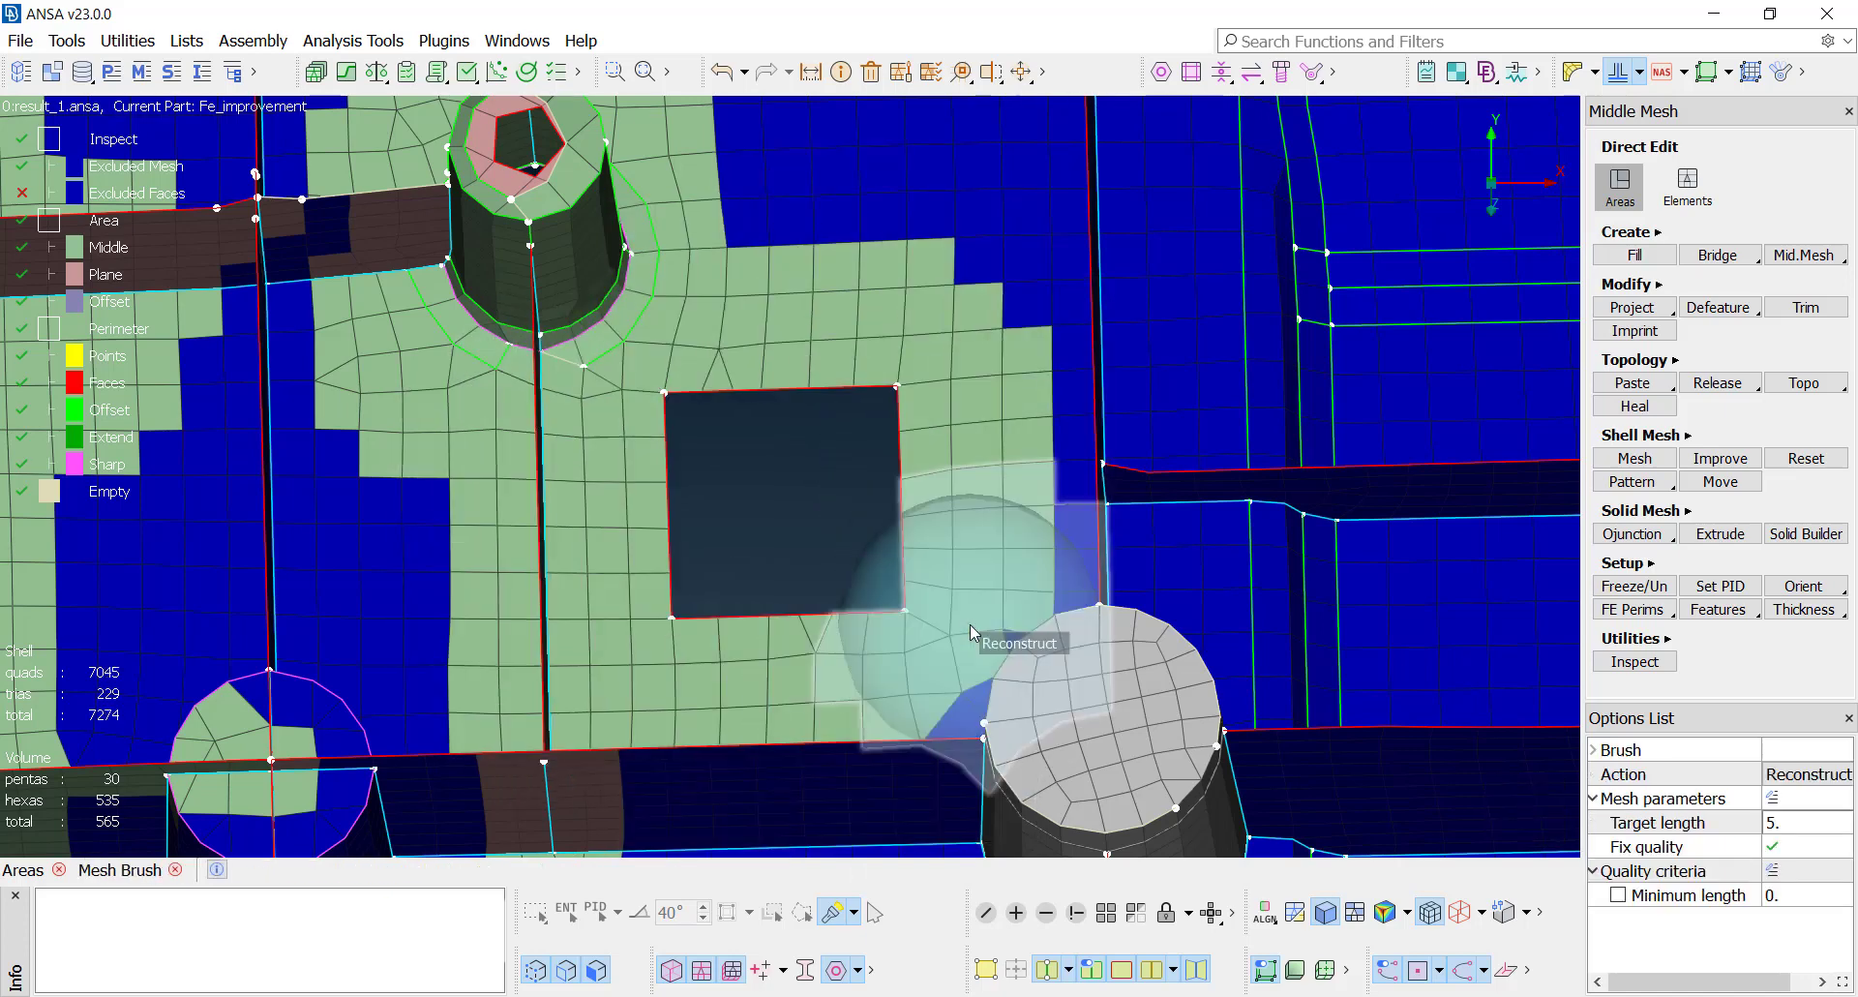
{"action": "key", "text": "q"}
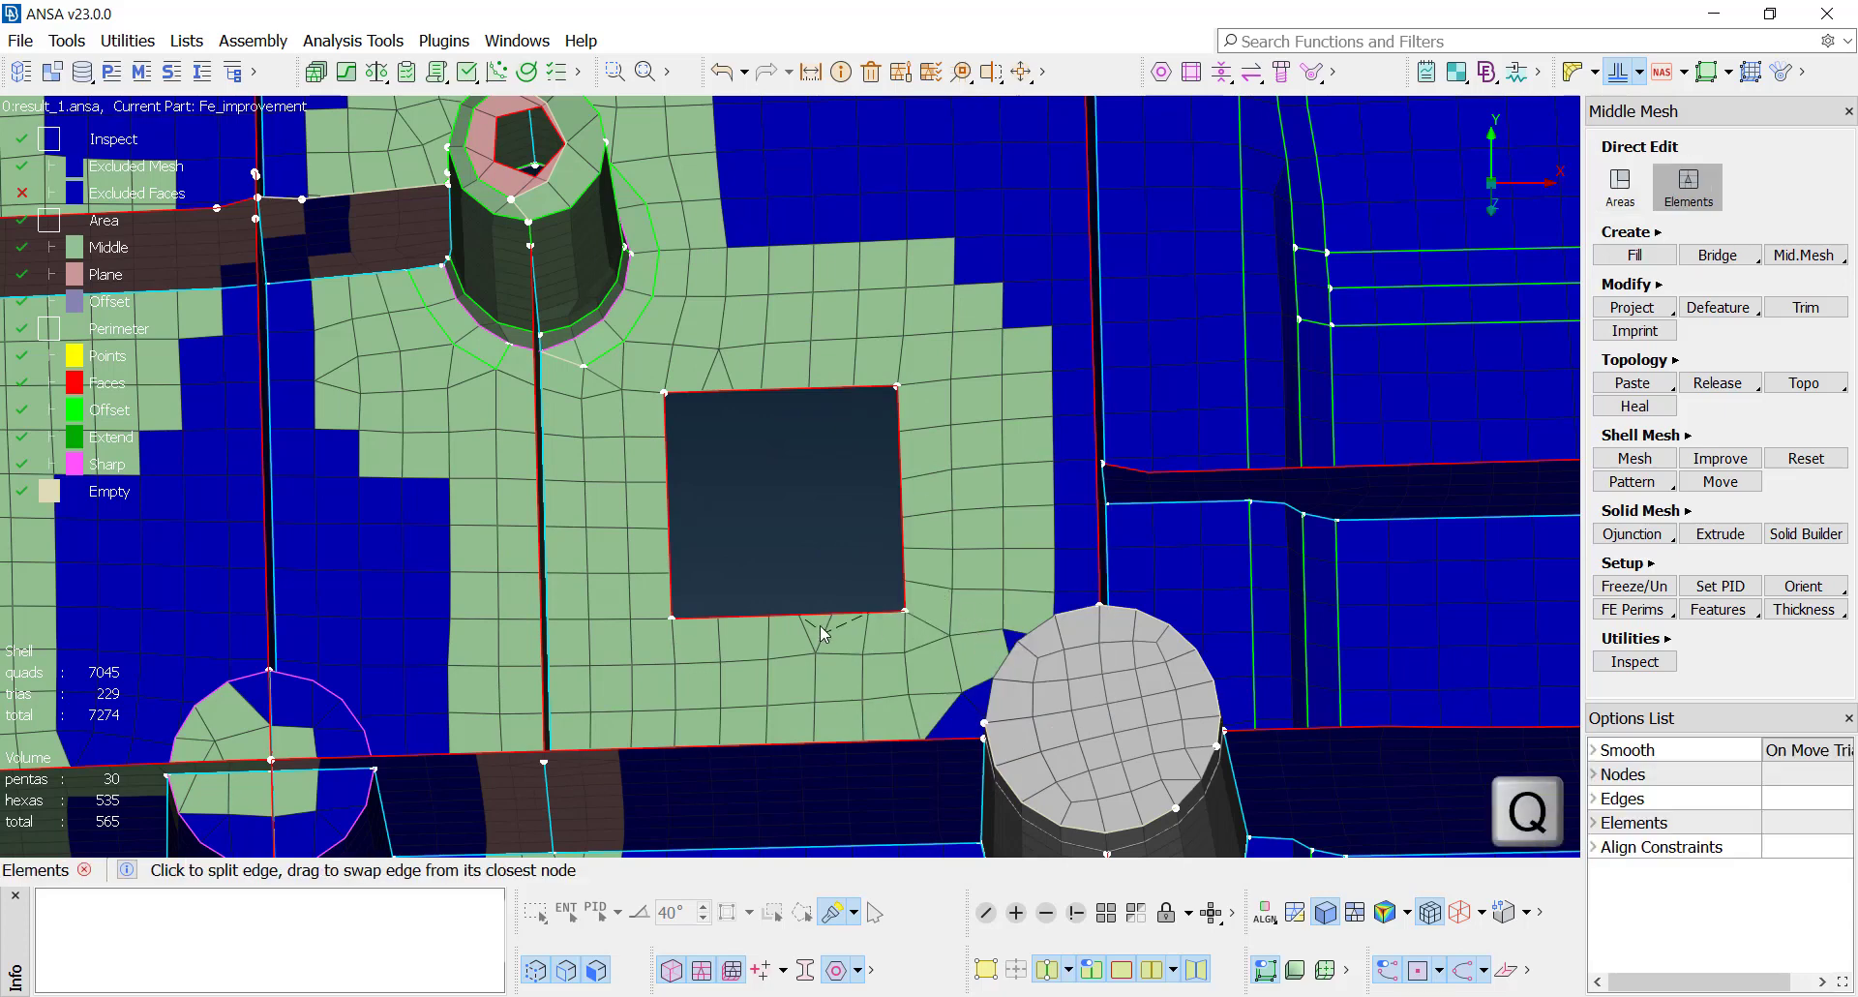
{"action": "left_click_drag", "start_coordinate": [819, 619], "coordinate": [718, 396]}
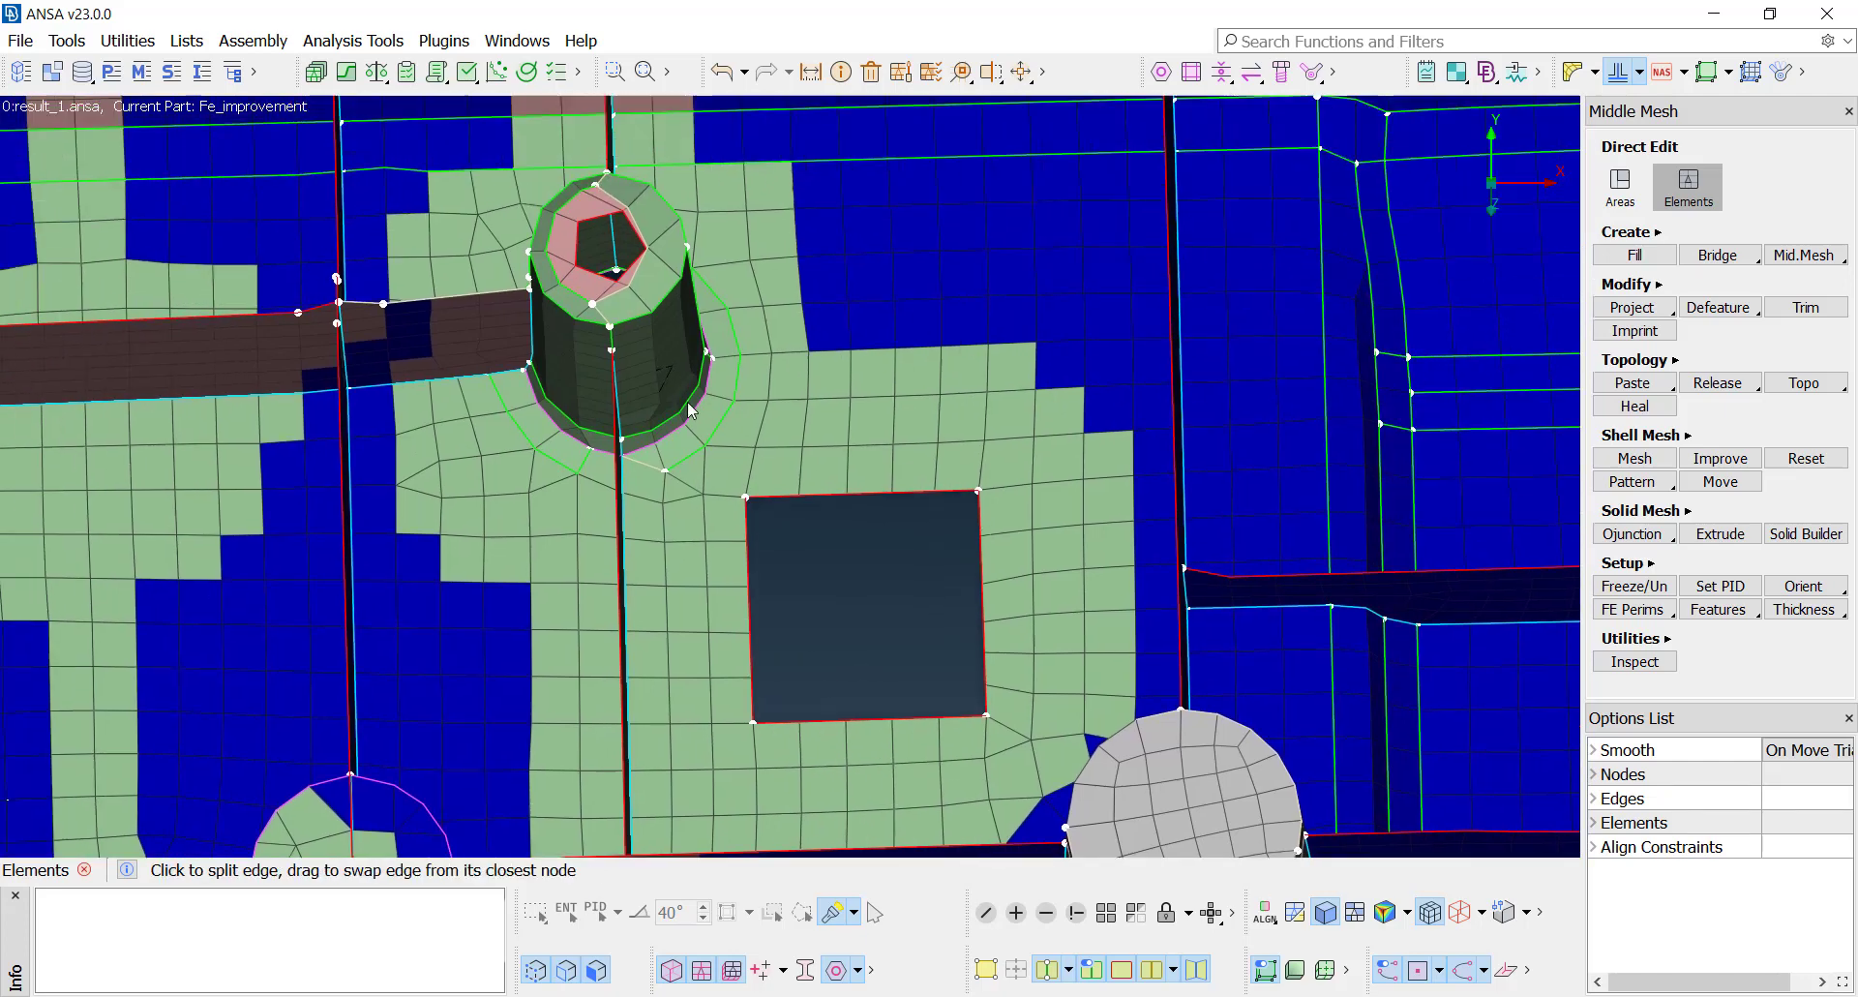
{"action": "middle_click_drag", "start_coordinate": [718, 396], "coordinate": [815, 566]}
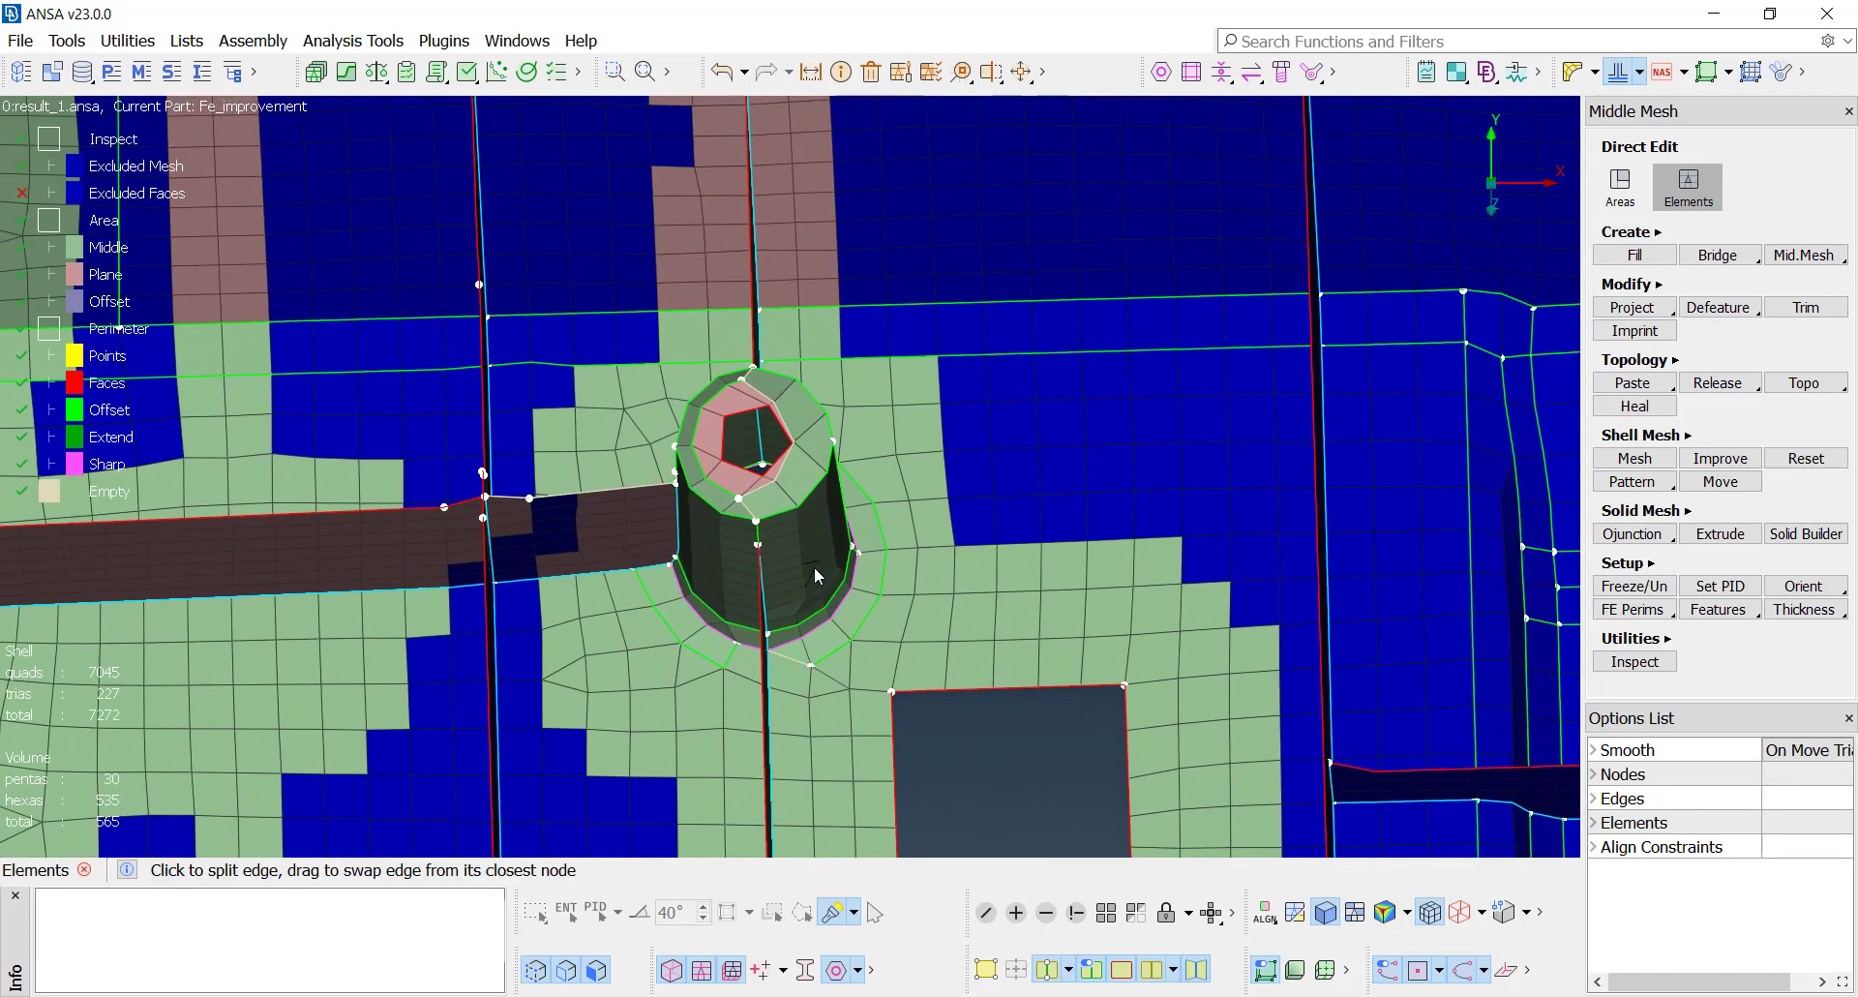
Step: In Areas mode, imprint a perimeter onto the cylinder boss area
{"action": "key", "text": "a"}
{"action": "right_click", "coordinate": [766, 488]}
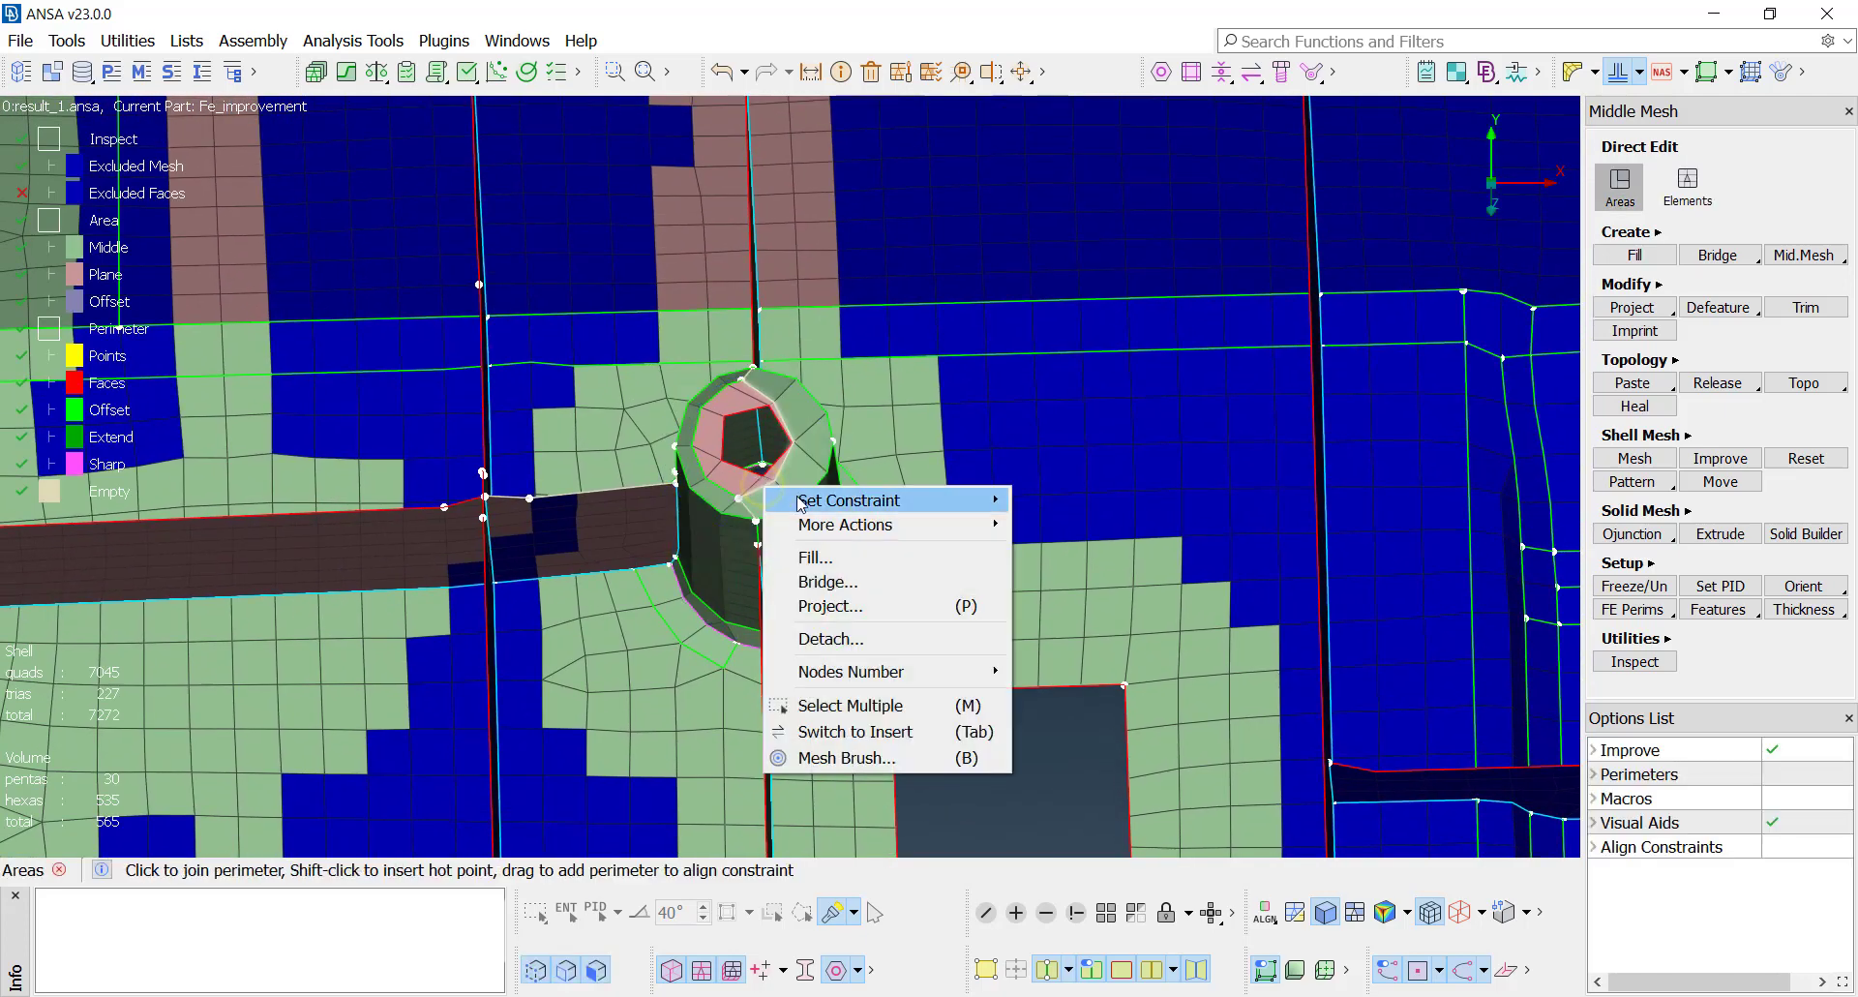
{"action": "mouse_move", "coordinate": [885, 499]}
{"action": "left_click", "coordinate": [1052, 560]}
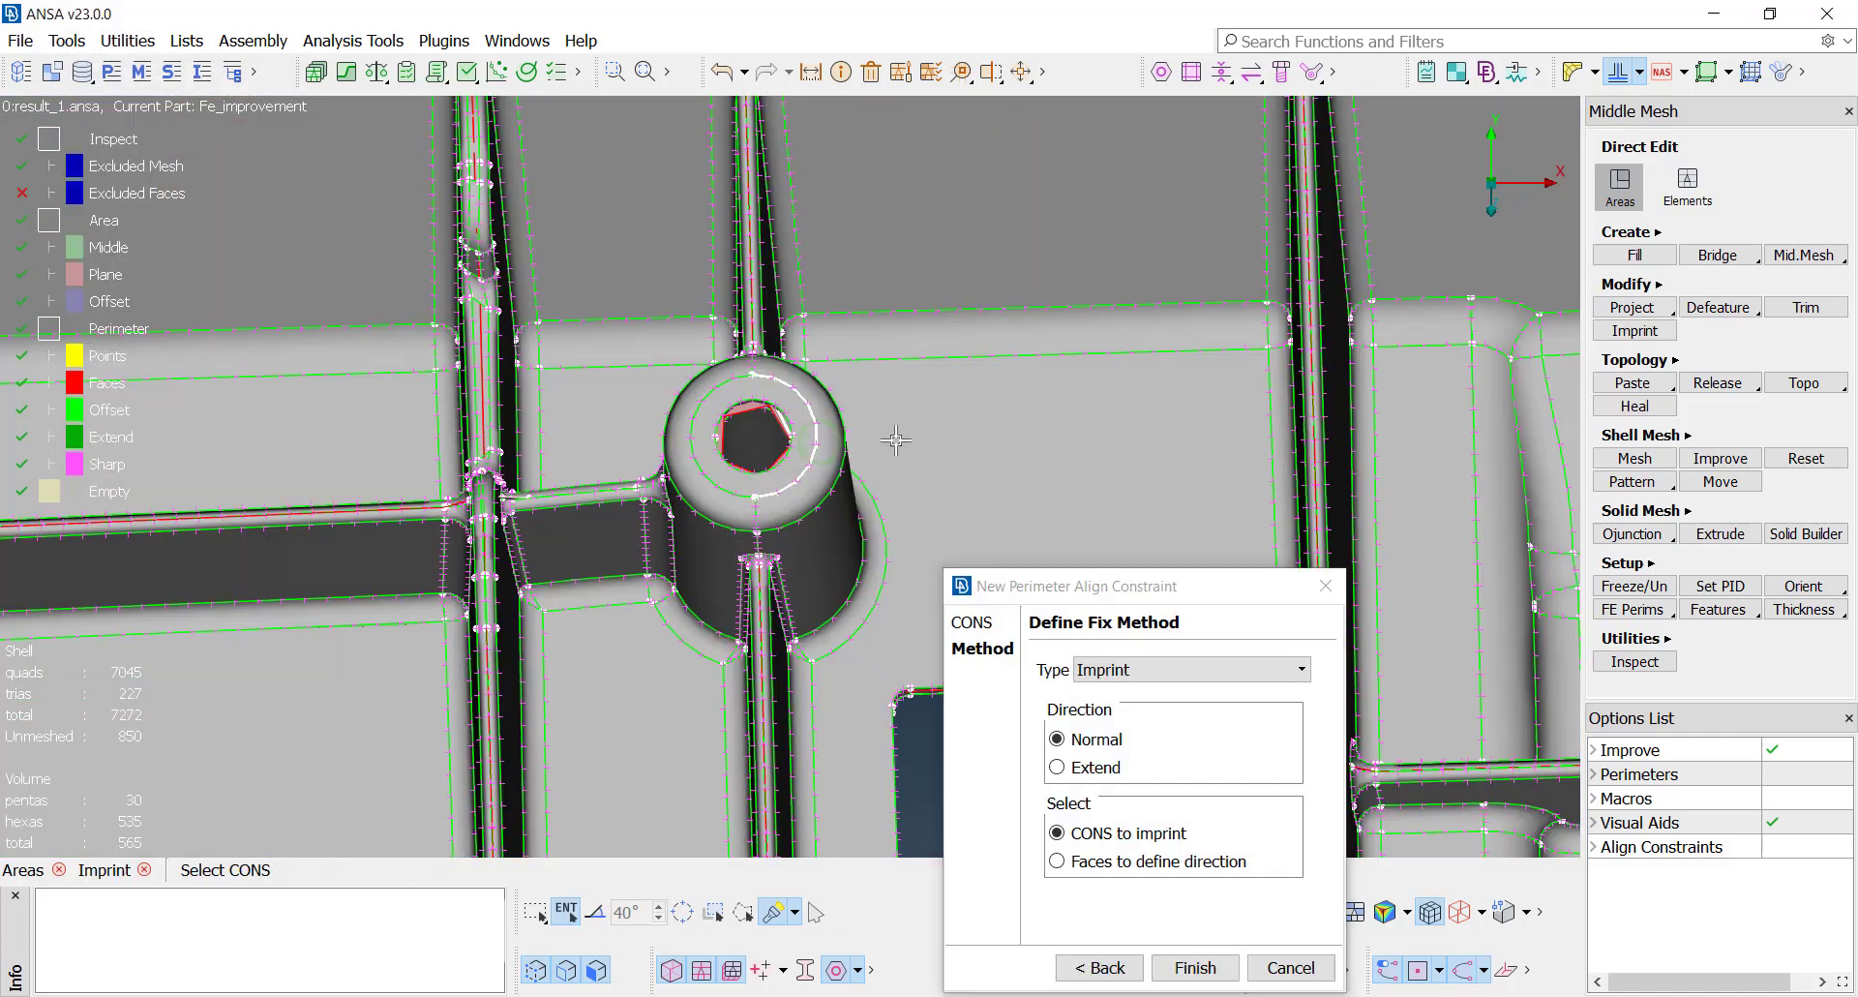
{"action": "middle_click", "coordinate": [896, 440]}
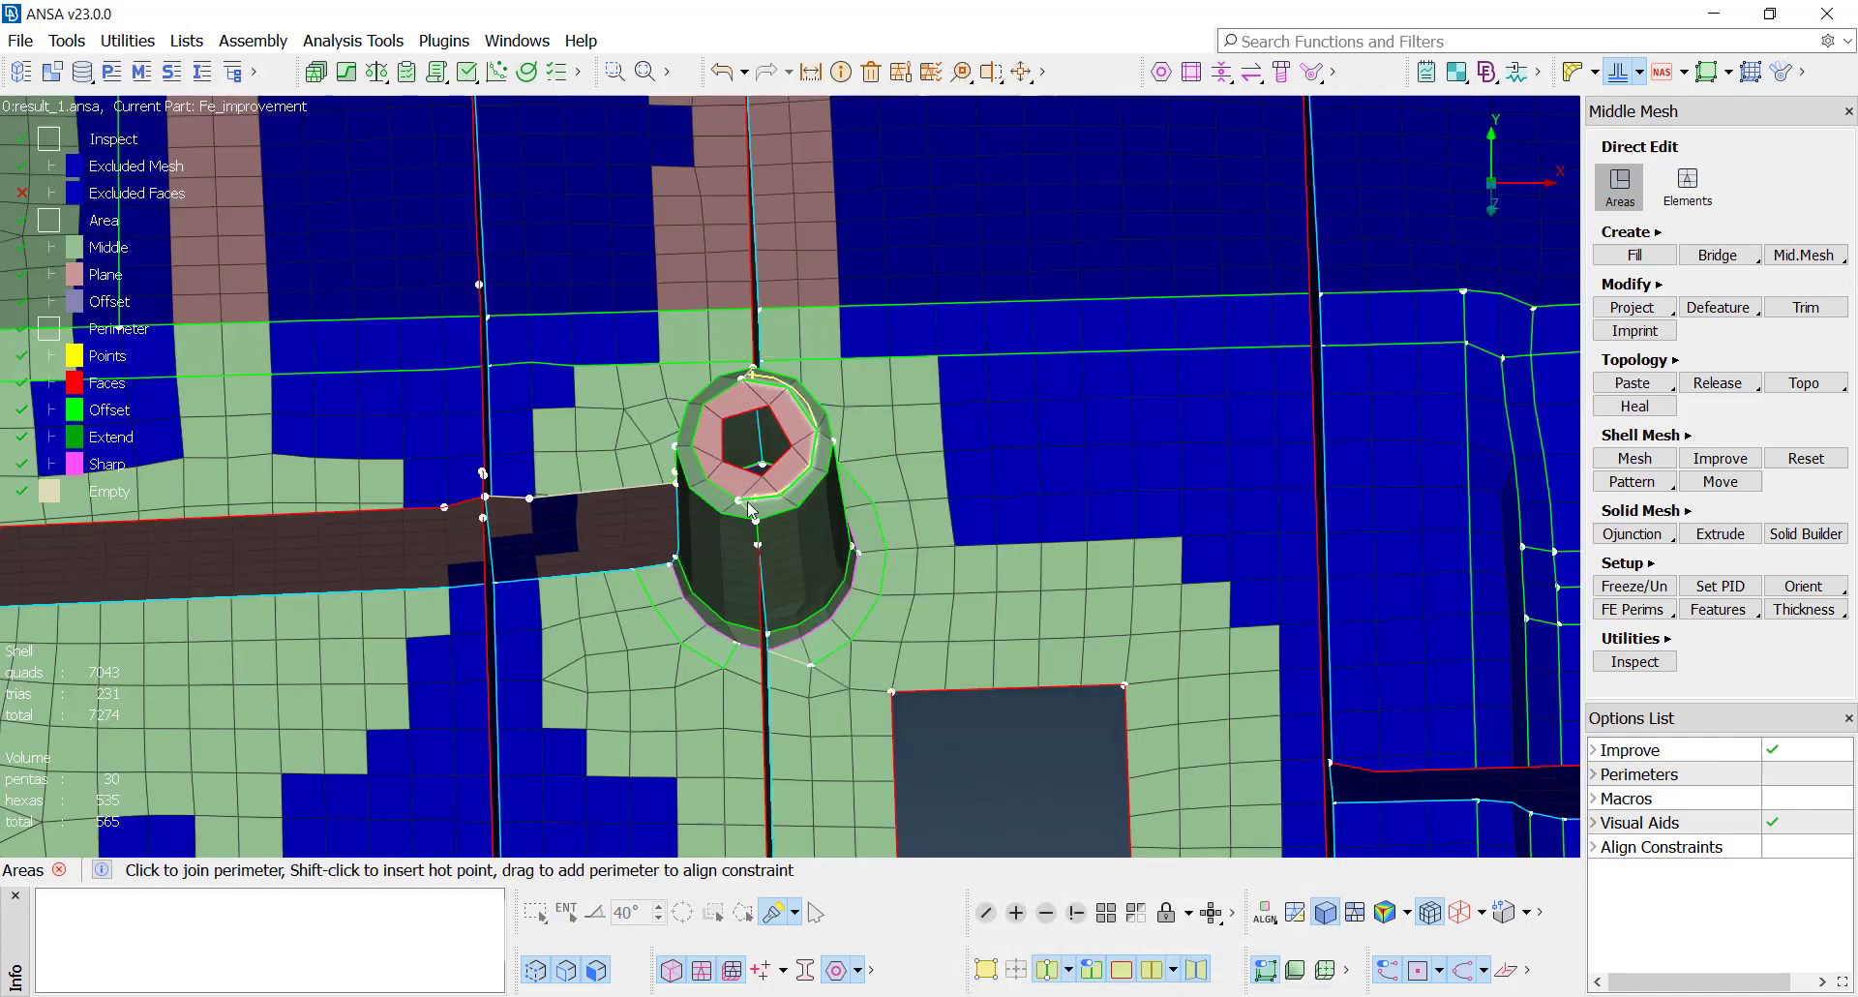
Step: Add the cylinder perimeter and its adjacent perimeter segment to an align constraint
{"action": "scroll", "coordinate": [757, 526], "scroll_direction": "up", "scroll_amount": 3}
{"action": "mouse_move", "coordinate": [758, 526]}
{"action": "left_mouse_down"}
{"action": "mouse_move", "coordinate": [774, 568]}
{"action": "mouse_move", "coordinate": [754, 588]}
{"action": "left_mouse_up"}
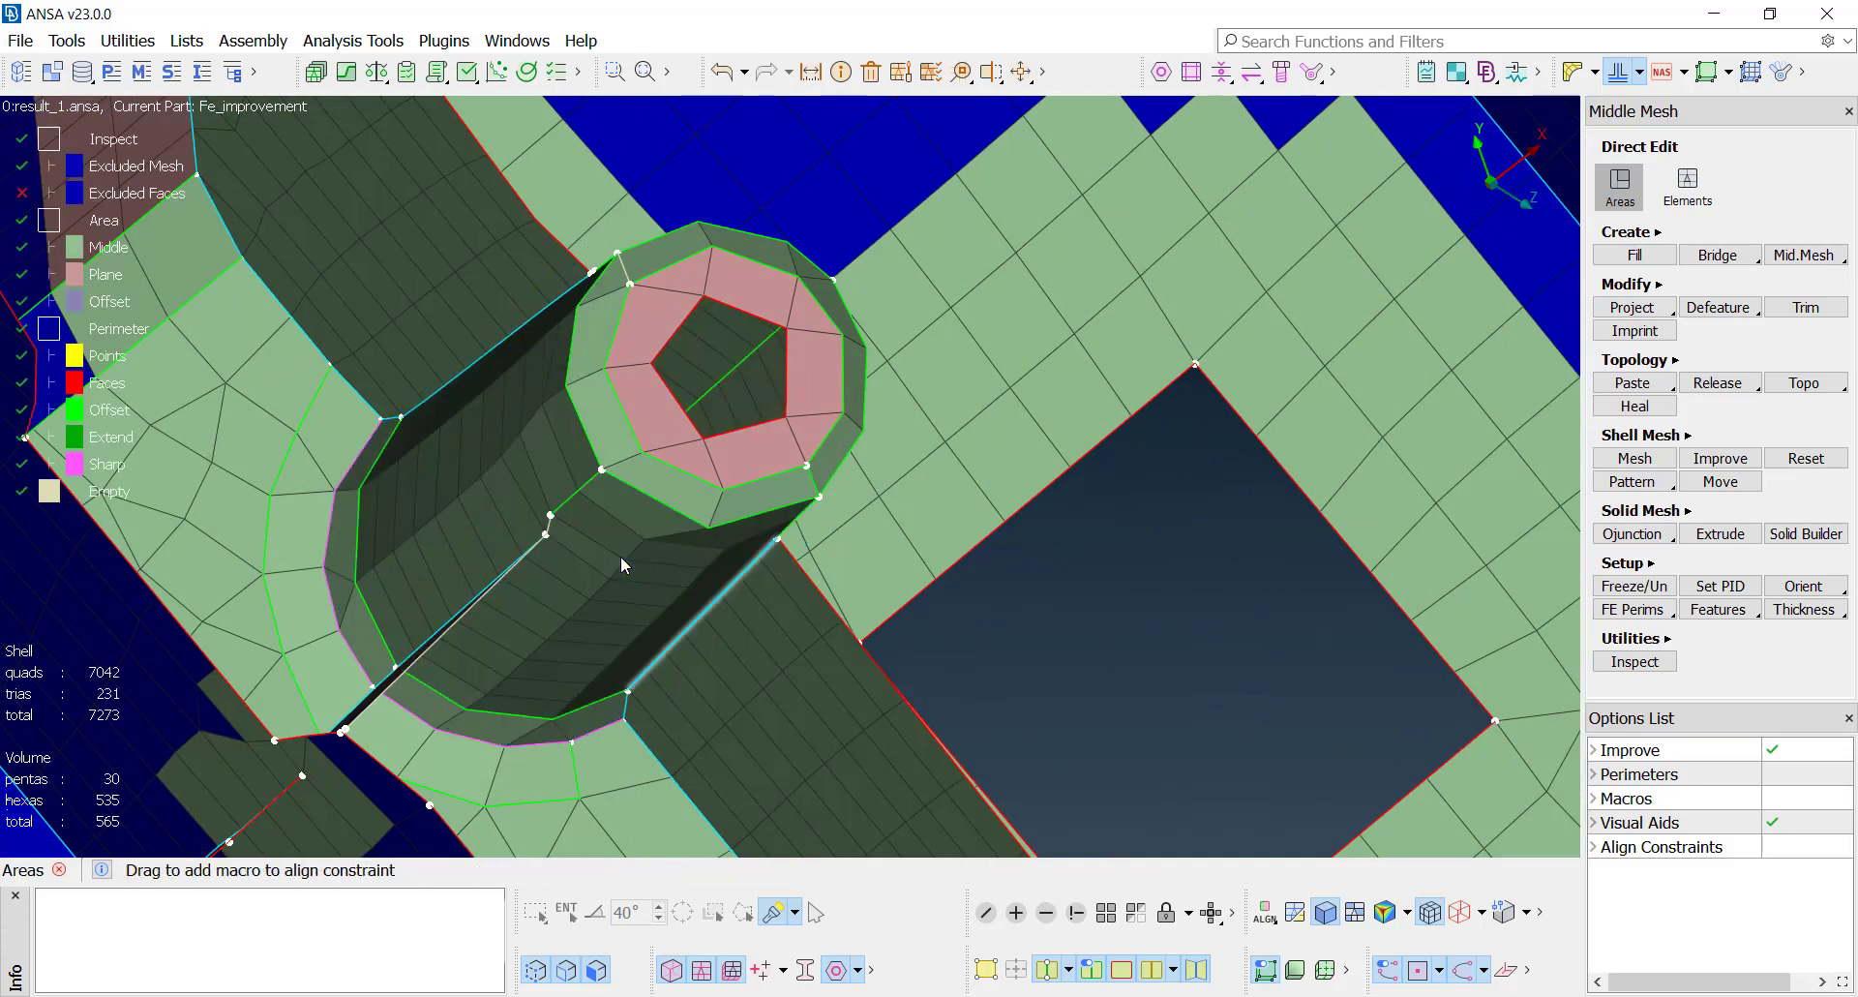
{"action": "mouse_move", "coordinate": [571, 503]}
{"action": "left_mouse_down"}
{"action": "mouse_move", "coordinate": [749, 542]}
{"action": "mouse_move", "coordinate": [375, 532]}
{"action": "left_mouse_up"}
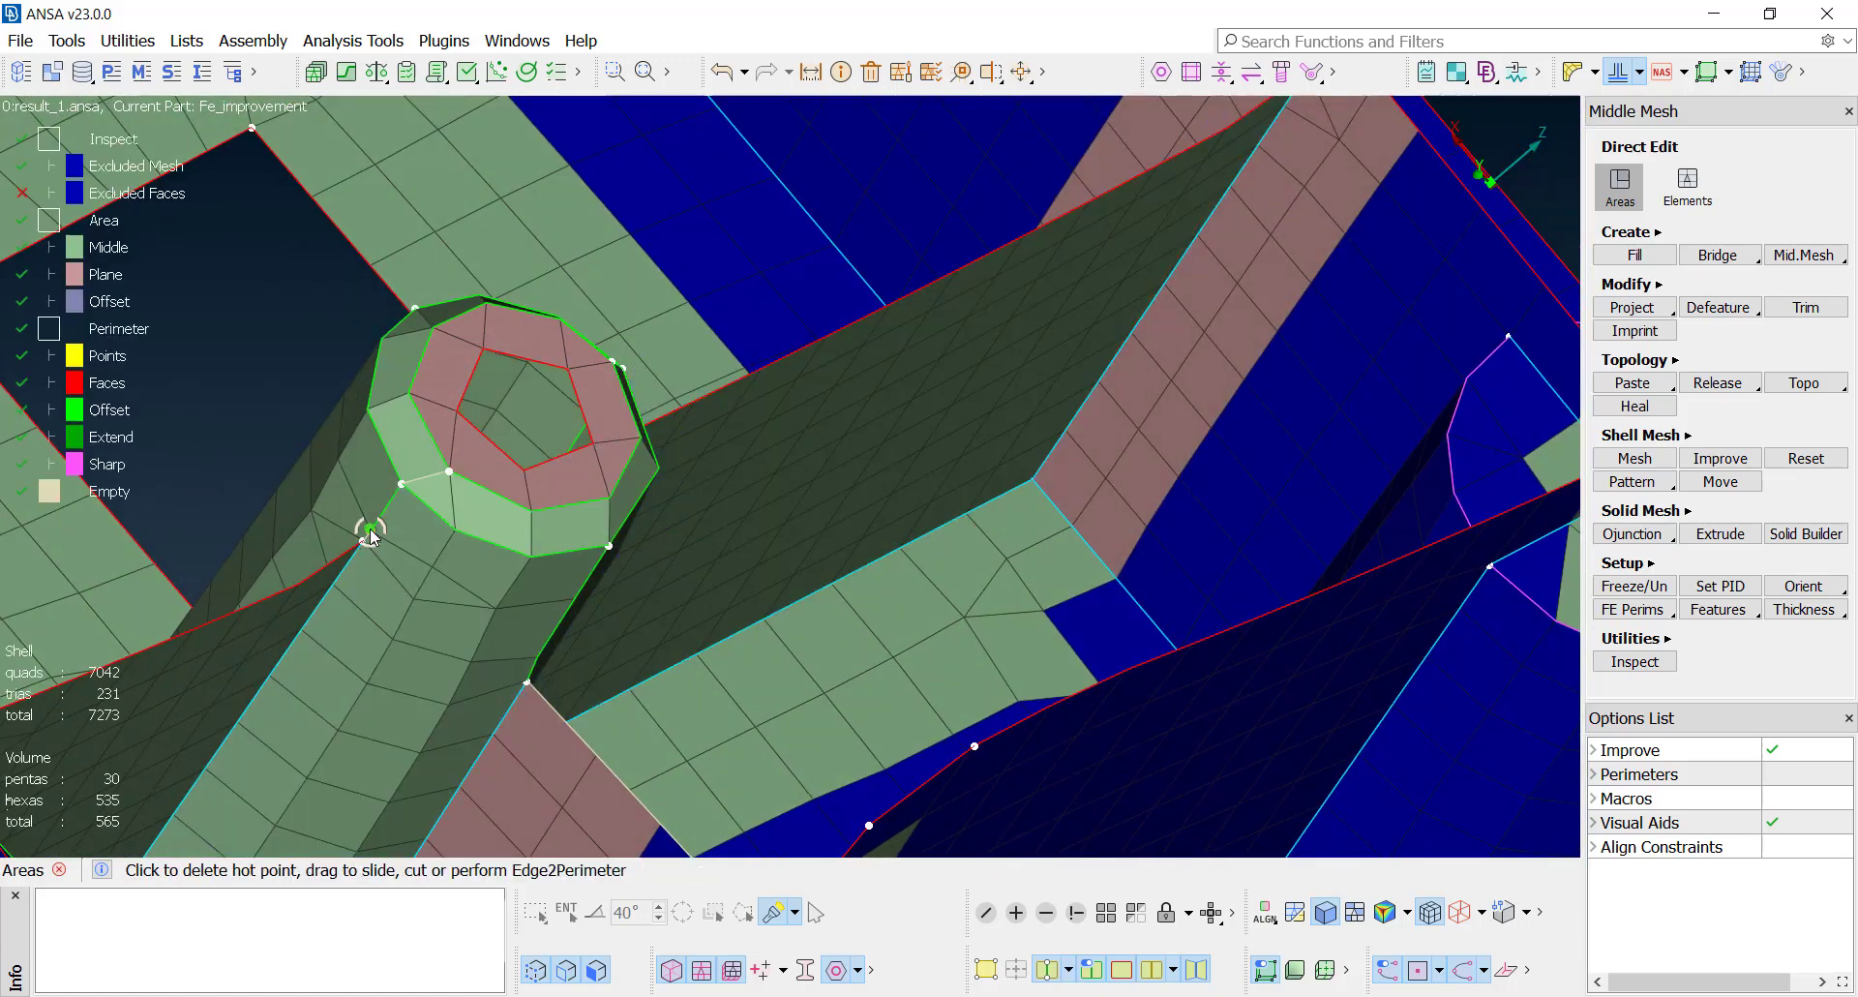
Step: Delete the extra hole hot point; add the hole perimeter and the area below to the constraint
{"action": "left_click", "coordinate": [372, 531]}
{"action": "left_click_drag", "start_coordinate": [427, 481], "coordinate": [474, 464]}
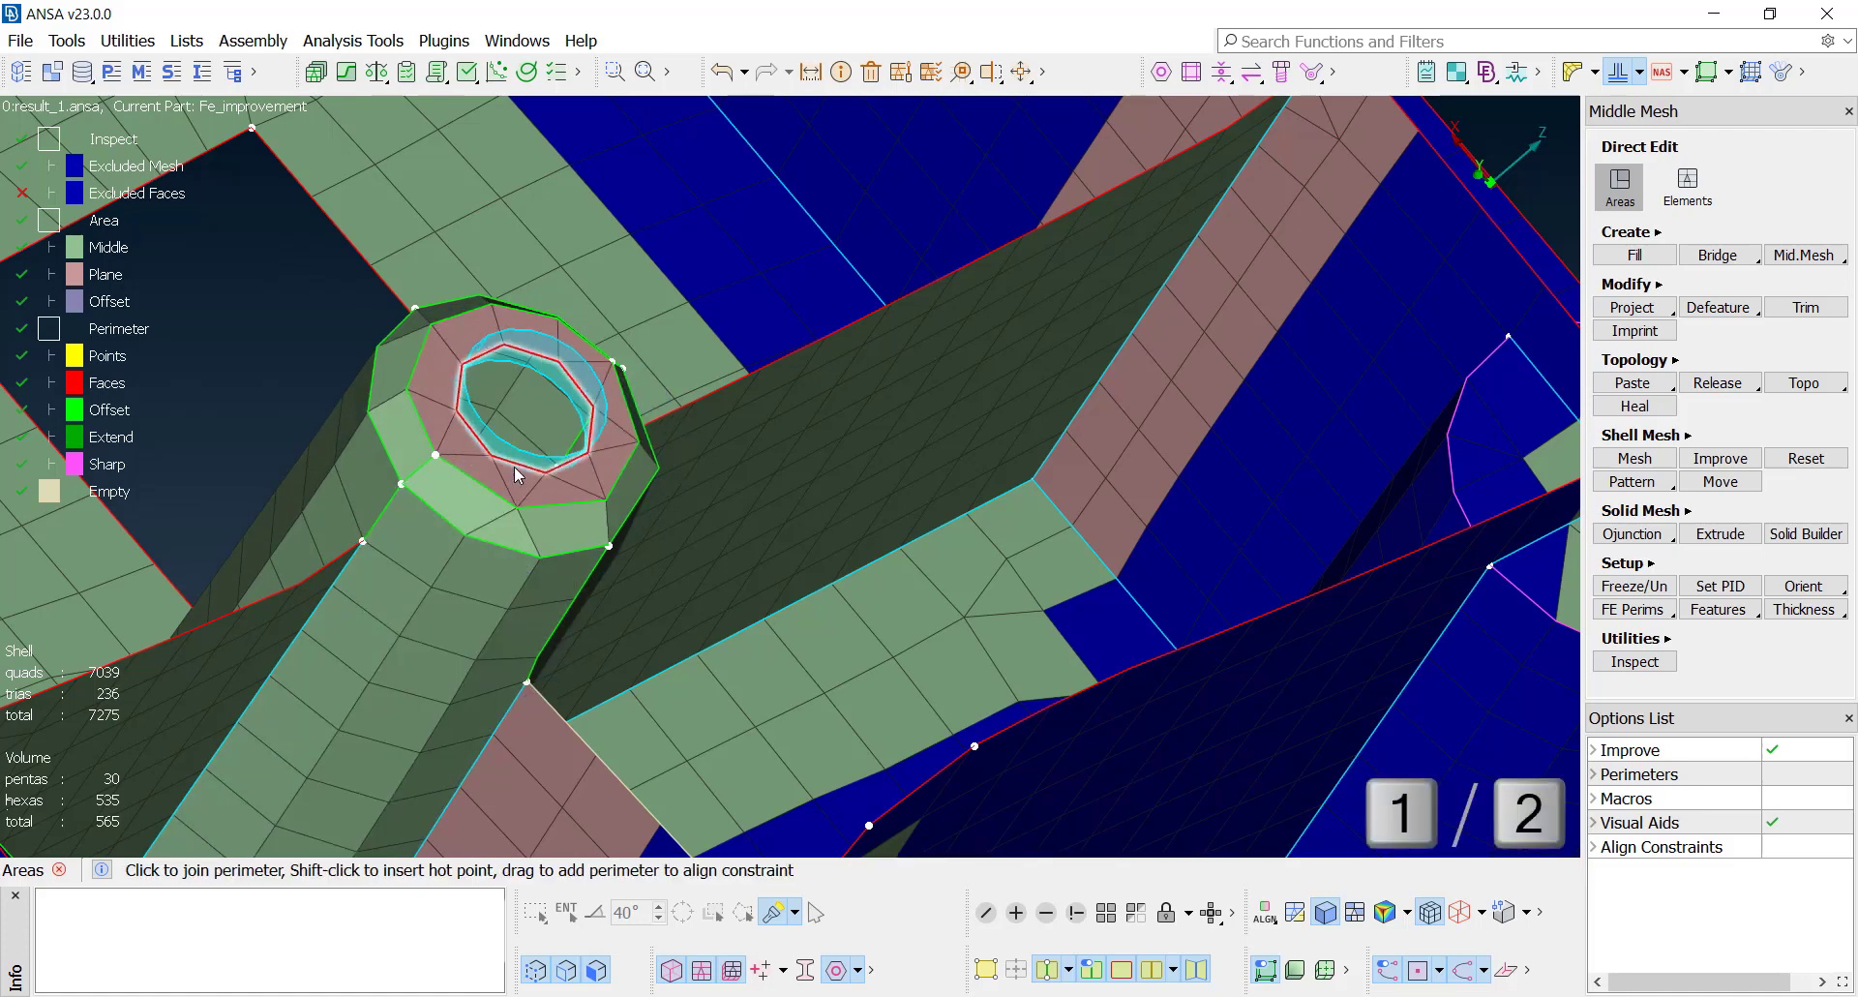
{"action": "mouse_move", "coordinate": [514, 466]}
{"action": "left_mouse_down"}
{"action": "mouse_move", "coordinate": [805, 484]}
{"action": "mouse_move", "coordinate": [840, 579]}
{"action": "left_mouse_up"}
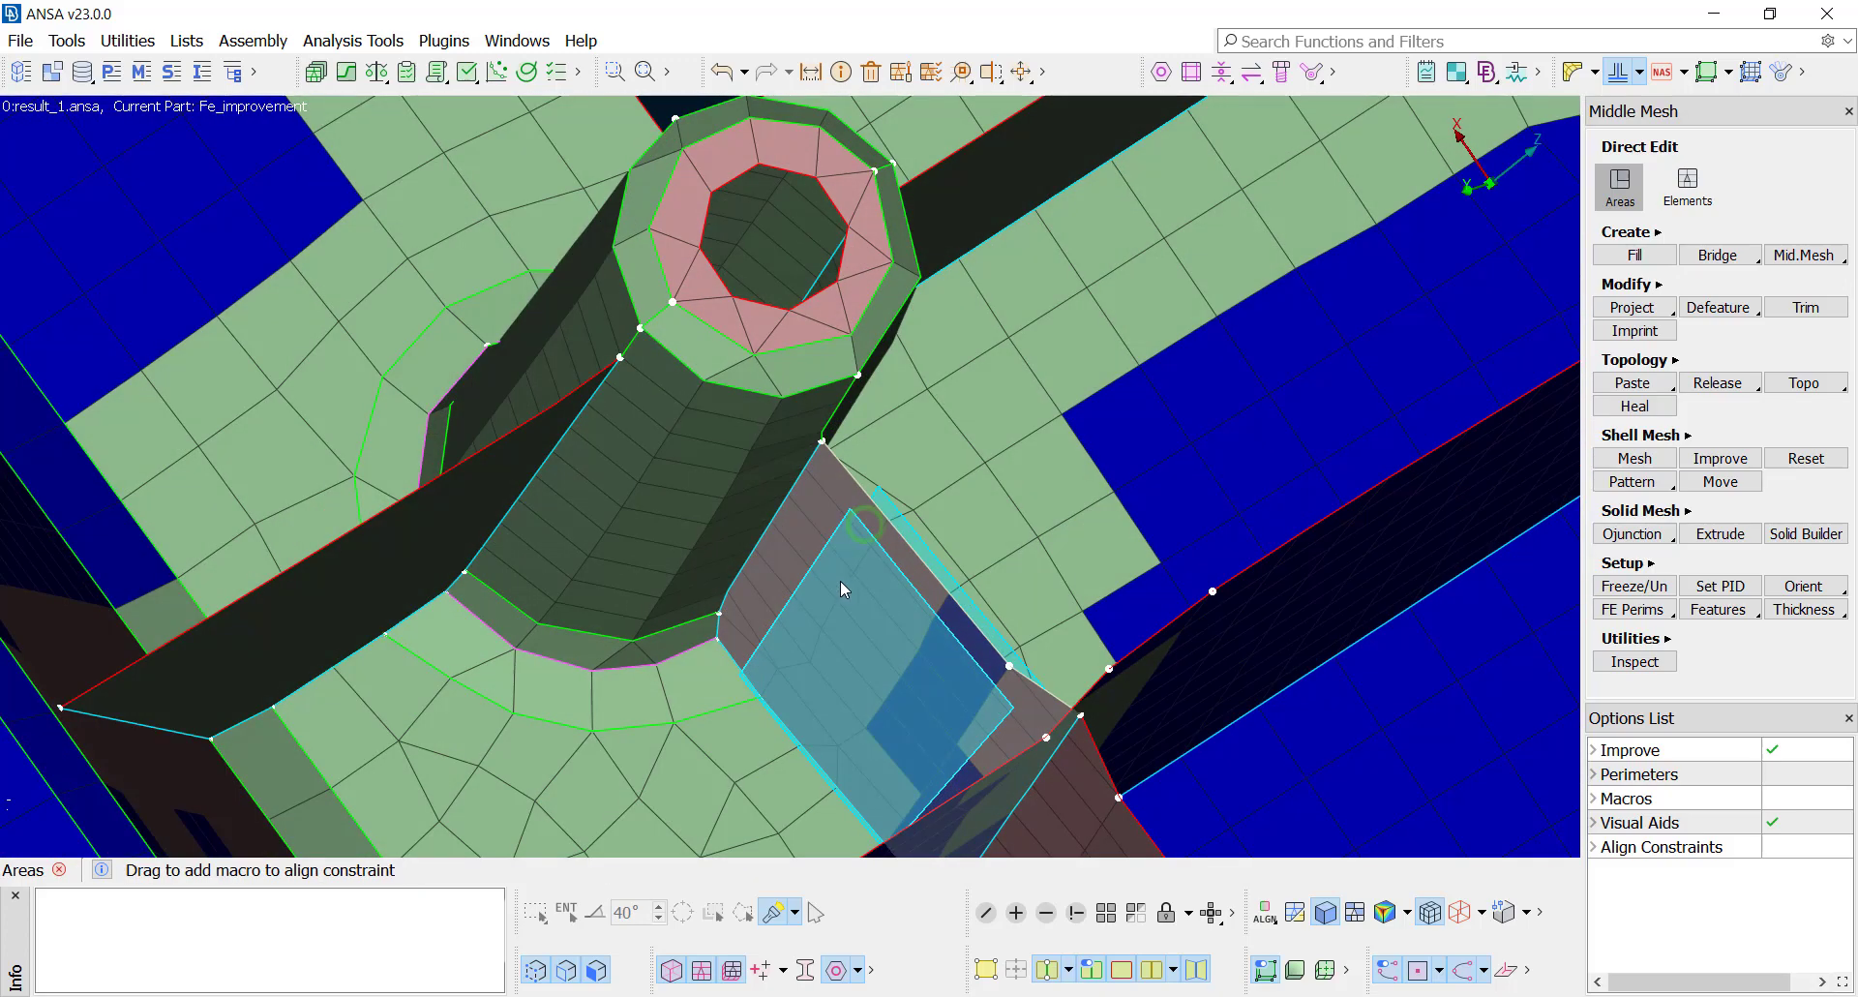
Step: Give the rib perimeter a Faces align constraint to the picked geometry face, including the rib edge
{"action": "right_click", "coordinate": [889, 527]}
{"action": "mouse_move", "coordinate": [972, 536]}
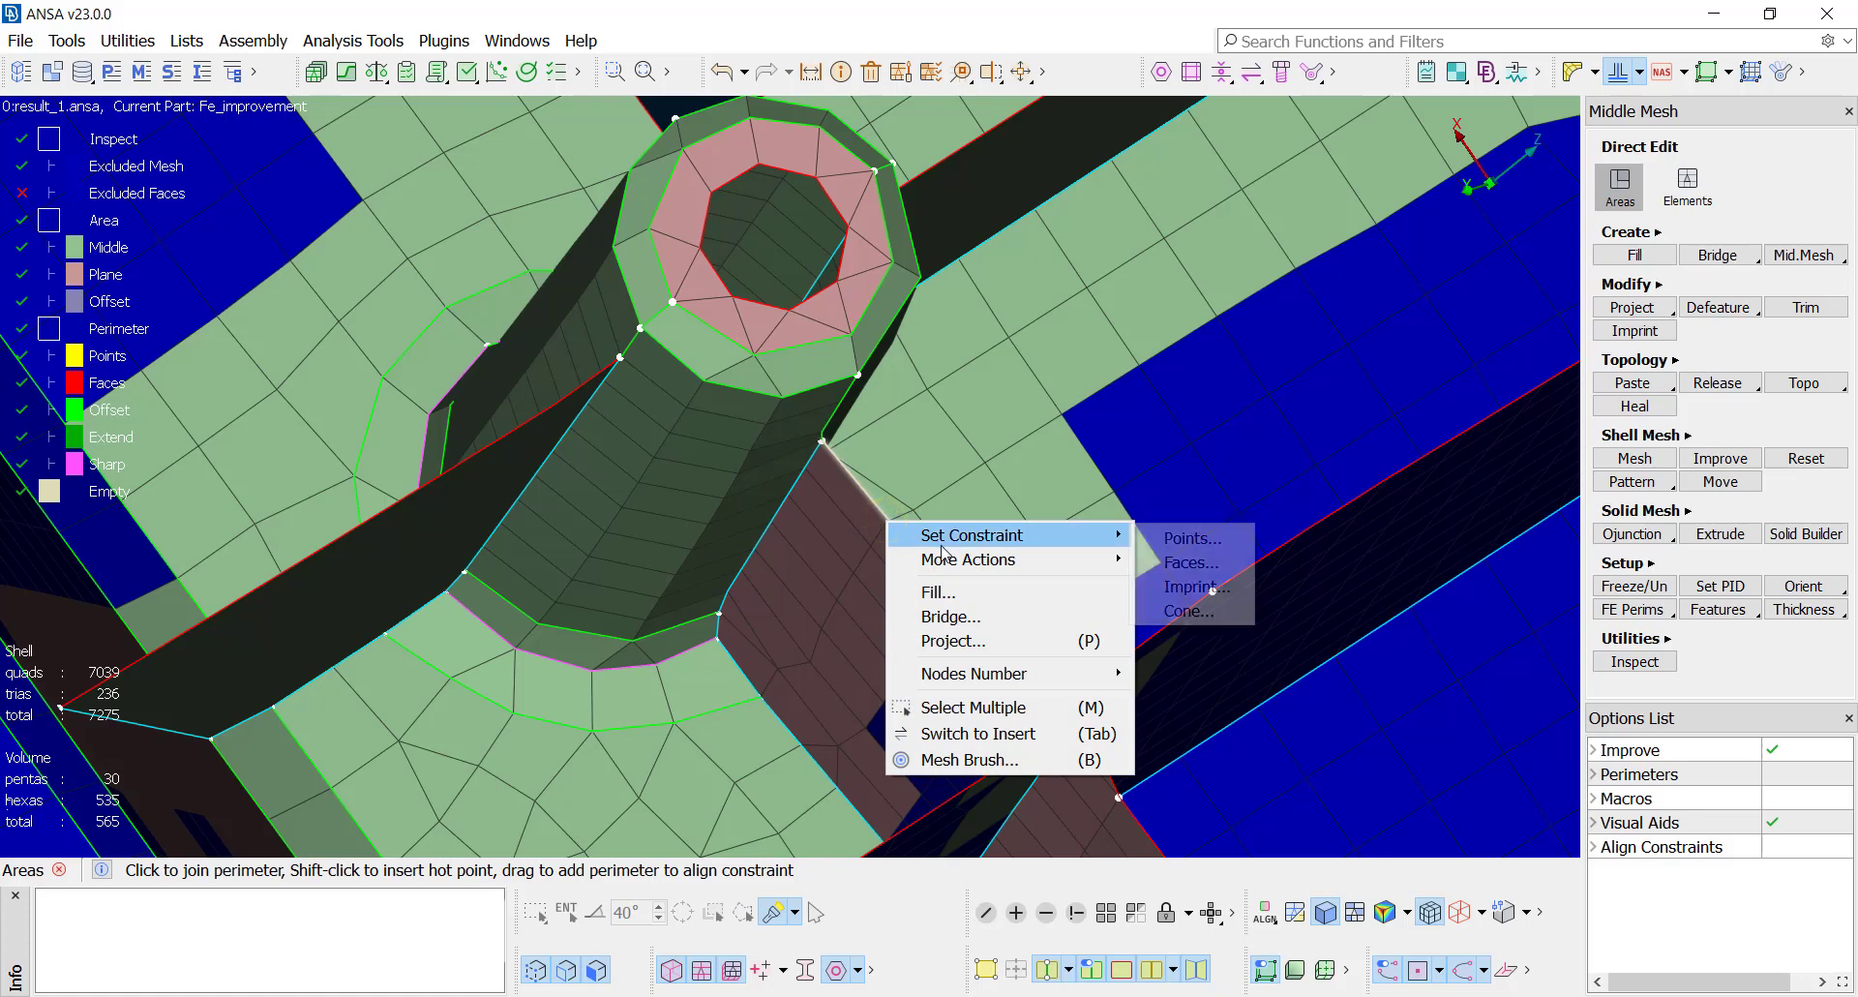
{"action": "left_click", "coordinate": [1189, 562]}
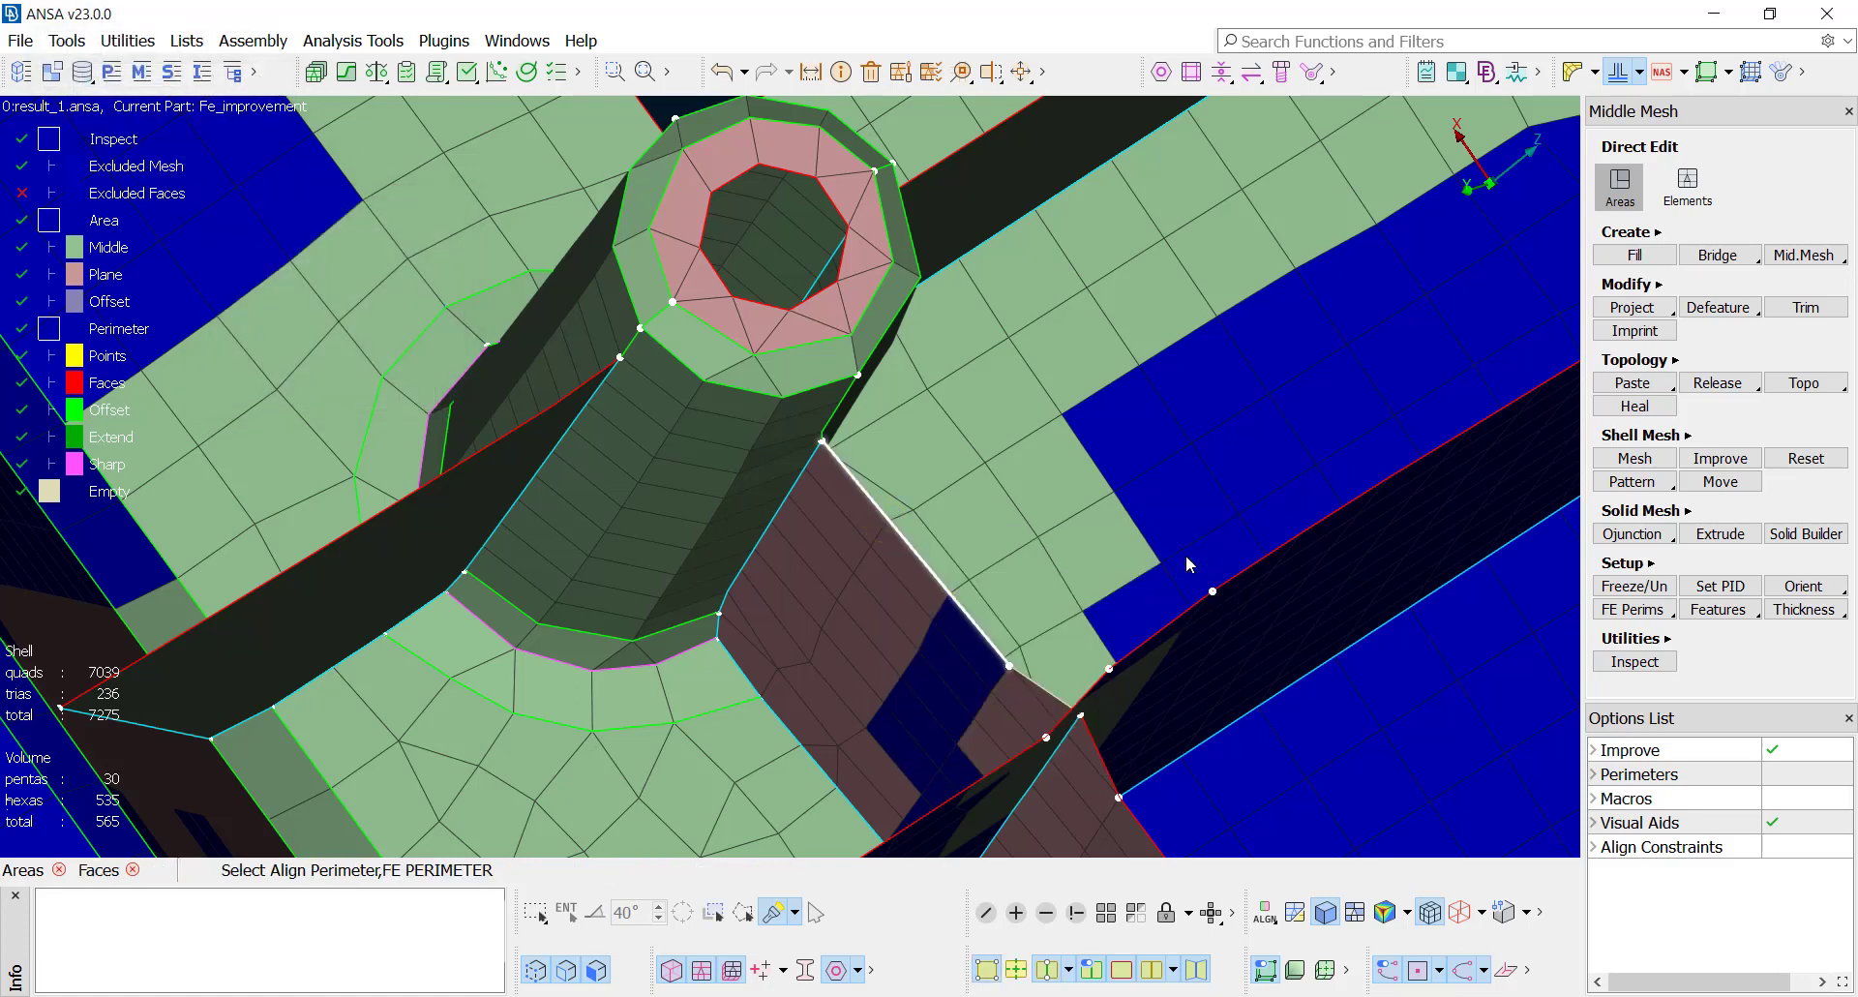
{"action": "middle_click", "coordinate": [1186, 555]}
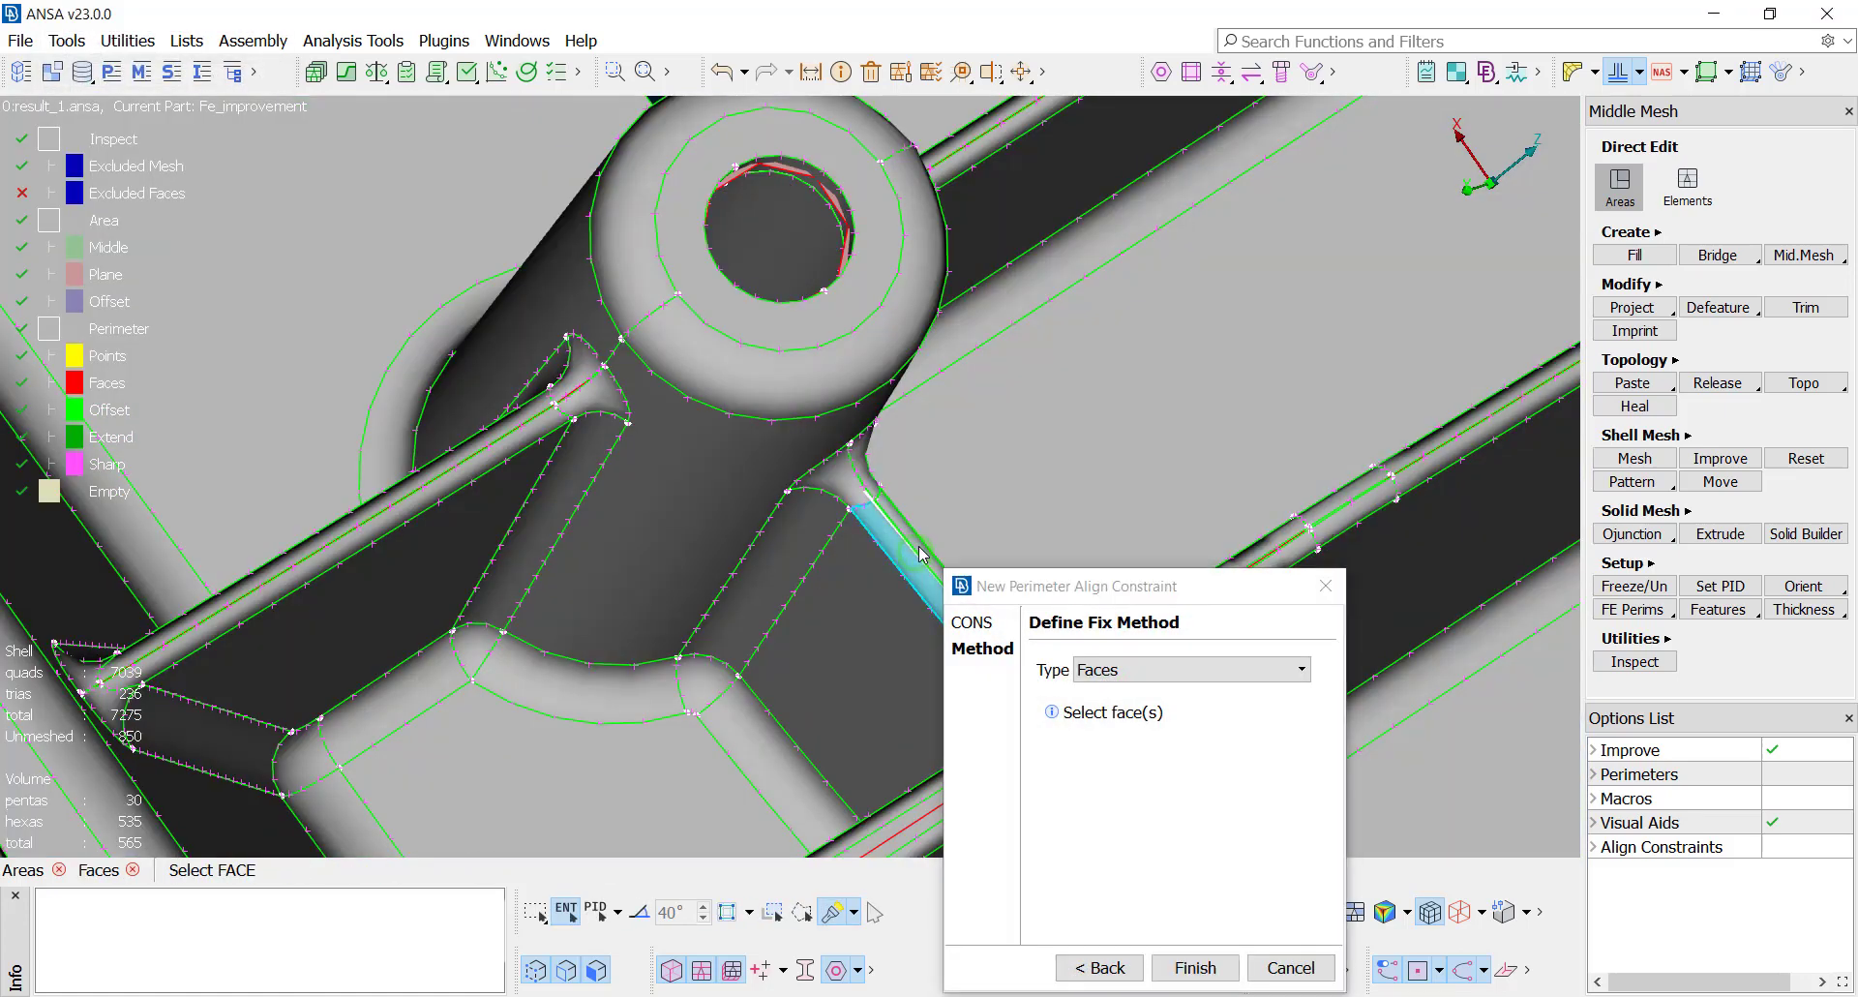
{"action": "left_click", "coordinate": [857, 590]}
{"action": "middle_click", "coordinate": [856, 590]}
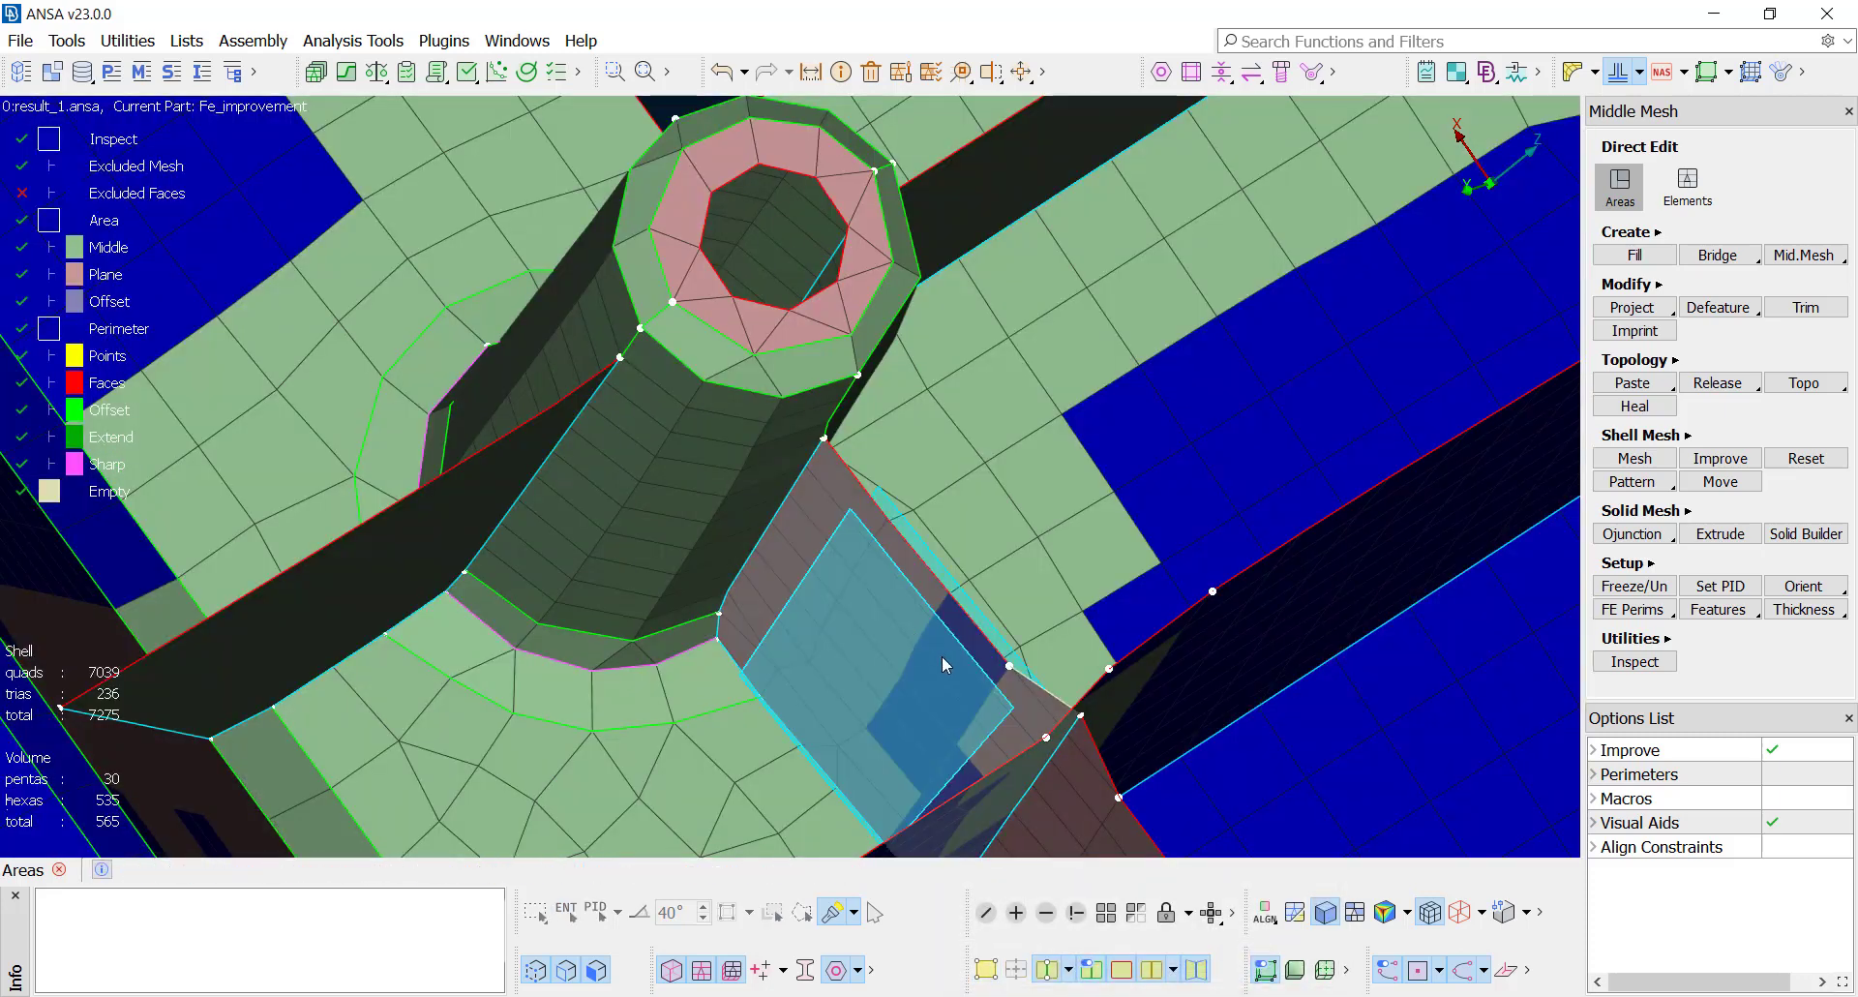
{"action": "left_click_drag", "start_coordinate": [1021, 677], "coordinate": [989, 643]}
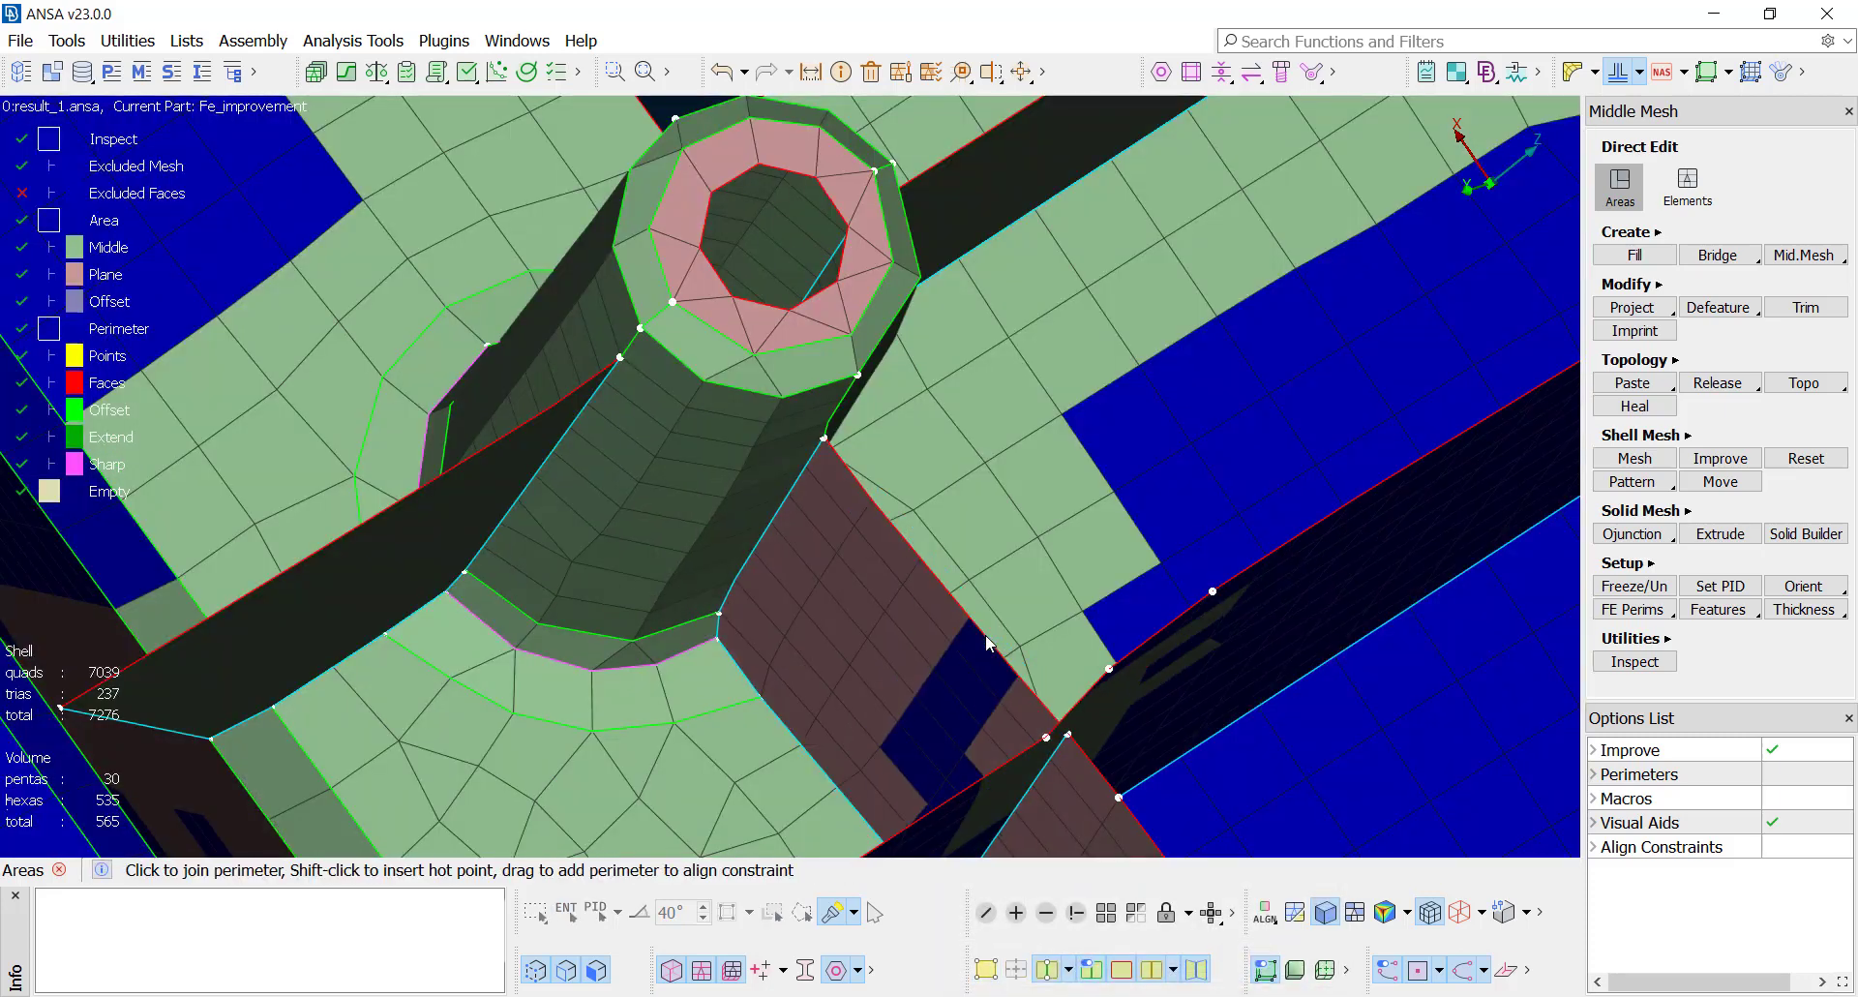
Step: Reconstruct the mesh locally around the boss base with the Mesh Brush and fit the view
{"action": "scroll", "coordinate": [987, 642], "scroll_direction": "down", "scroll_amount": 3}
{"action": "key", "text": "b"}
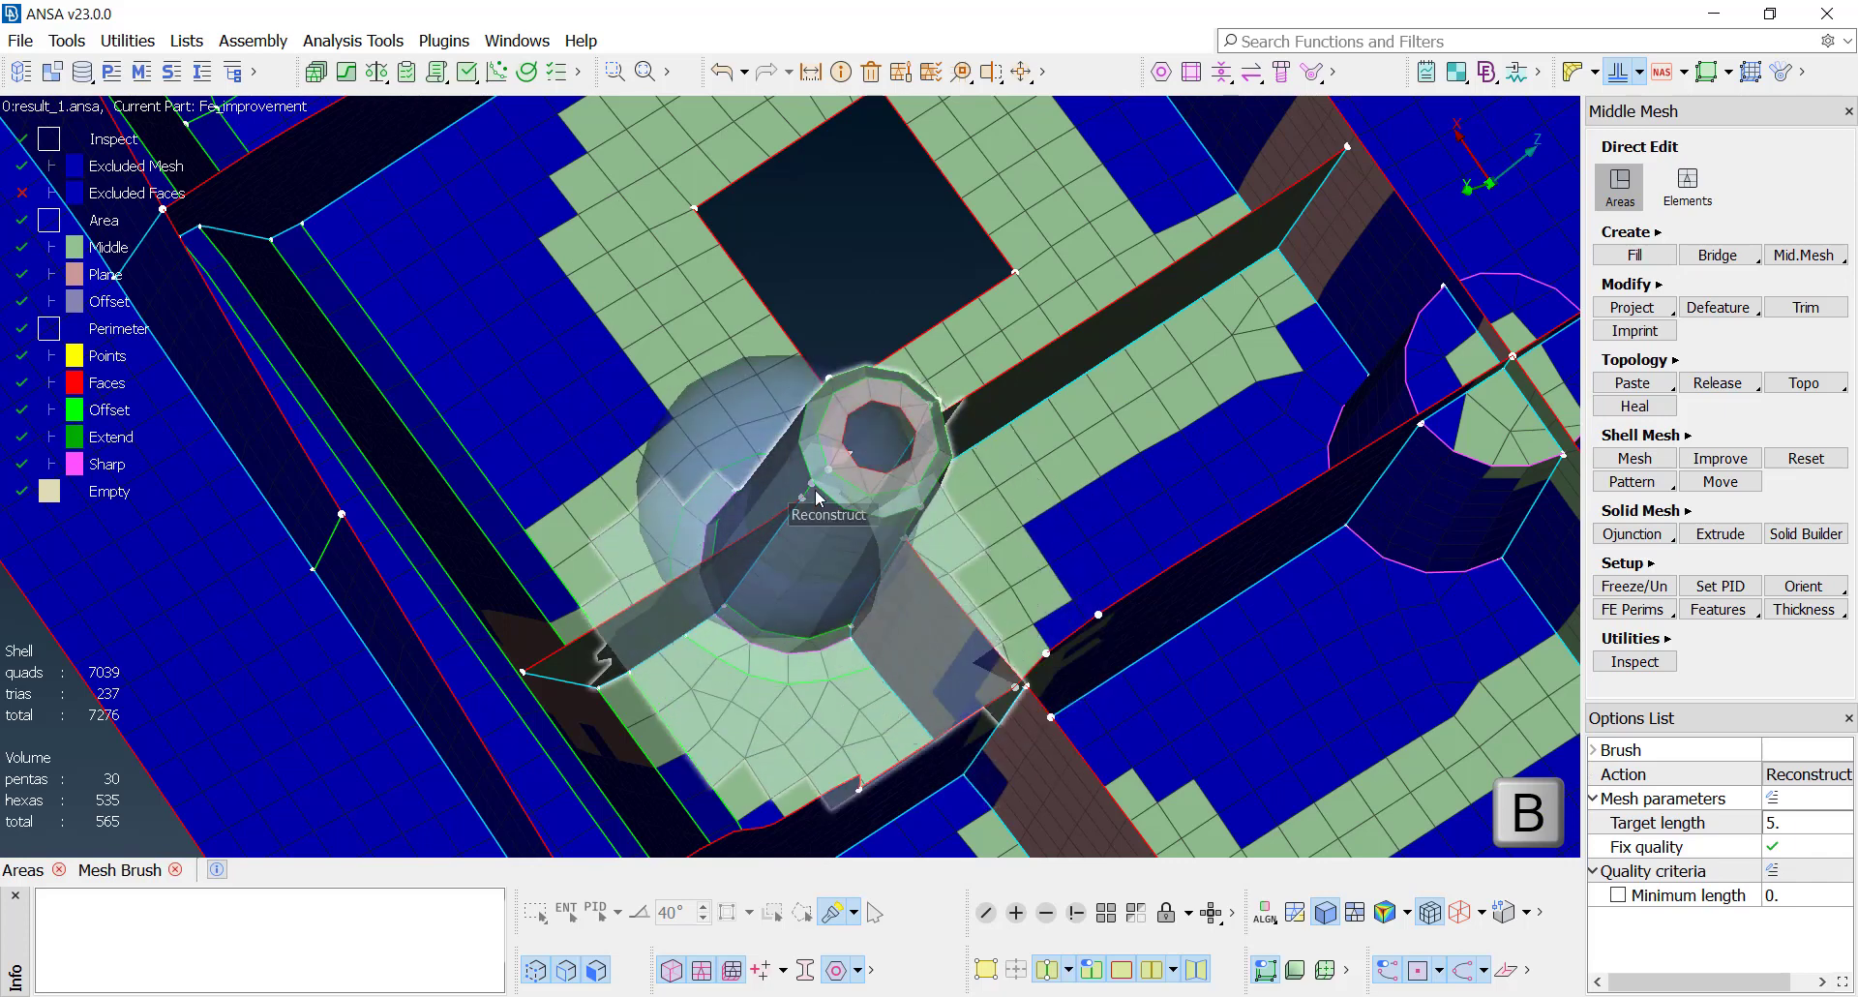
{"action": "left_click", "coordinate": [898, 611]}
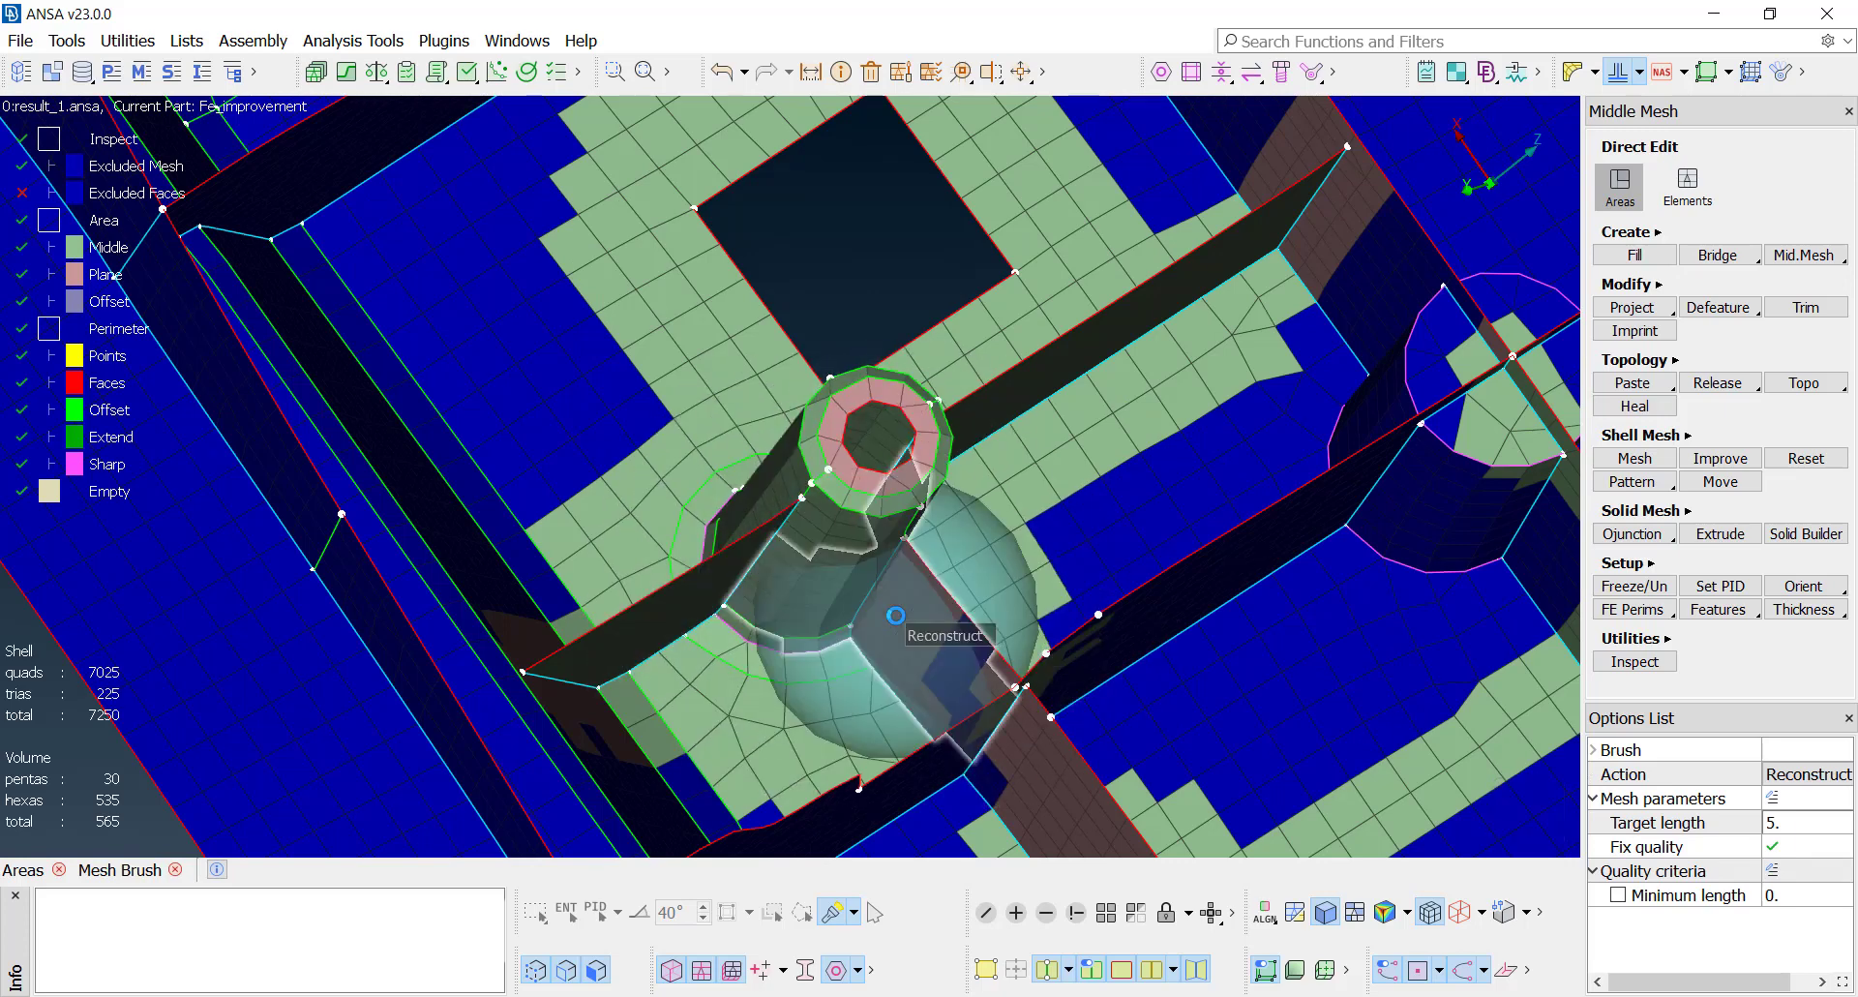
{"action": "key", "text": "Escape"}
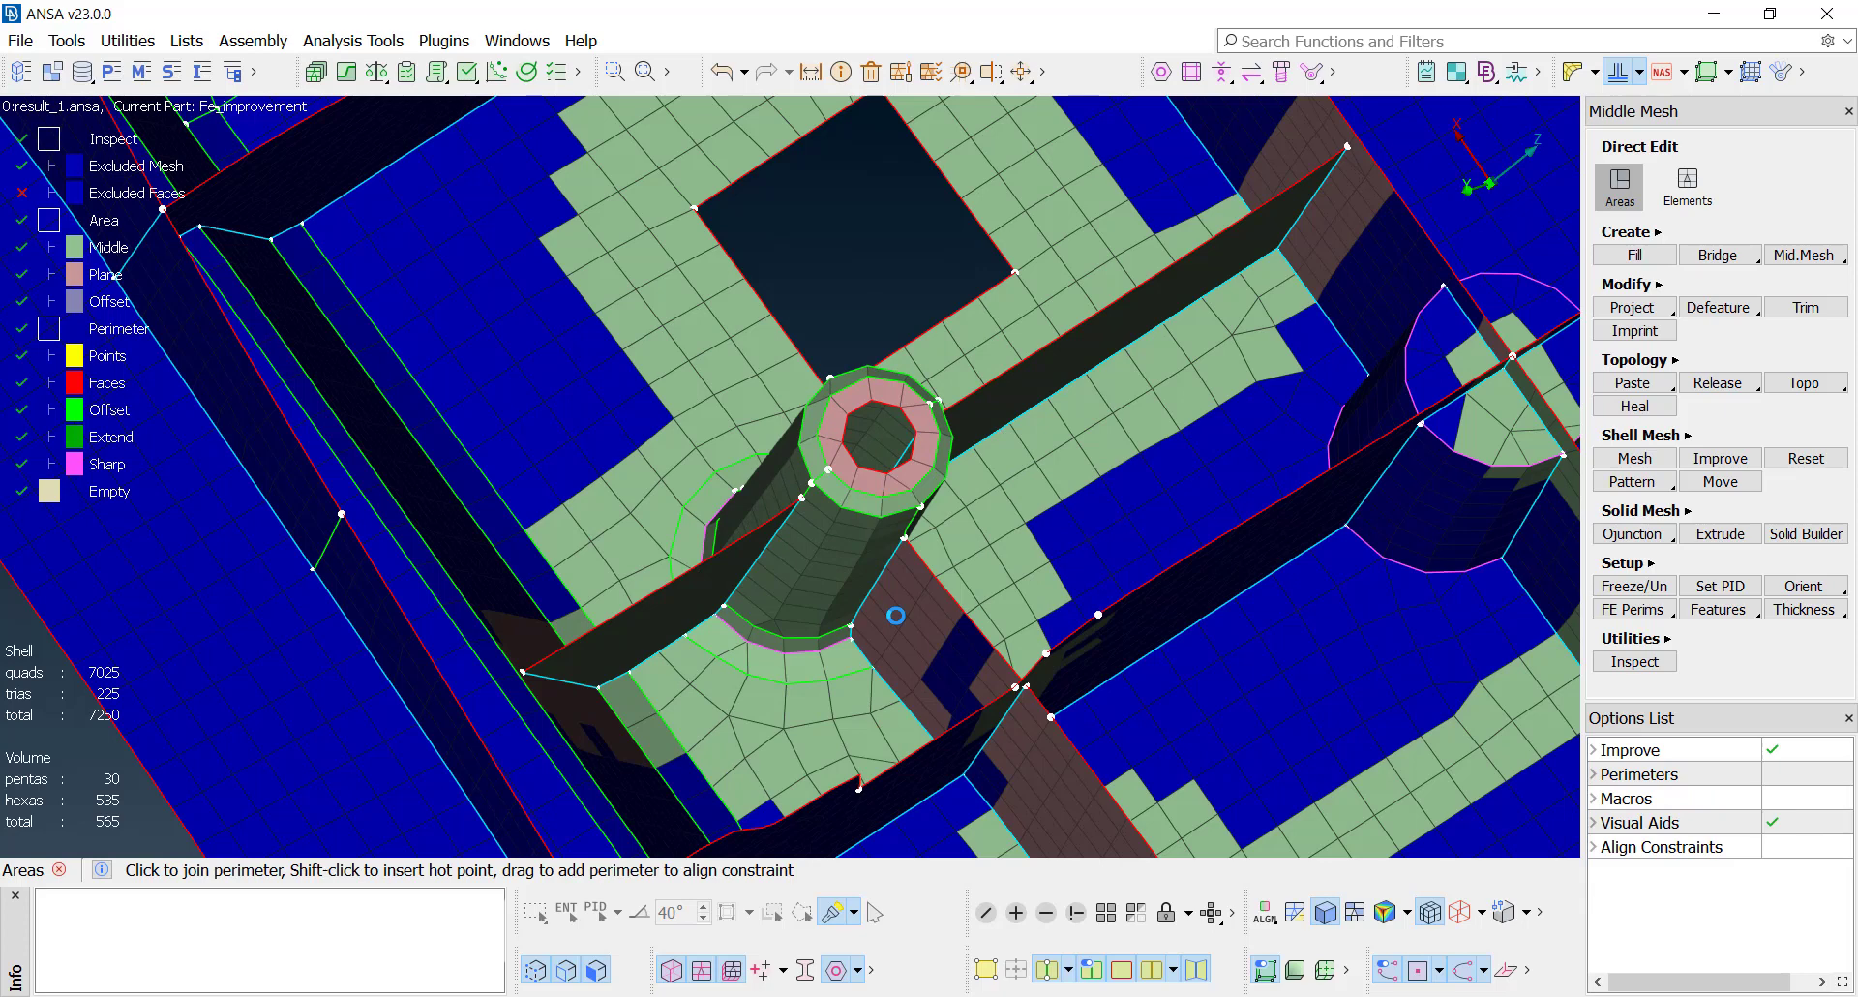
{"action": "key", "text": "F1"}
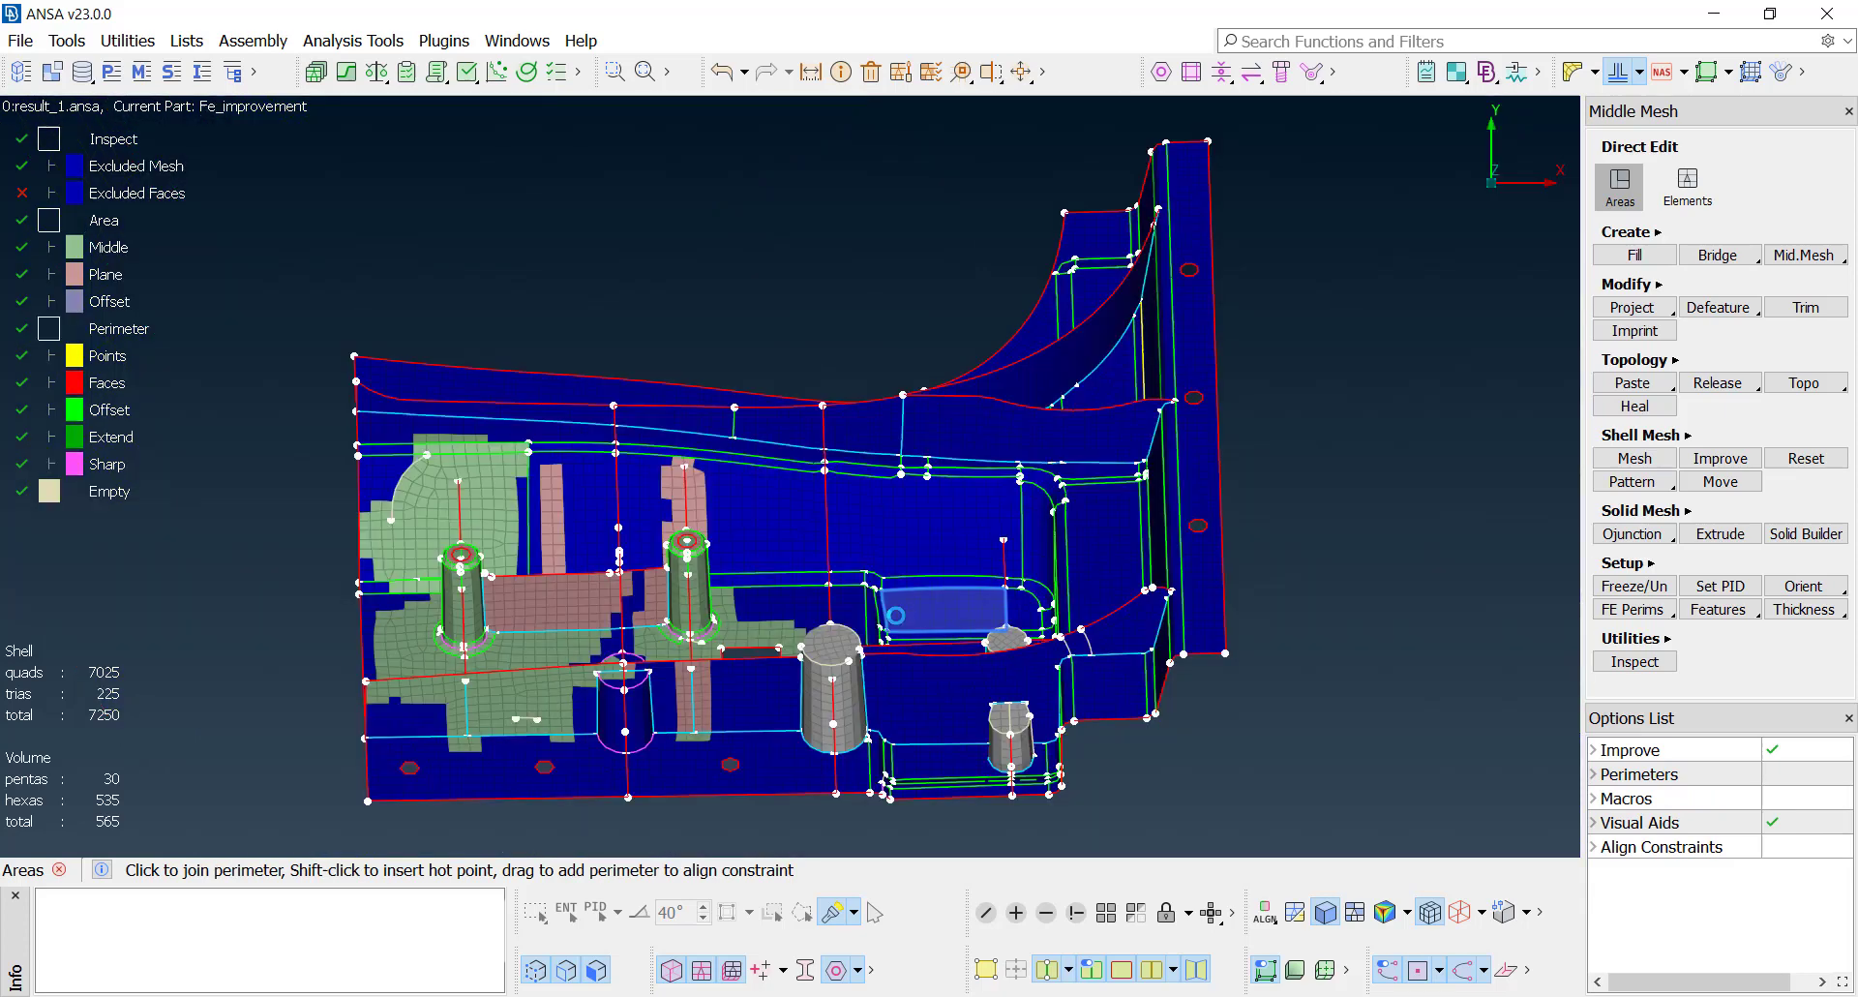
Step: Delete the hot point to remove the sliver strip, then orbit to view the boss upright
{"action": "scroll", "coordinate": [484, 576], "scroll_direction": "up", "scroll_amount": 5}
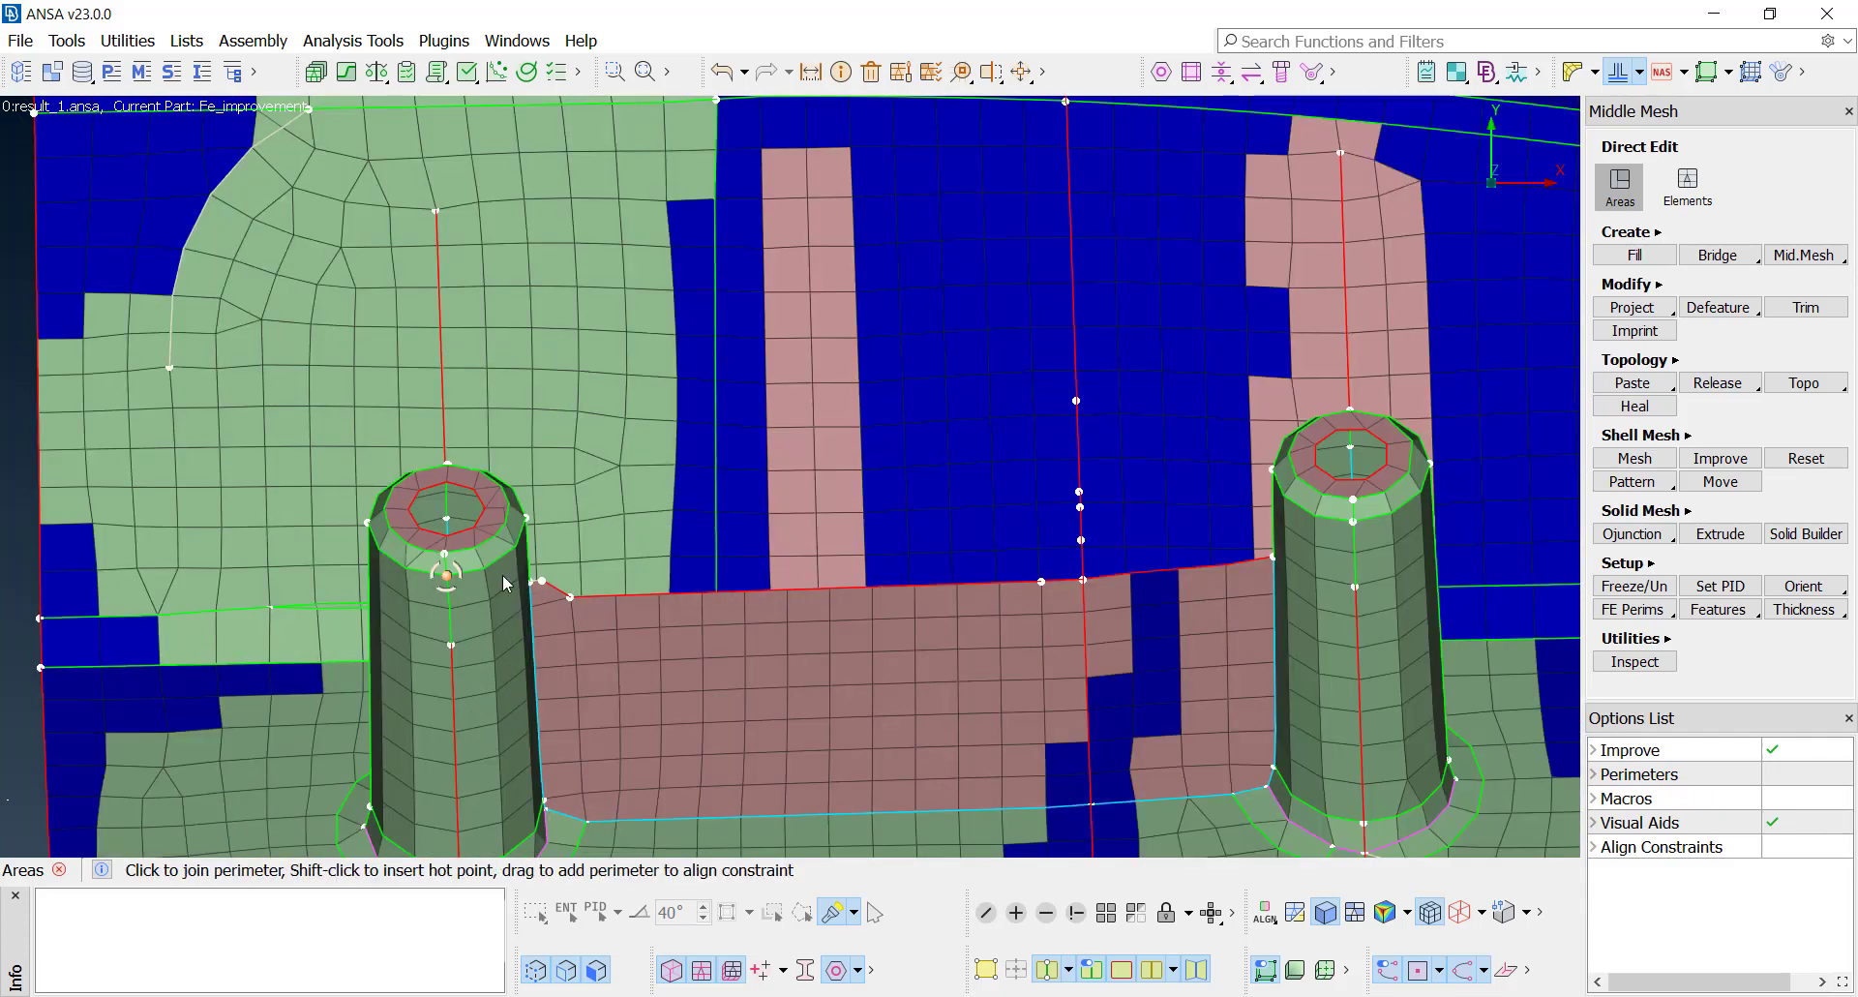
{"action": "left_click", "coordinate": [569, 599]}
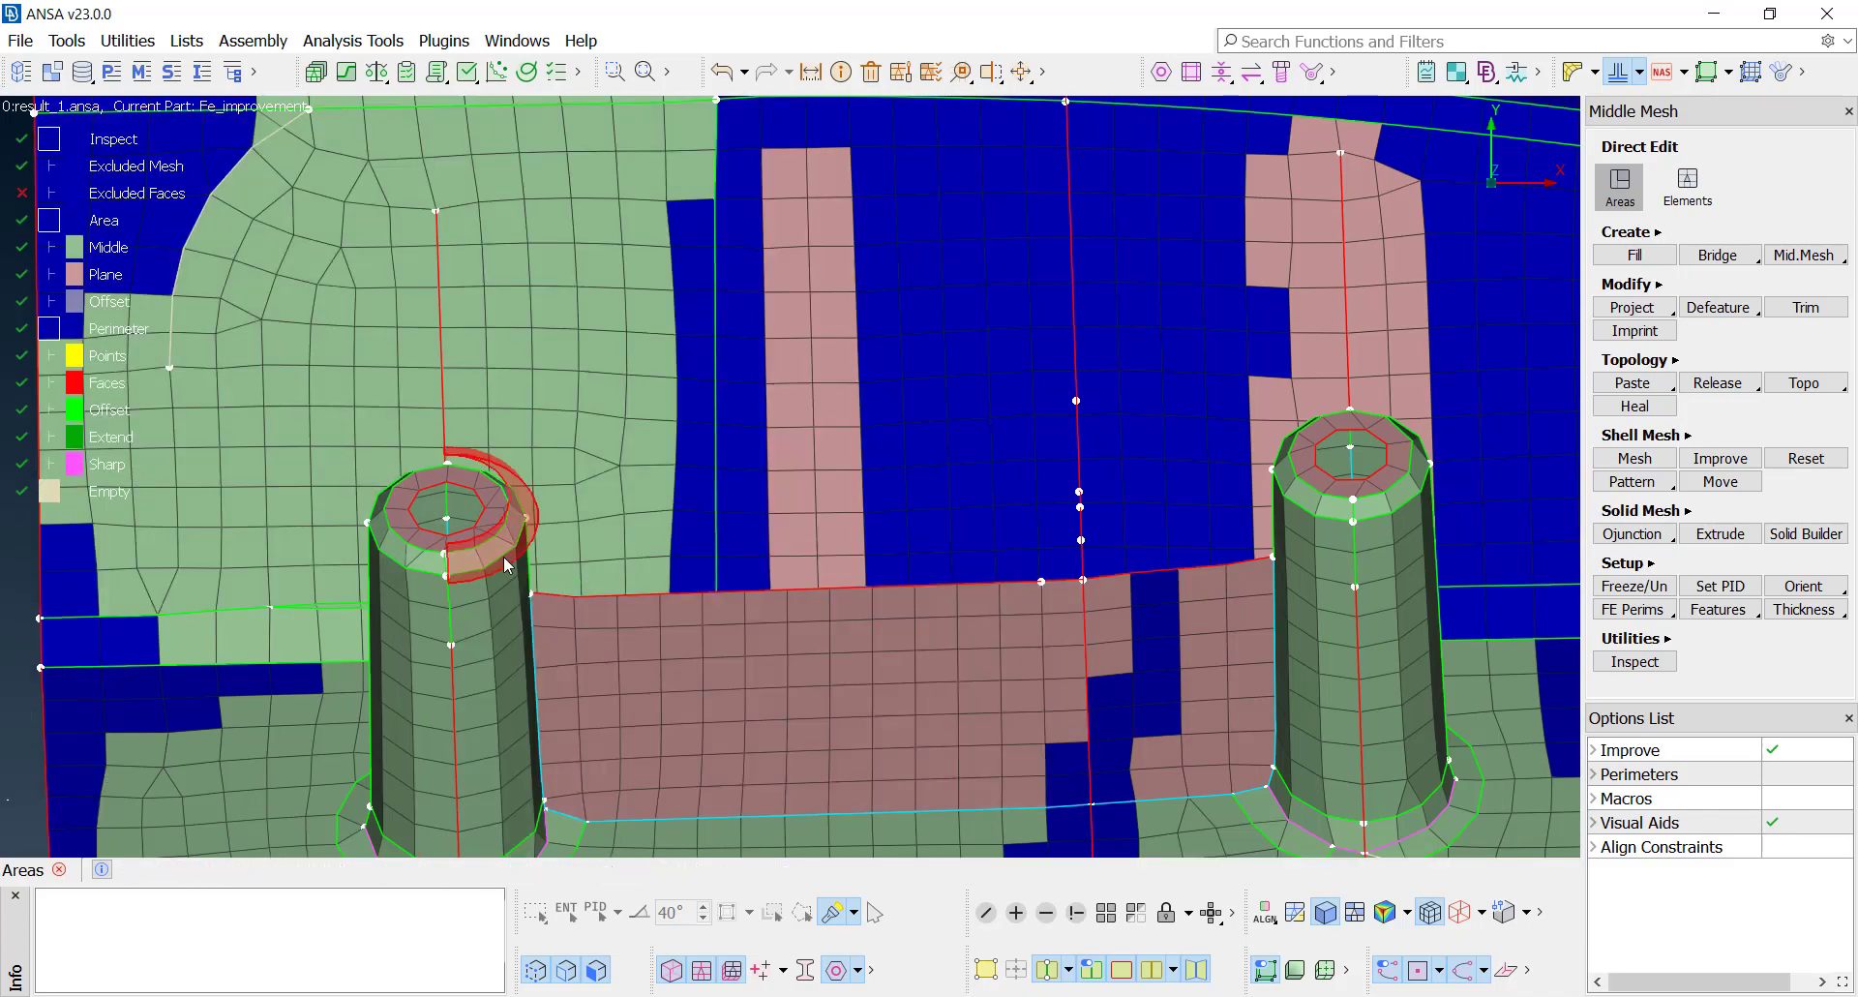
{"action": "mouse_move", "coordinate": [492, 646]}
{"action": "left_mouse_down", "text": "ctrl"}
{"action": "mouse_move", "coordinate": [469, 579]}
{"action": "mouse_move", "coordinate": [389, 594]}
{"action": "mouse_move", "coordinate": [540, 524]}
{"action": "left_mouse_up", "text": "ctrl"}
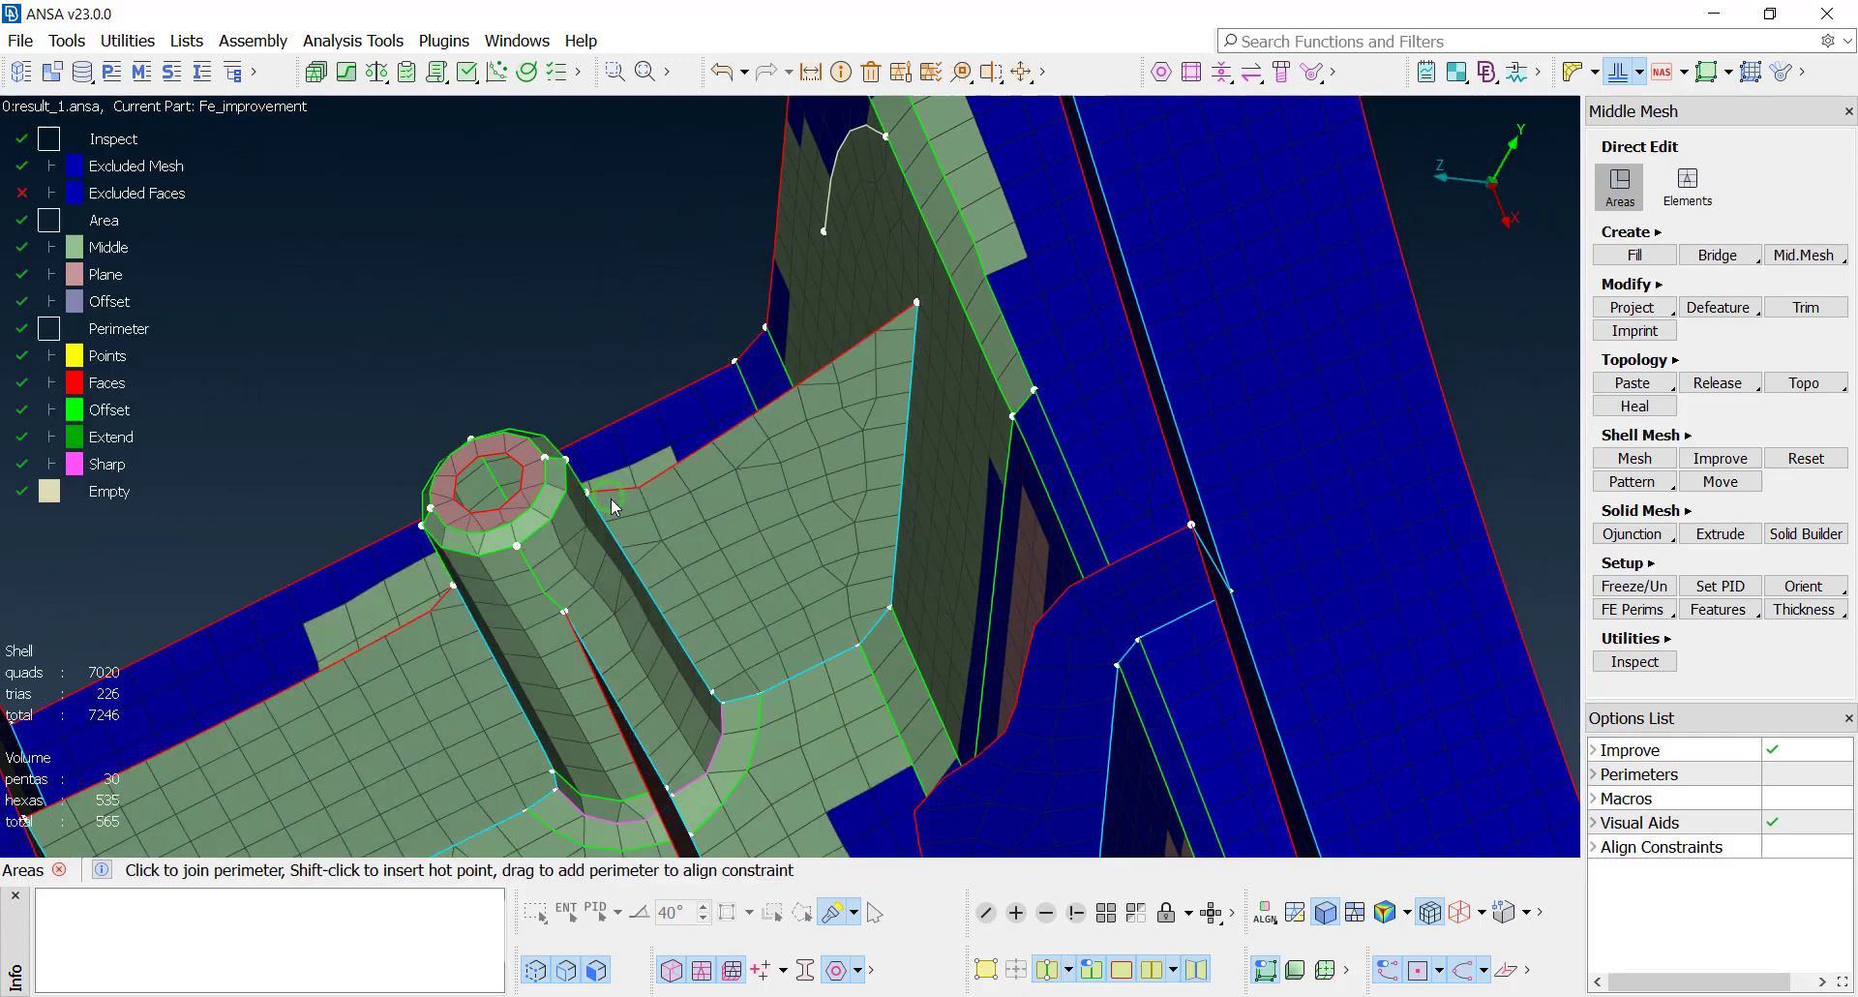
{"action": "mouse_move", "coordinate": [763, 732]}
{"action": "left_mouse_down", "text": "ctrl"}
{"action": "mouse_move", "coordinate": [652, 714]}
{"action": "mouse_move", "coordinate": [750, 681]}
{"action": "left_mouse_up", "text": "ctrl"}
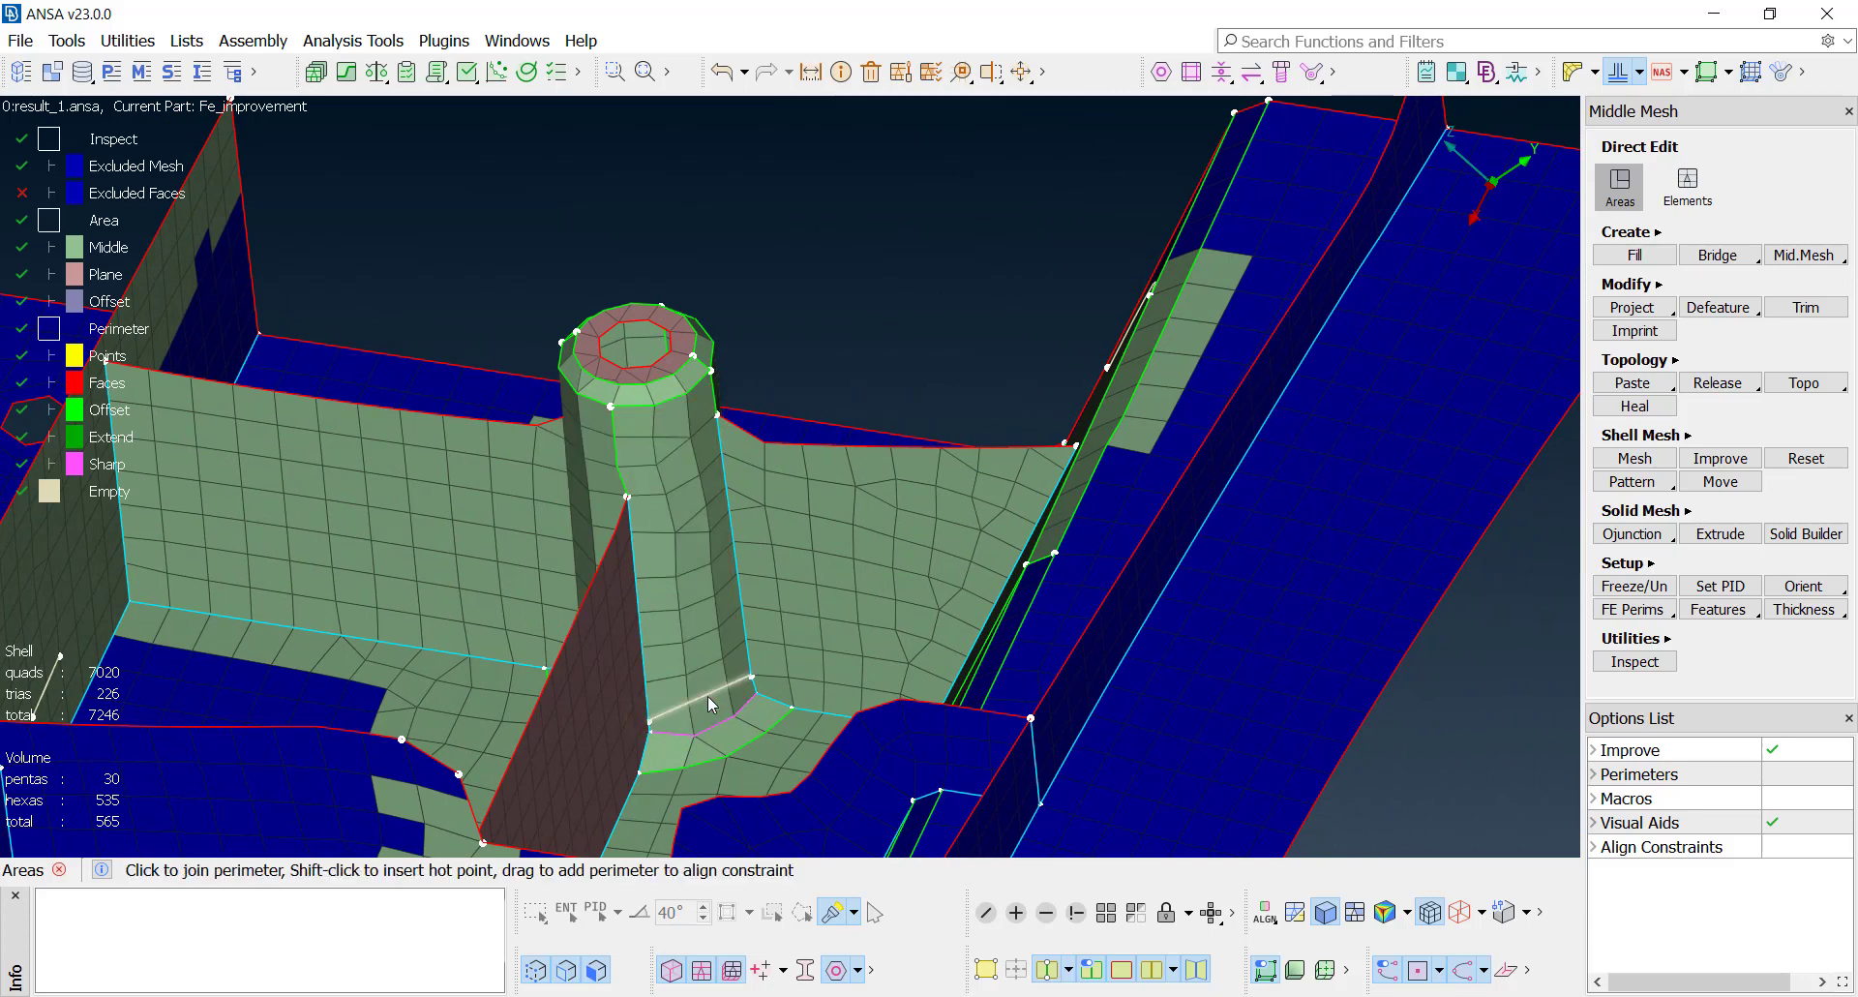
Step: Give the newly cut boss-base perimeter an Imprint constraint onto the picked geometry edge
{"action": "right_click", "coordinate": [706, 695]}
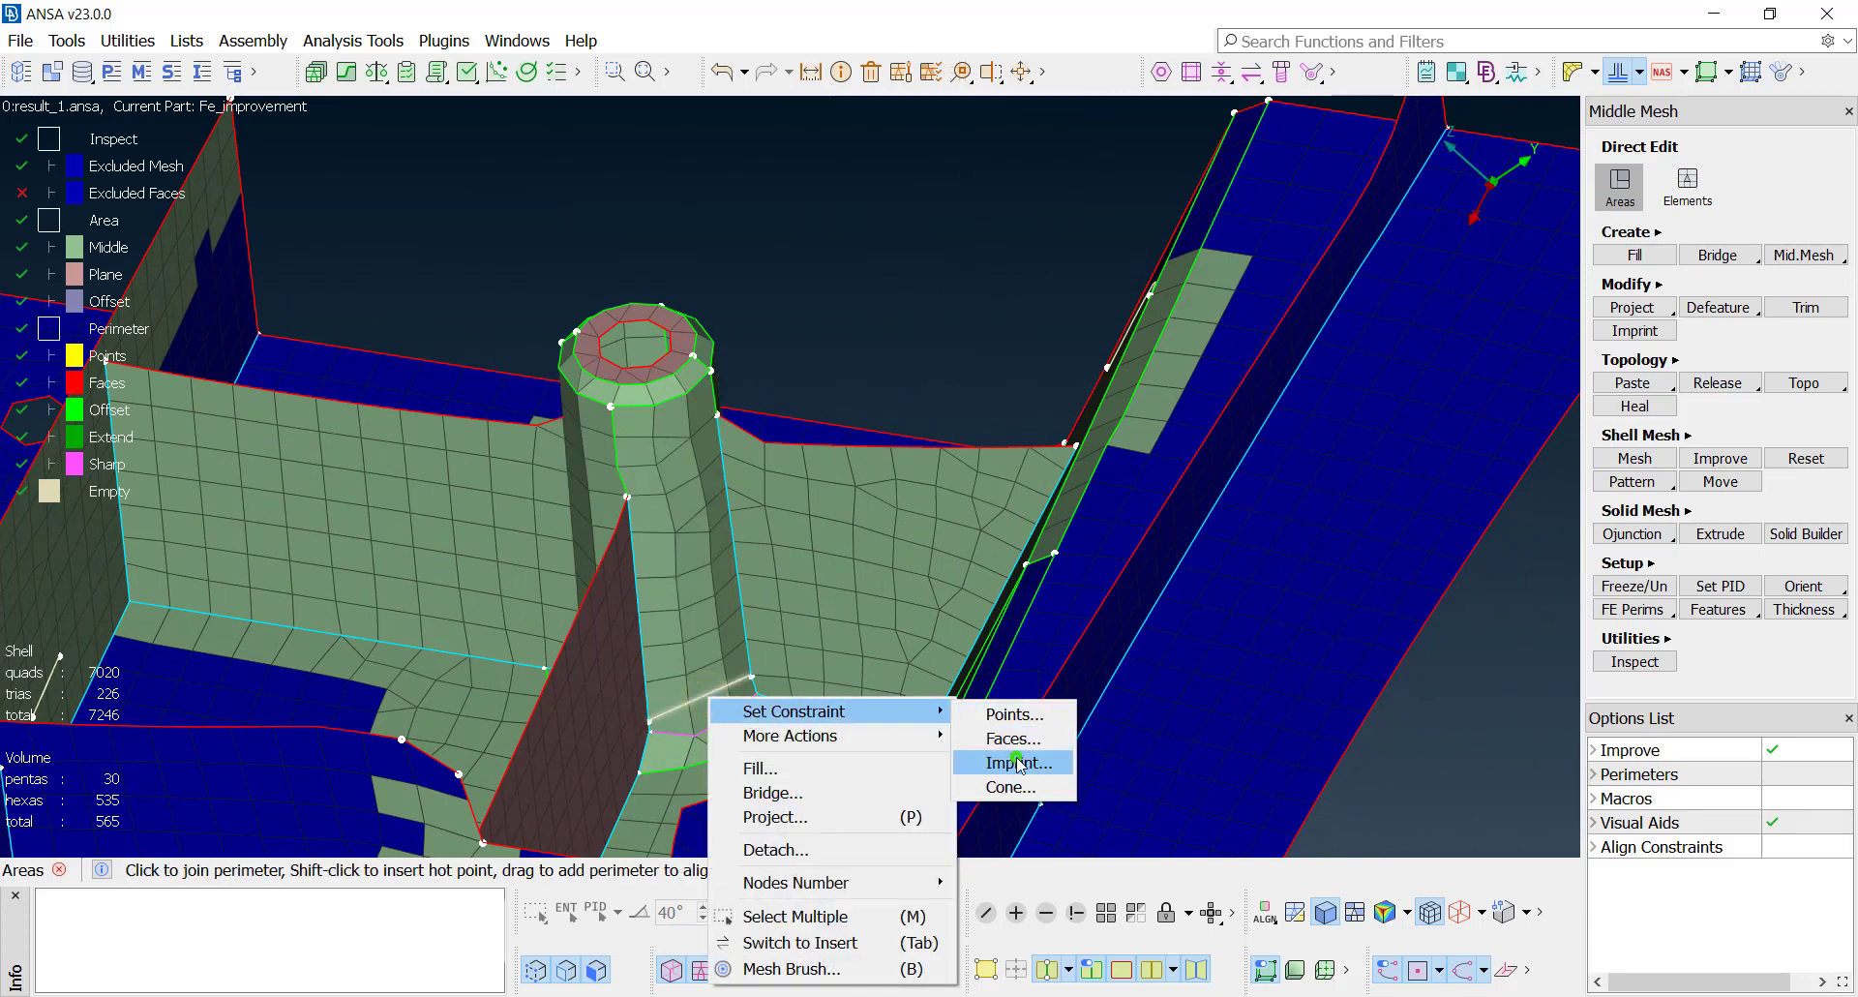
{"action": "left_click", "coordinate": [1015, 763]}
{"action": "middle_click", "coordinate": [1017, 763]}
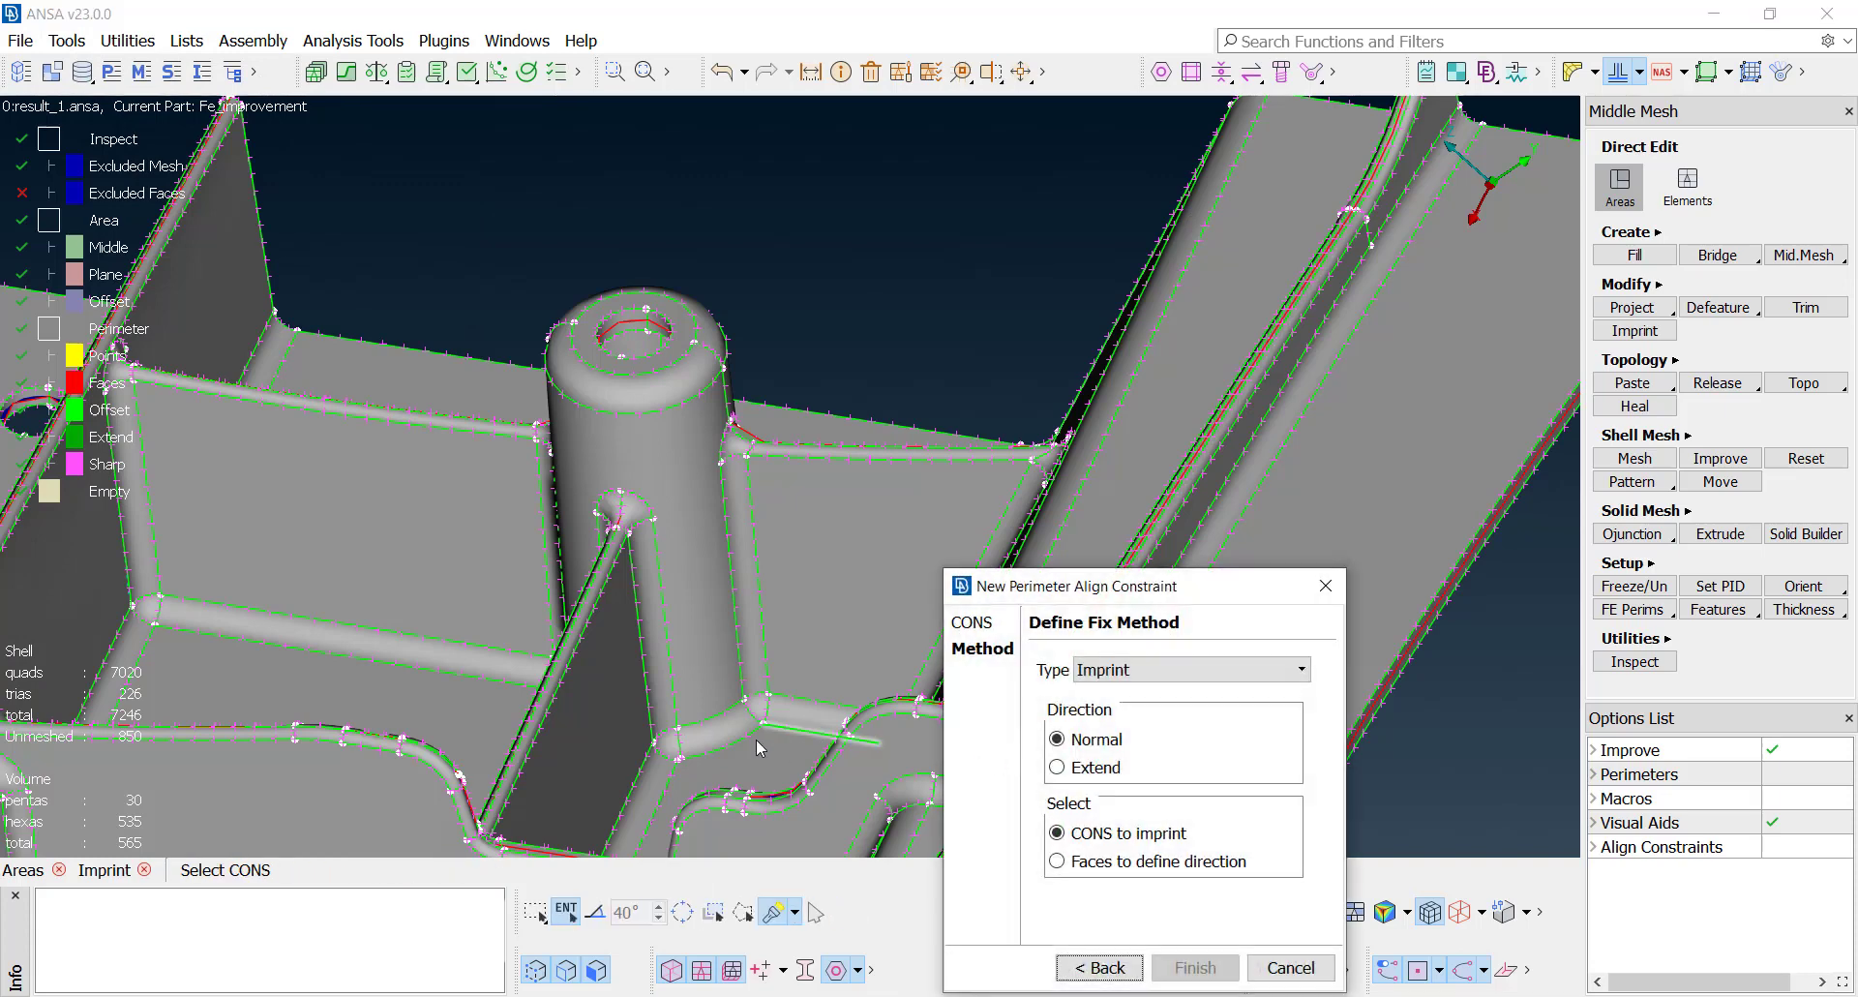
{"action": "left_click", "coordinate": [719, 721]}
{"action": "middle_click", "coordinate": [797, 722]}
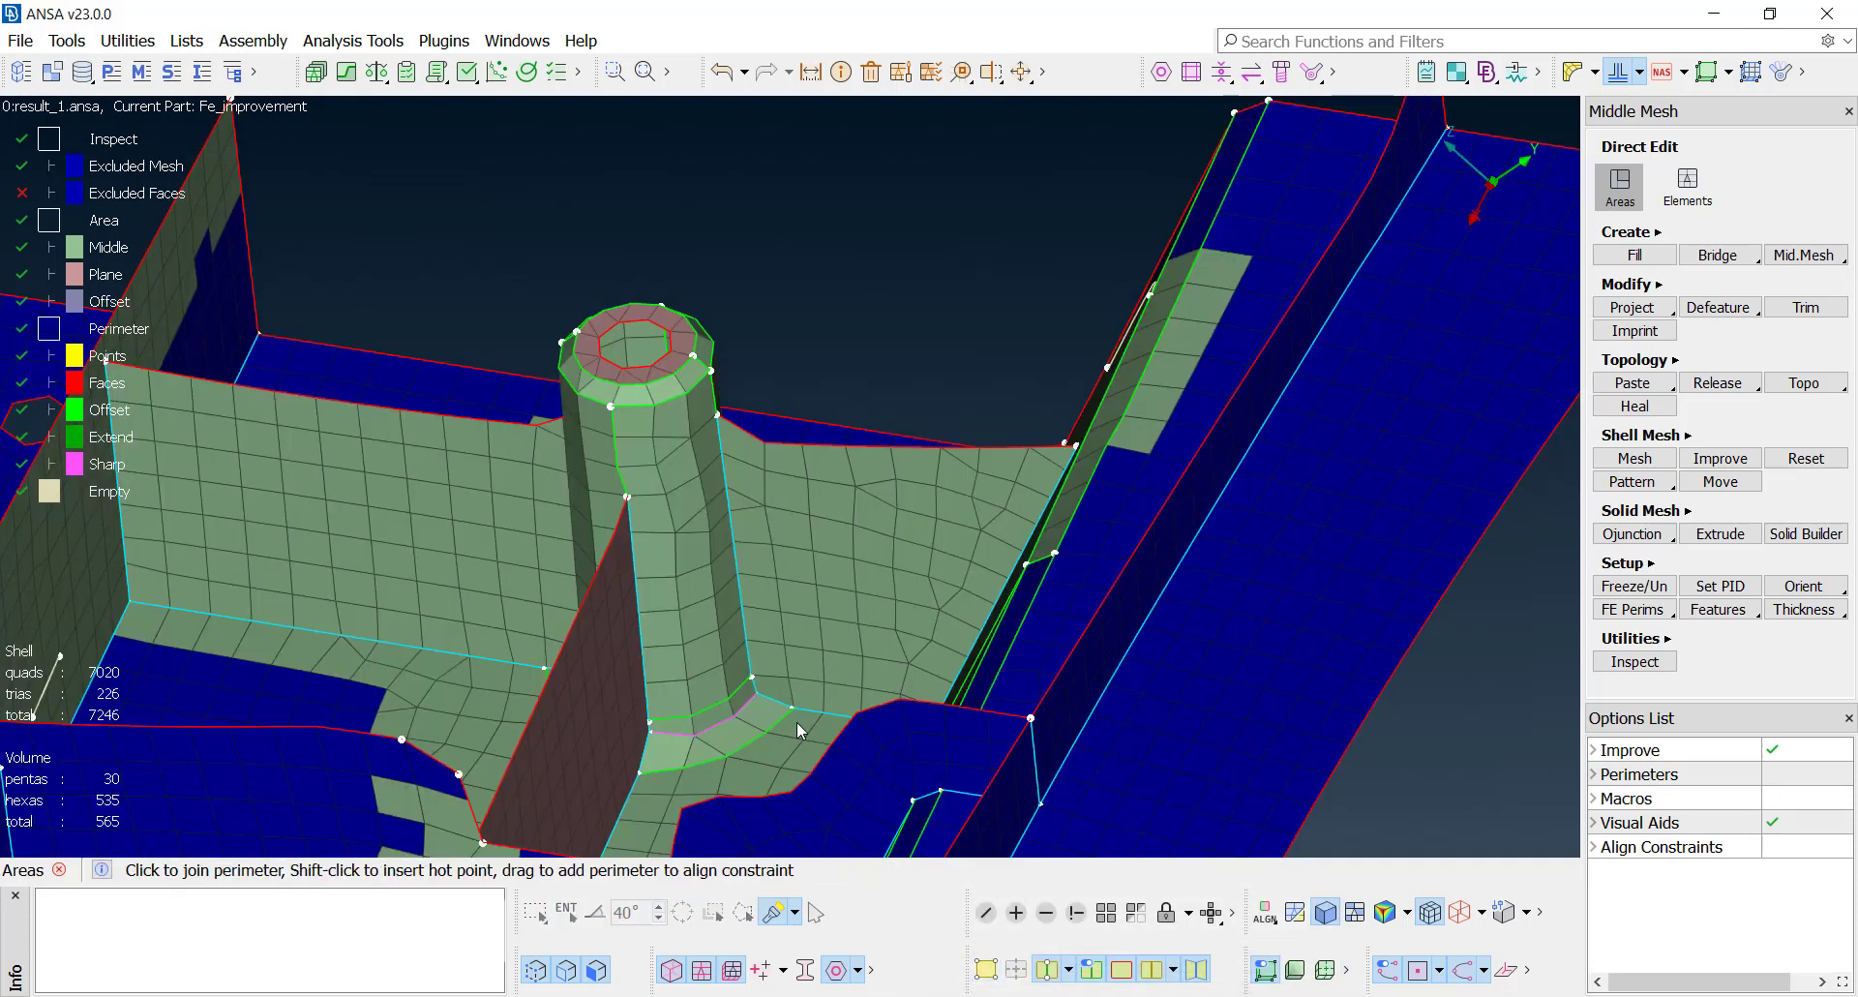
{"action": "right_click", "coordinate": [720, 712]}
{"action": "mouse_move", "coordinate": [820, 727]}
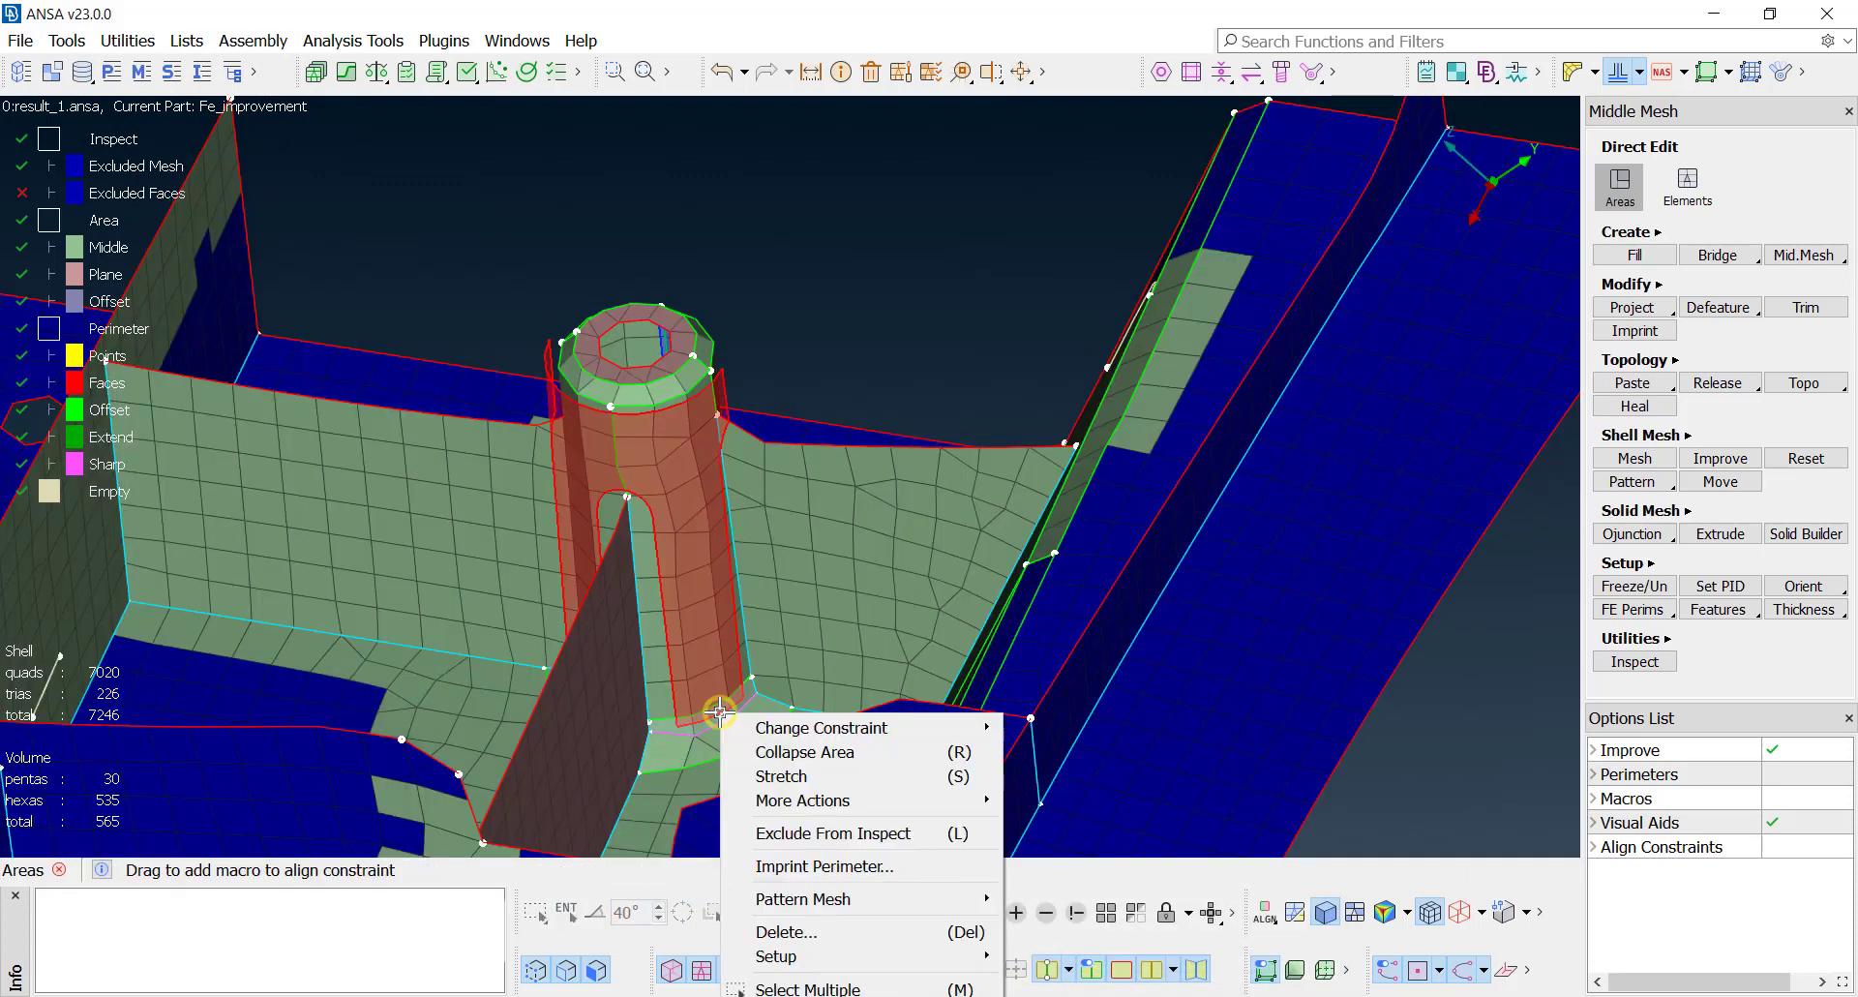
Step: Edit the cylinder's align constraint to add the base fillet as a second face group
{"action": "left_click", "coordinate": [1045, 731]}
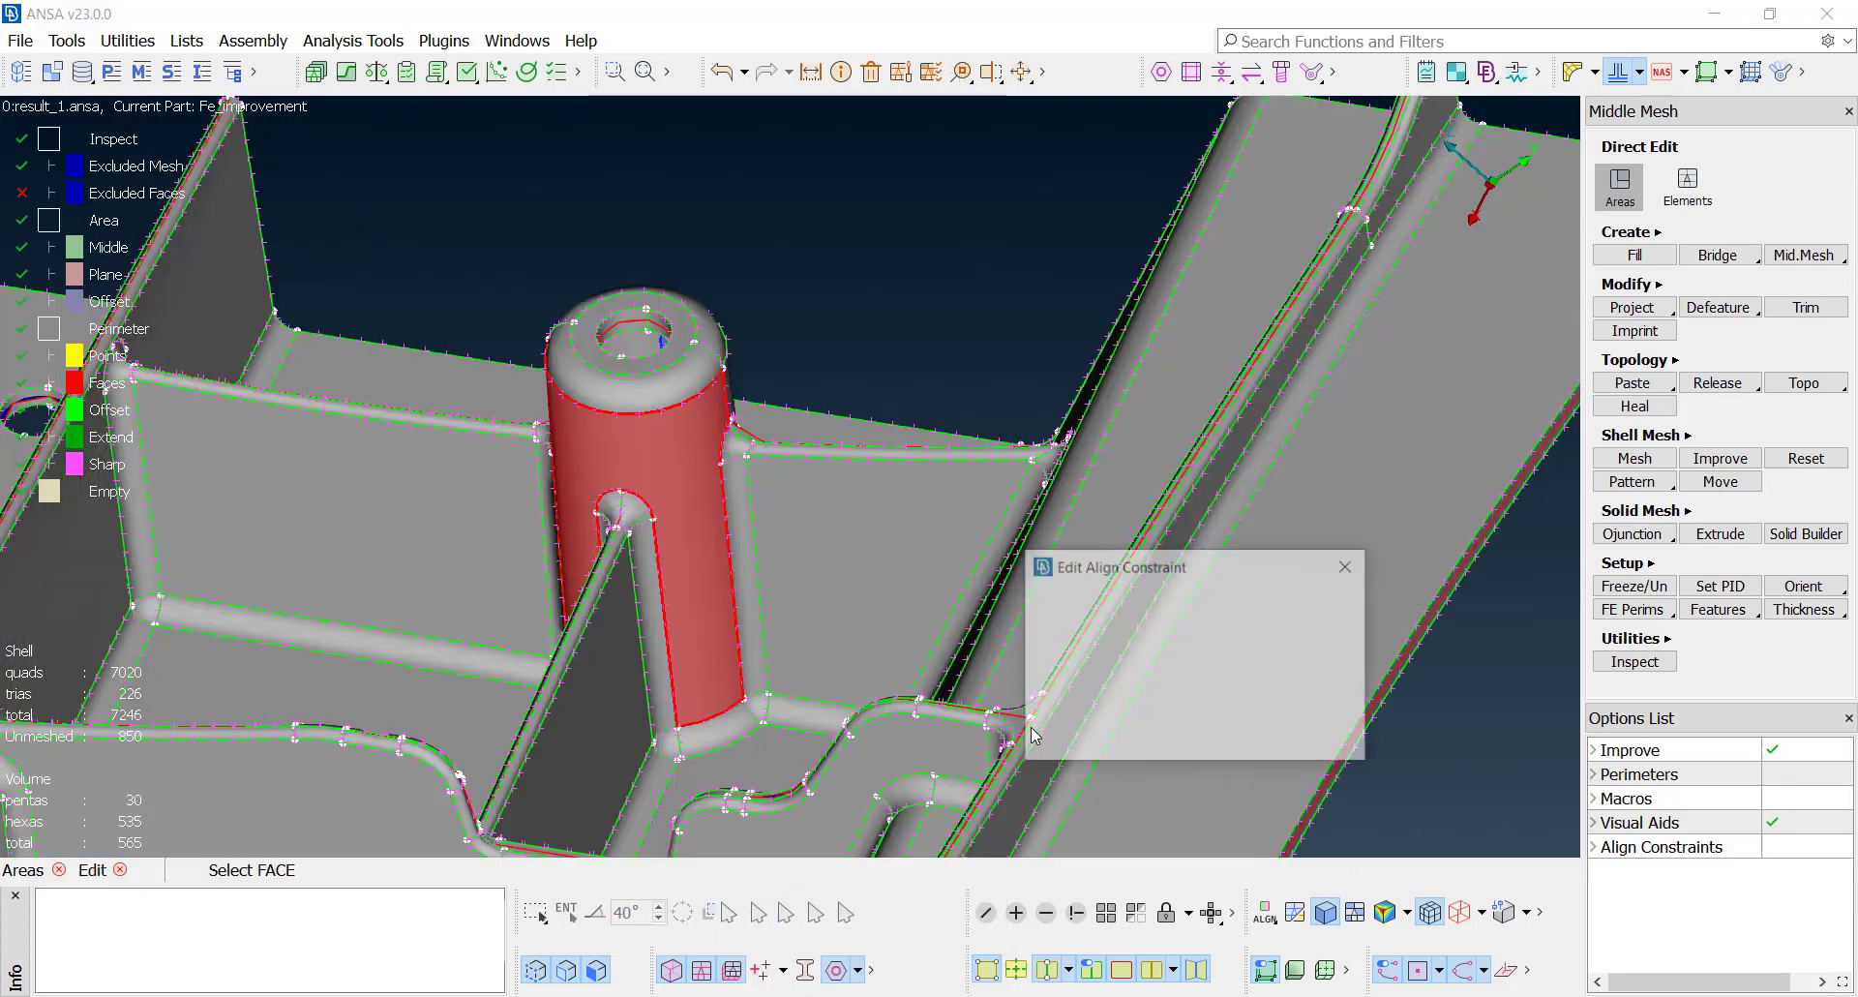
{"action": "left_click", "coordinate": [721, 730]}
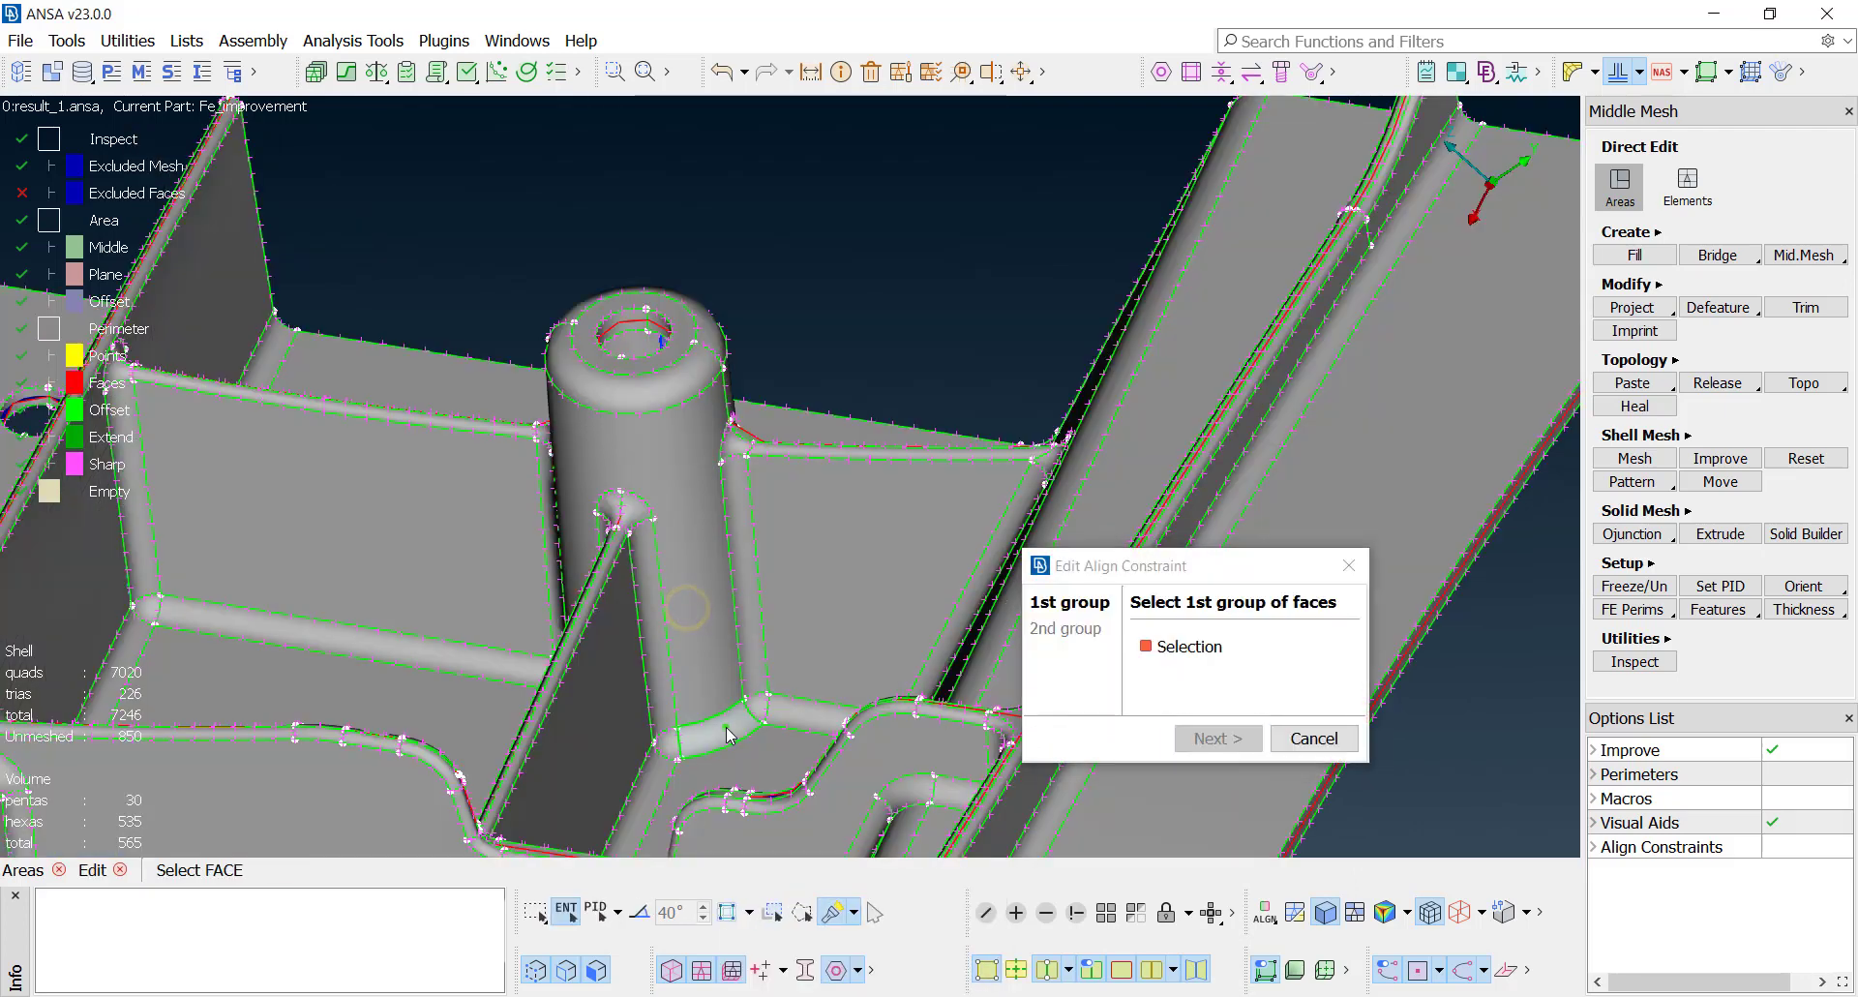
{"action": "left_click", "coordinate": [1216, 739]}
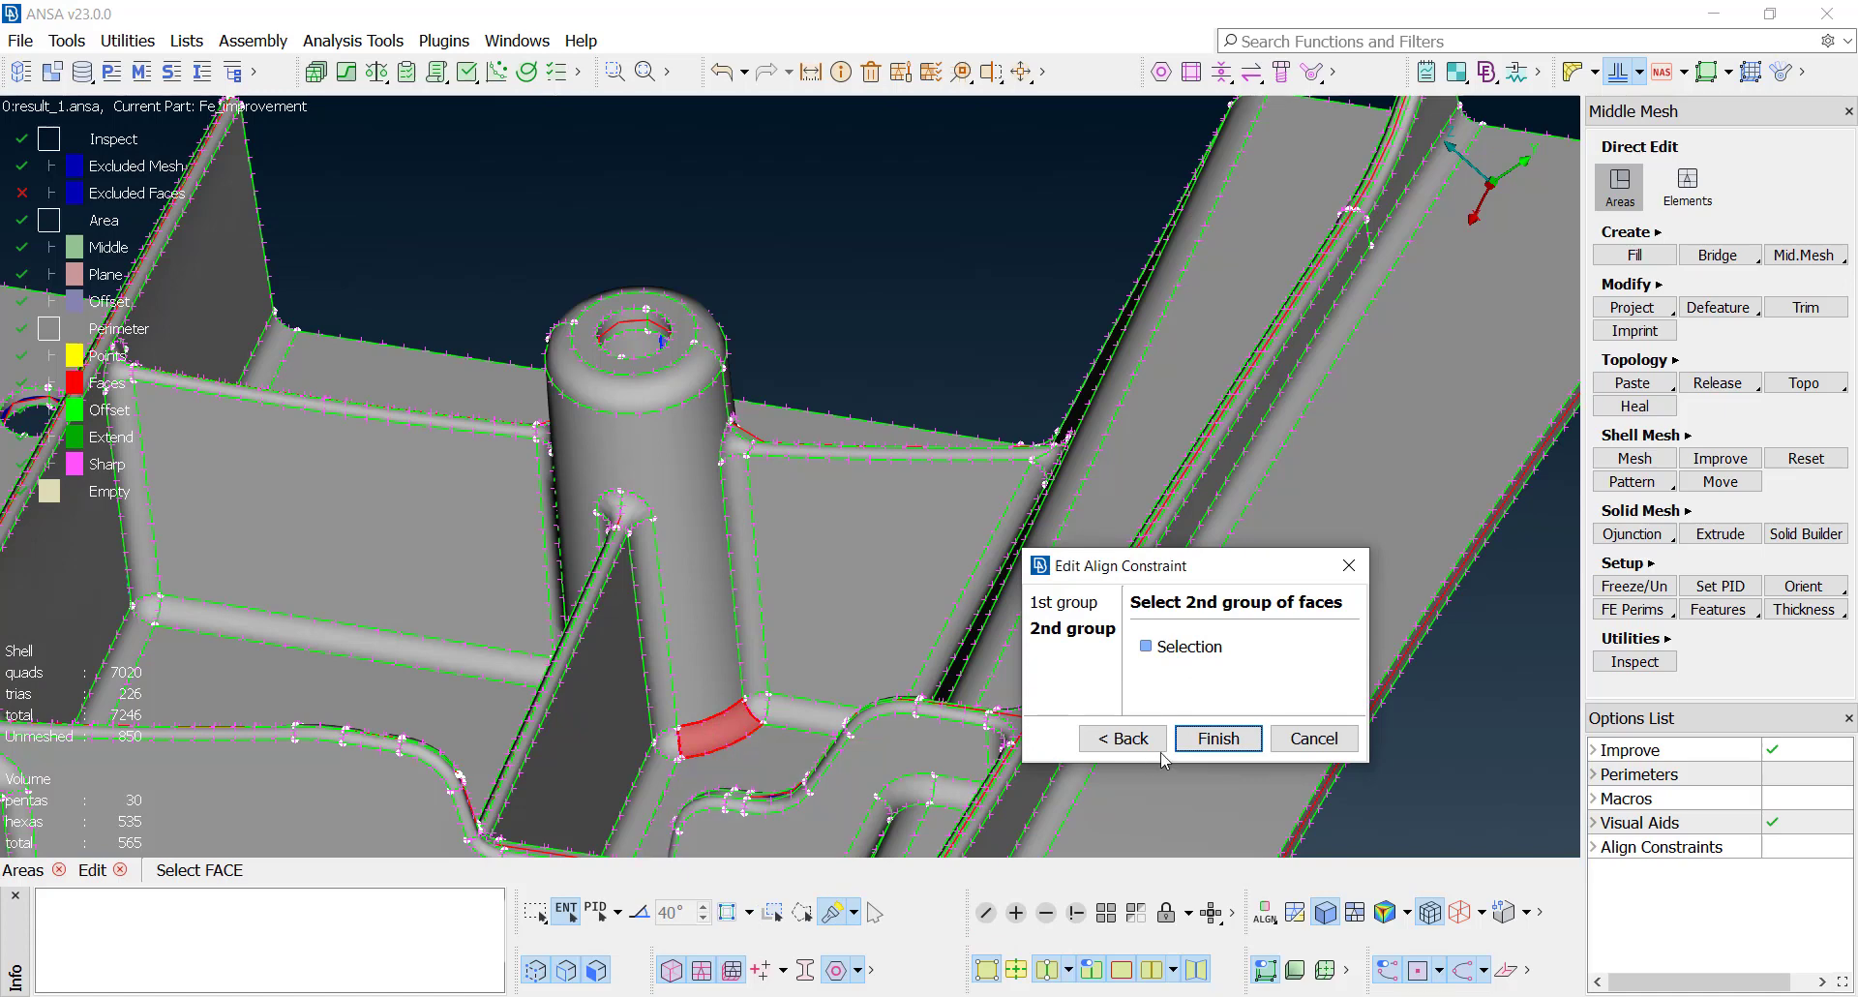
{"action": "left_click", "coordinate": [1203, 738]}
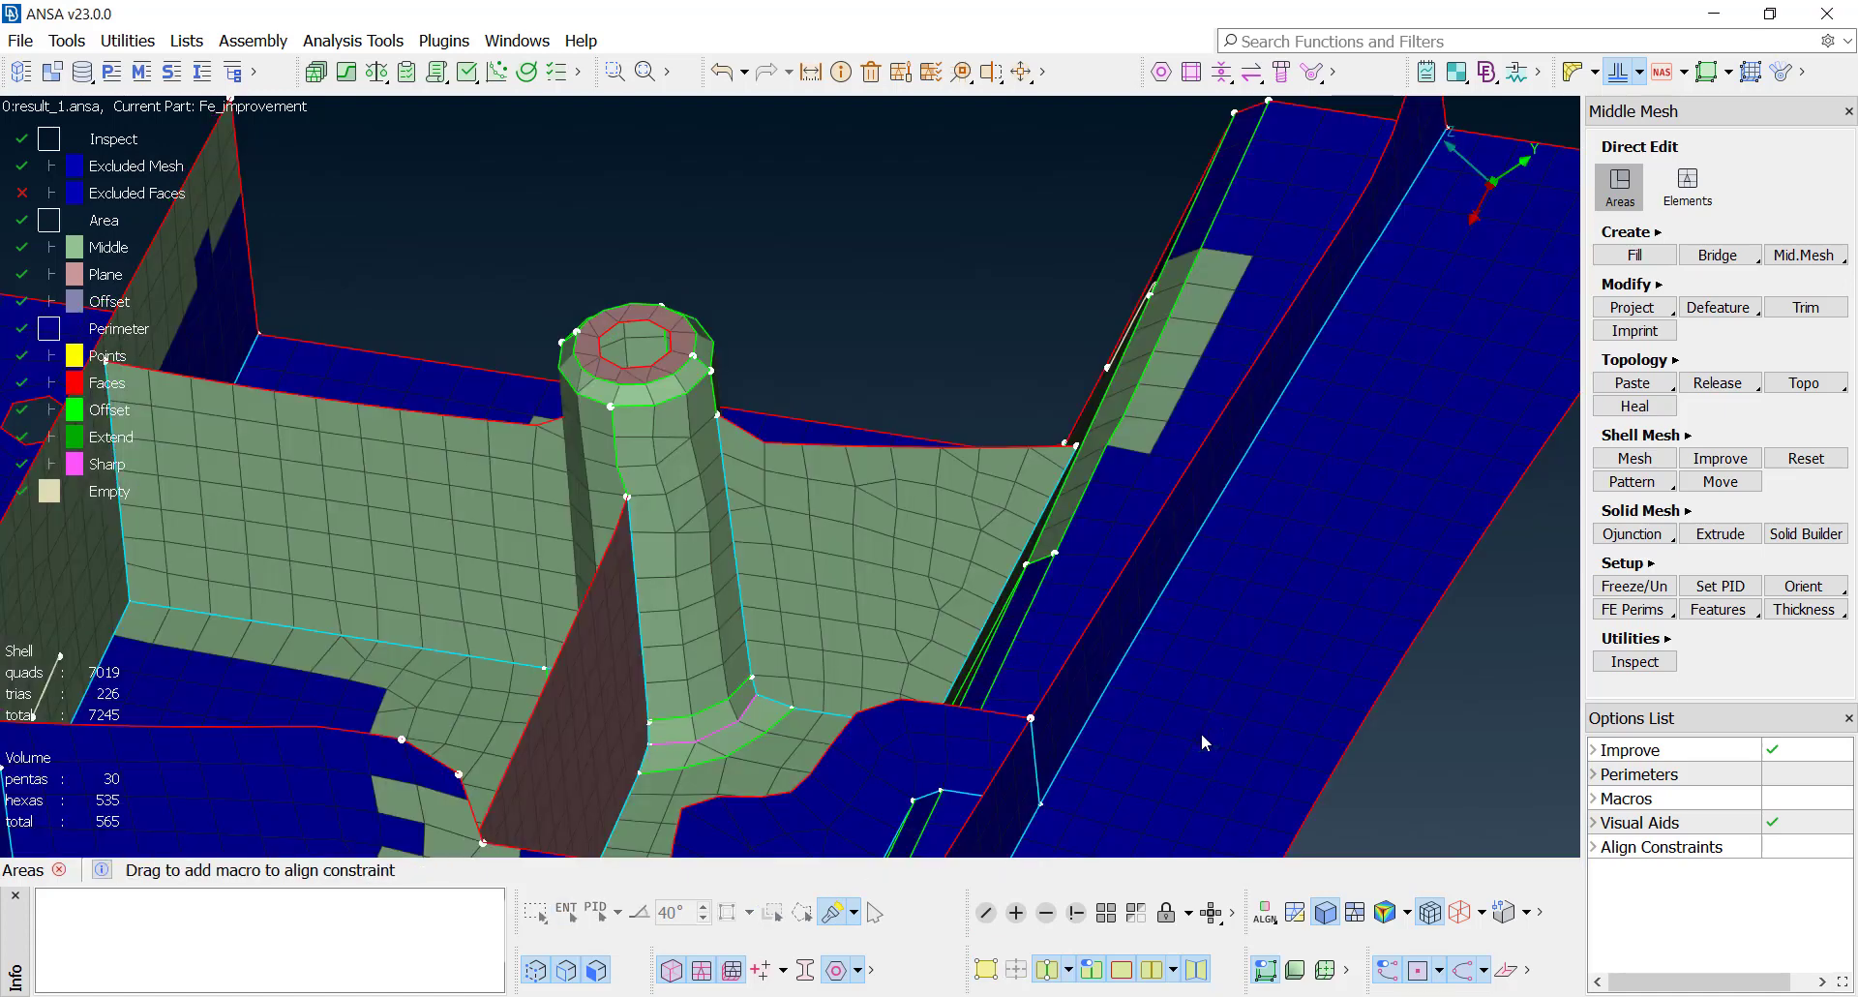
Step: Brush-reconstruct the mesh around the cylinder base and fit the view
{"action": "key", "text": "b"}
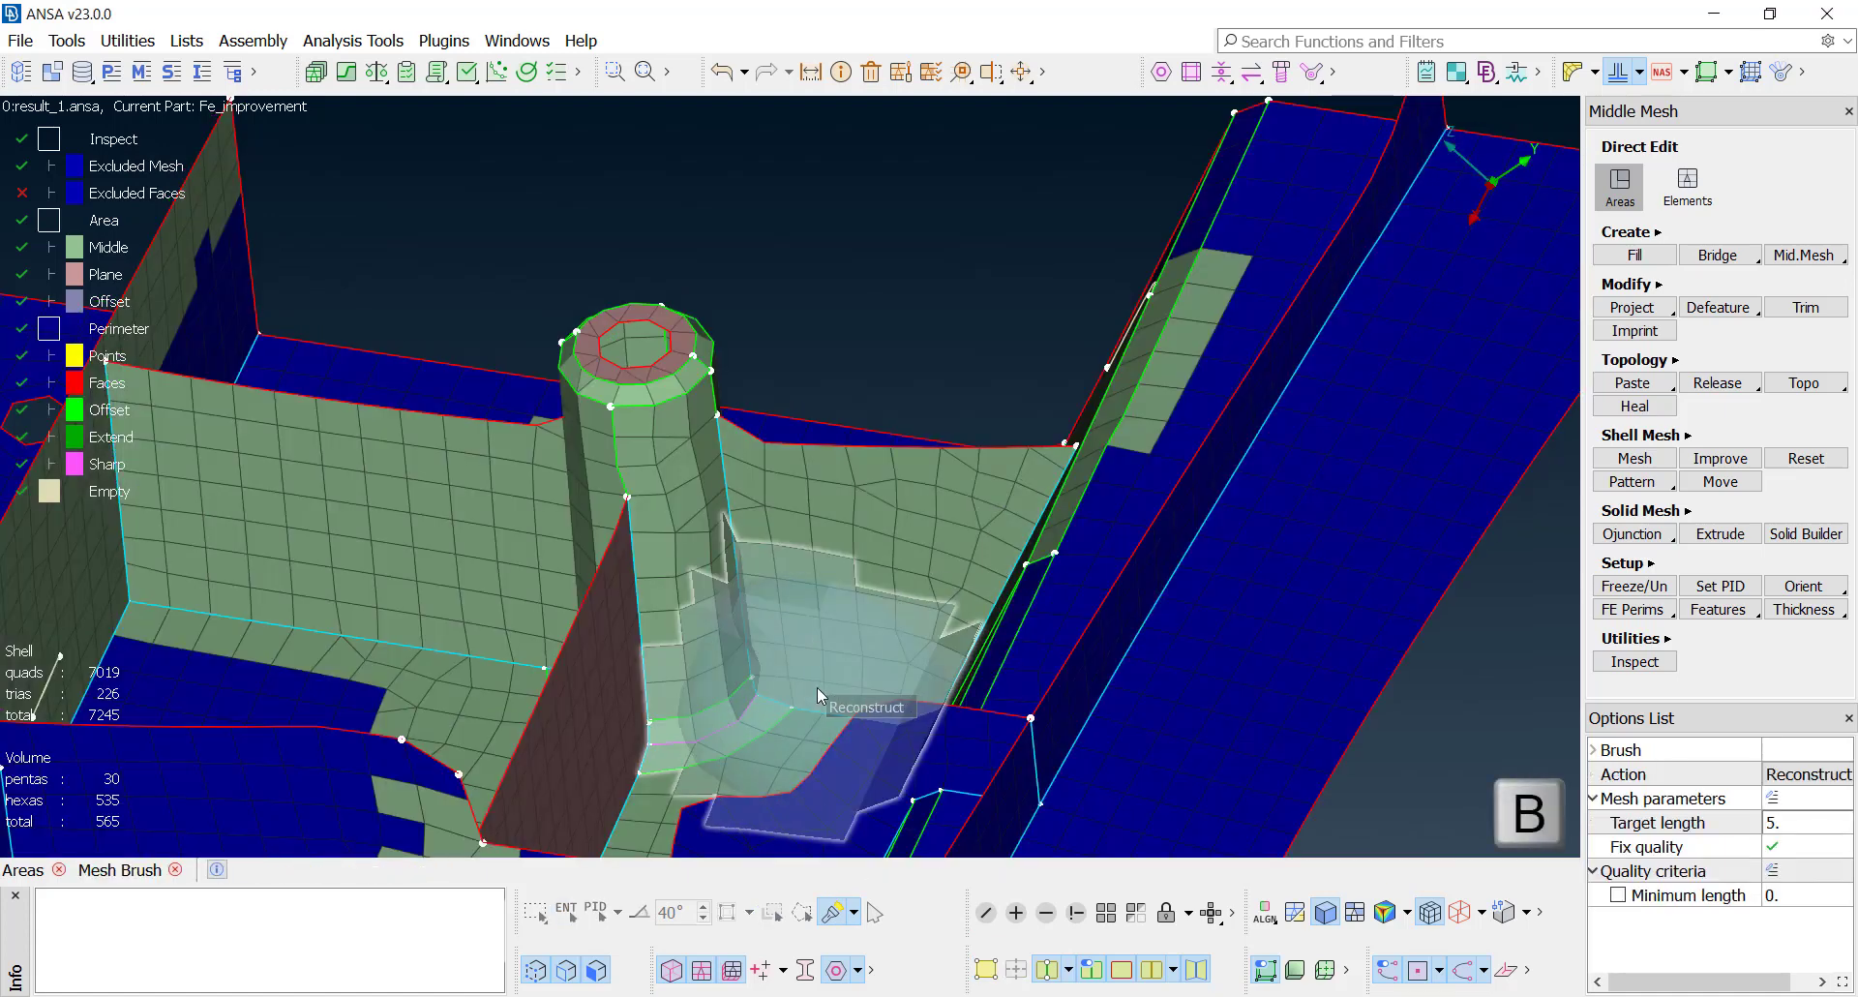
{"action": "left_click_drag", "start_coordinate": [567, 697], "coordinate": [629, 693]}
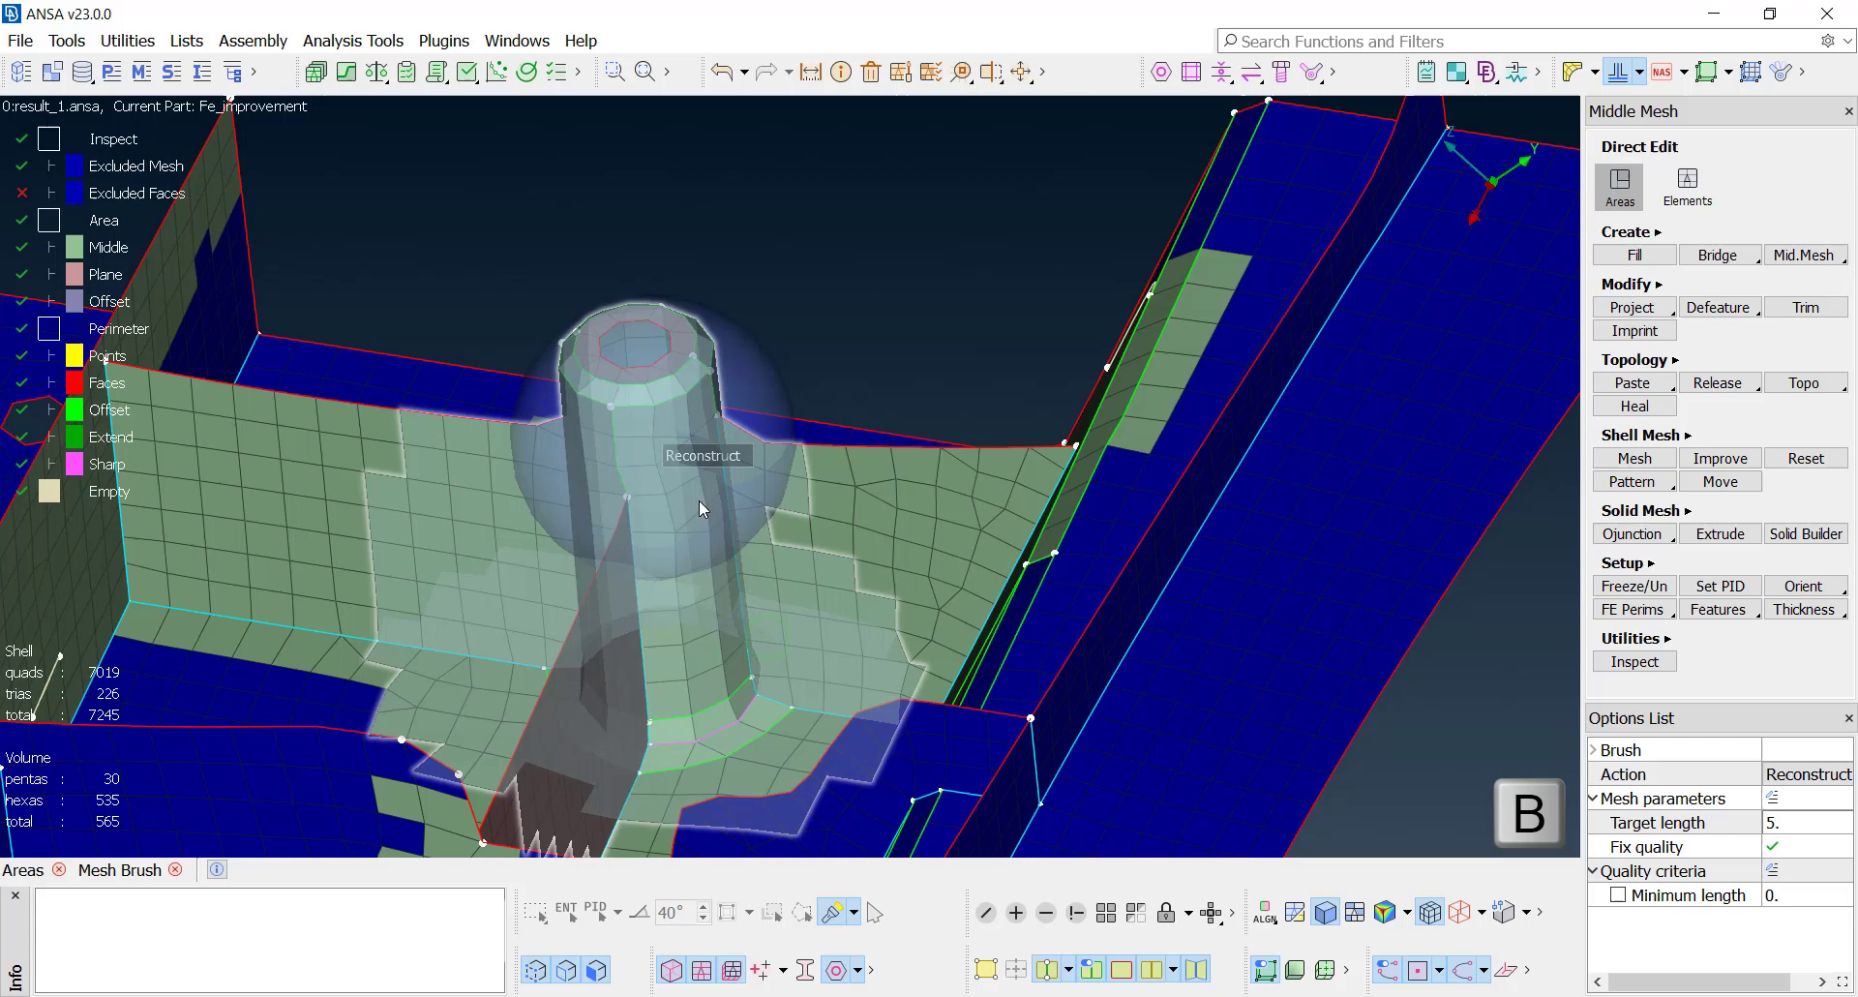
{"action": "middle_click", "coordinate": [629, 692]}
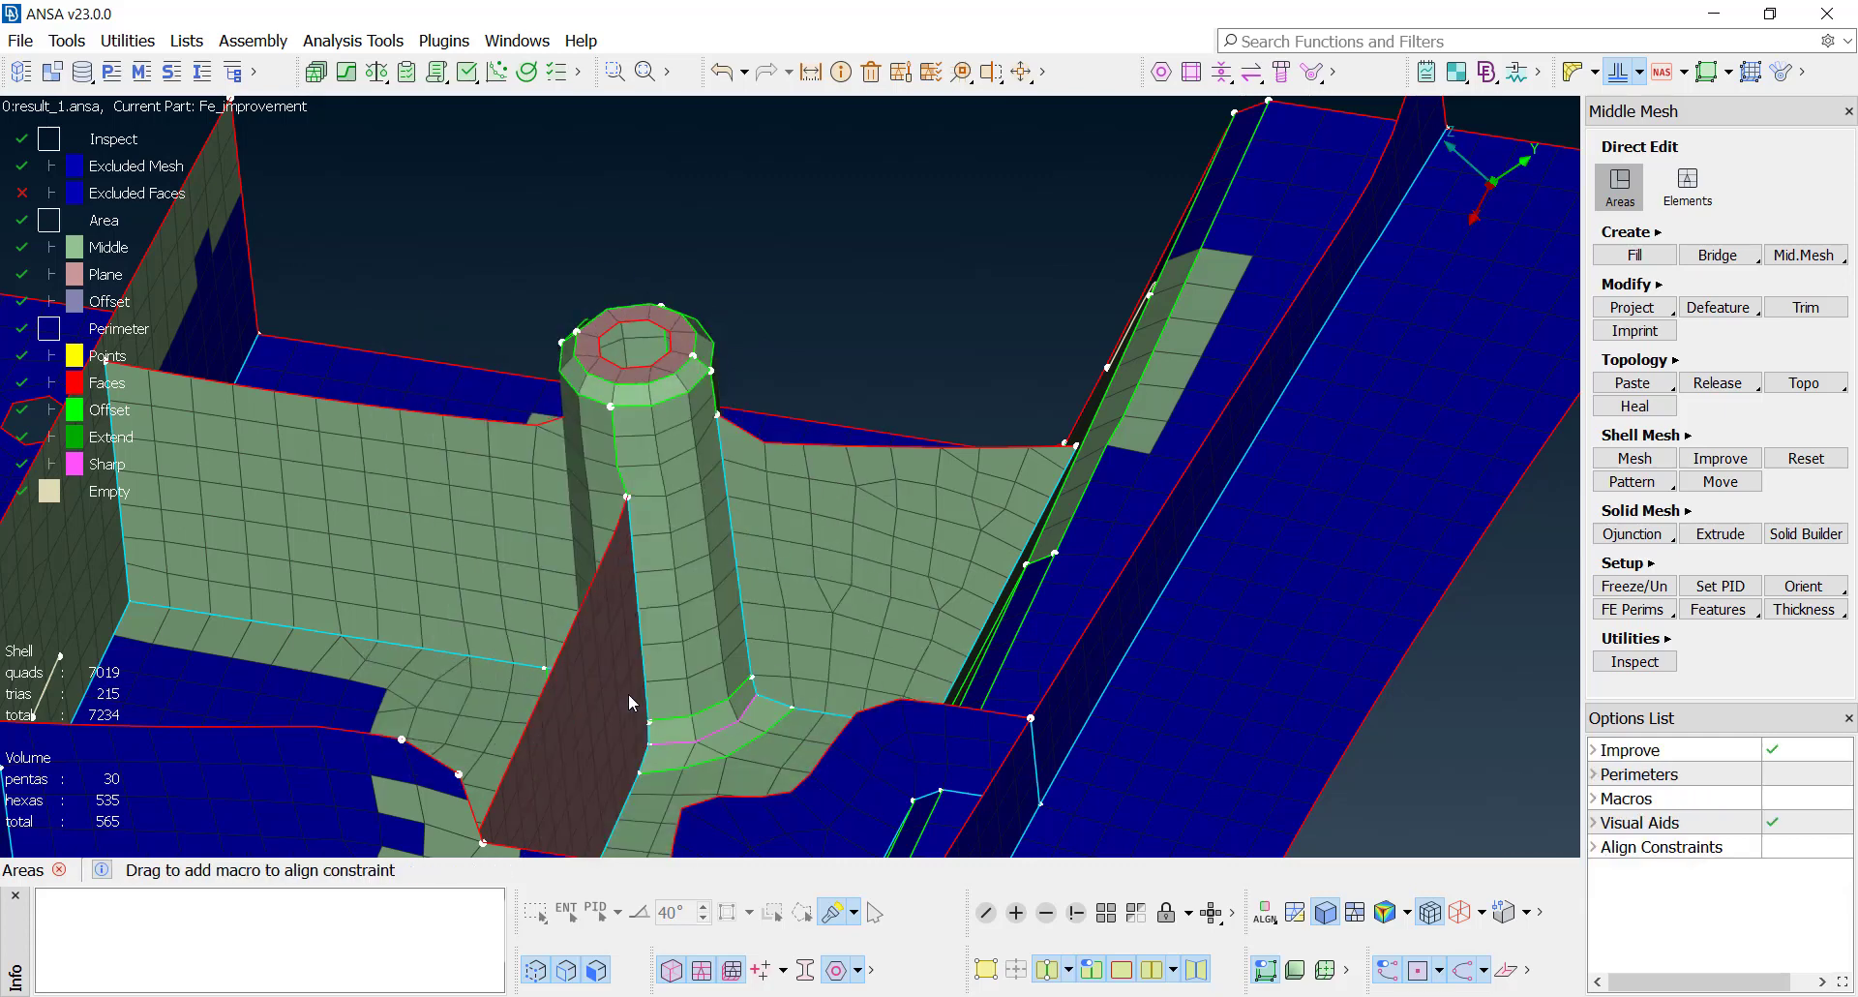
{"action": "key", "text": "z"}
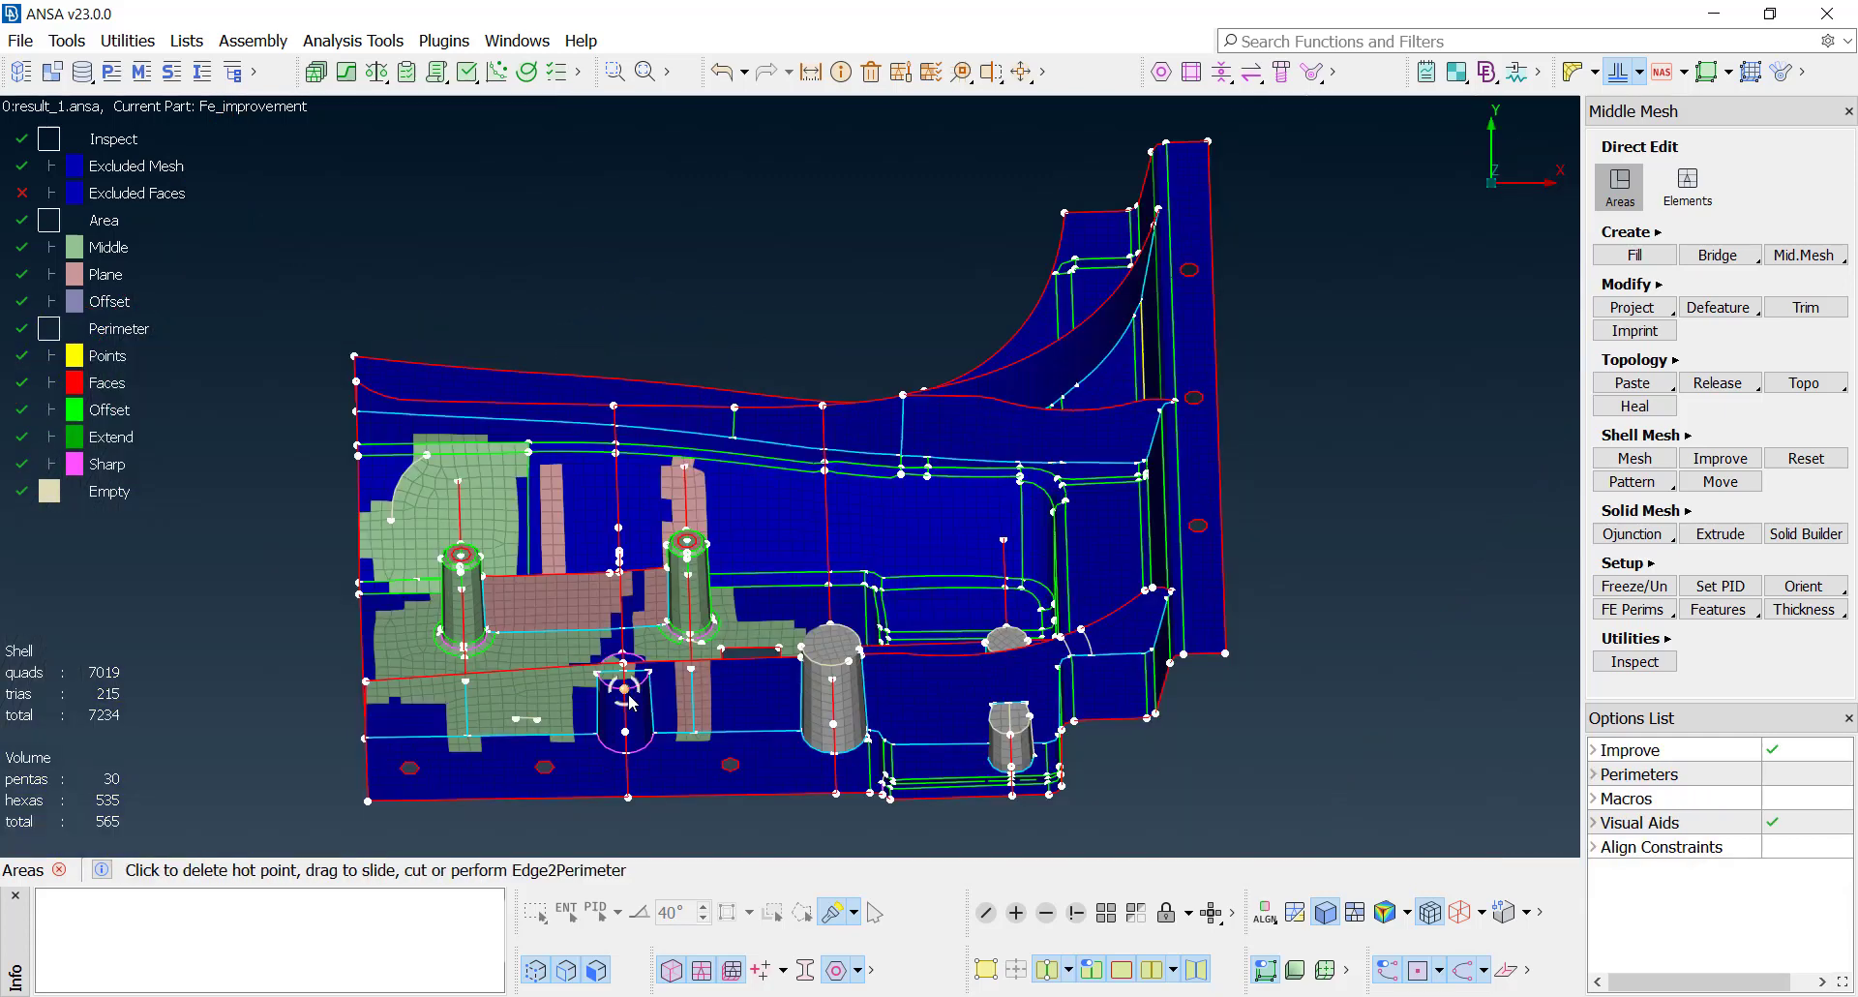
Step: Adjust the area next to the left boss and remesh the upper-left areas
{"action": "scroll", "coordinate": [411, 556], "scroll_direction": "up", "scroll_amount": 5}
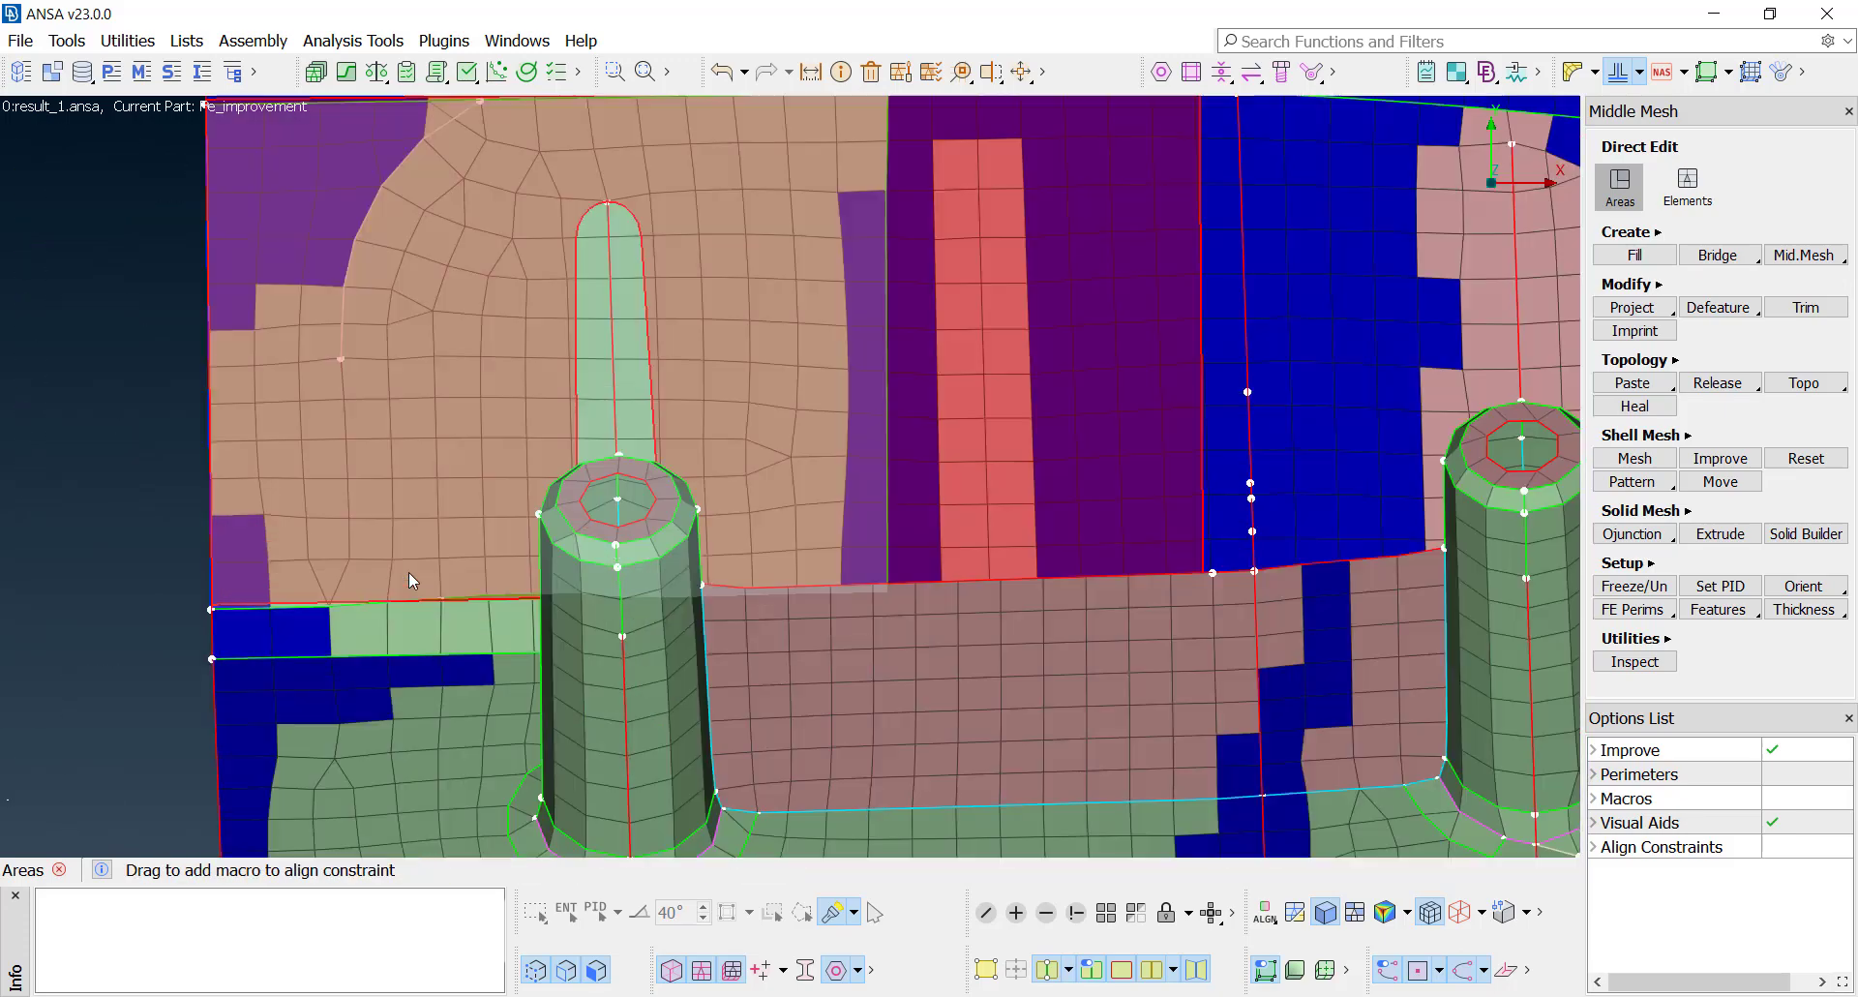
{"action": "scroll", "coordinate": [464, 600], "scroll_direction": "up", "scroll_amount": 5}
{"action": "left_click_drag", "start_coordinate": [585, 633], "coordinate": [635, 612], "text": "ctrl"}
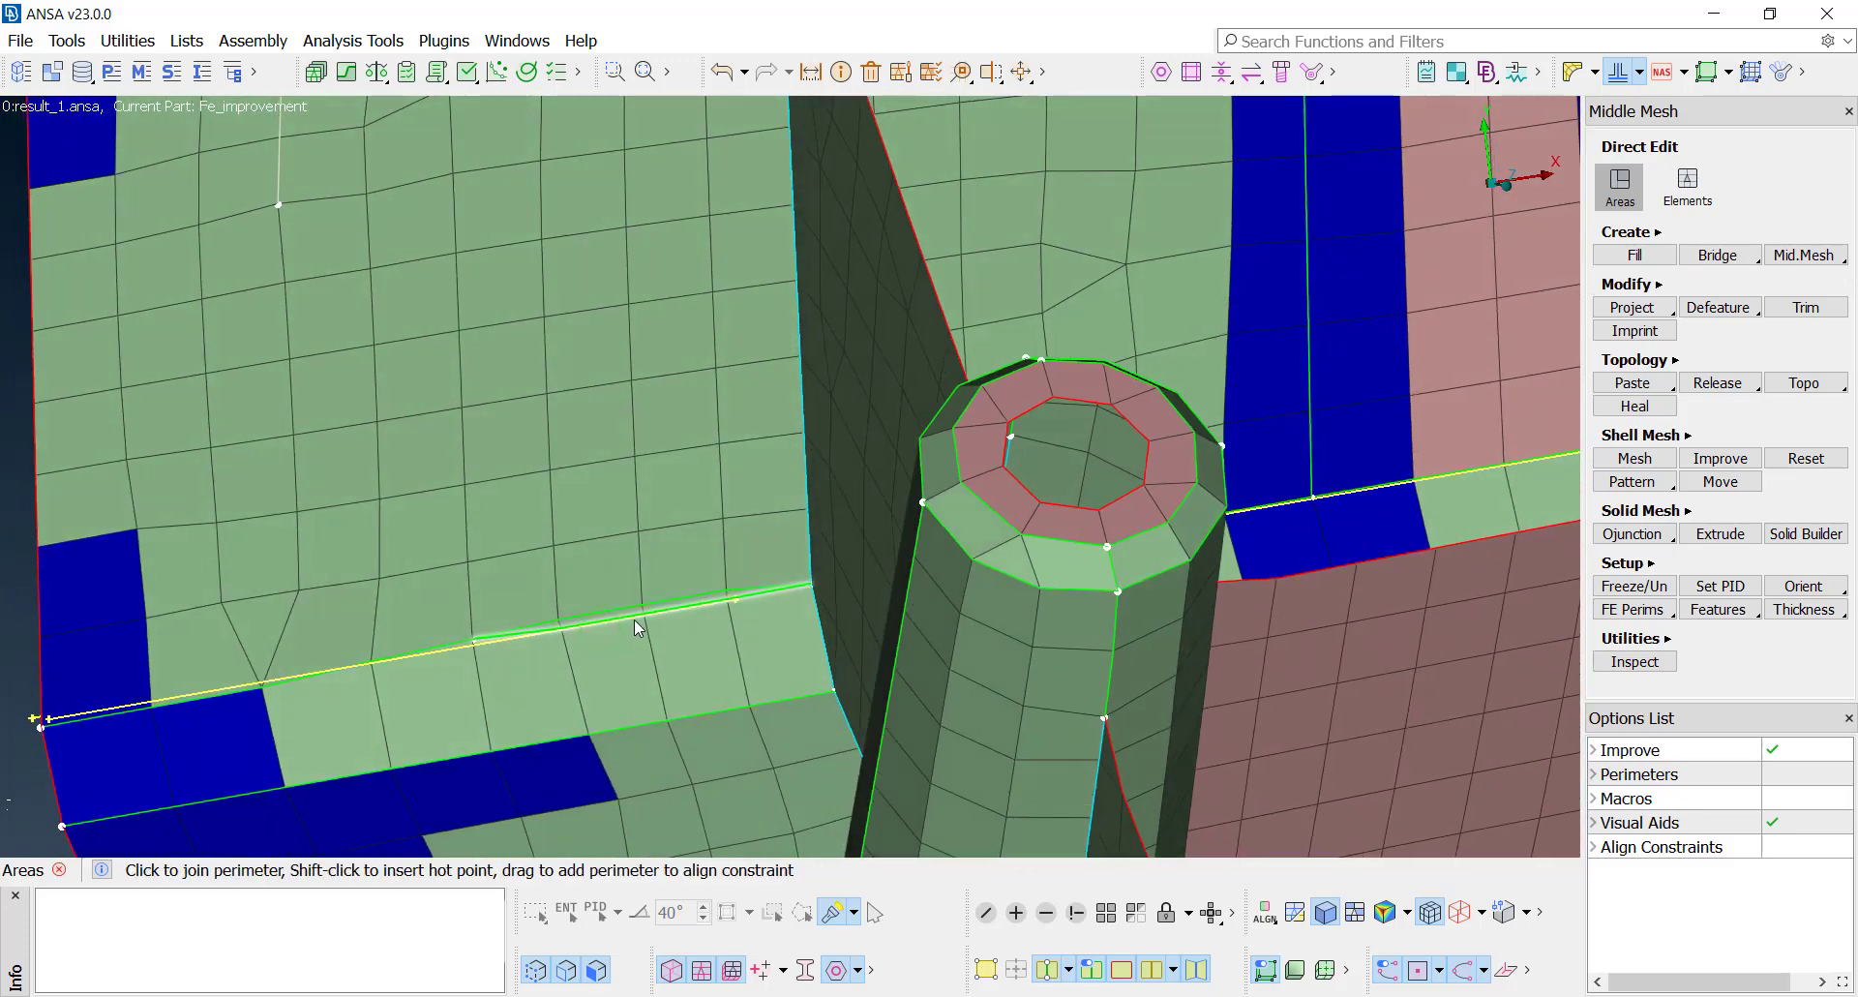
{"action": "scroll", "coordinate": [635, 616], "scroll_direction": "up", "scroll_amount": 3}
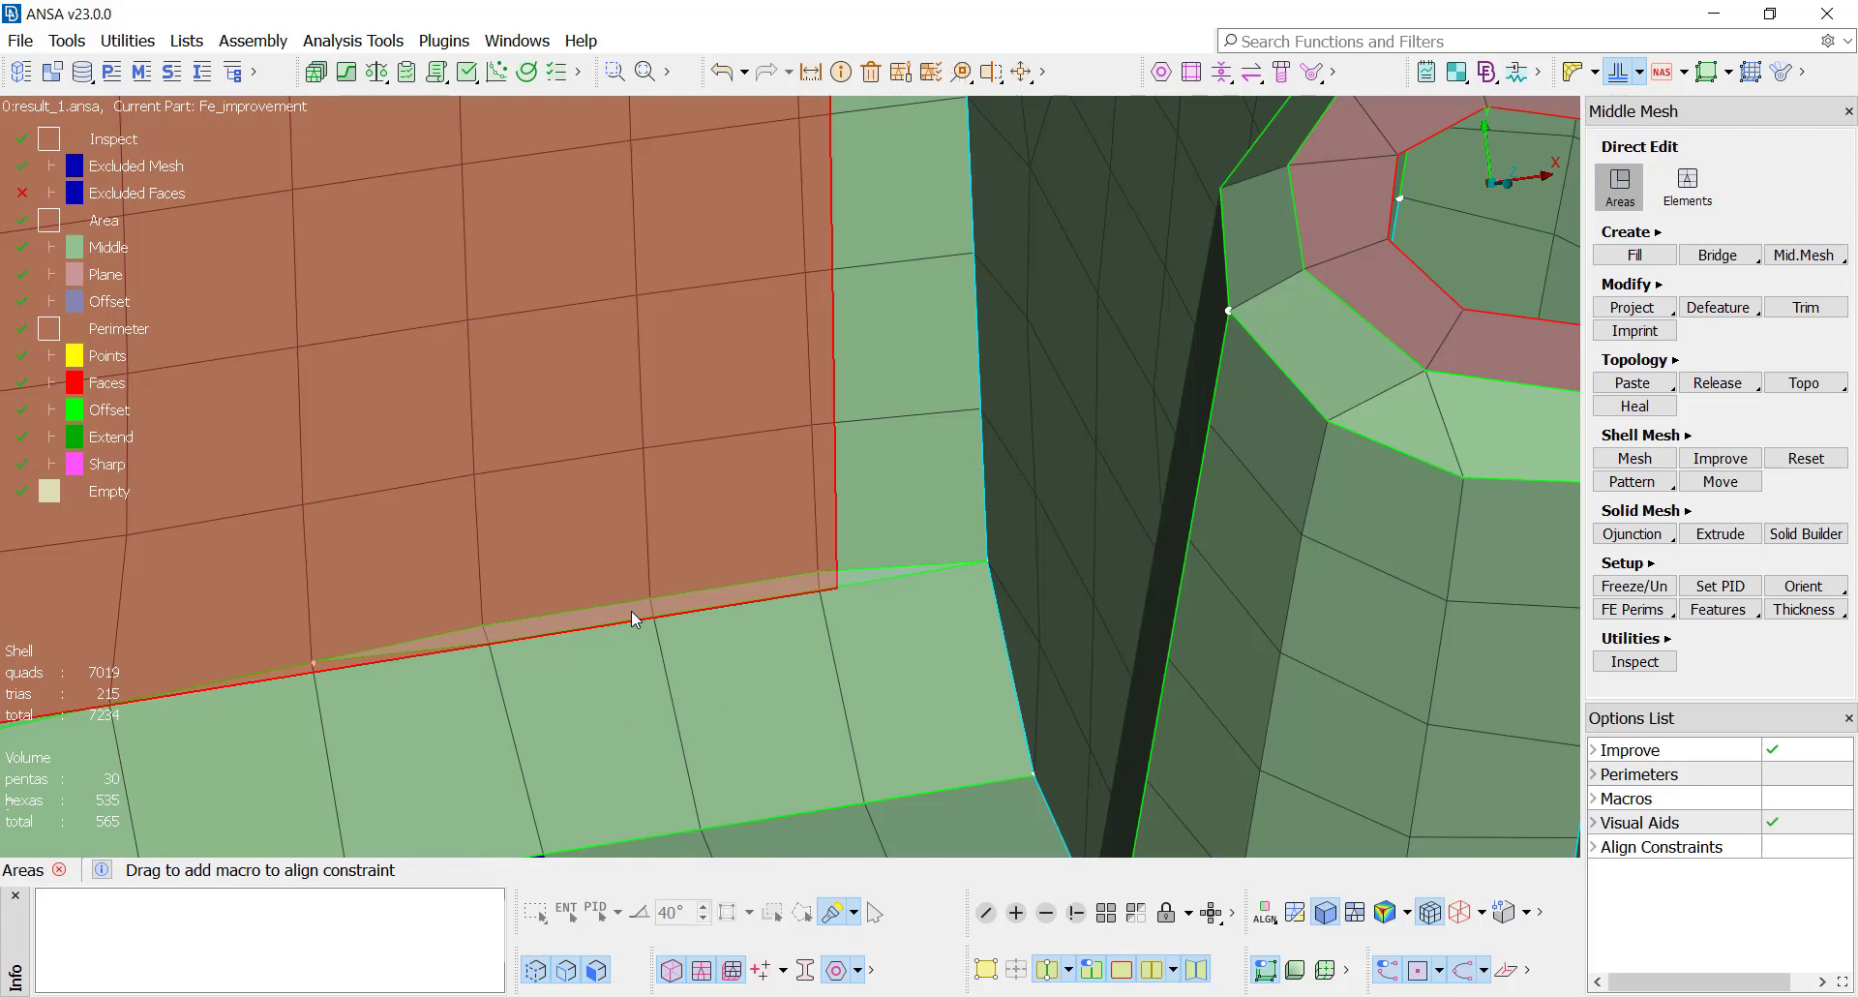
{"action": "left_click_drag", "start_coordinate": [631, 611], "coordinate": [613, 488]}
{"action": "scroll", "coordinate": [613, 488], "scroll_direction": "down", "scroll_amount": 5}
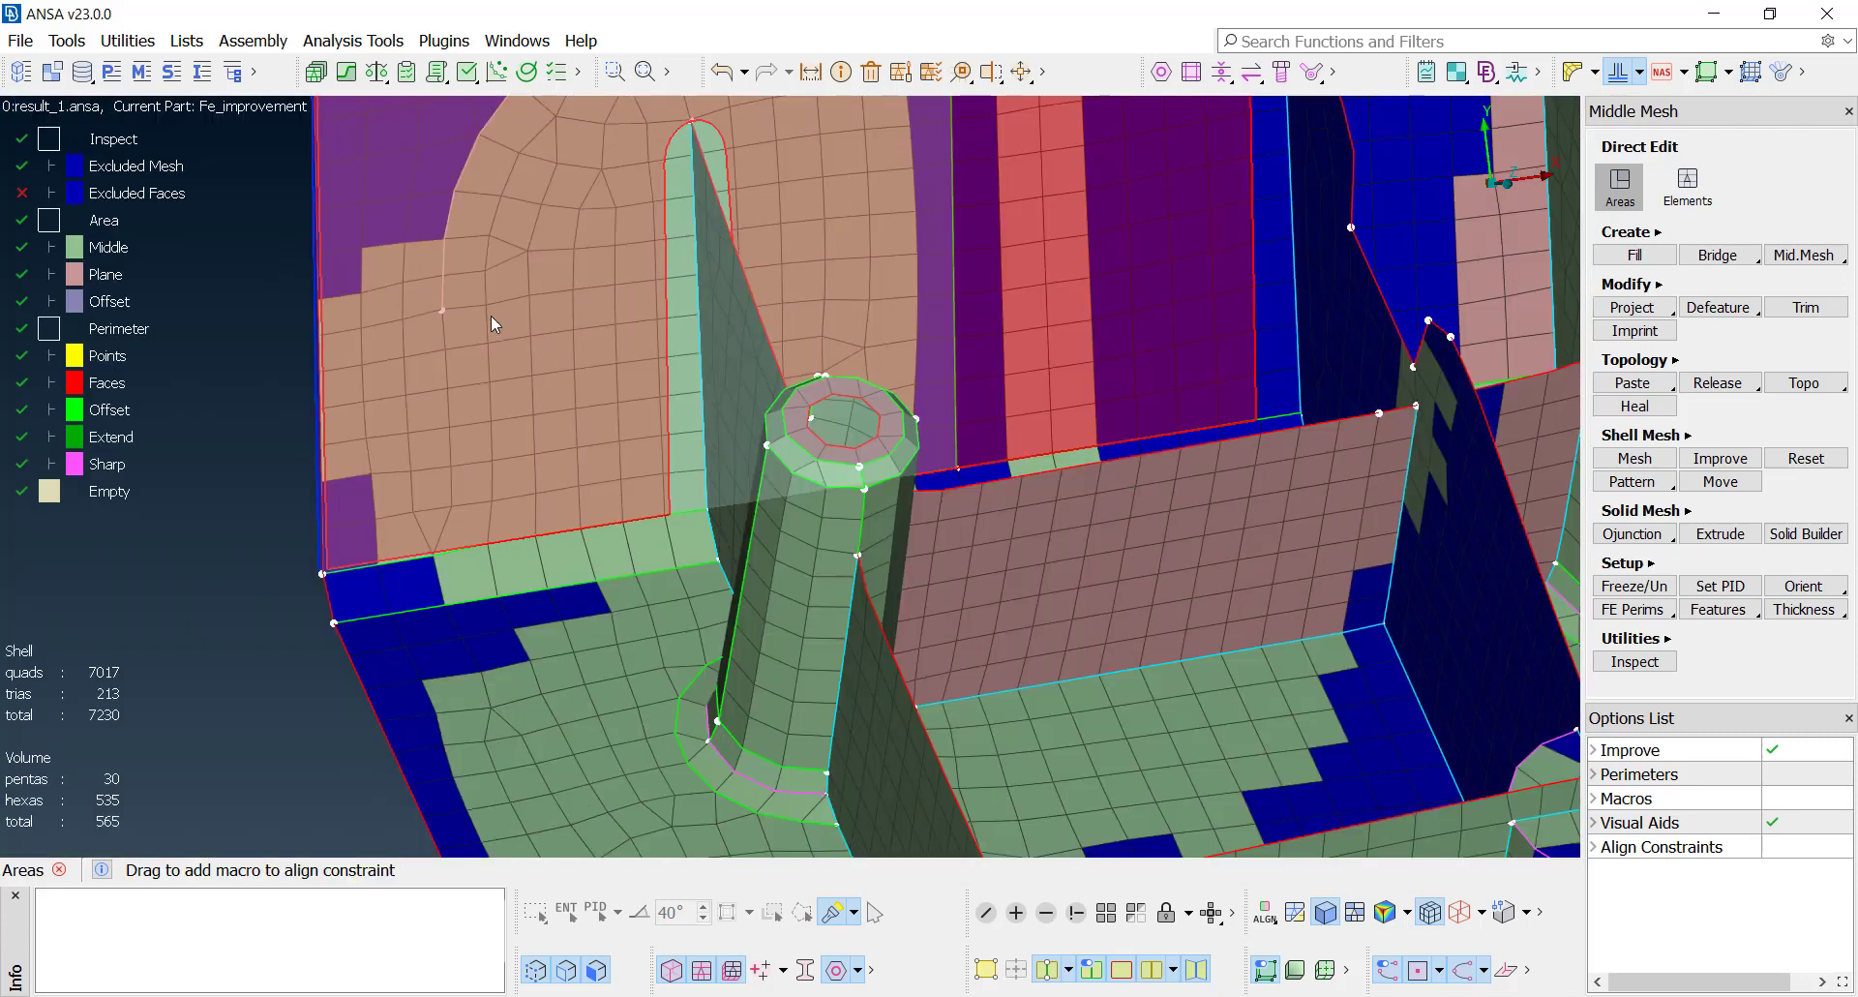
{"action": "left_click", "coordinate": [445, 276]}
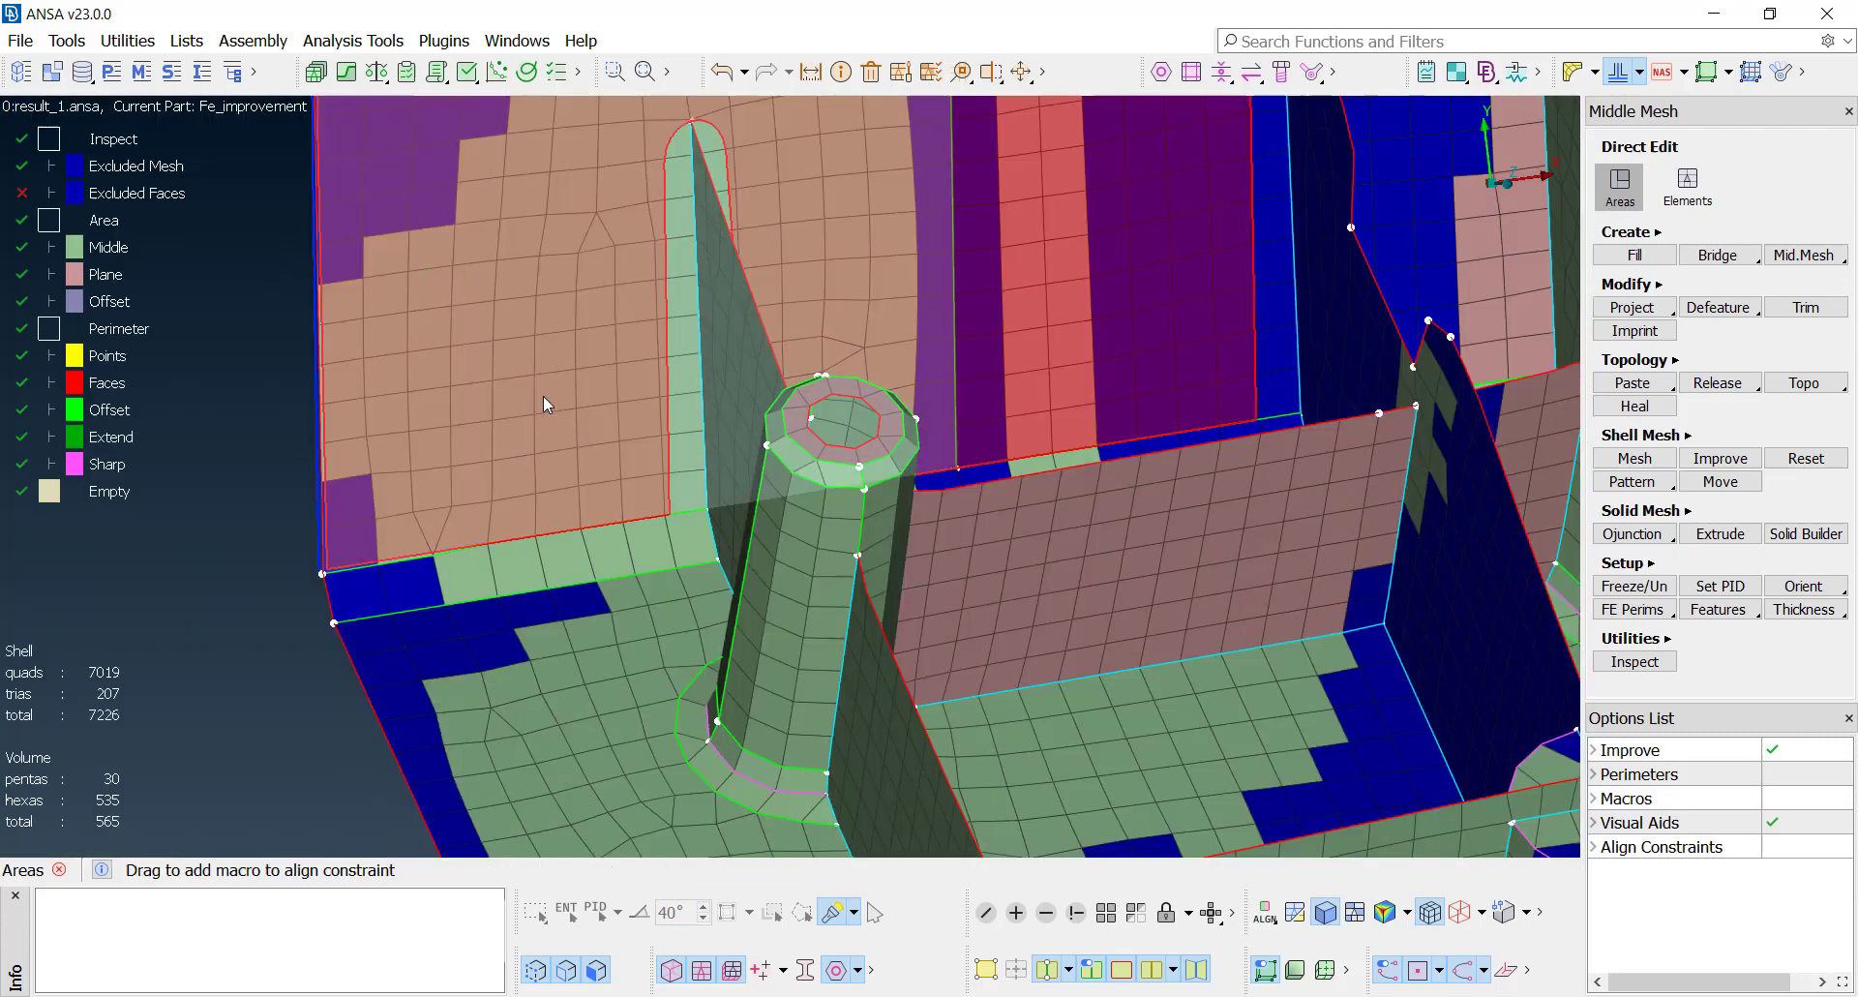
Step: In Elements mode, drag stray triangles together to eliminate them
{"action": "key", "text": "q"}
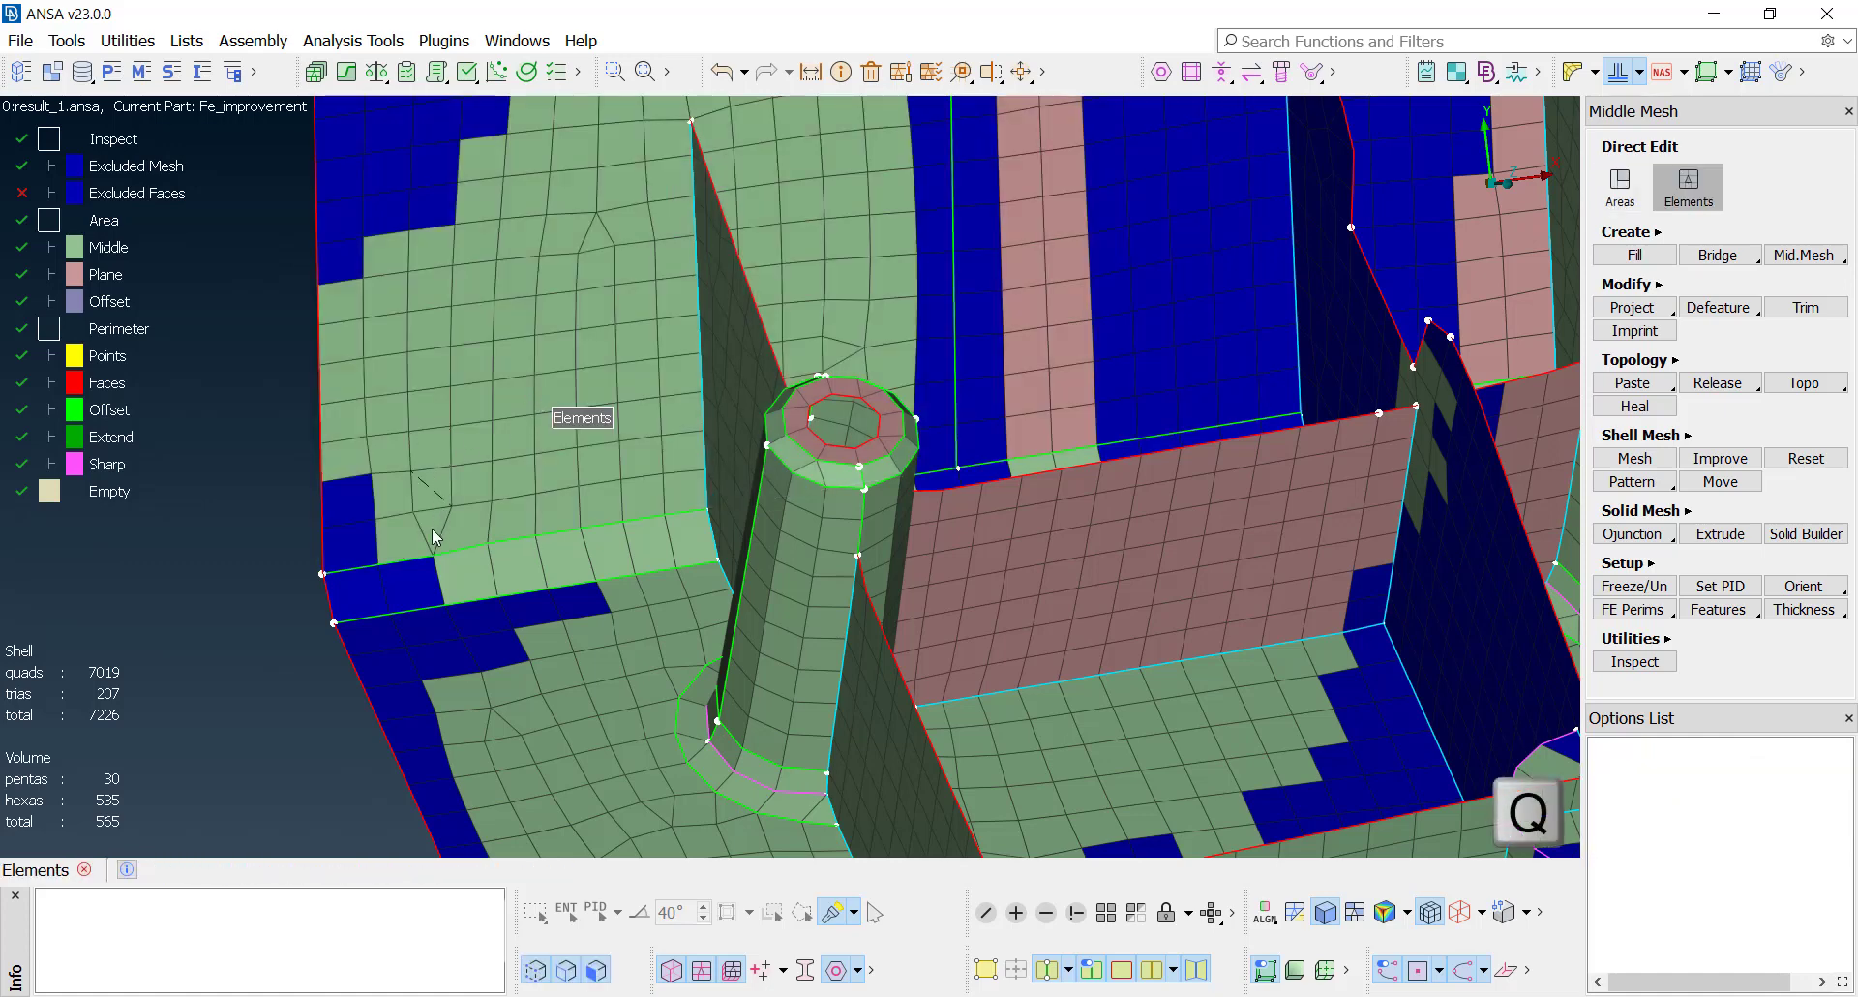
{"action": "left_click_drag", "start_coordinate": [432, 529], "coordinate": [601, 242]}
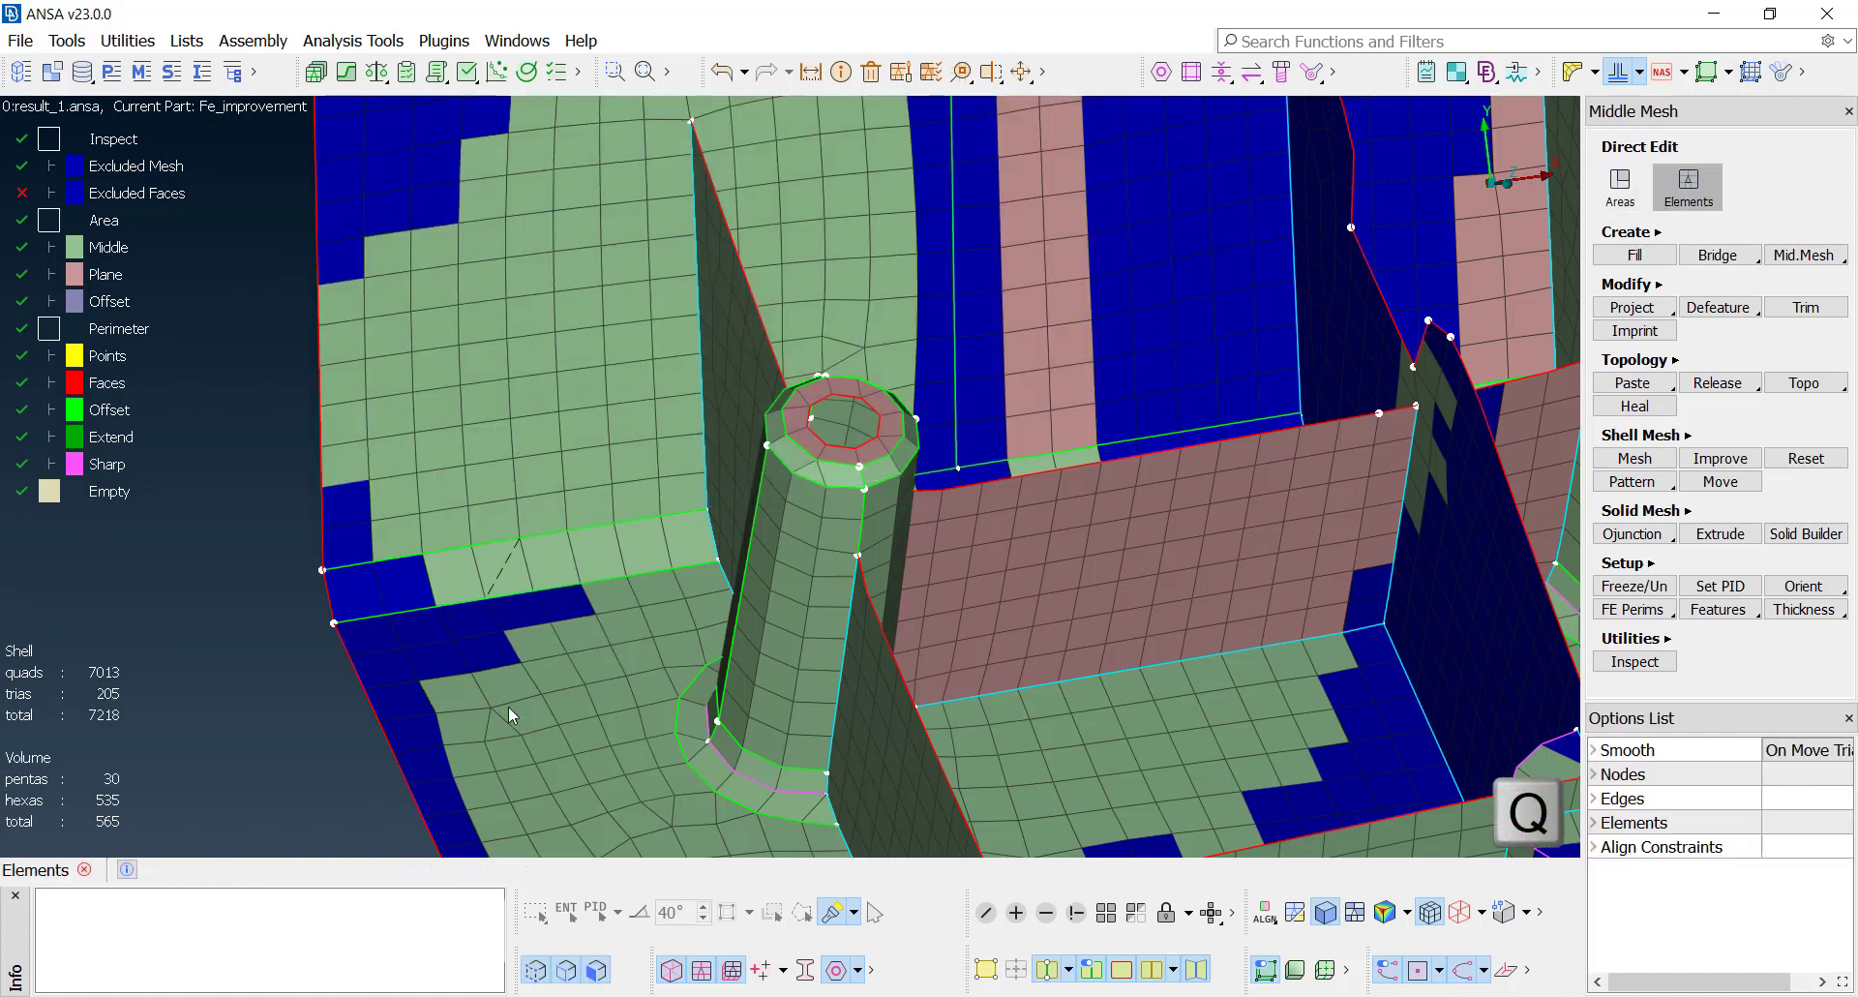
{"action": "left_click_drag", "start_coordinate": [501, 726], "coordinate": [654, 805]}
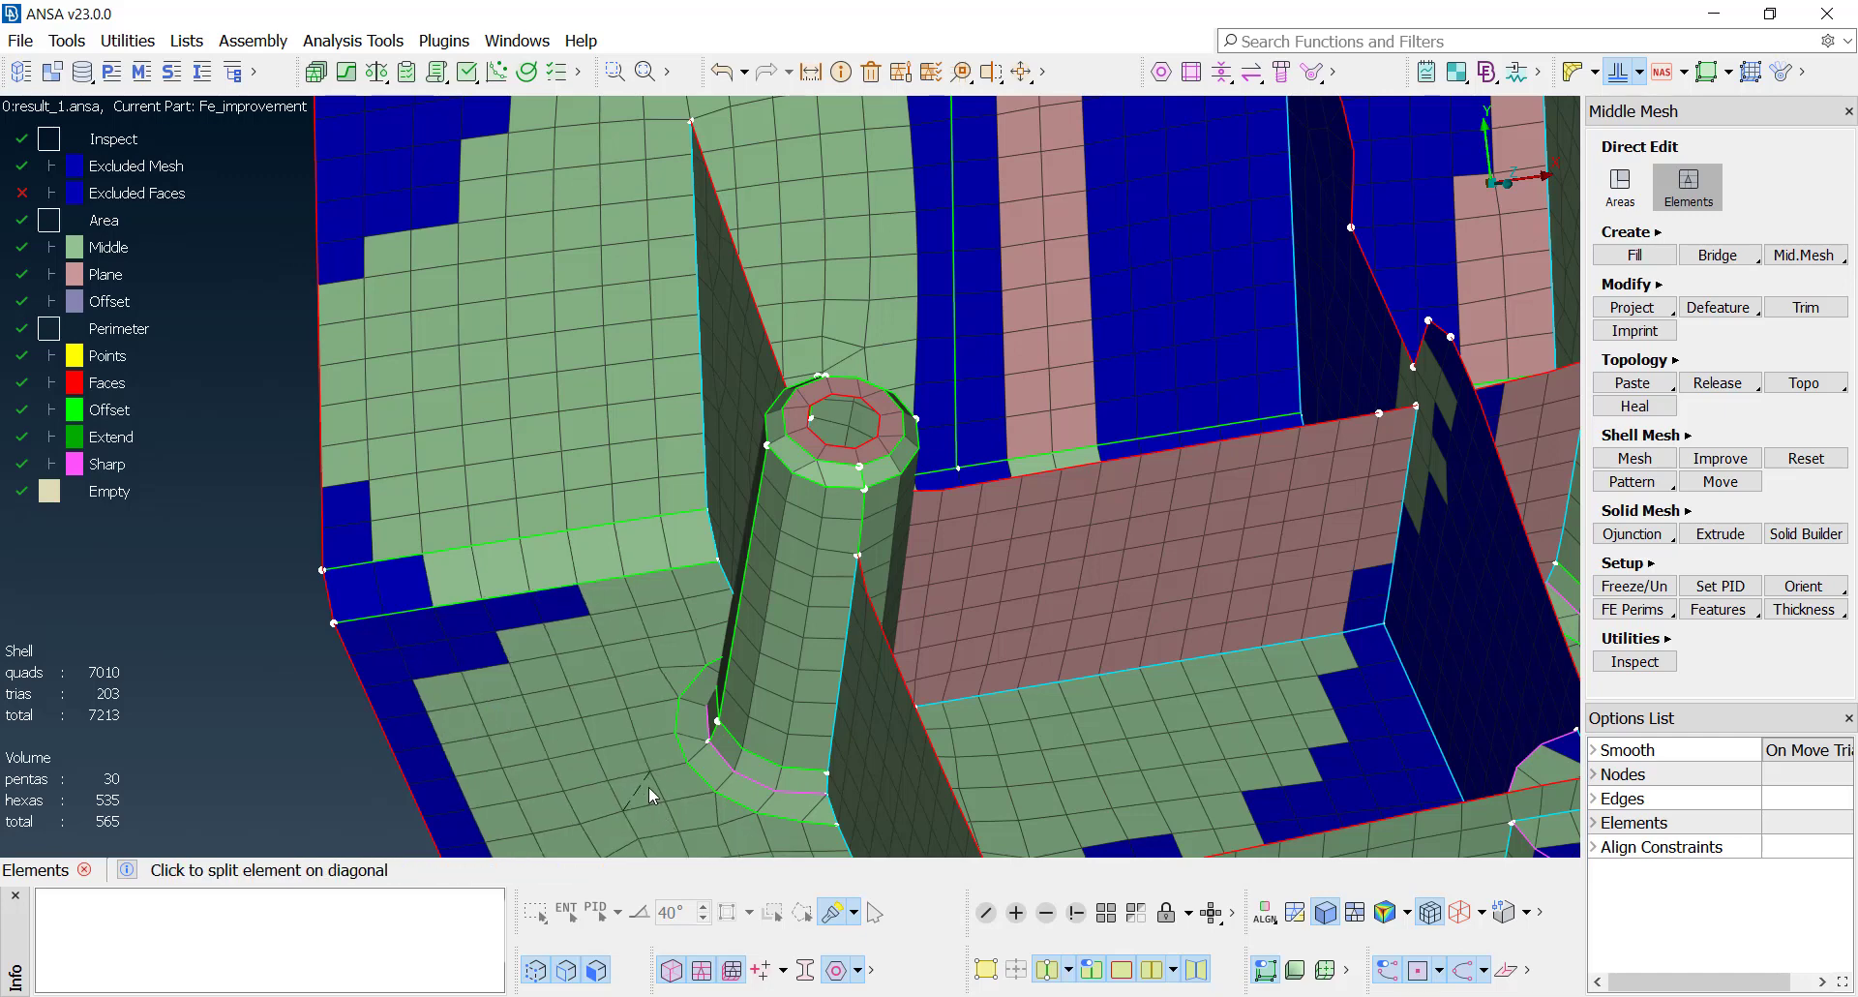
{"action": "scroll", "coordinate": [647, 783], "scroll_direction": "down", "scroll_amount": 3}
{"action": "left_click_drag", "start_coordinate": [640, 815], "coordinate": [546, 829]}
Step: Smooth the surrounding elements with the Mesh Brush and fit the view
{"action": "key", "text": "b"}
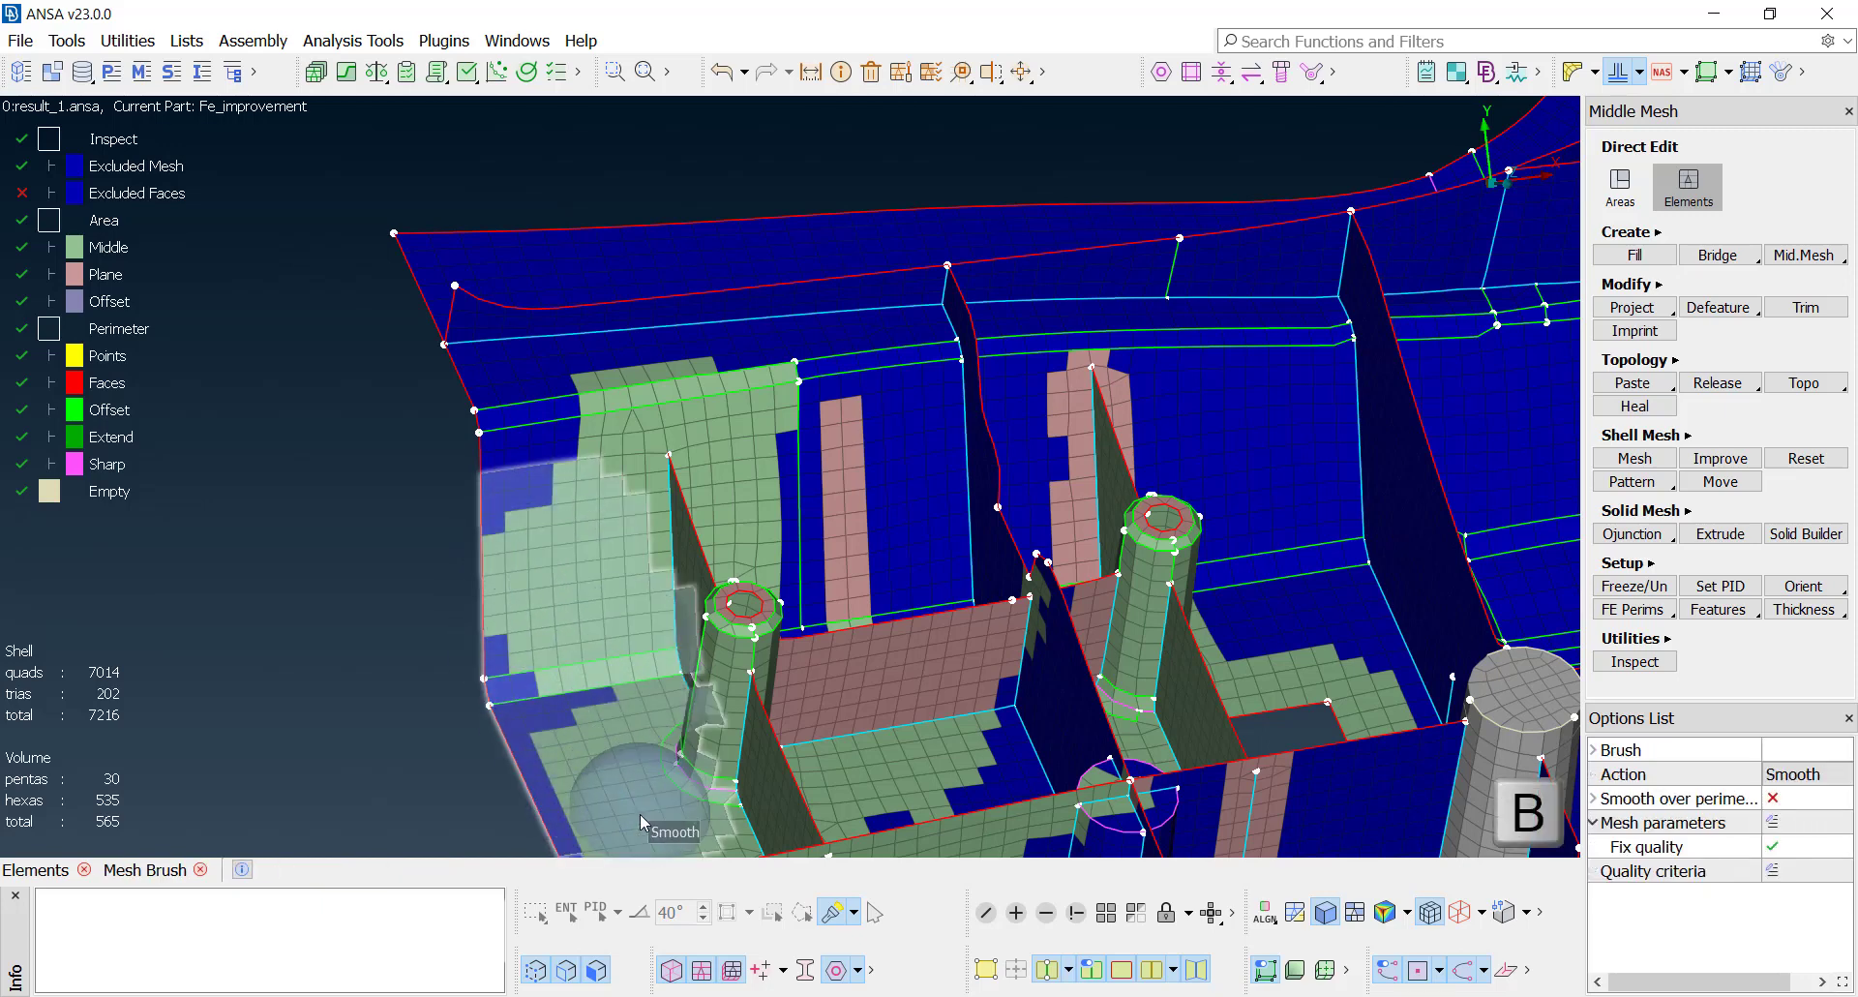
{"action": "middle_click", "coordinate": [640, 814]}
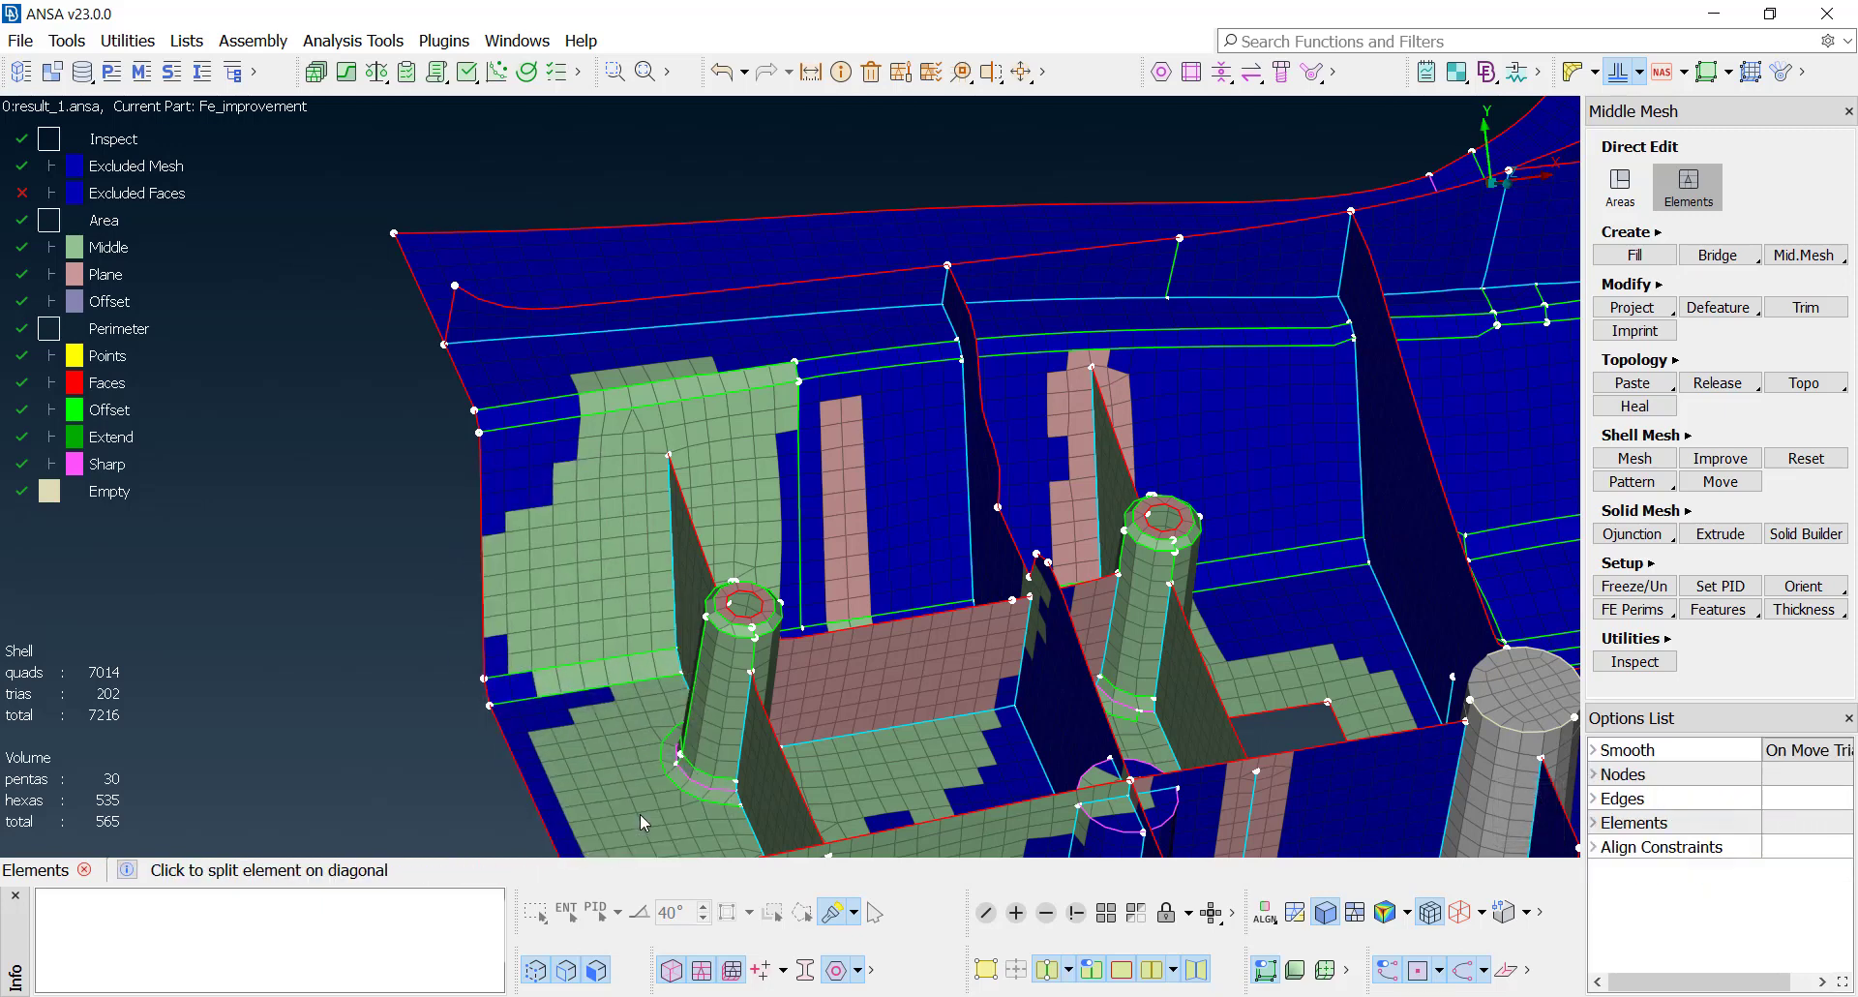
{"action": "key", "text": "F1"}
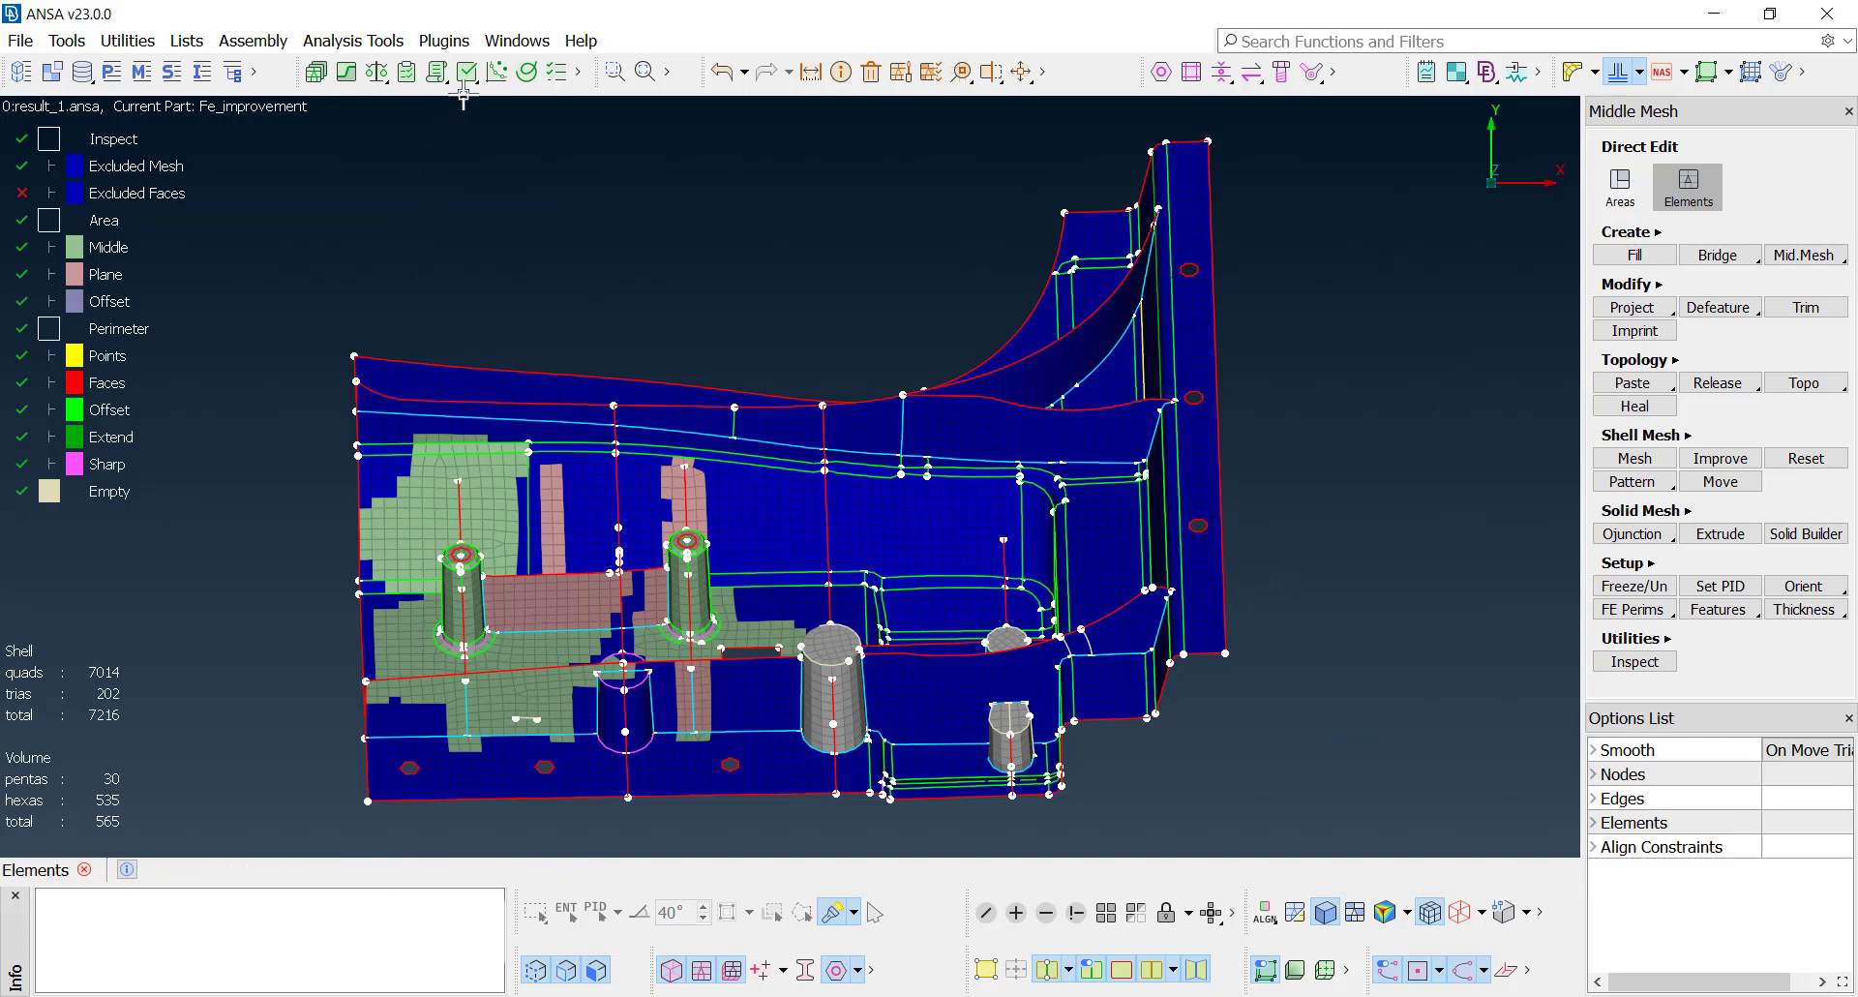
Step: Run FE Shell Cracks And Gaps, locate the crack warning, and auto-fix it
{"action": "left_click", "coordinate": [466, 72]}
{"action": "mouse_move", "coordinate": [552, 433]}
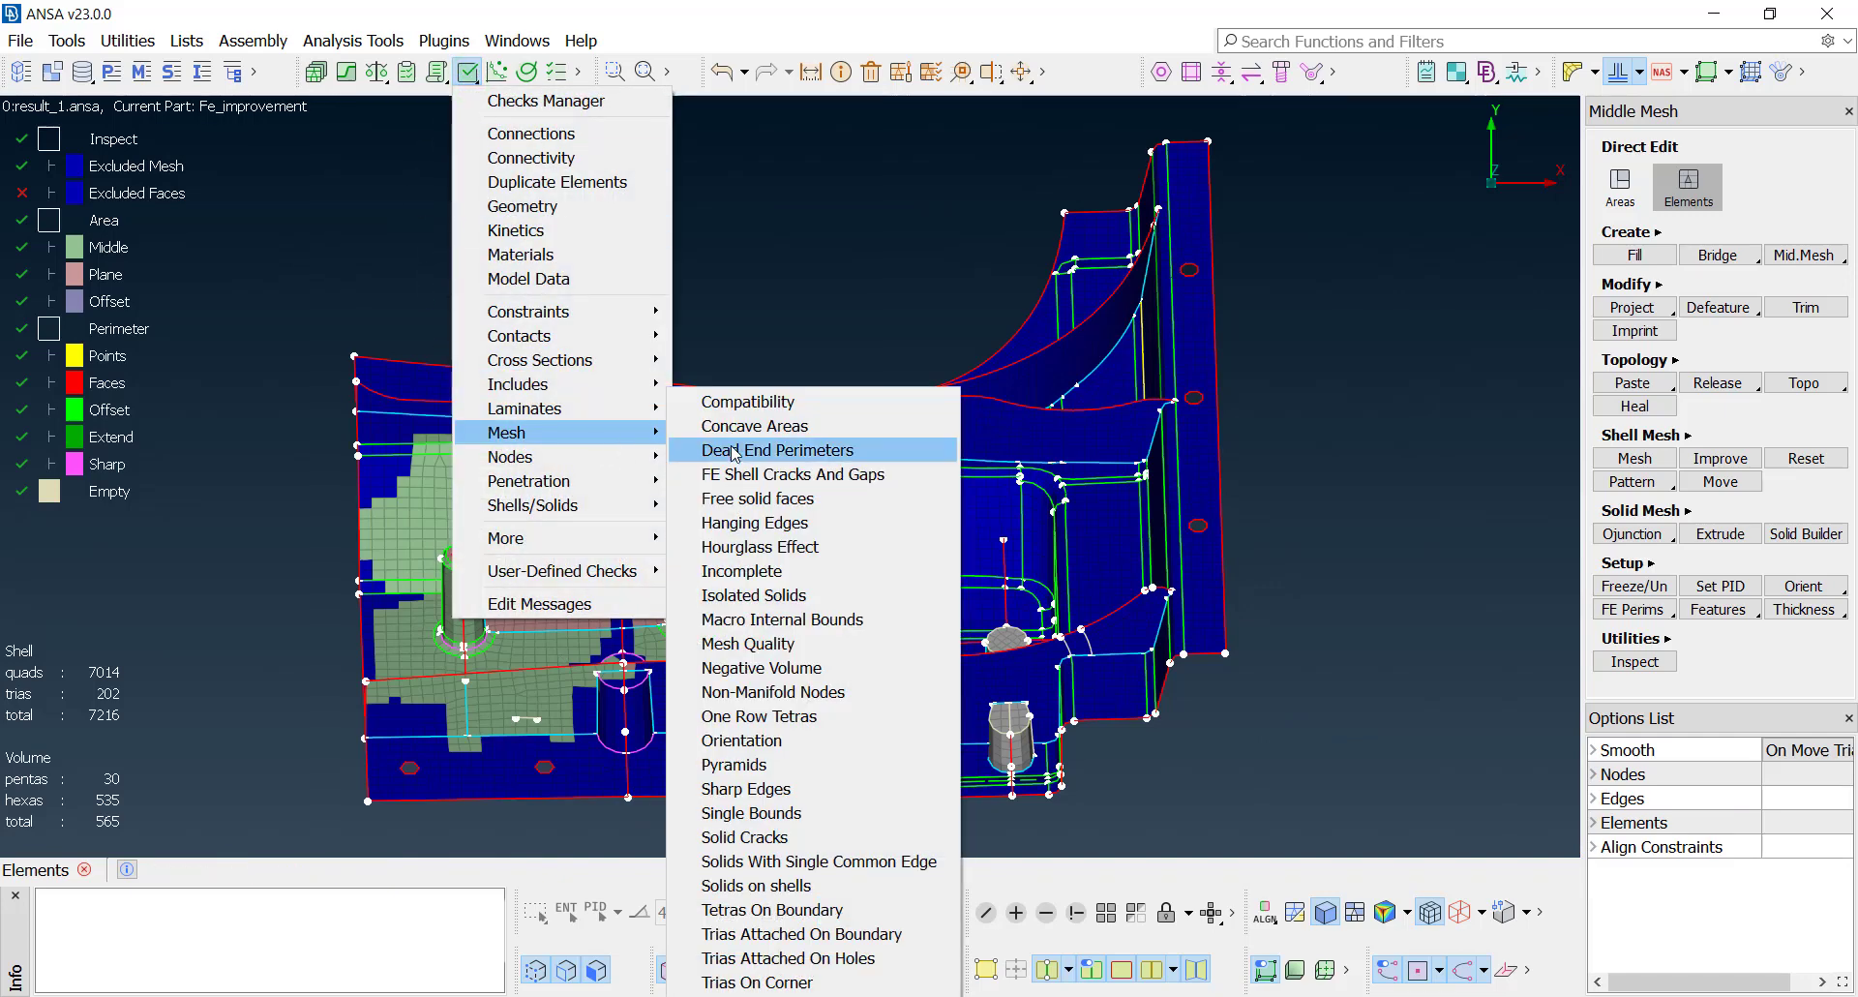
{"action": "left_click", "coordinate": [774, 474]}
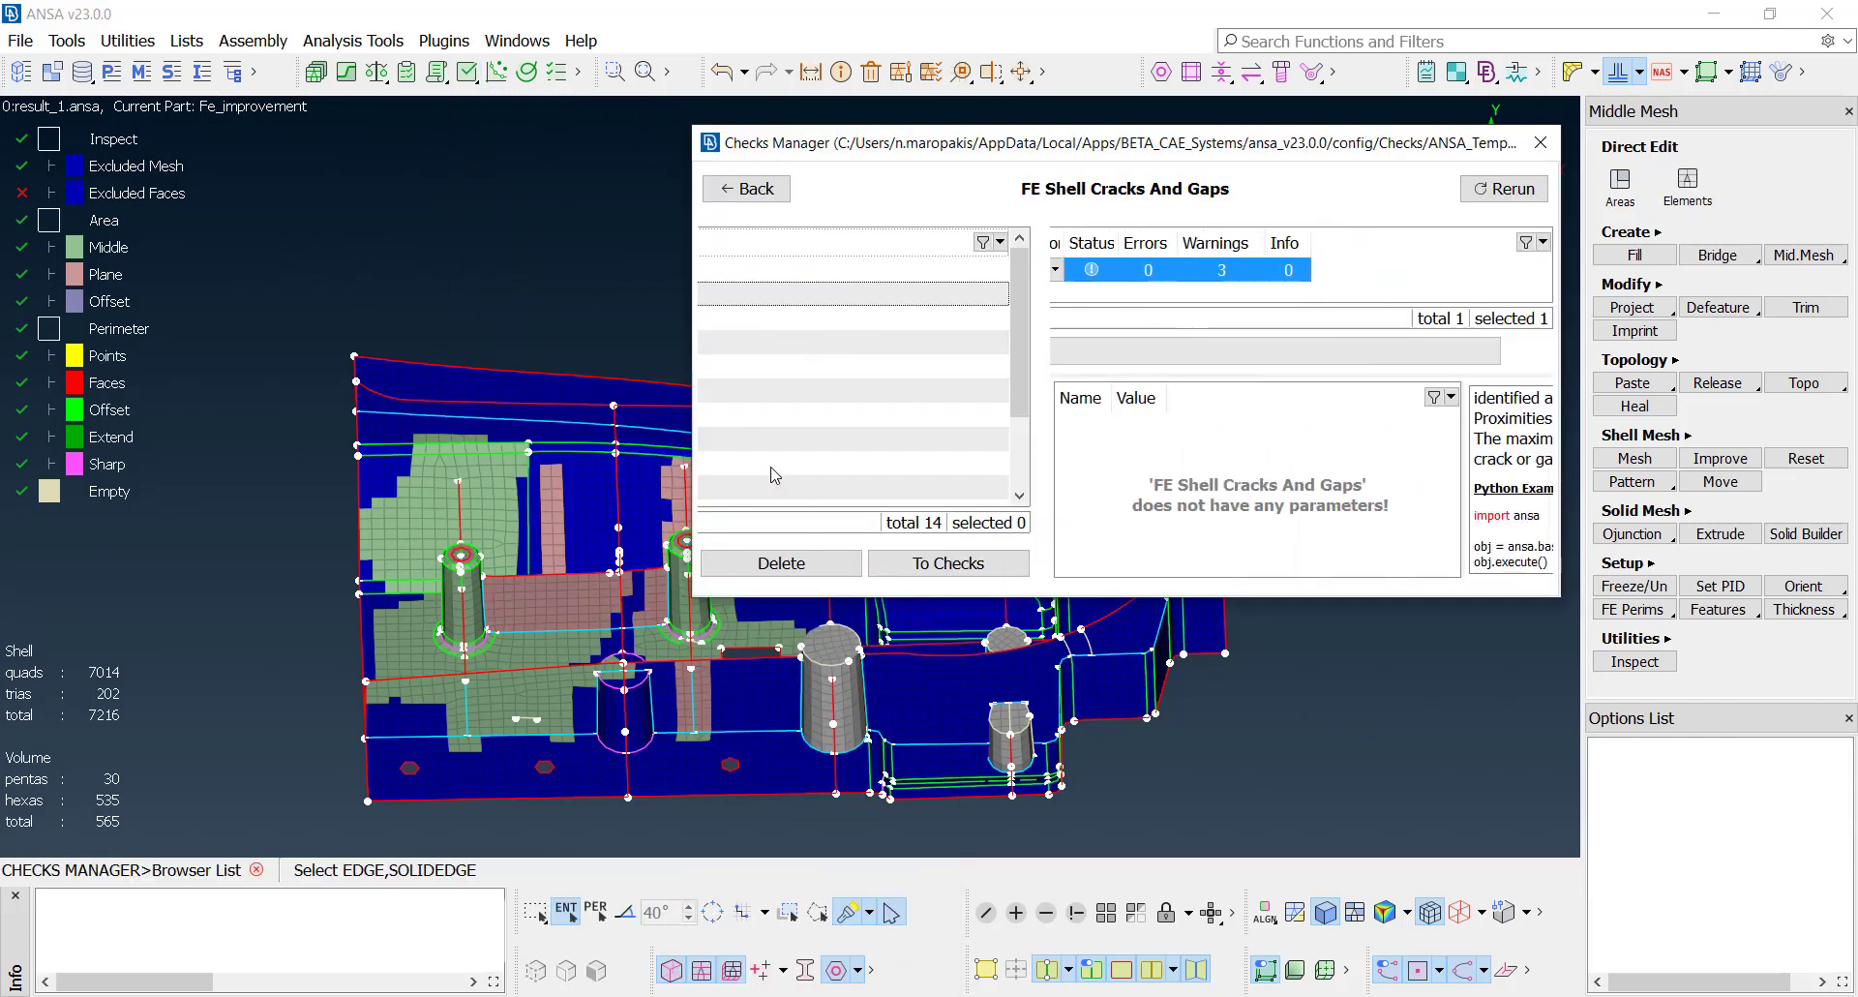
{"action": "left_click", "coordinate": [1021, 309]}
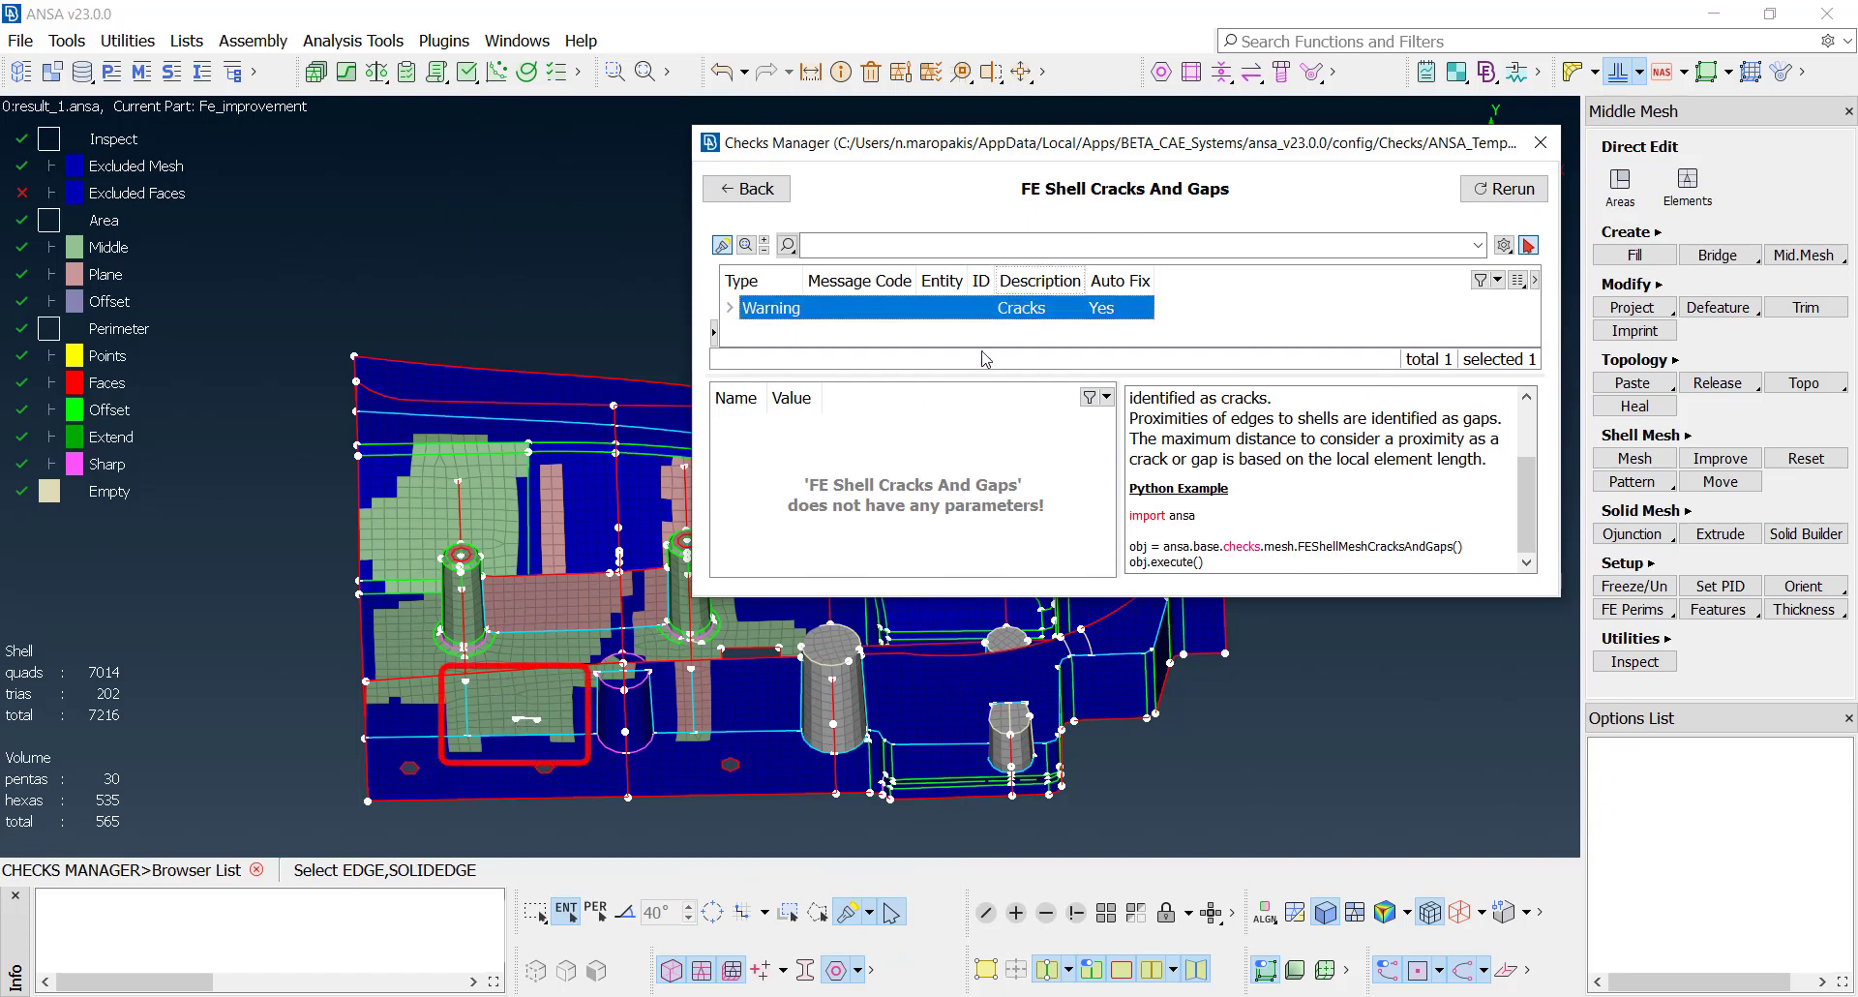
{"action": "right_click", "coordinate": [1030, 319]}
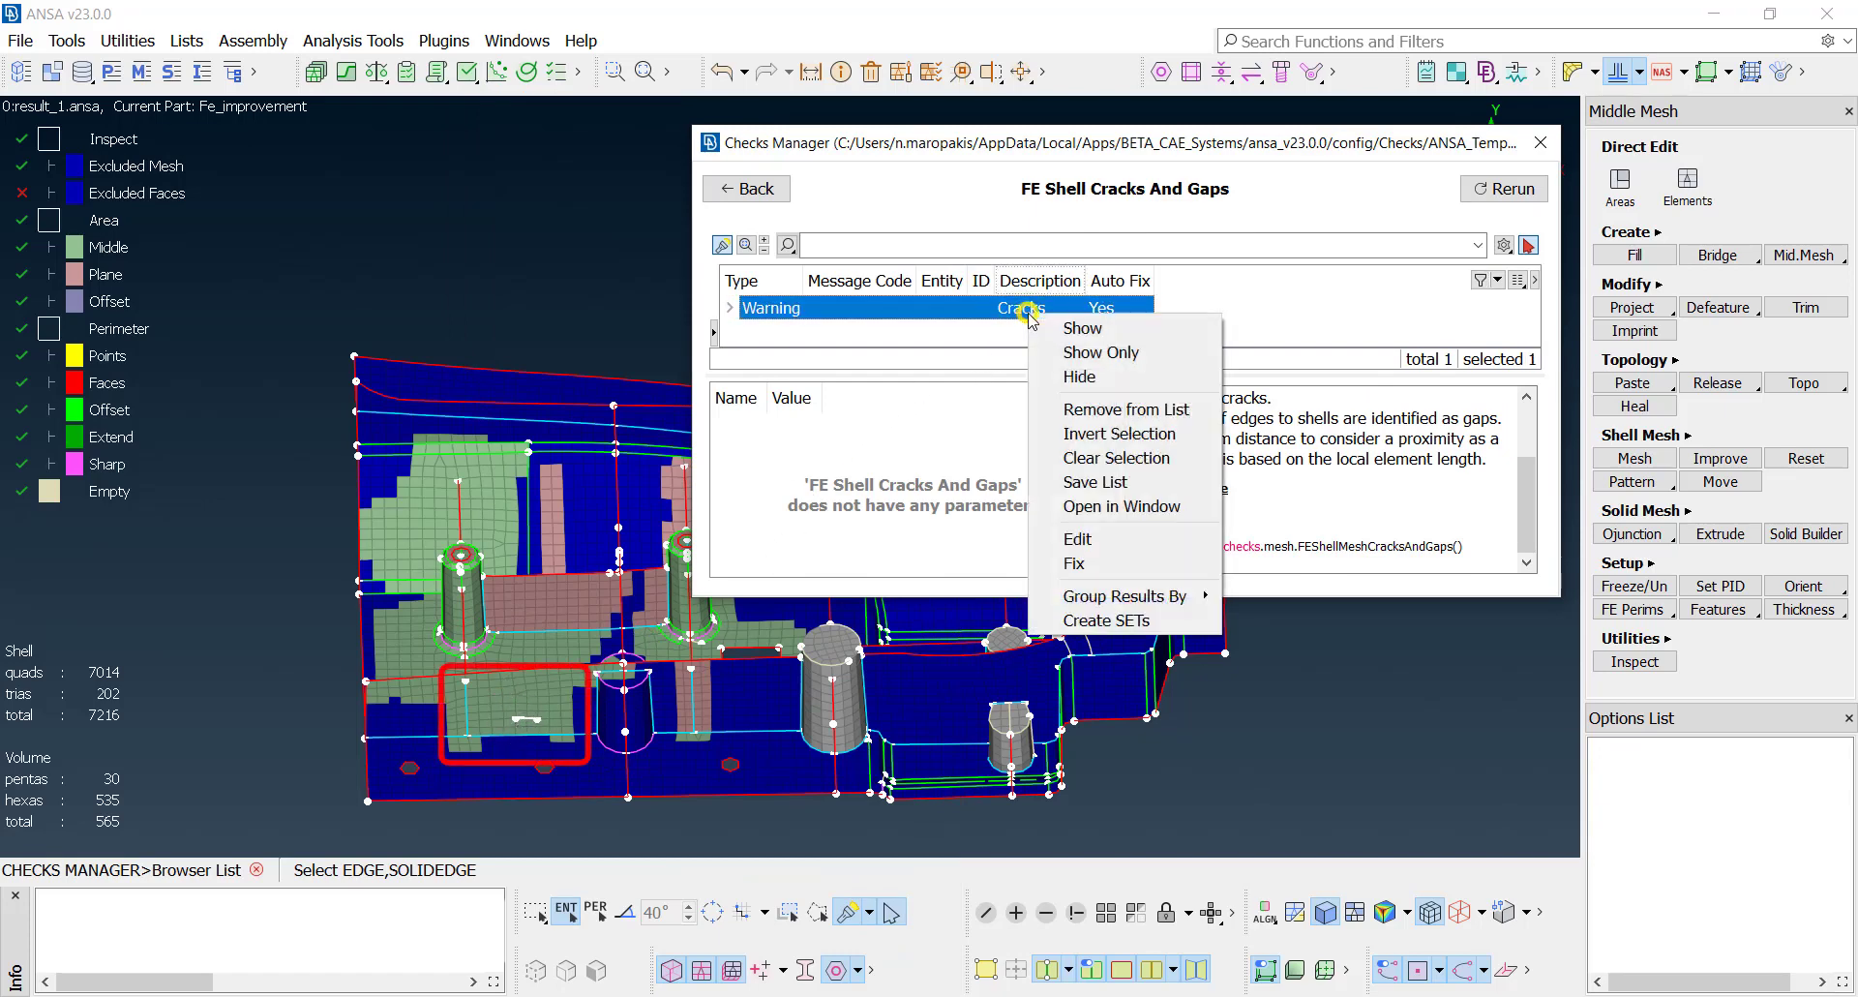
{"action": "left_click", "coordinate": [1061, 559]}
{"action": "key", "text": "Escape"}
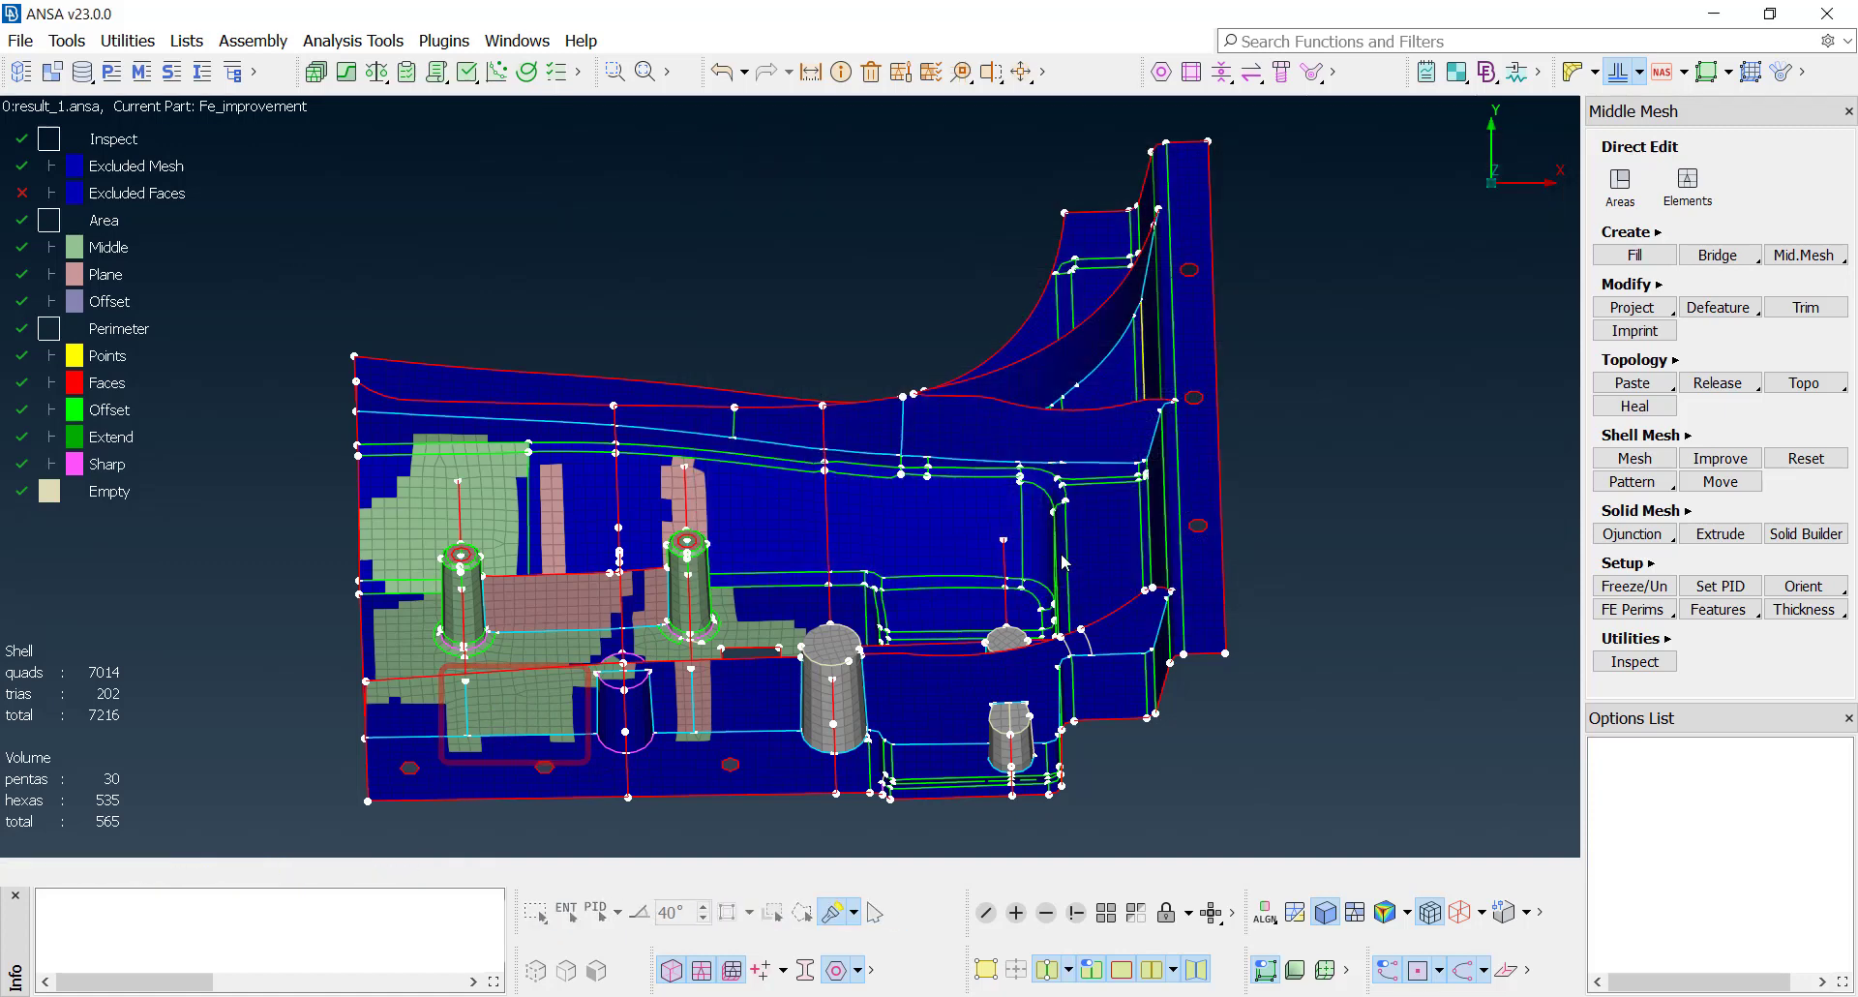
Step: Inspect the whole middle mesh and hide the Excluded Mesh overlay
{"action": "type", "text": "b"}
{"action": "left_click", "coordinate": [986, 968]}
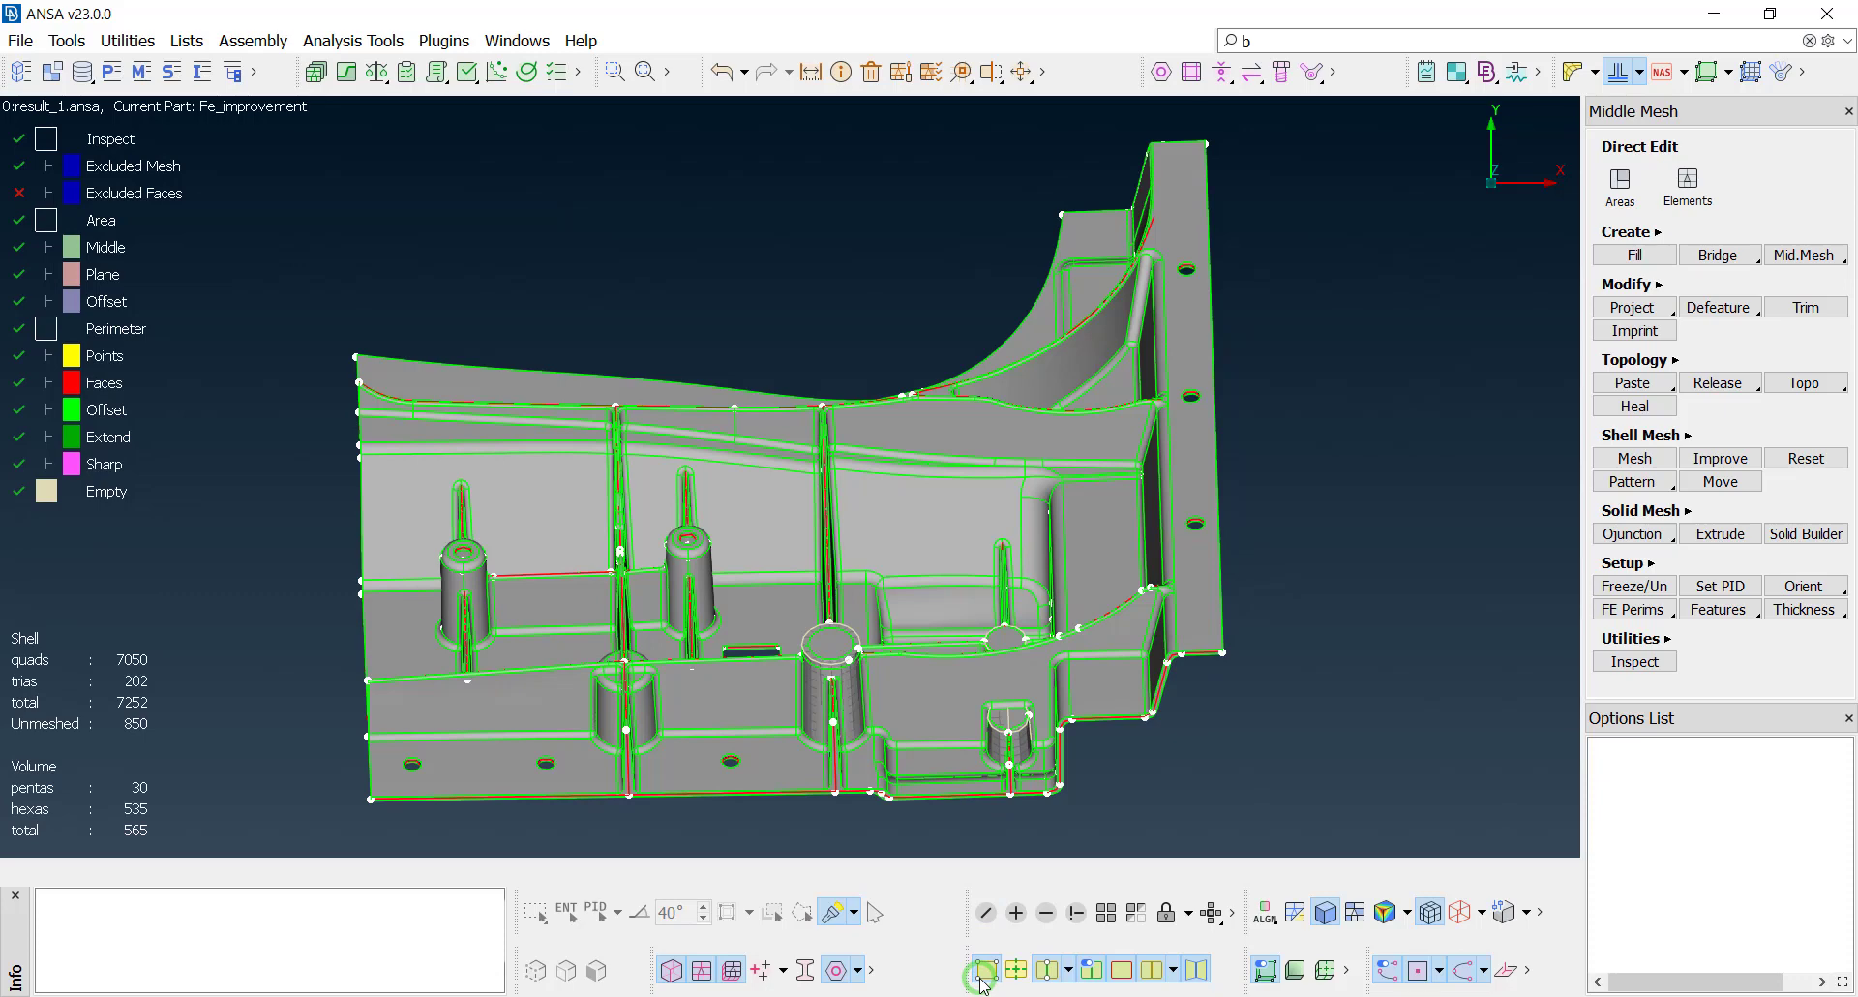
{"action": "left_click", "coordinate": [1599, 667]}
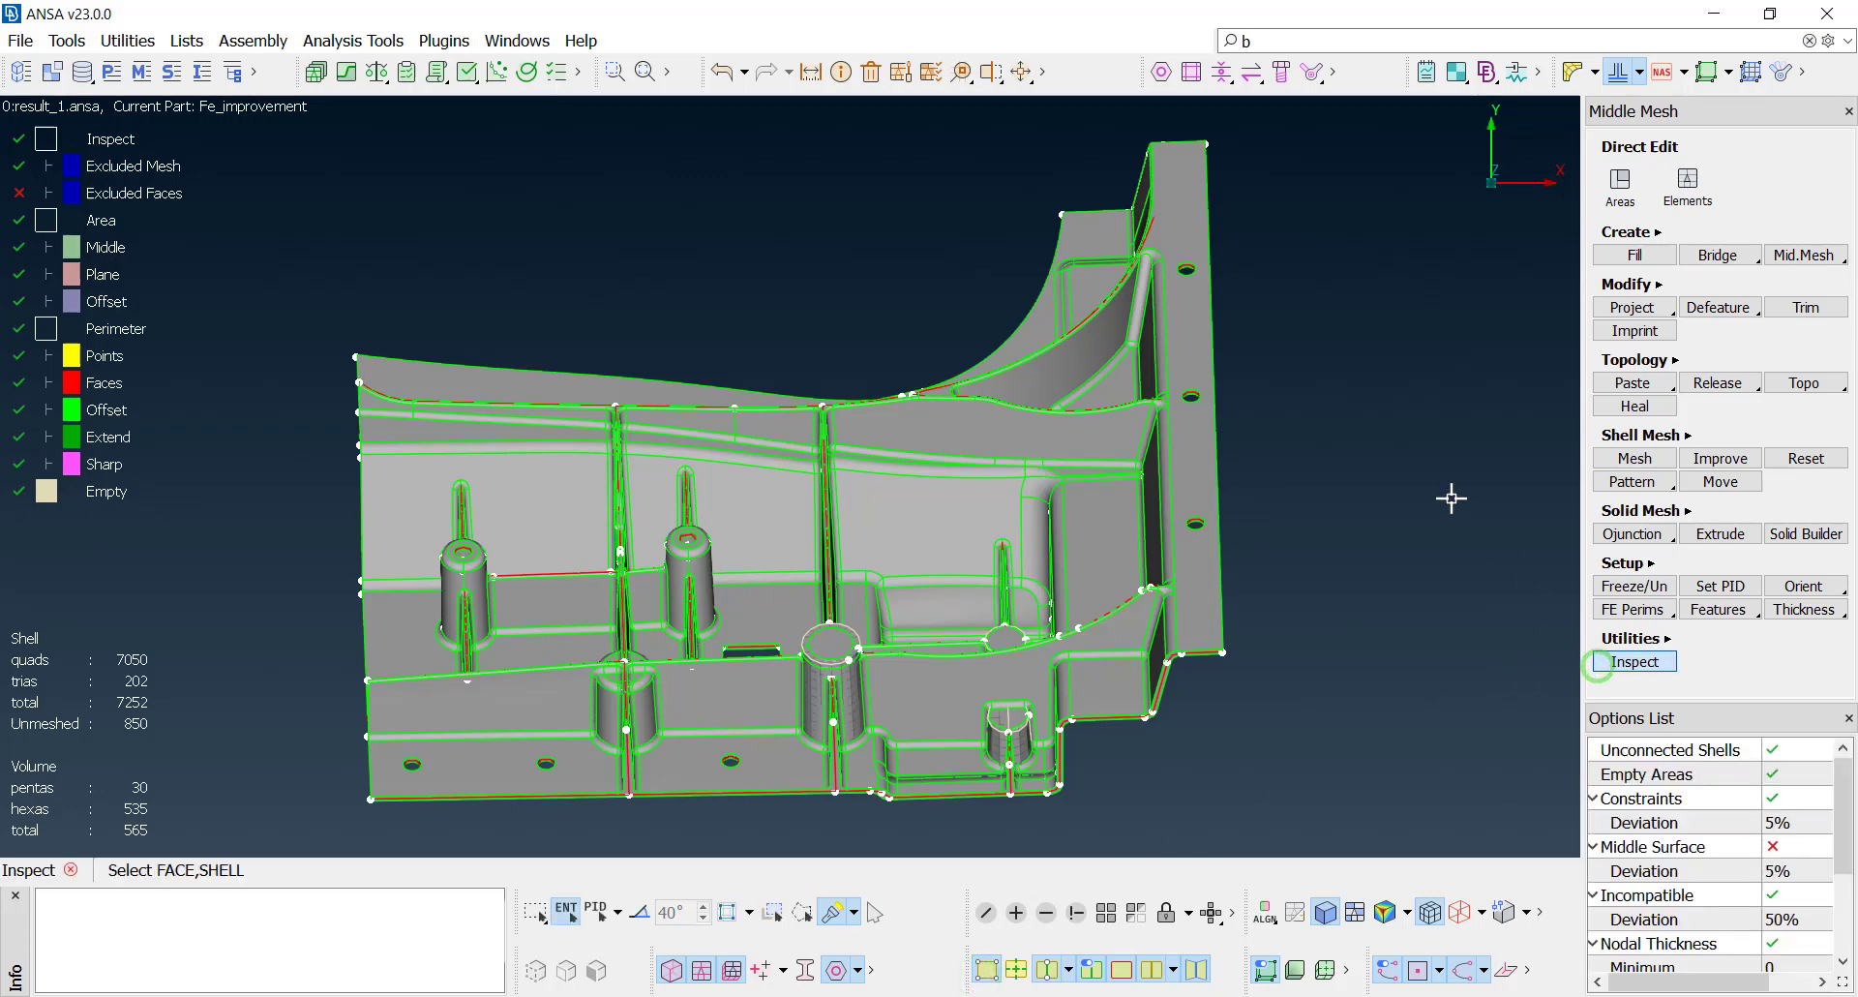
{"action": "mouse_move", "coordinate": [1265, 129]}
{"action": "left_mouse_down"}
{"action": "mouse_move", "coordinate": [340, 822]}
{"action": "mouse_move", "coordinate": [309, 809]}
{"action": "left_mouse_up"}
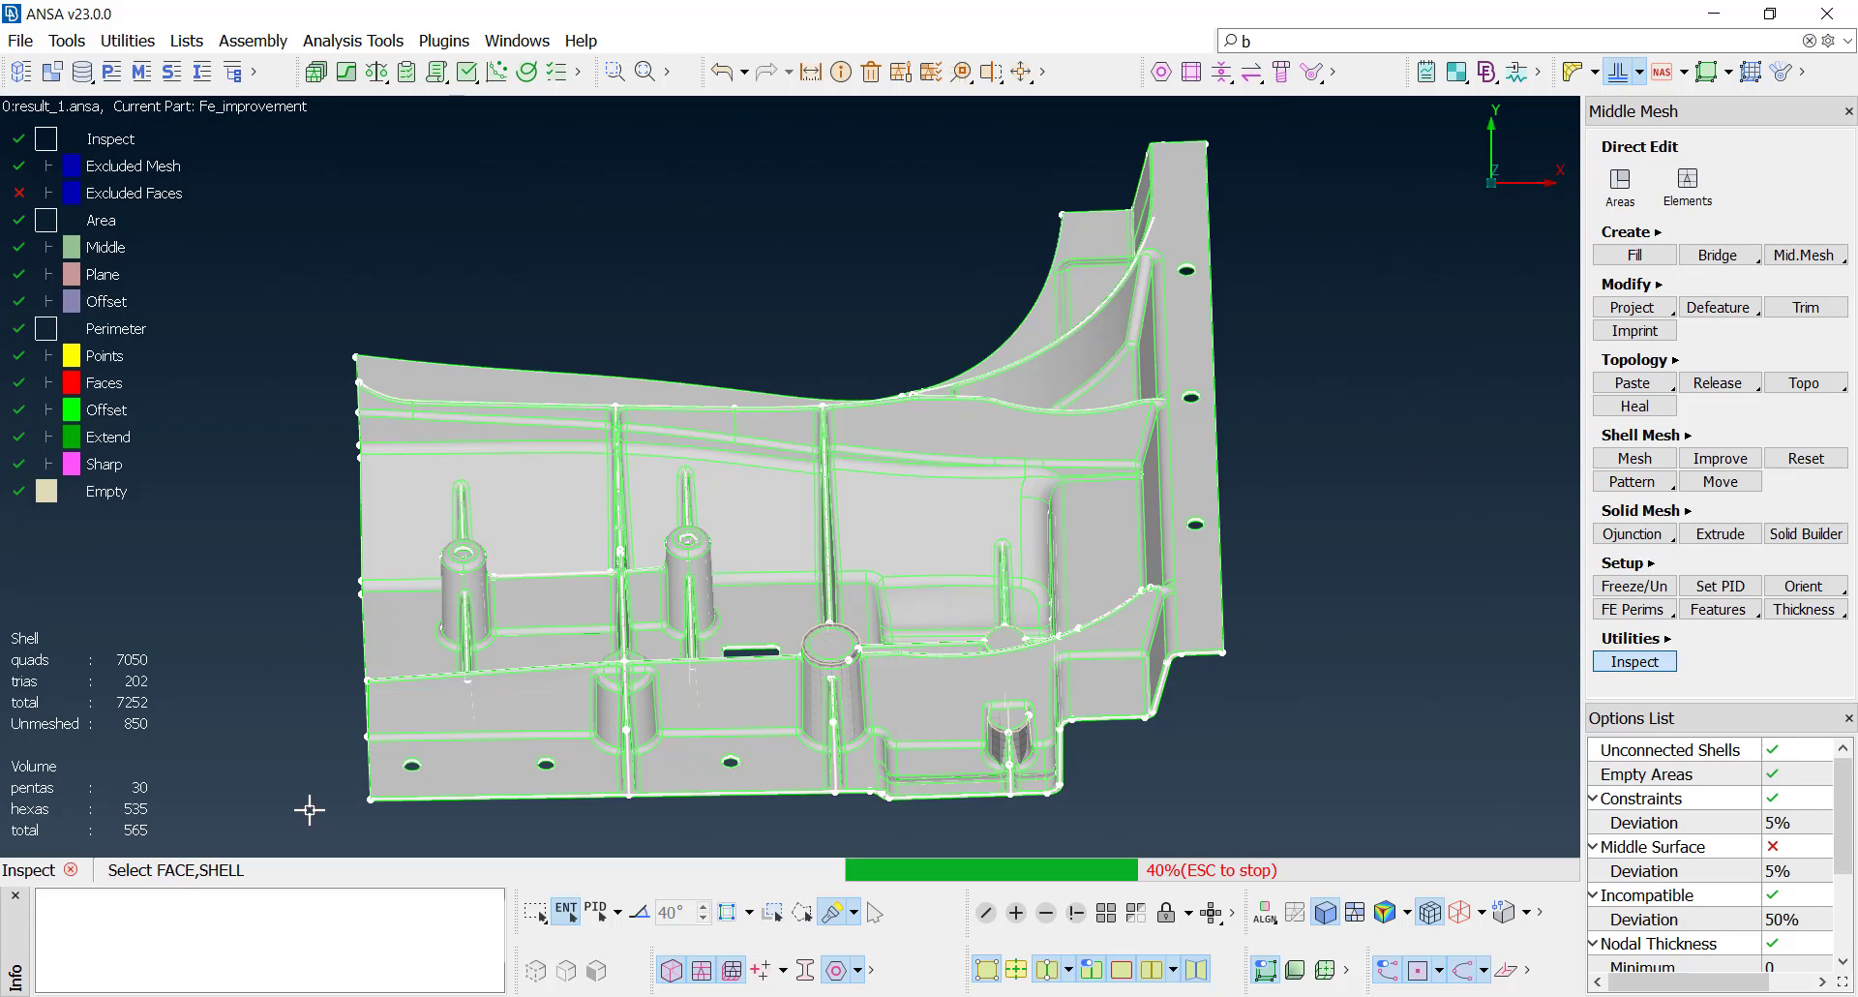
{"action": "left_click", "coordinate": [986, 972]}
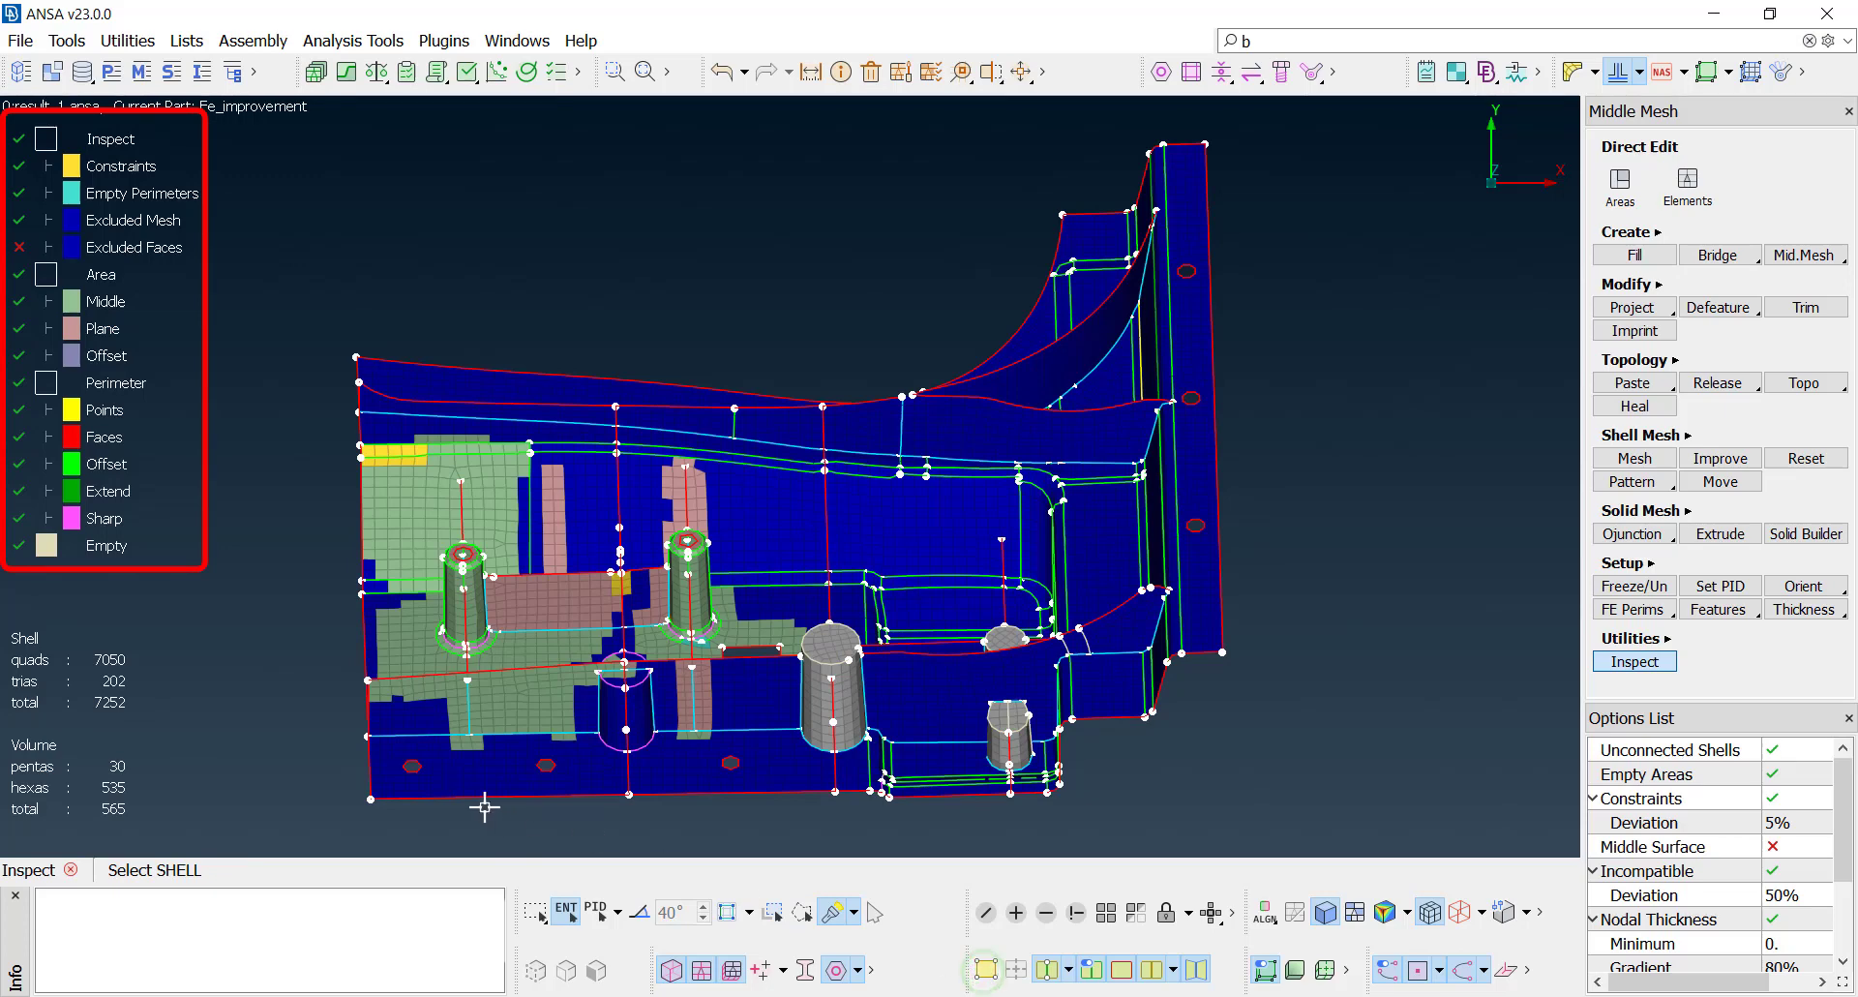
{"action": "left_click", "coordinate": [17, 223]}
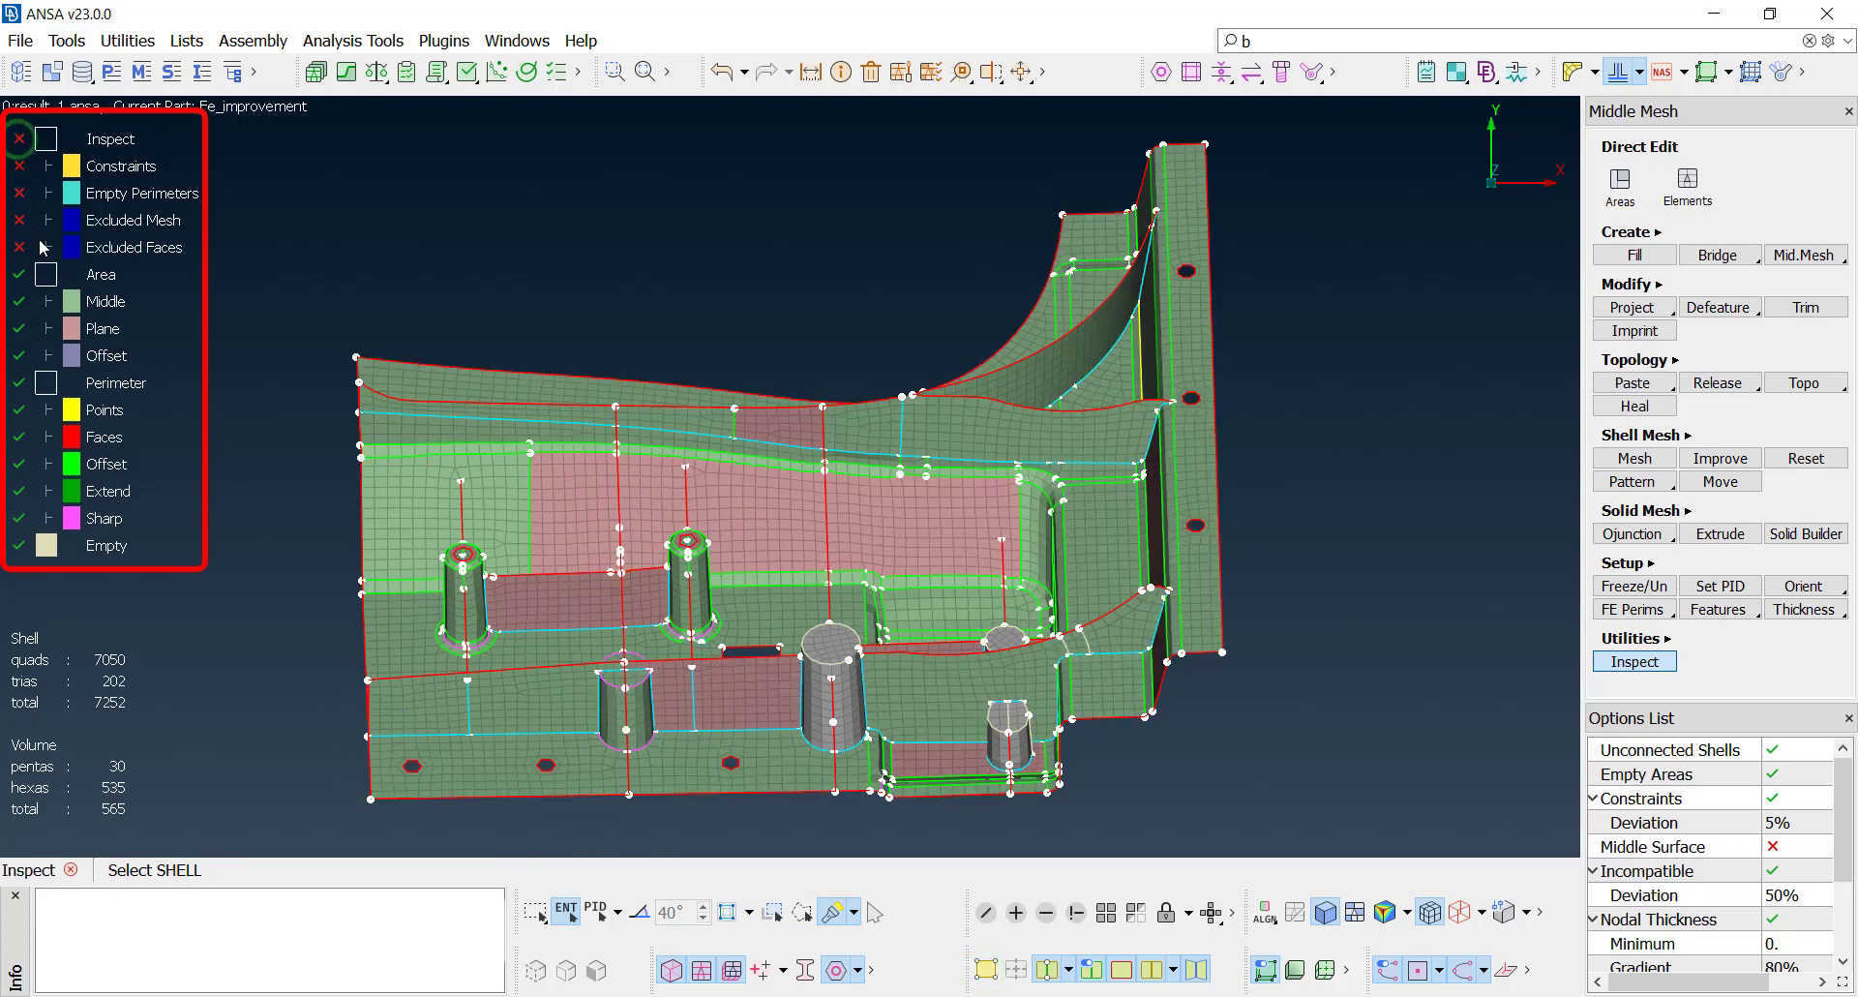
Step: In Areas mode, cut off the small area beside the boss and merge it into its neighbour
{"action": "scroll", "coordinate": [695, 640], "scroll_direction": "up", "scroll_amount": 10}
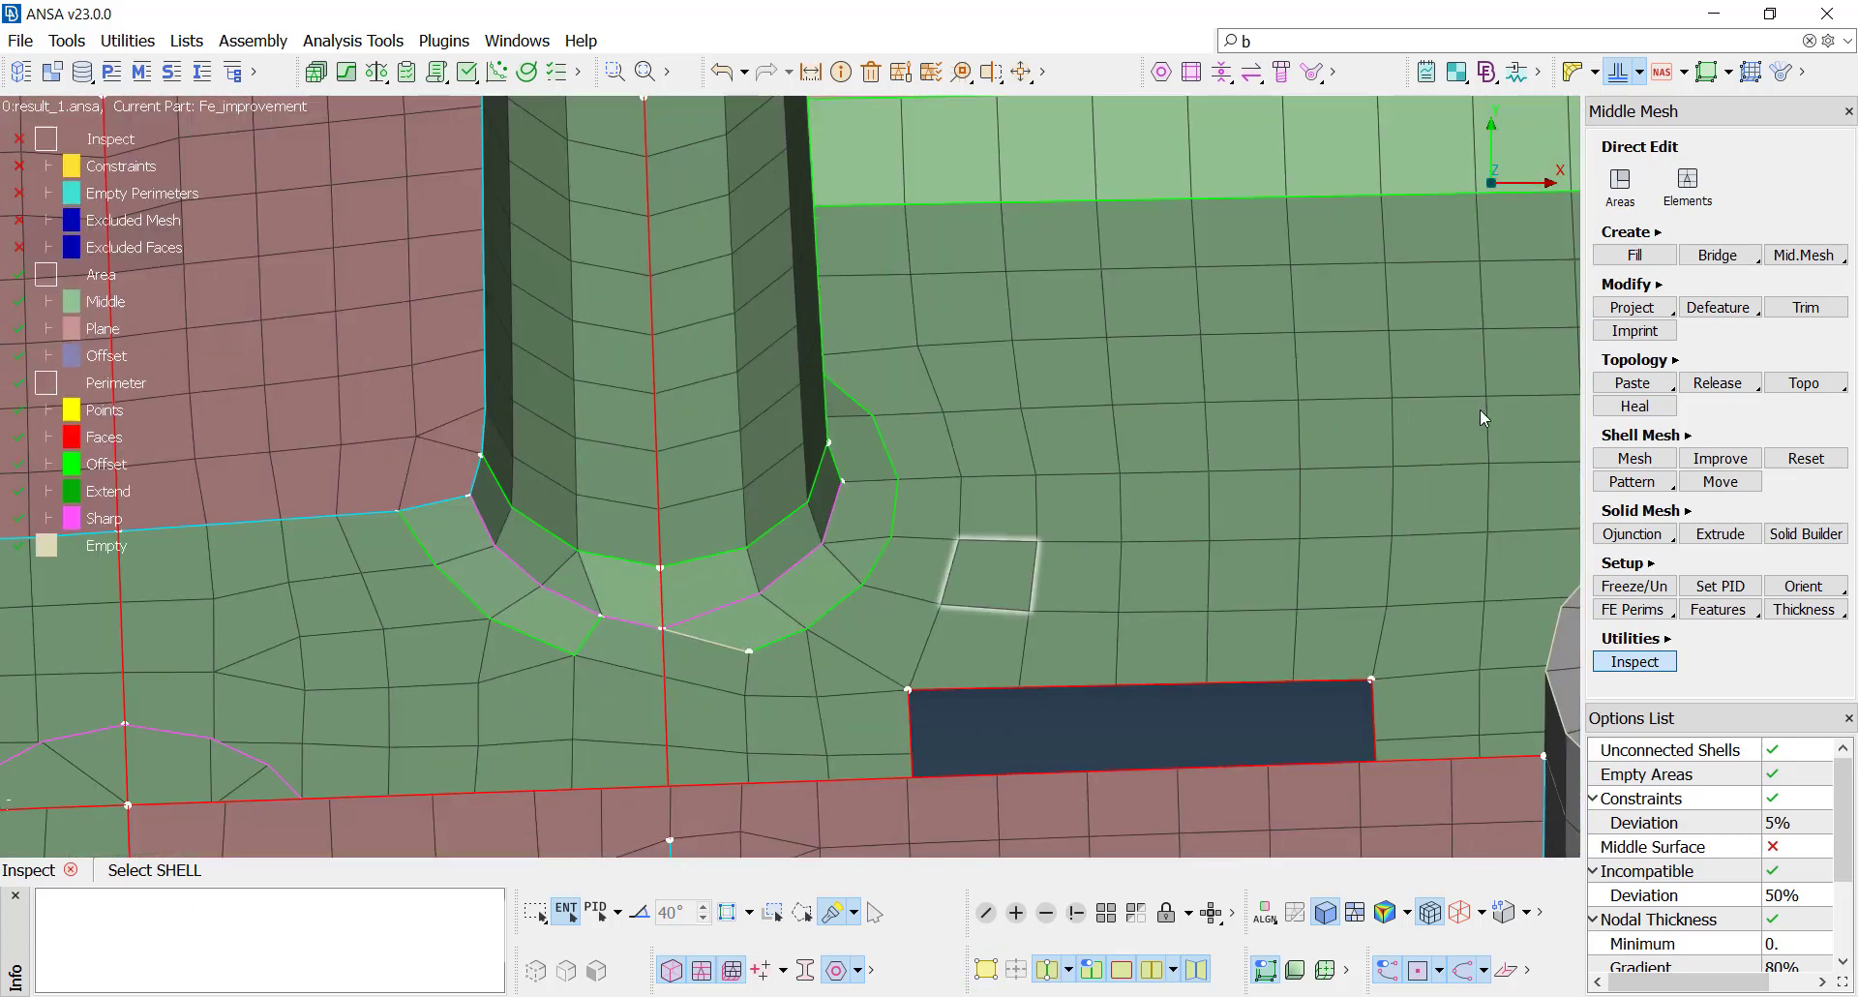
{"action": "left_click", "coordinate": [1620, 184]}
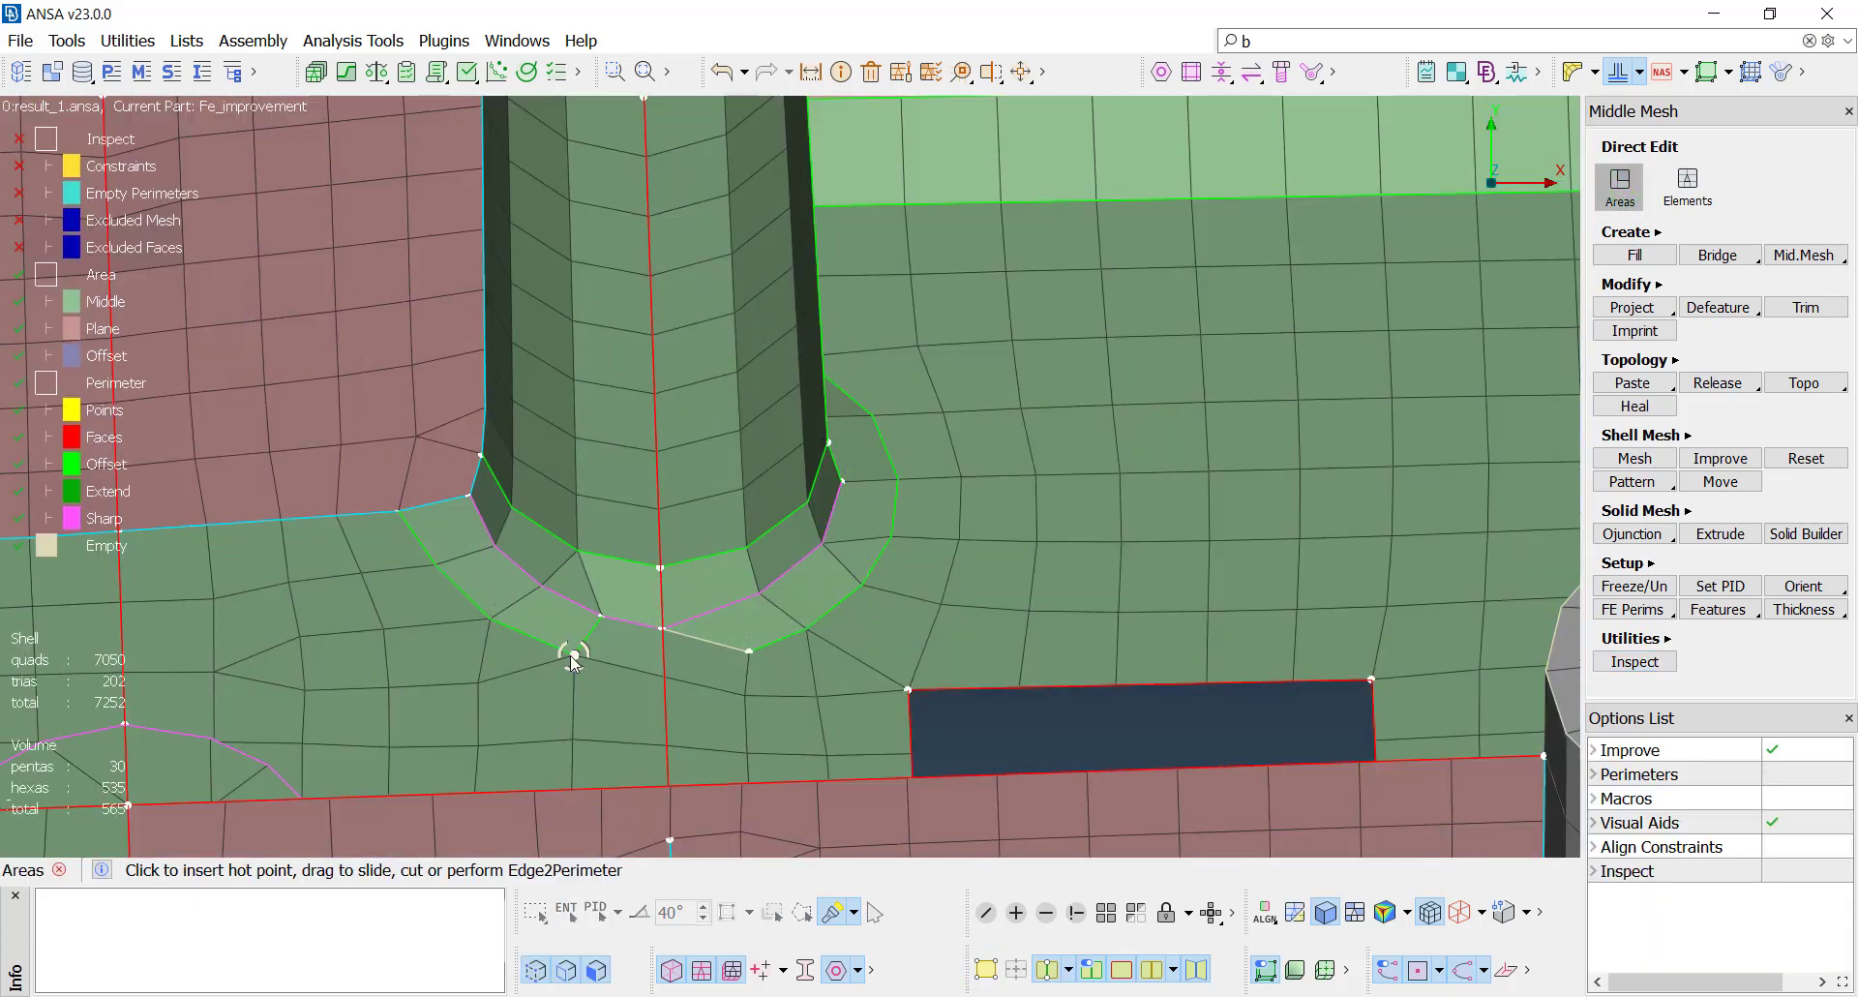
{"action": "mouse_move", "coordinate": [571, 654]}
{"action": "left_mouse_down"}
{"action": "mouse_move", "coordinate": [663, 676]}
{"action": "mouse_move", "coordinate": [741, 654]}
{"action": "left_mouse_up"}
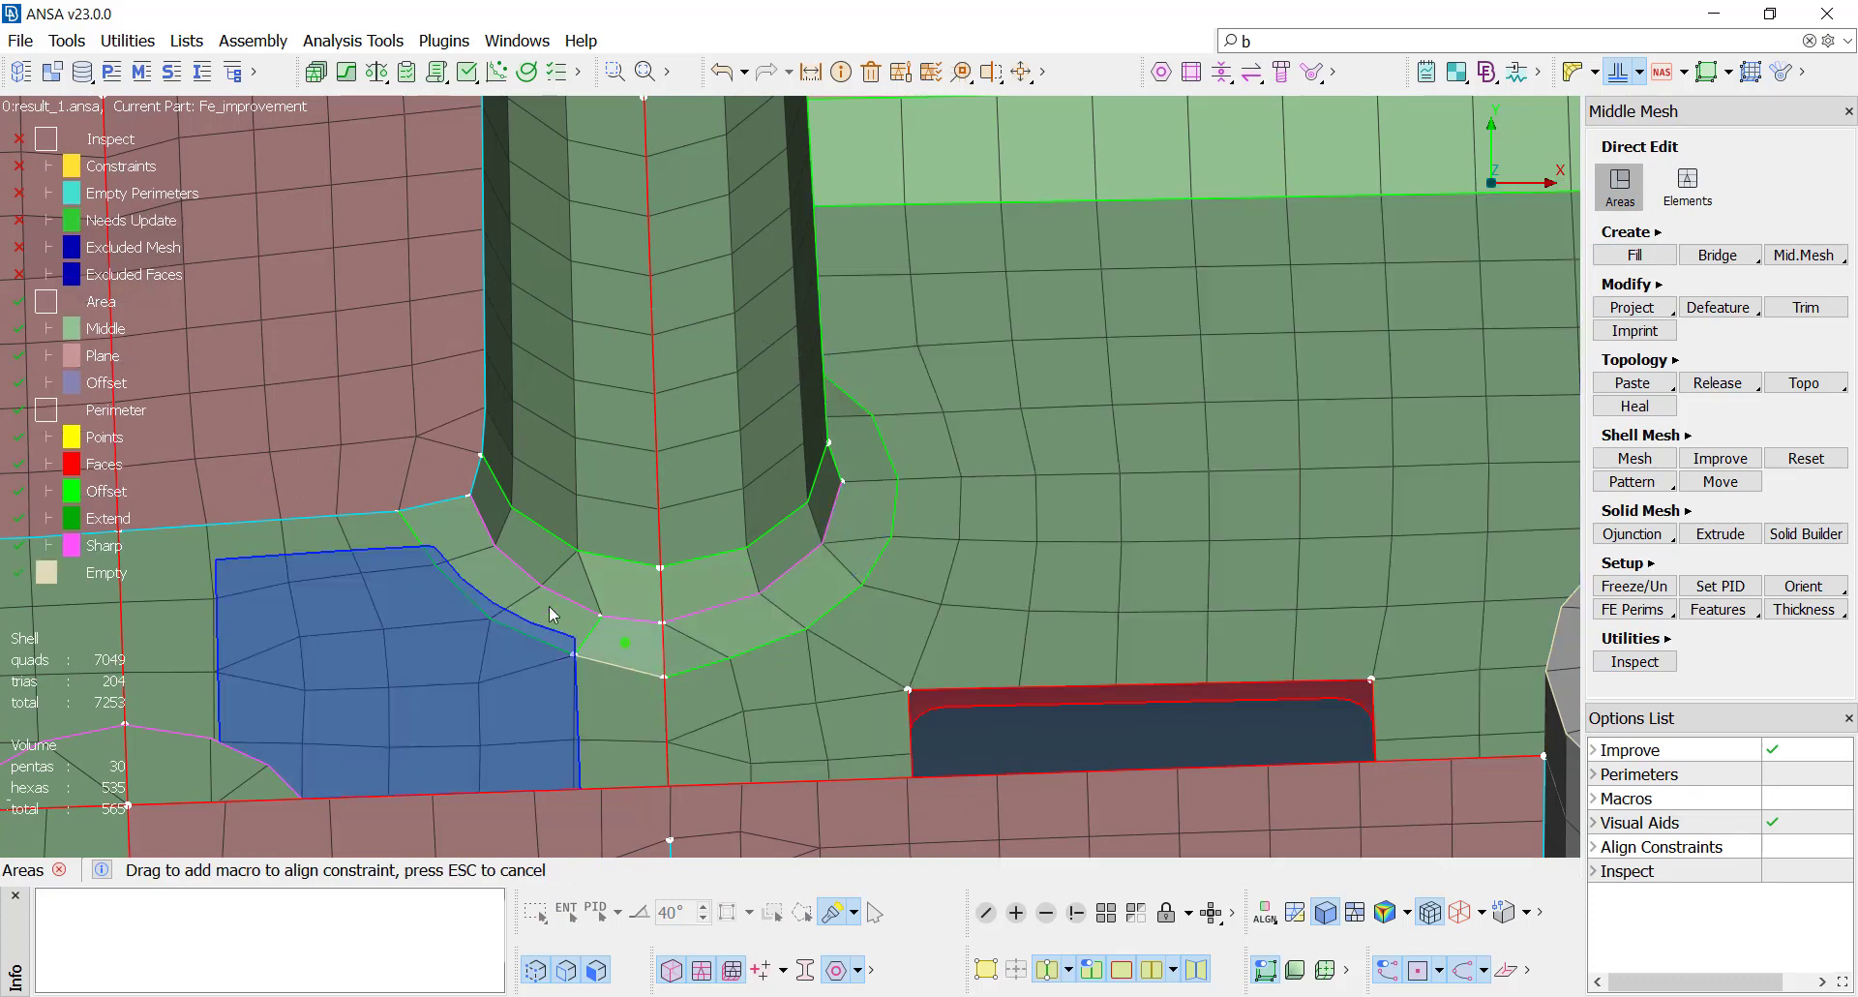
{"action": "left_click_drag", "start_coordinate": [549, 606], "coordinate": [519, 588]}
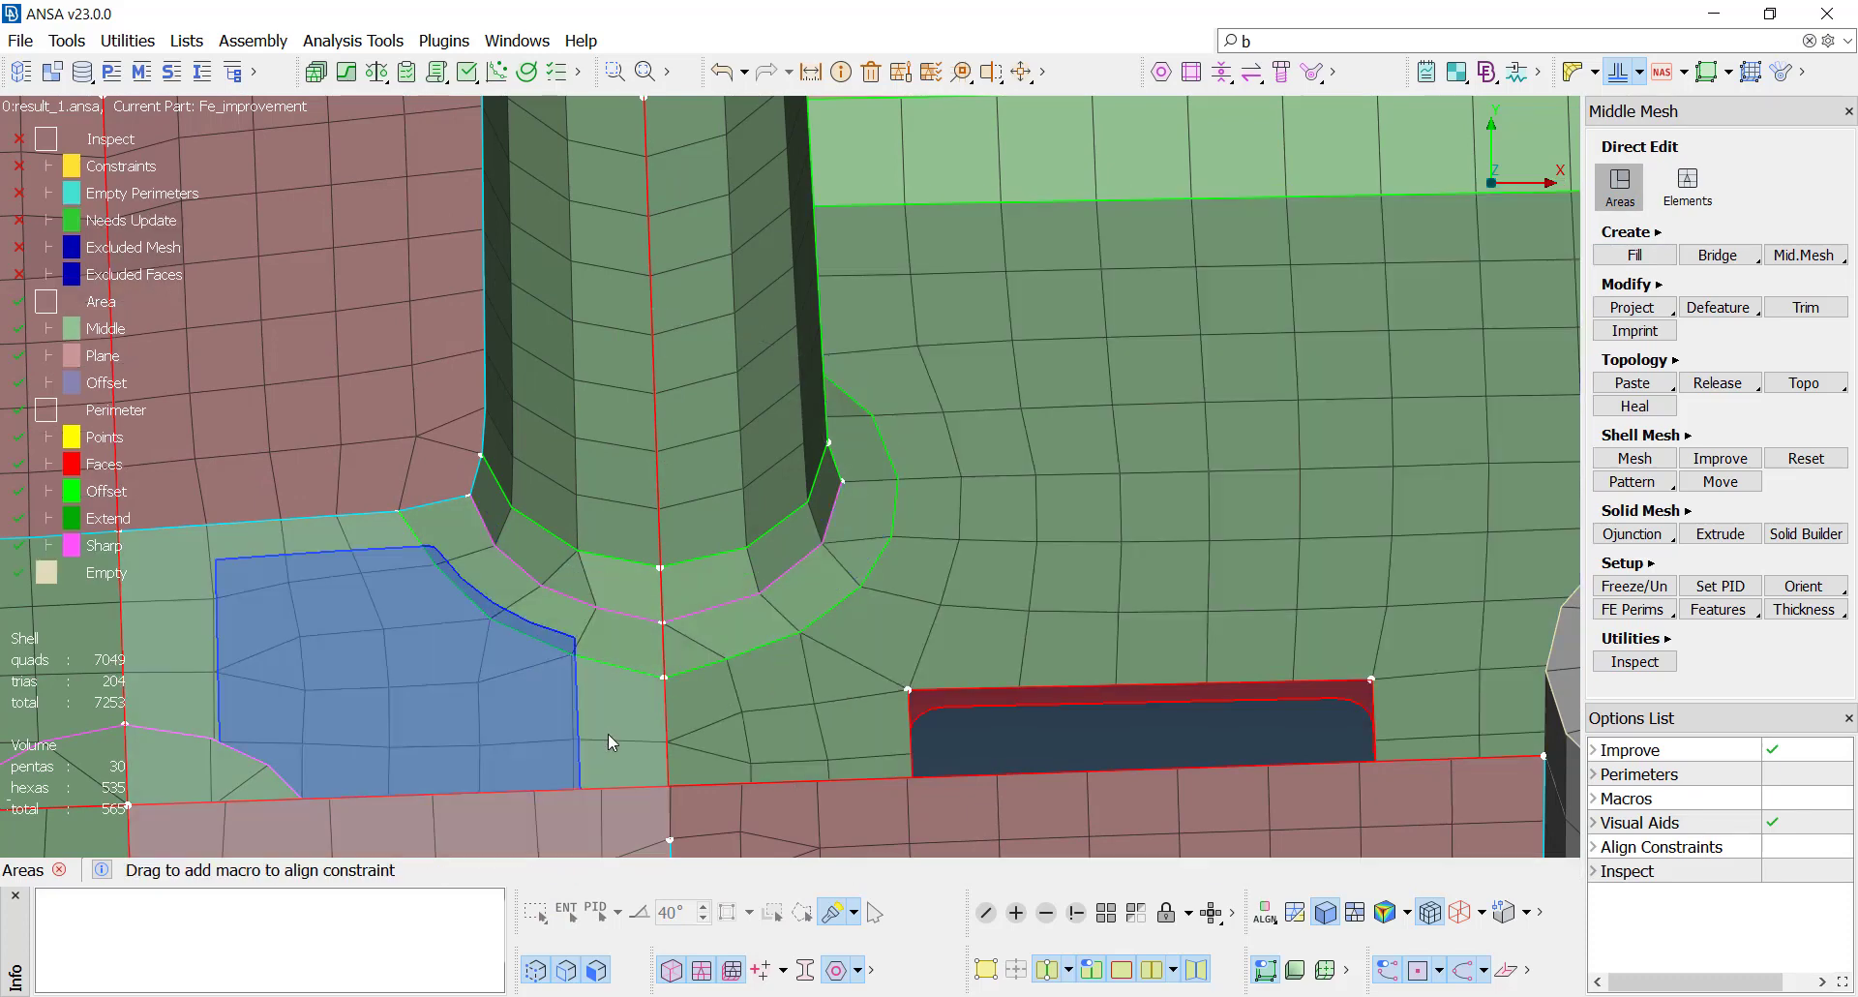
{"action": "key", "text": "f"}
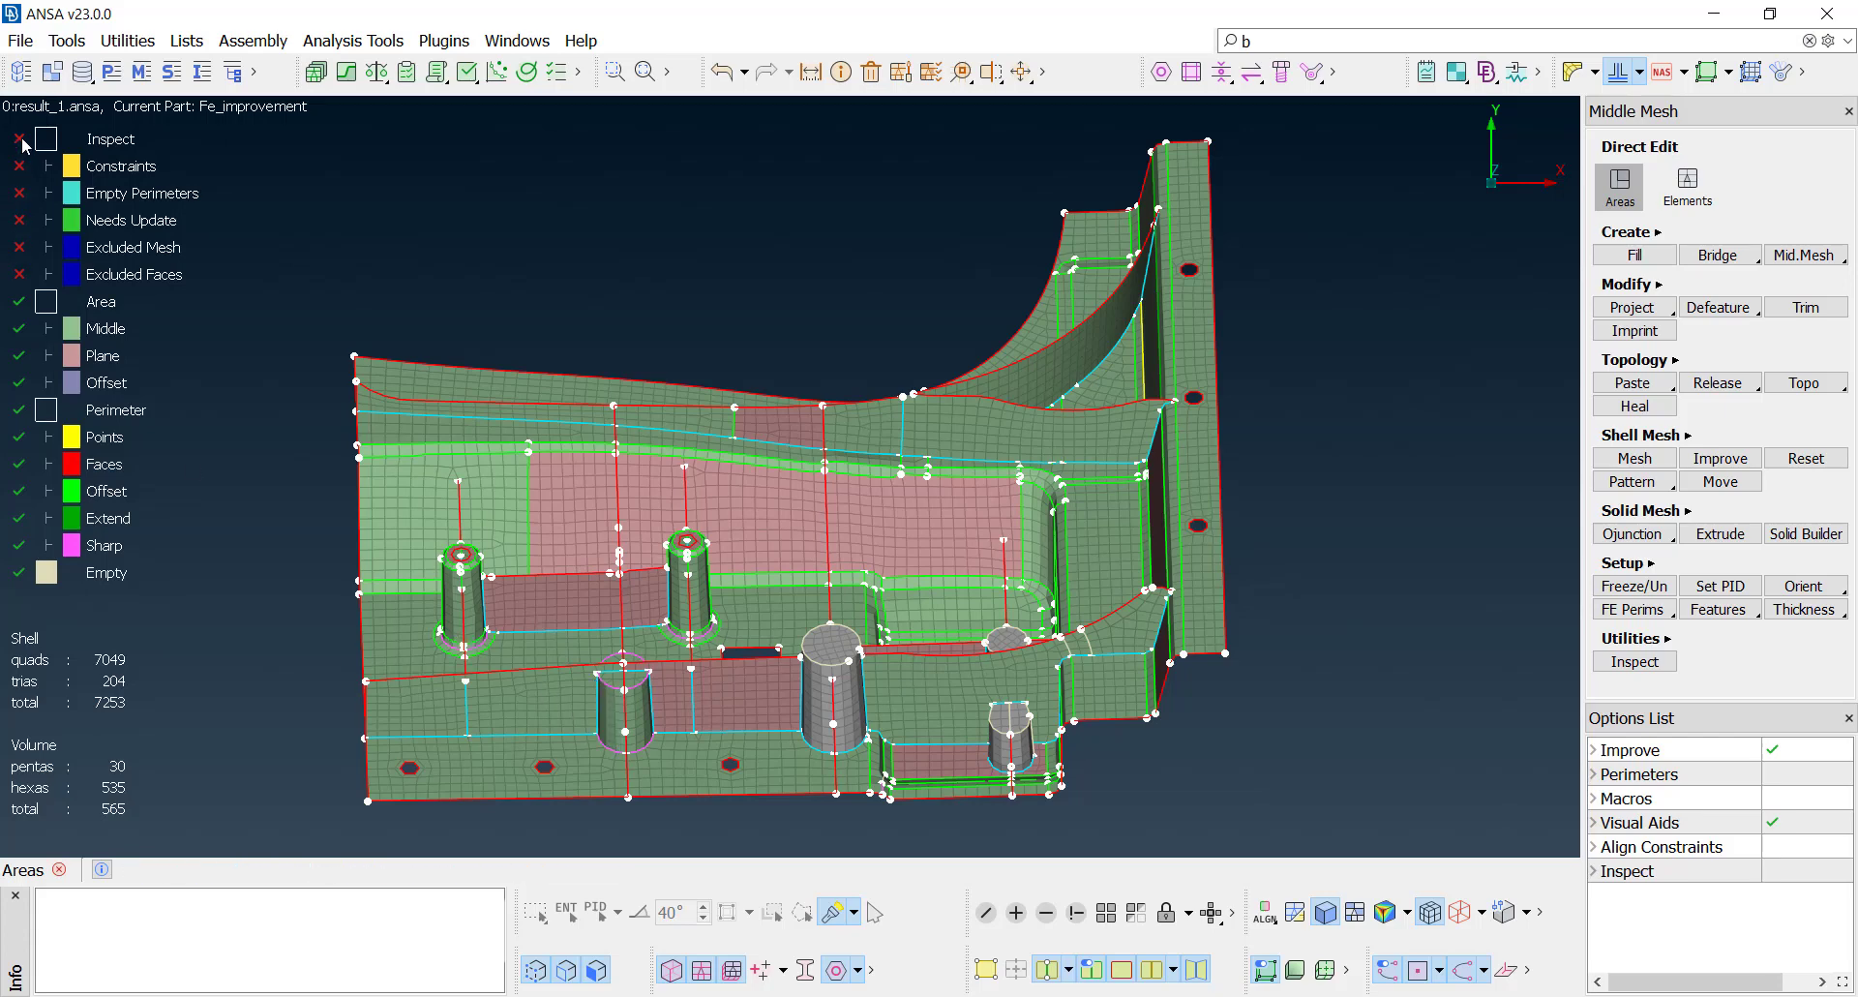
Step: Align the two yellow constraint patches to the middle surface with the Mesh Brush
{"action": "left_click", "coordinate": [20, 139]}
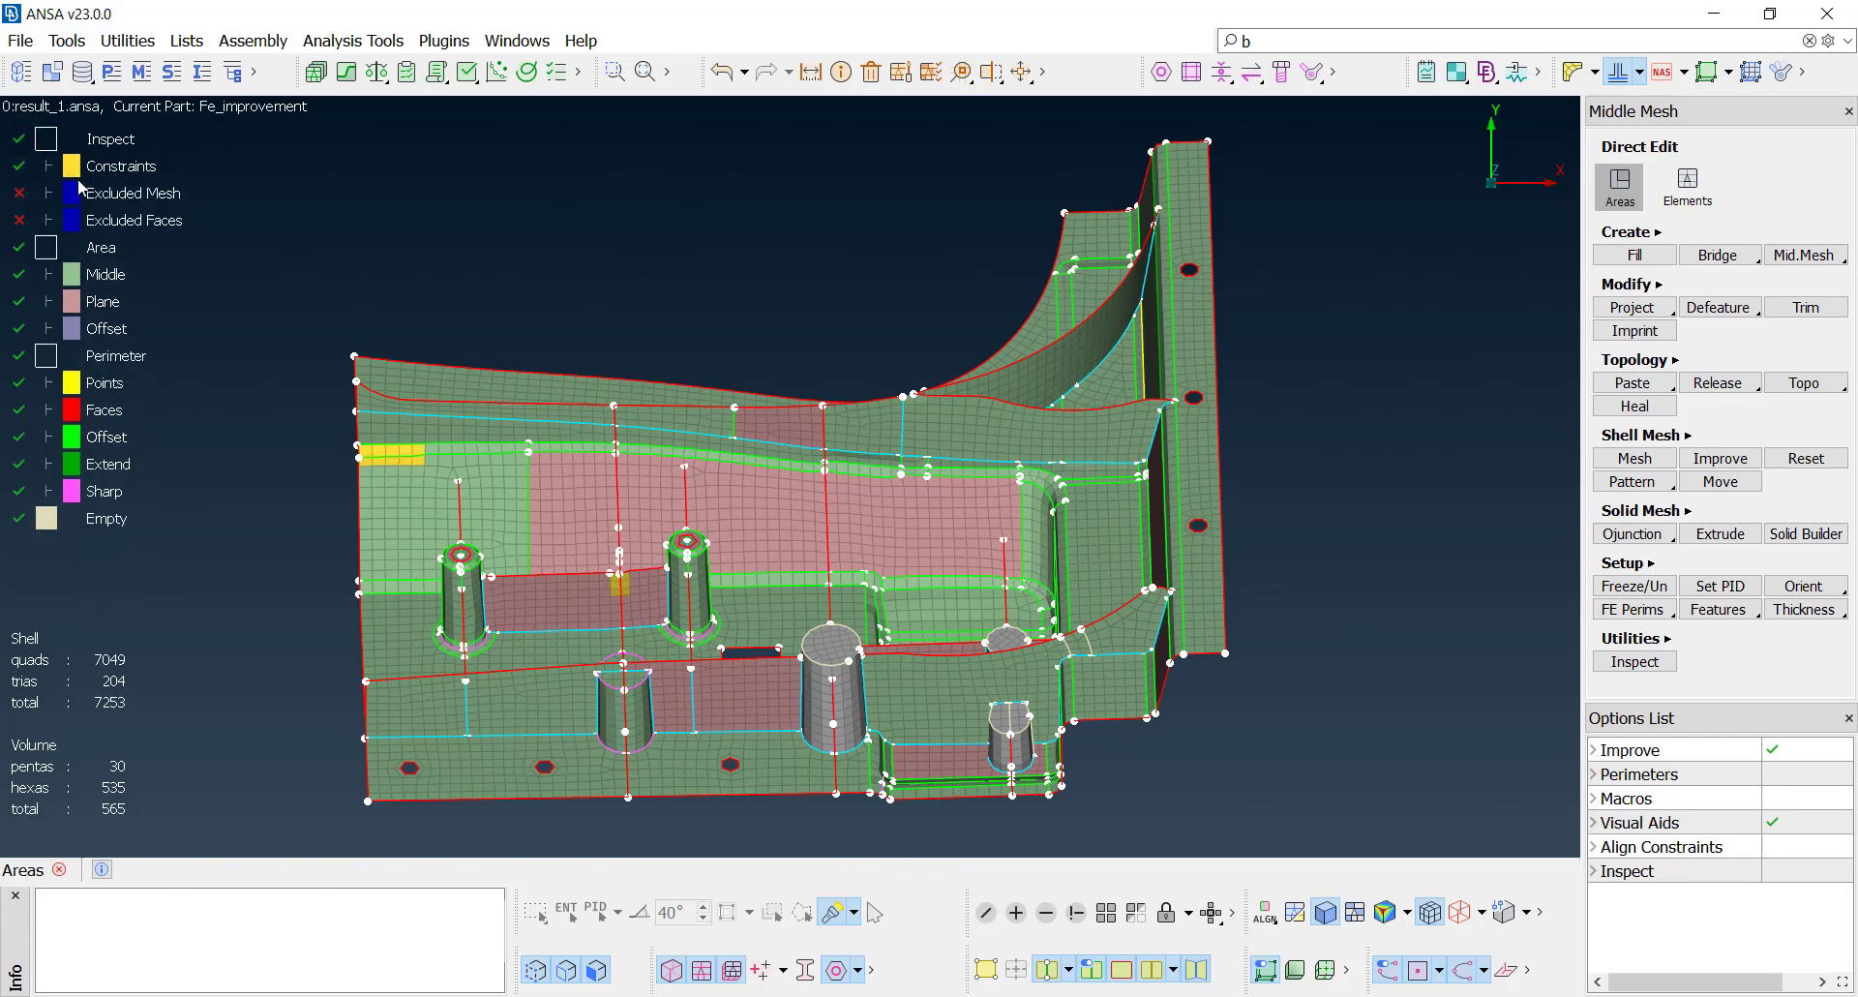
{"action": "key", "text": "b"}
{"action": "key", "text": "Tab"}
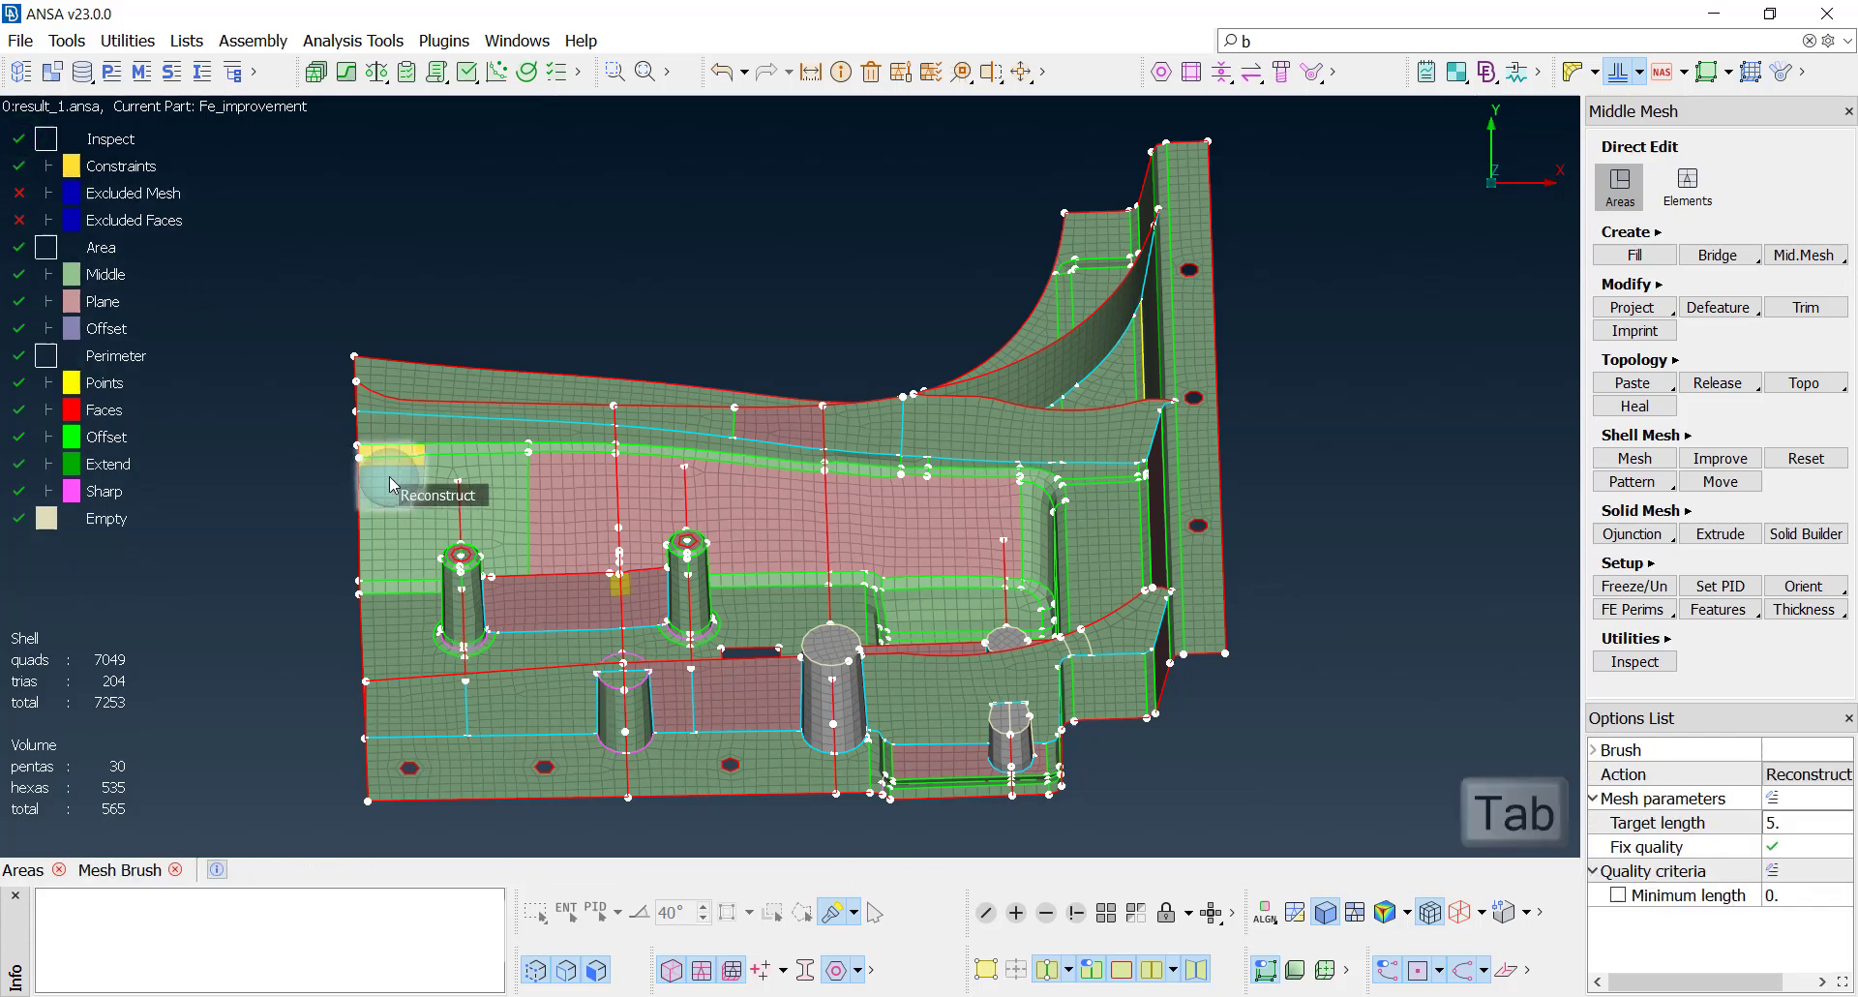
{"action": "key", "text": "Tab"}
{"action": "key", "text": "Tab"}
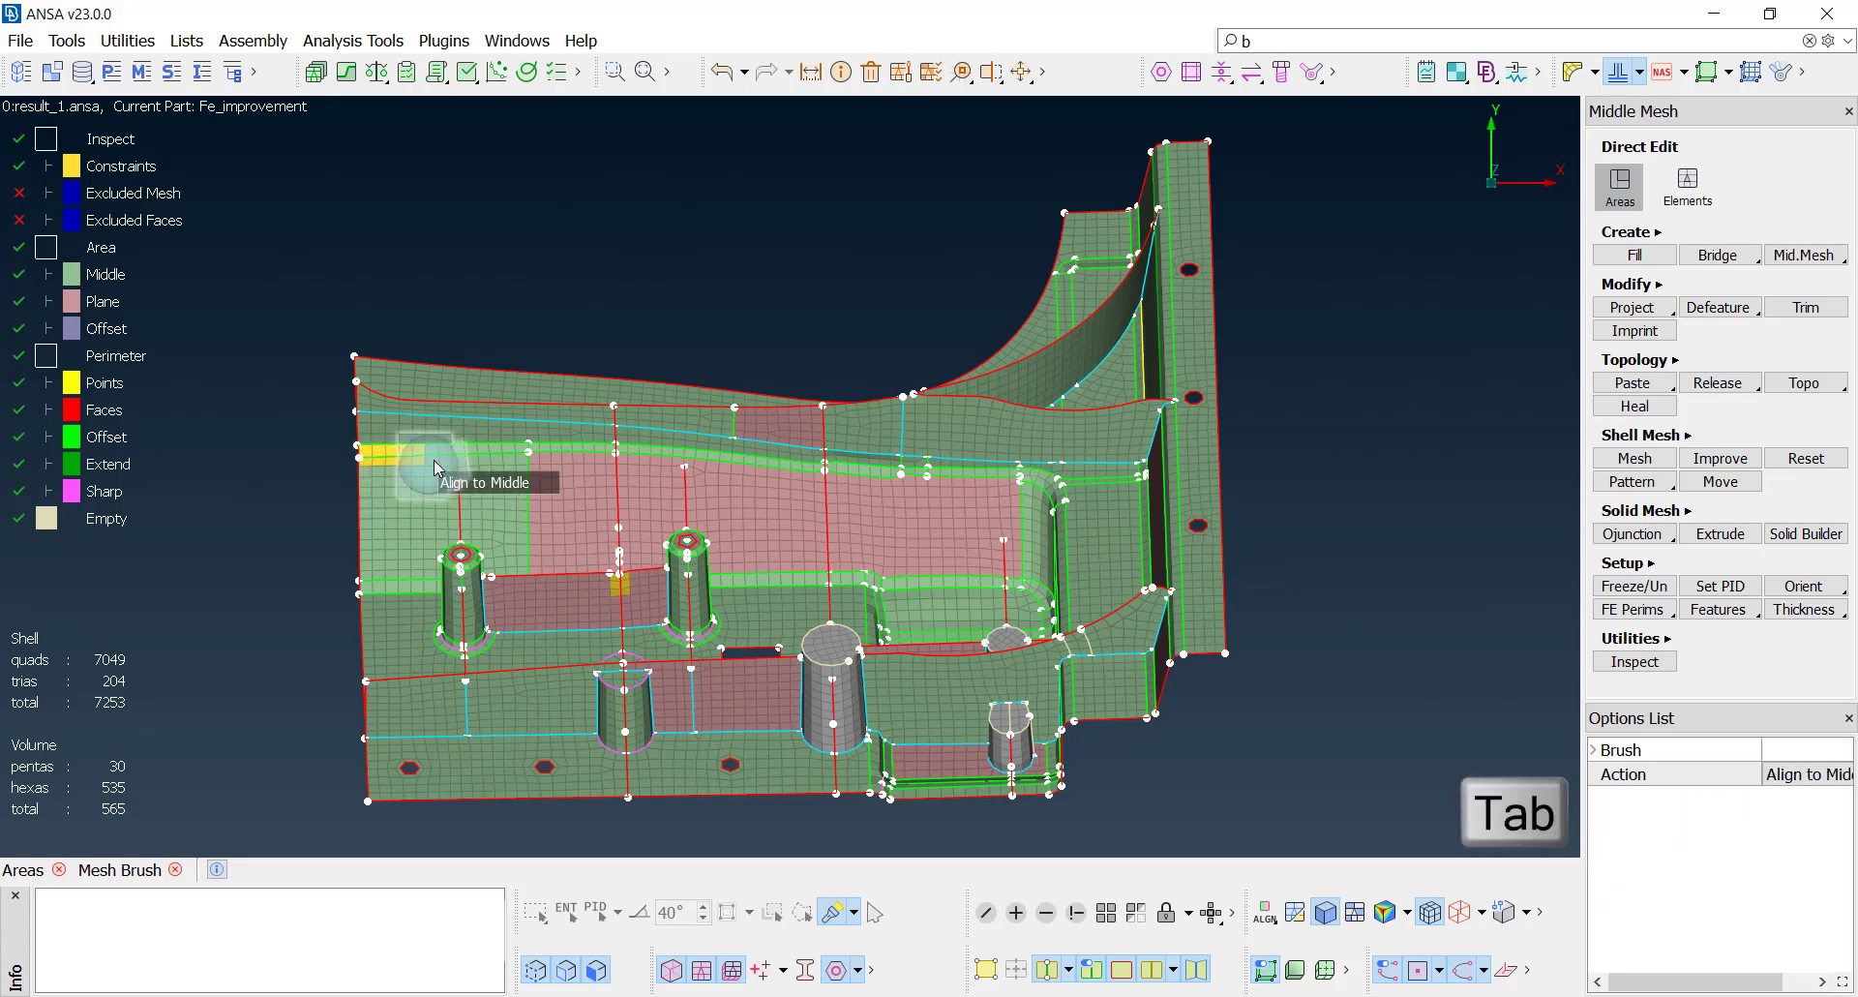
{"action": "left_click_drag", "start_coordinate": [395, 482], "coordinate": [372, 451]}
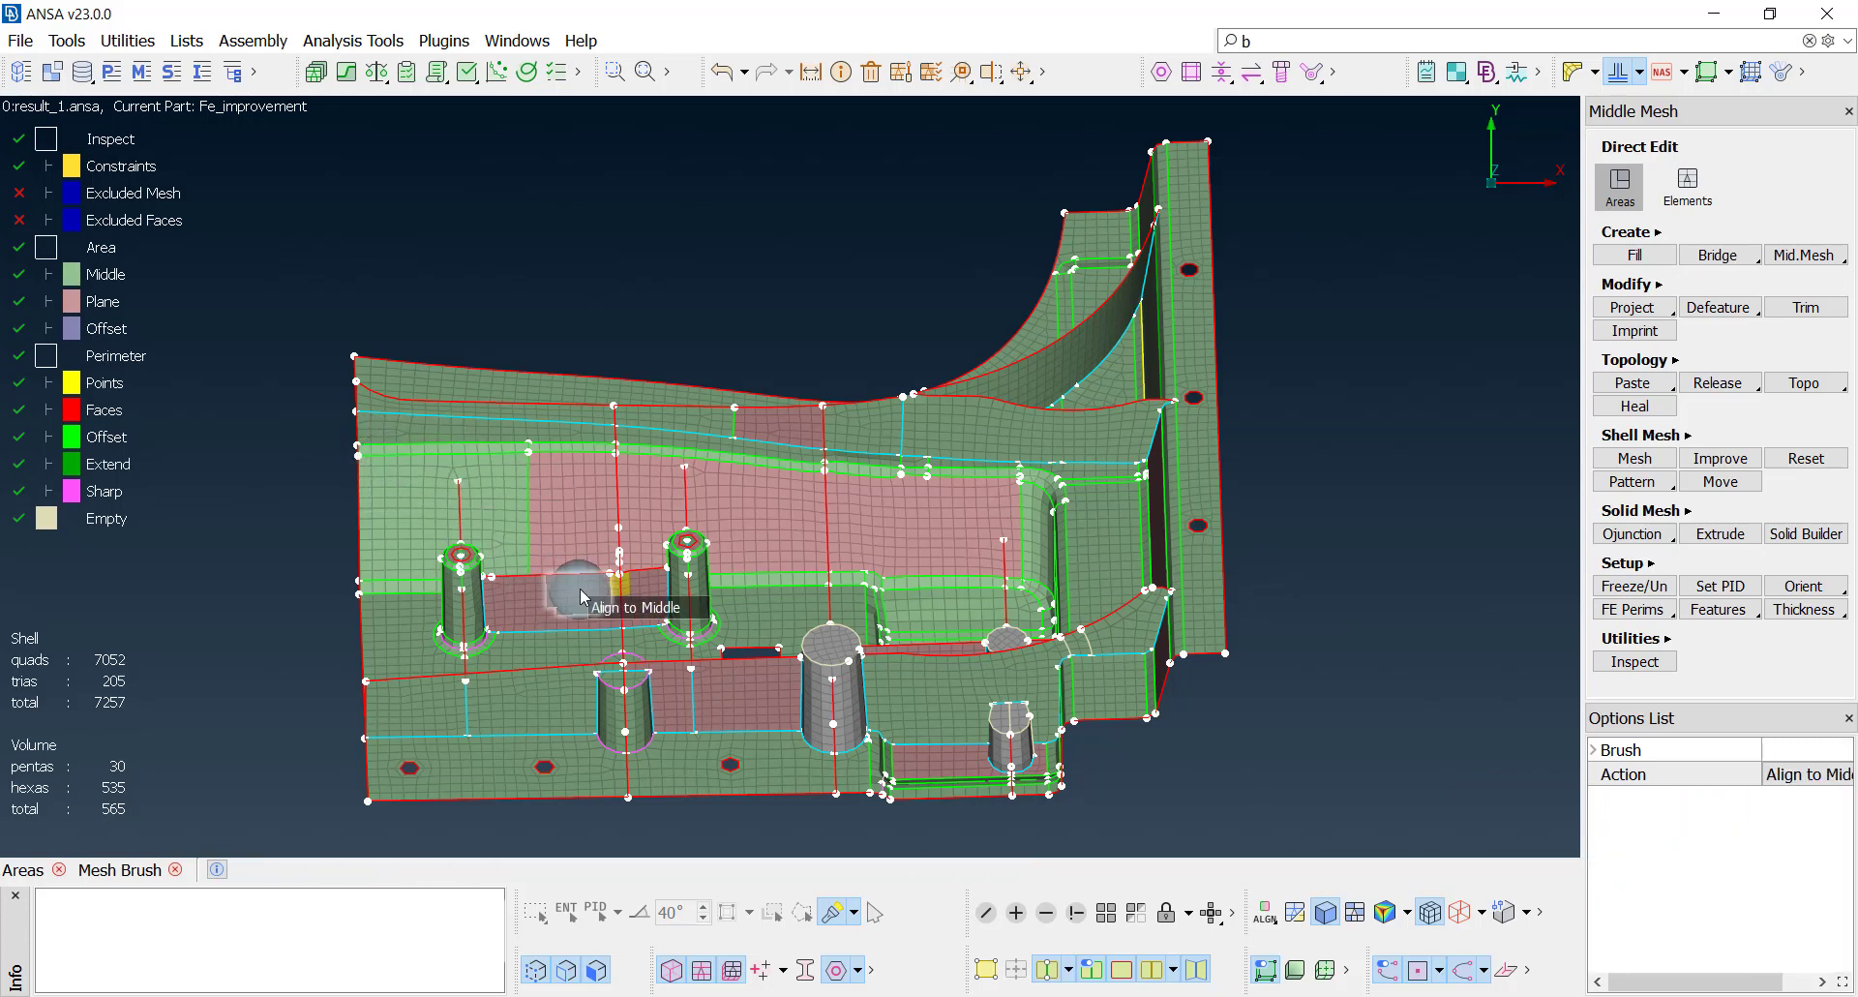
{"action": "left_click_drag", "start_coordinate": [600, 586], "coordinate": [716, 581]}
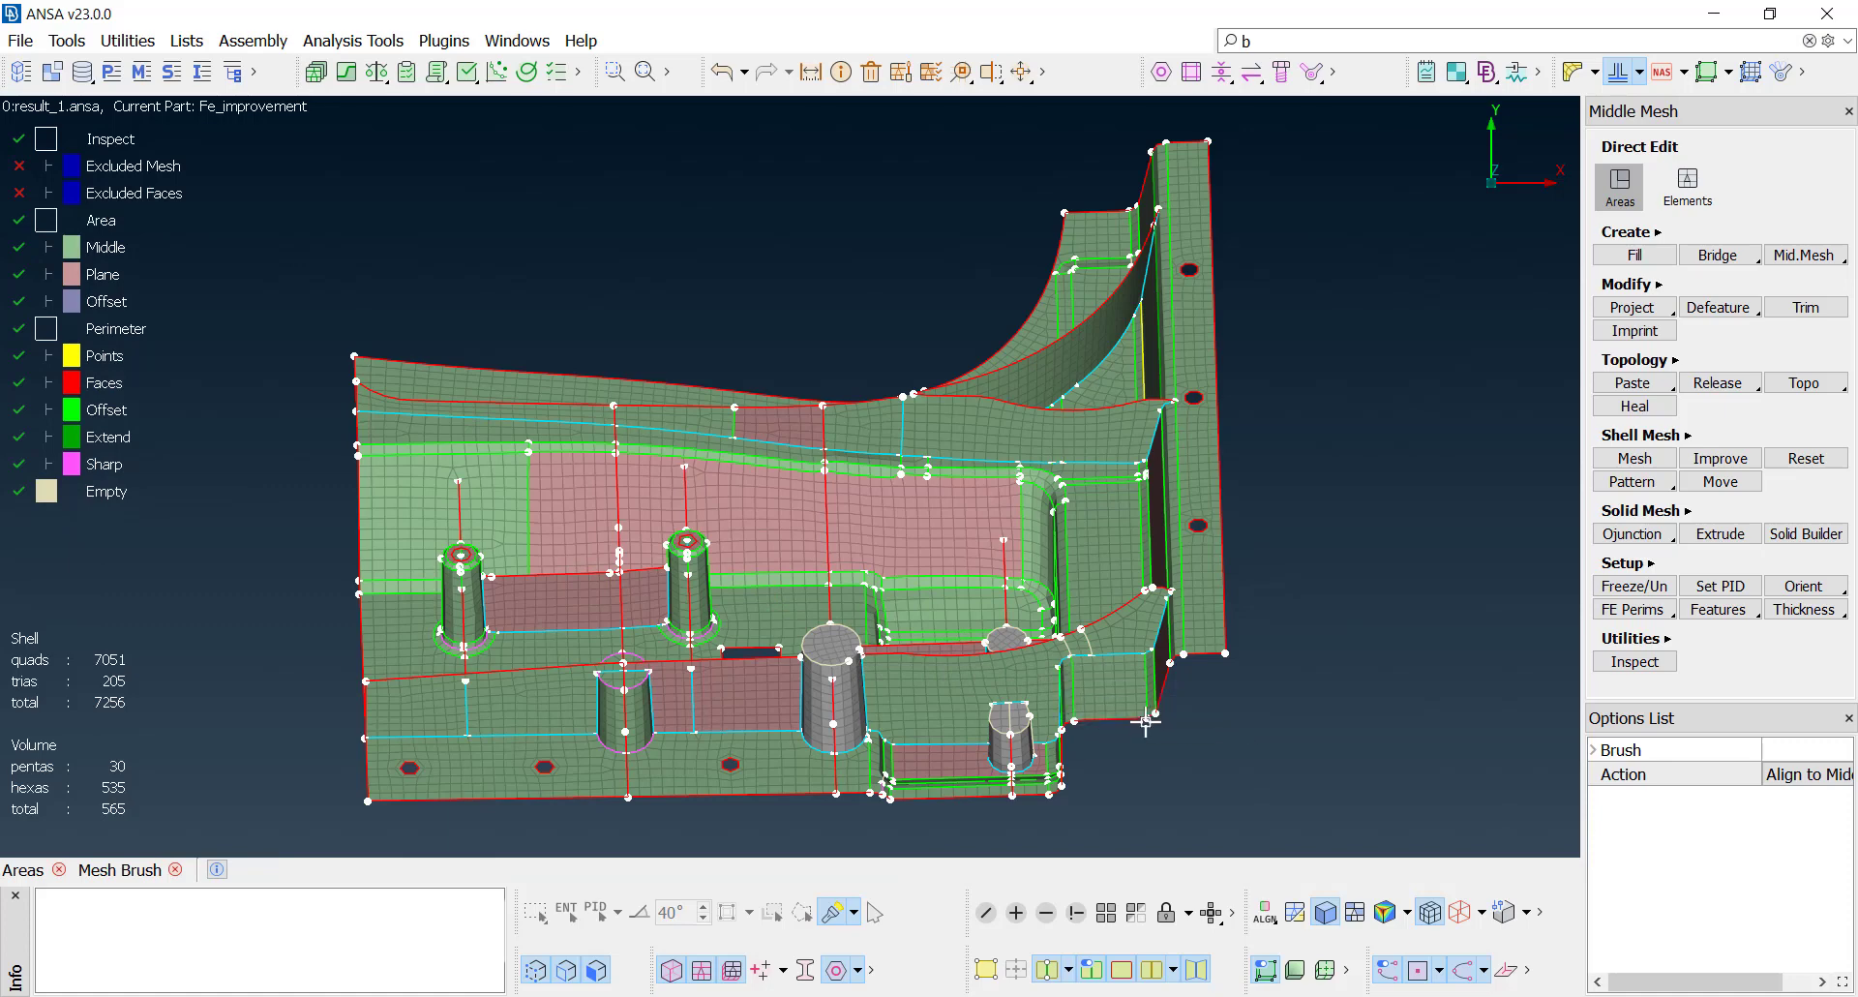
{"action": "key", "text": "Escape"}
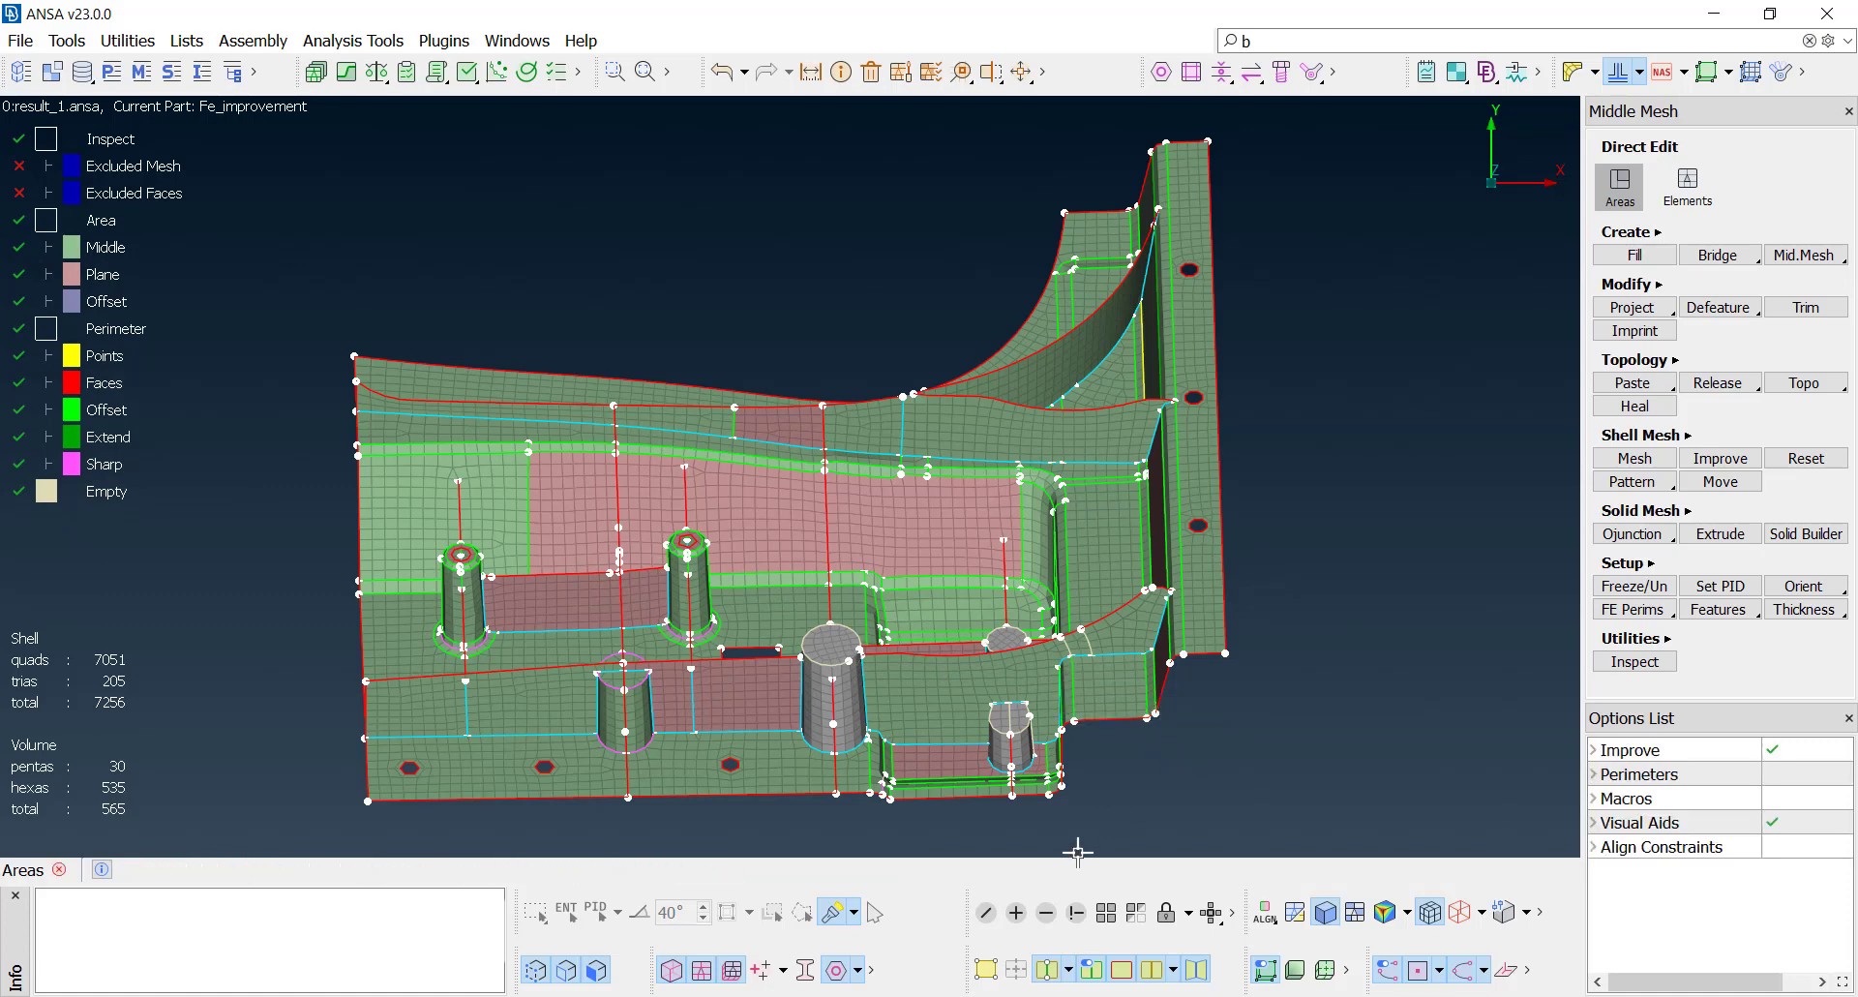
{"action": "left_click", "coordinate": [986, 969]}
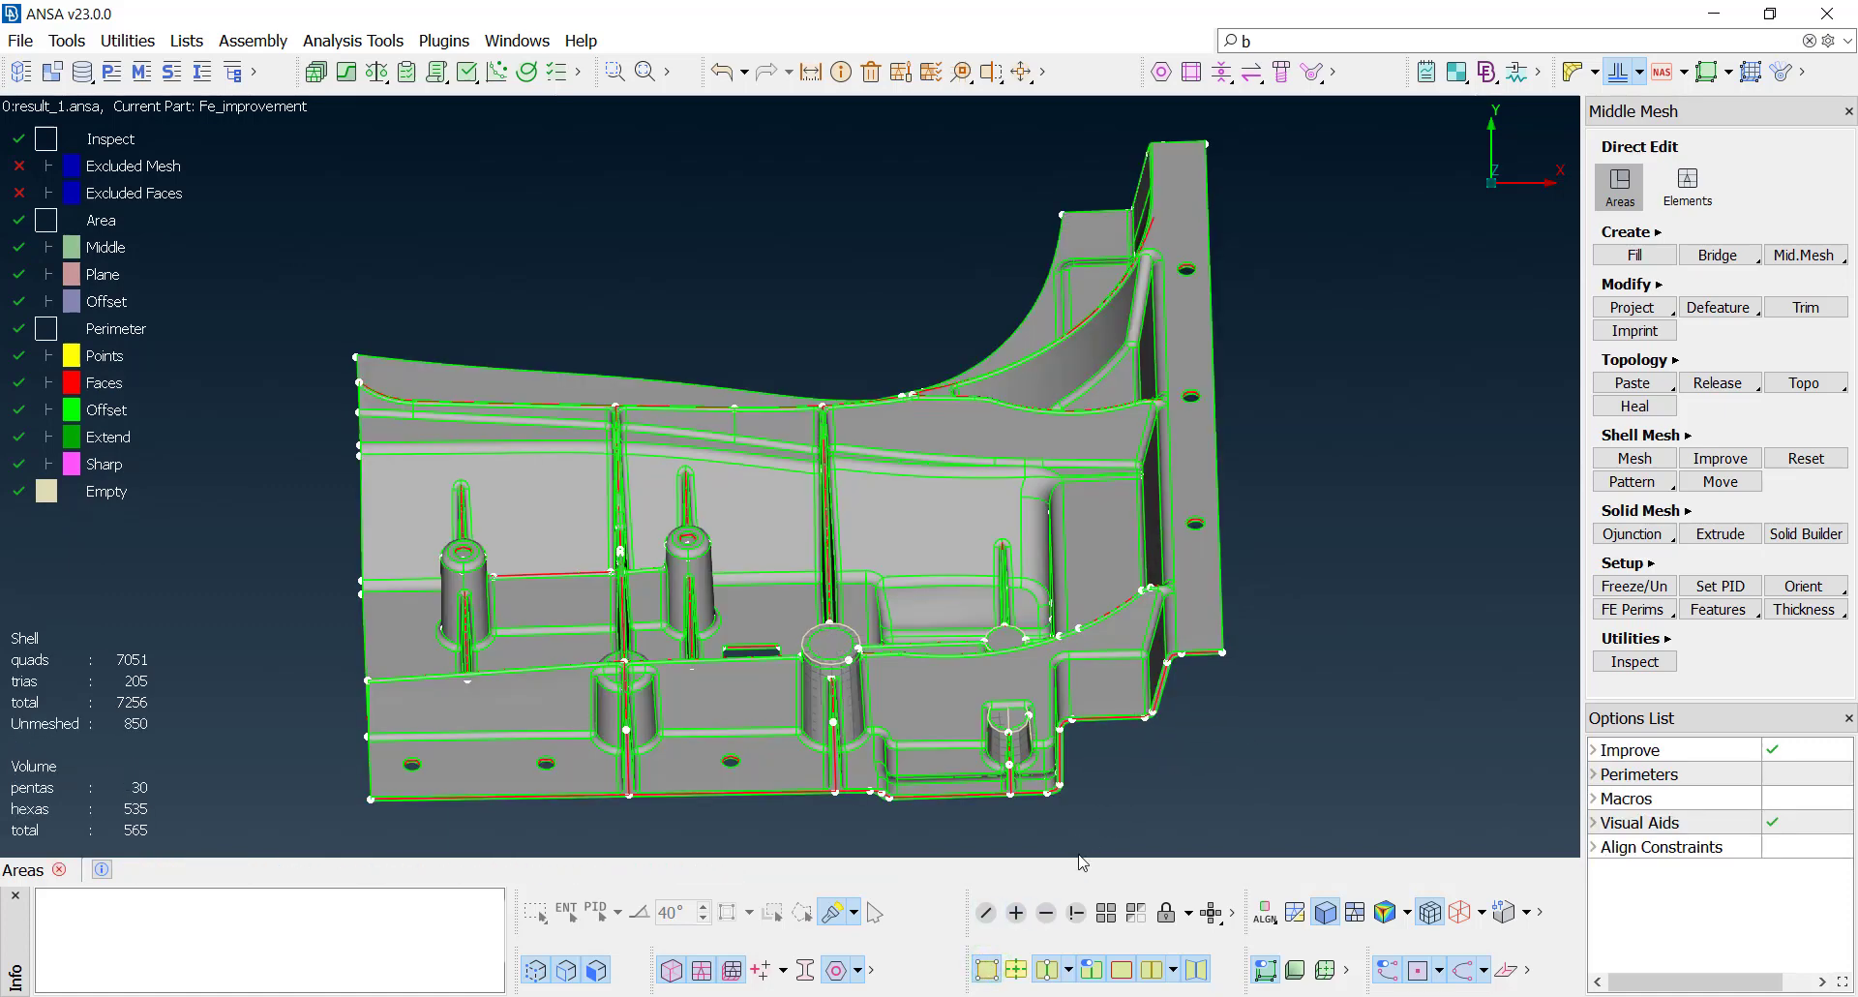